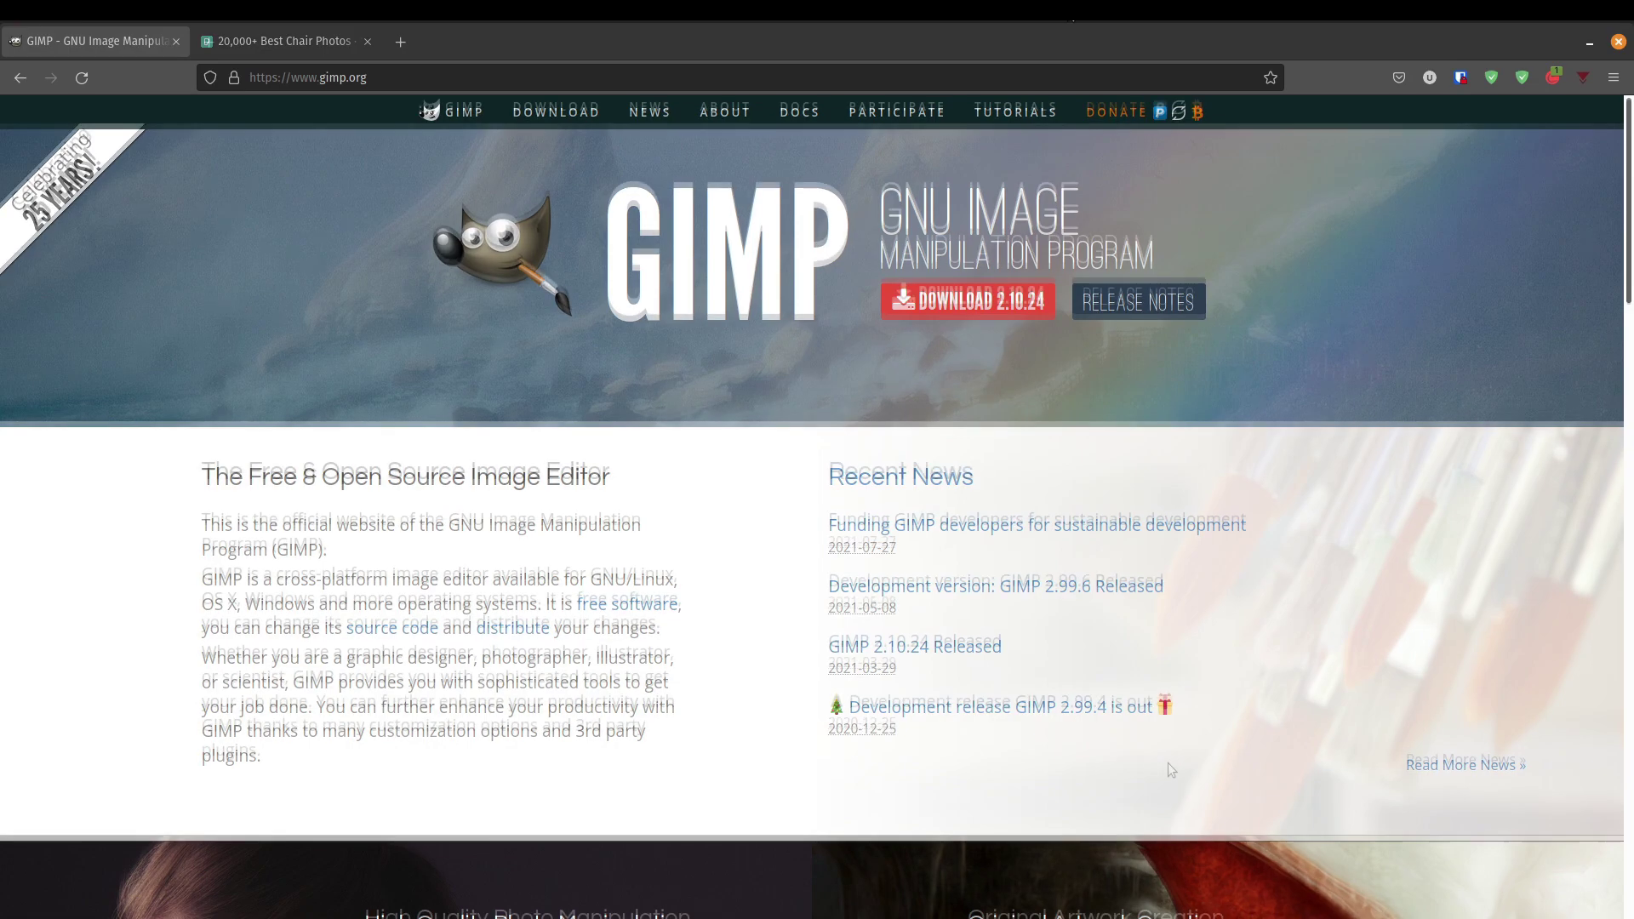
- Scroll down through the content of the open window
scroll(1167, 763, "down", 1)
scroll(1169, 765, "down", 1)
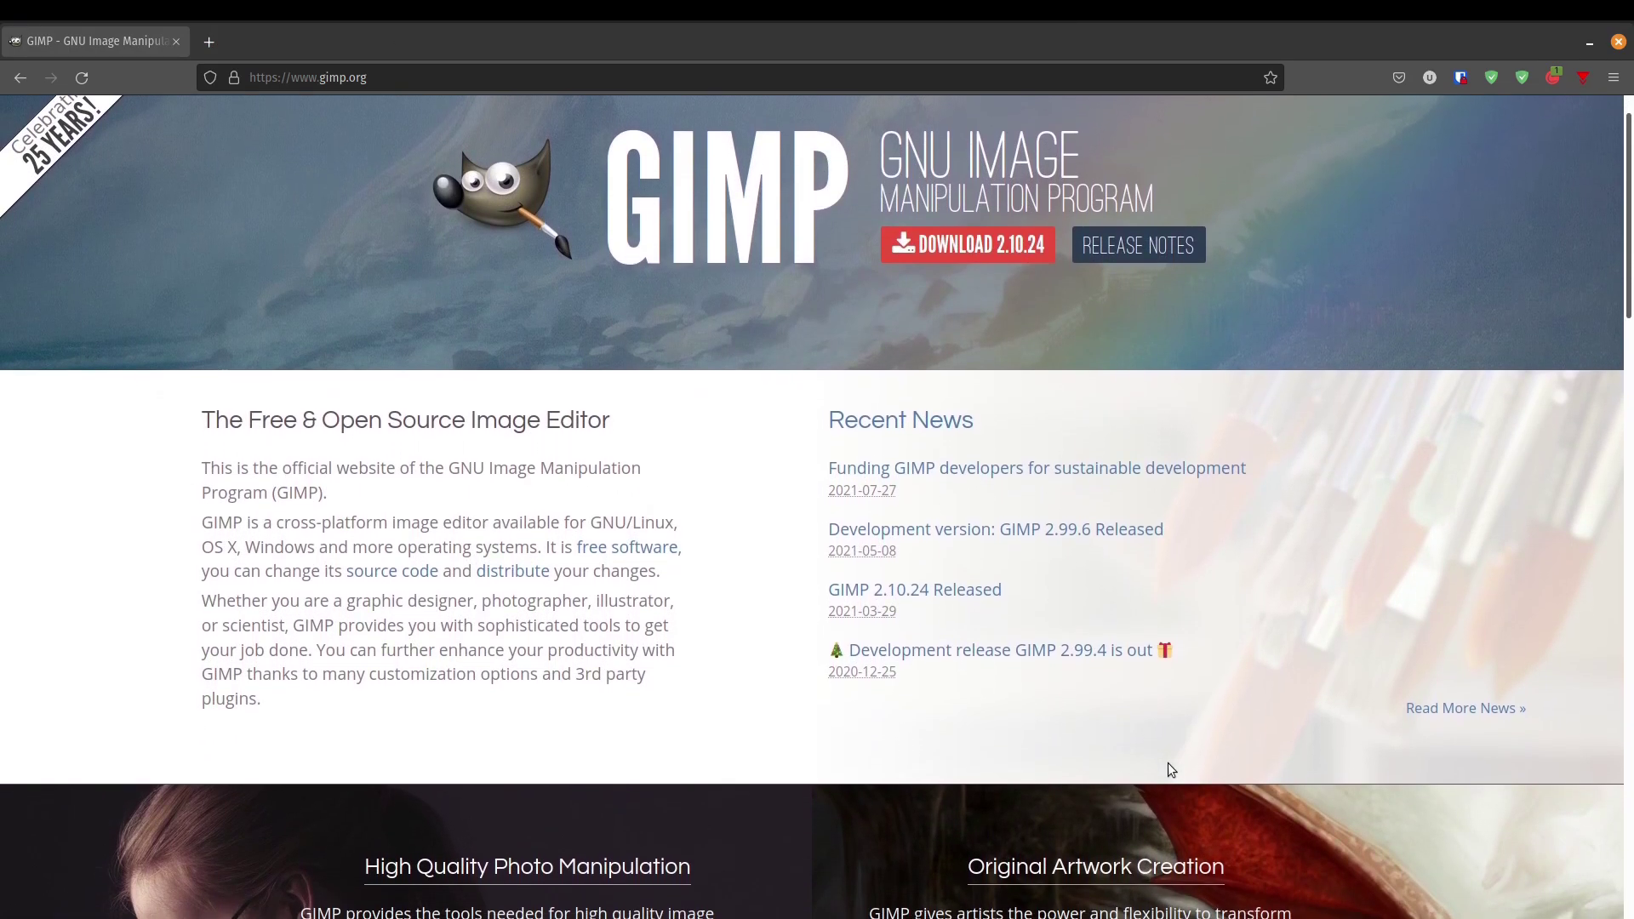
scroll(1168, 766, "down", 1)
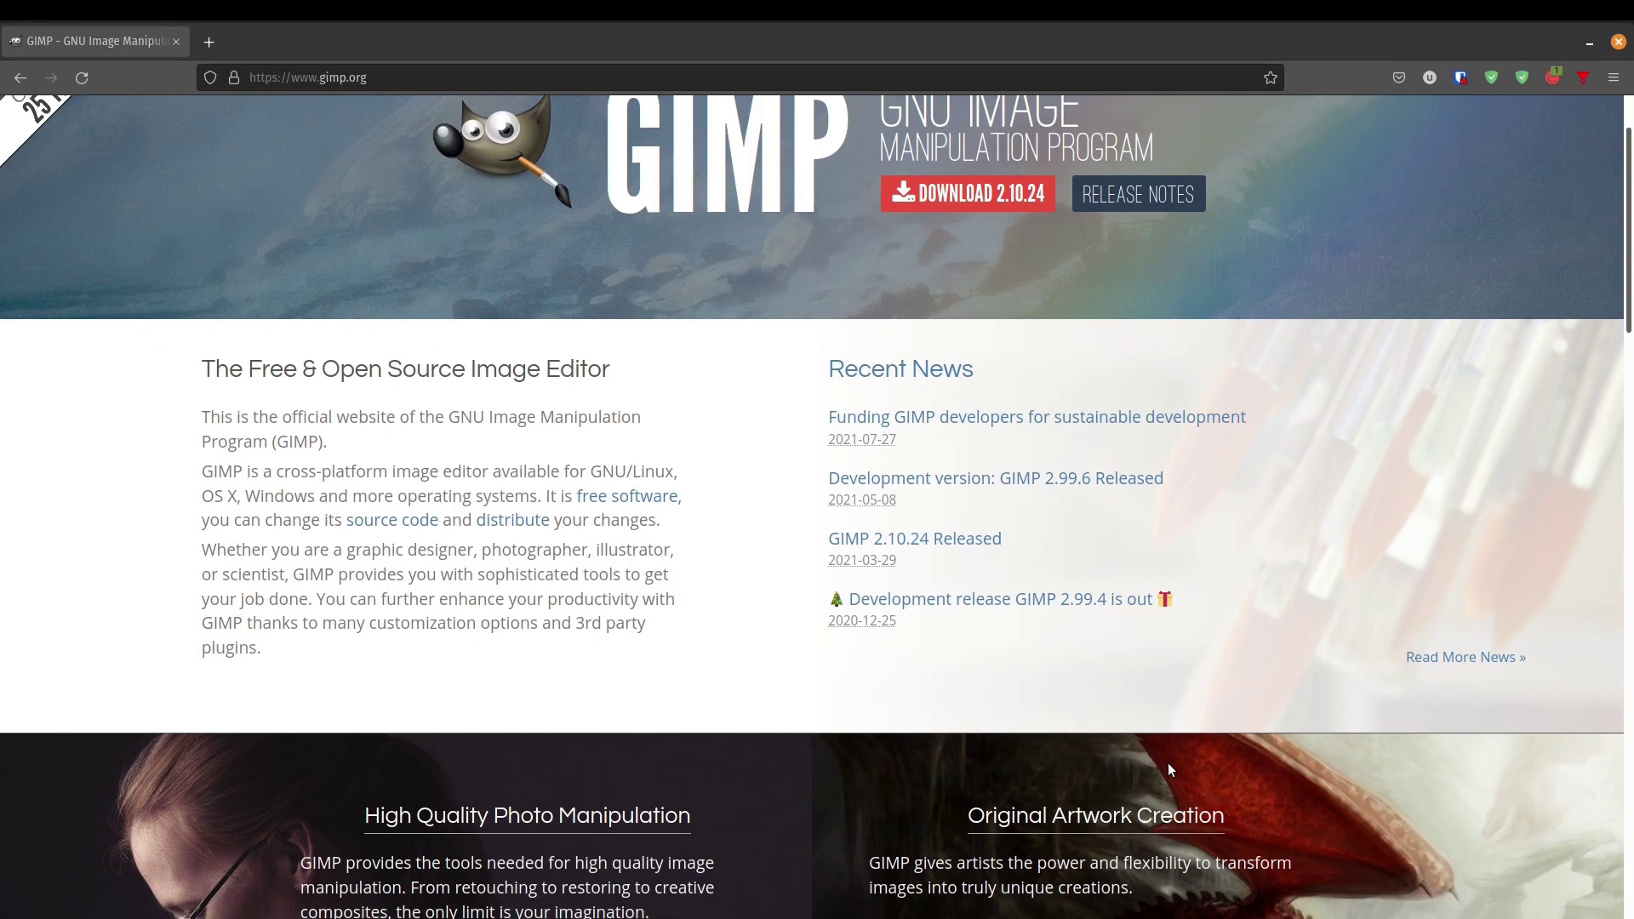
scroll(1167, 763, "down", 1)
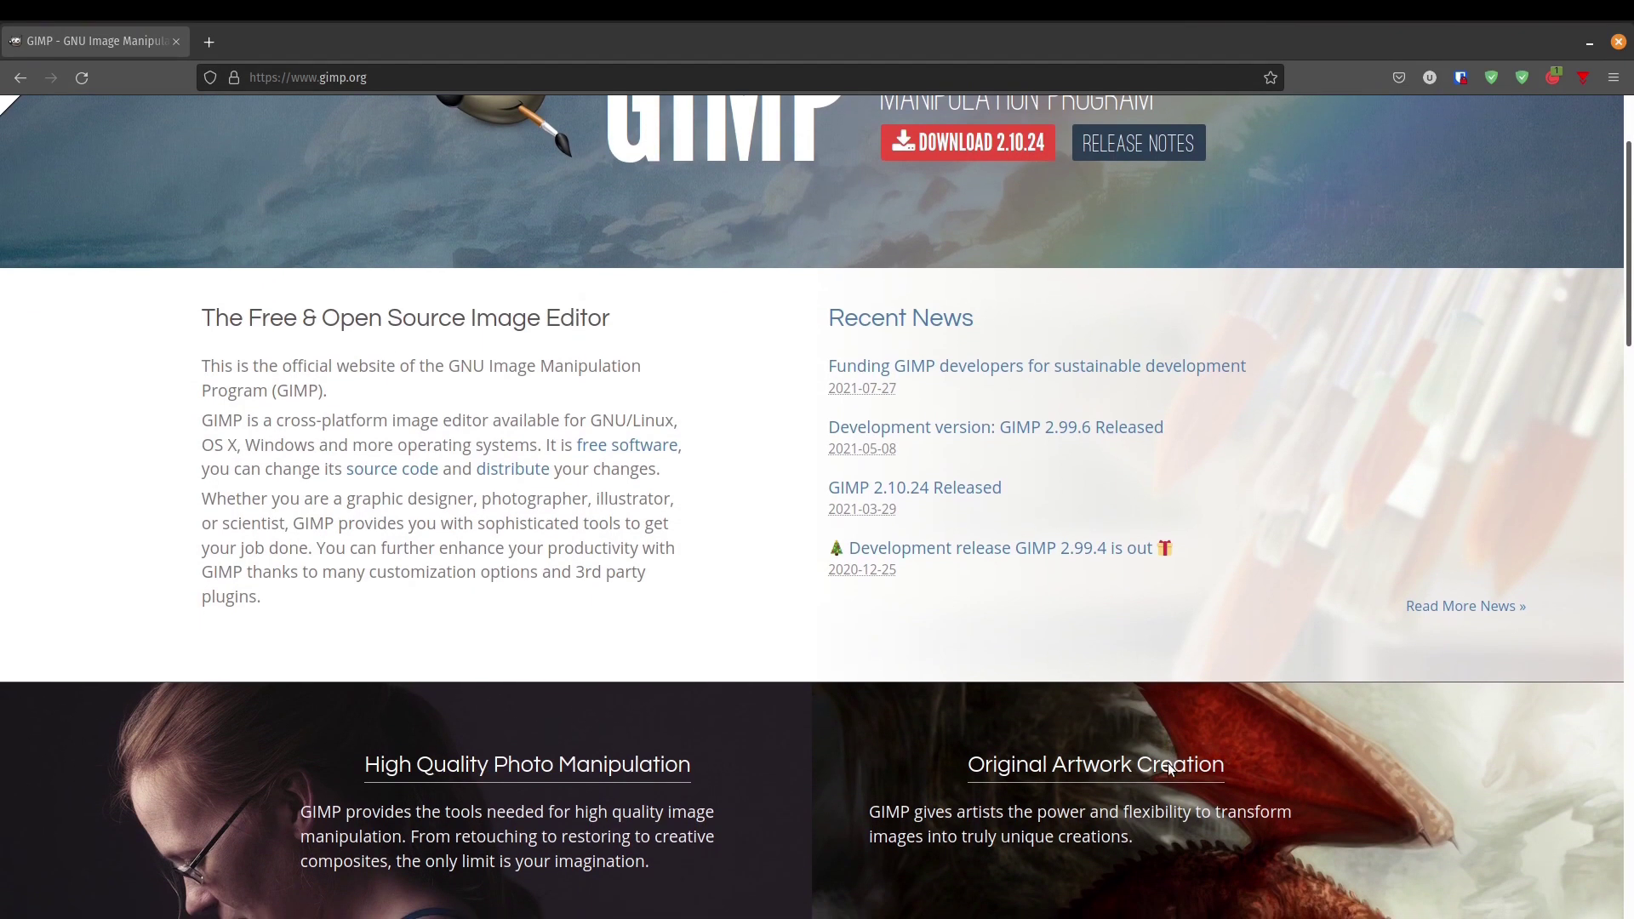
scroll(1168, 762, "down", 1)
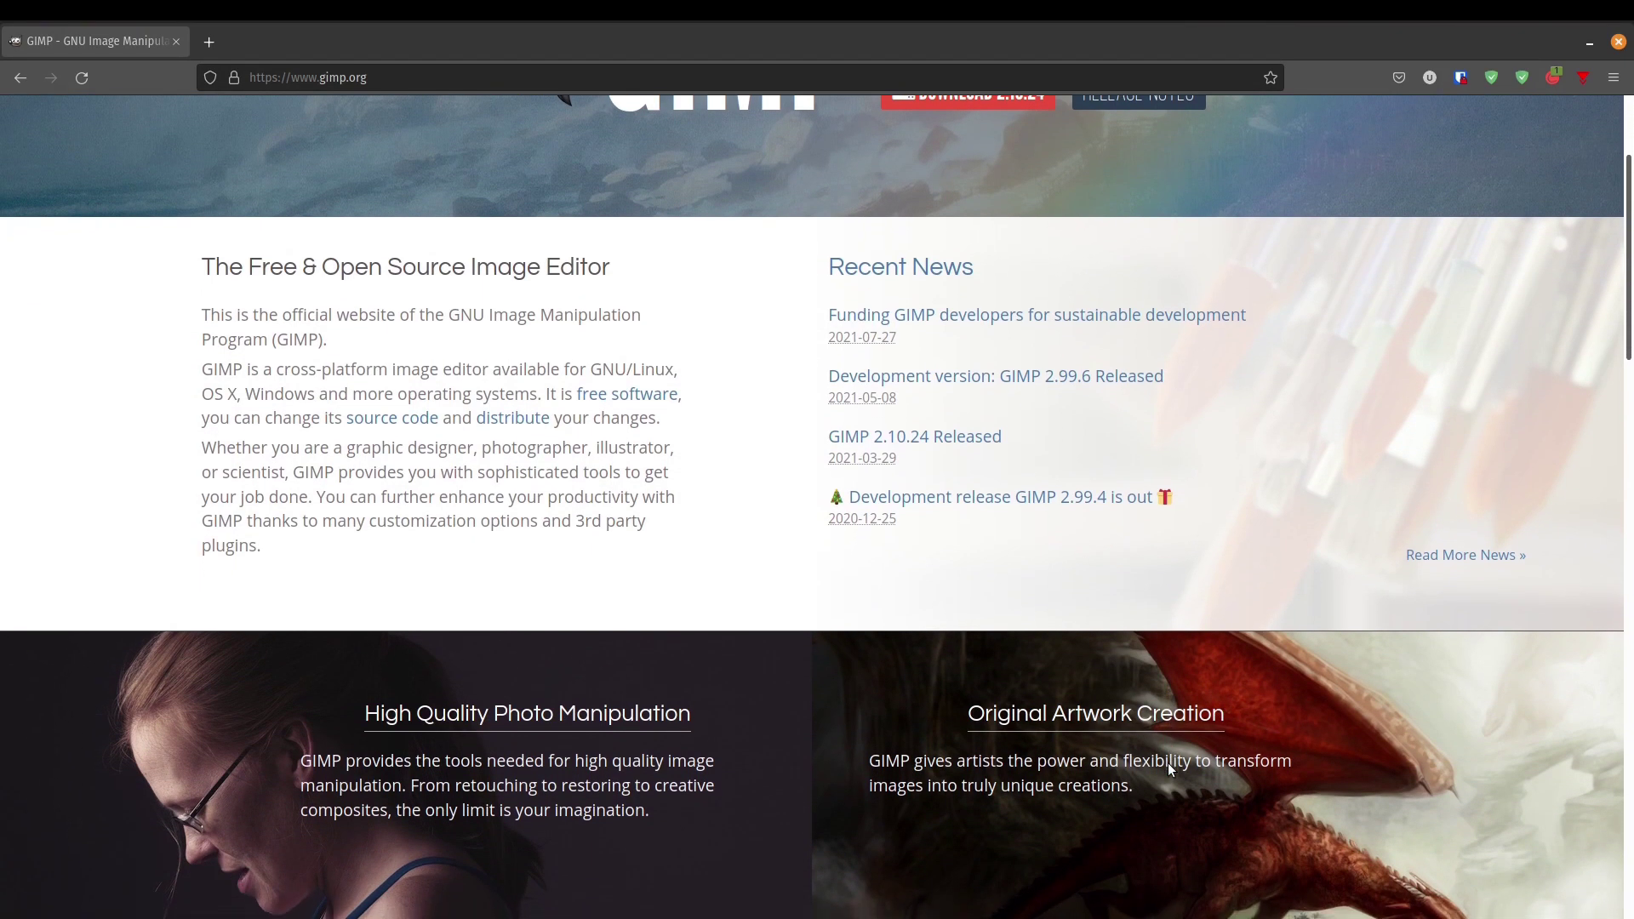
scroll(1167, 763, "down", 1)
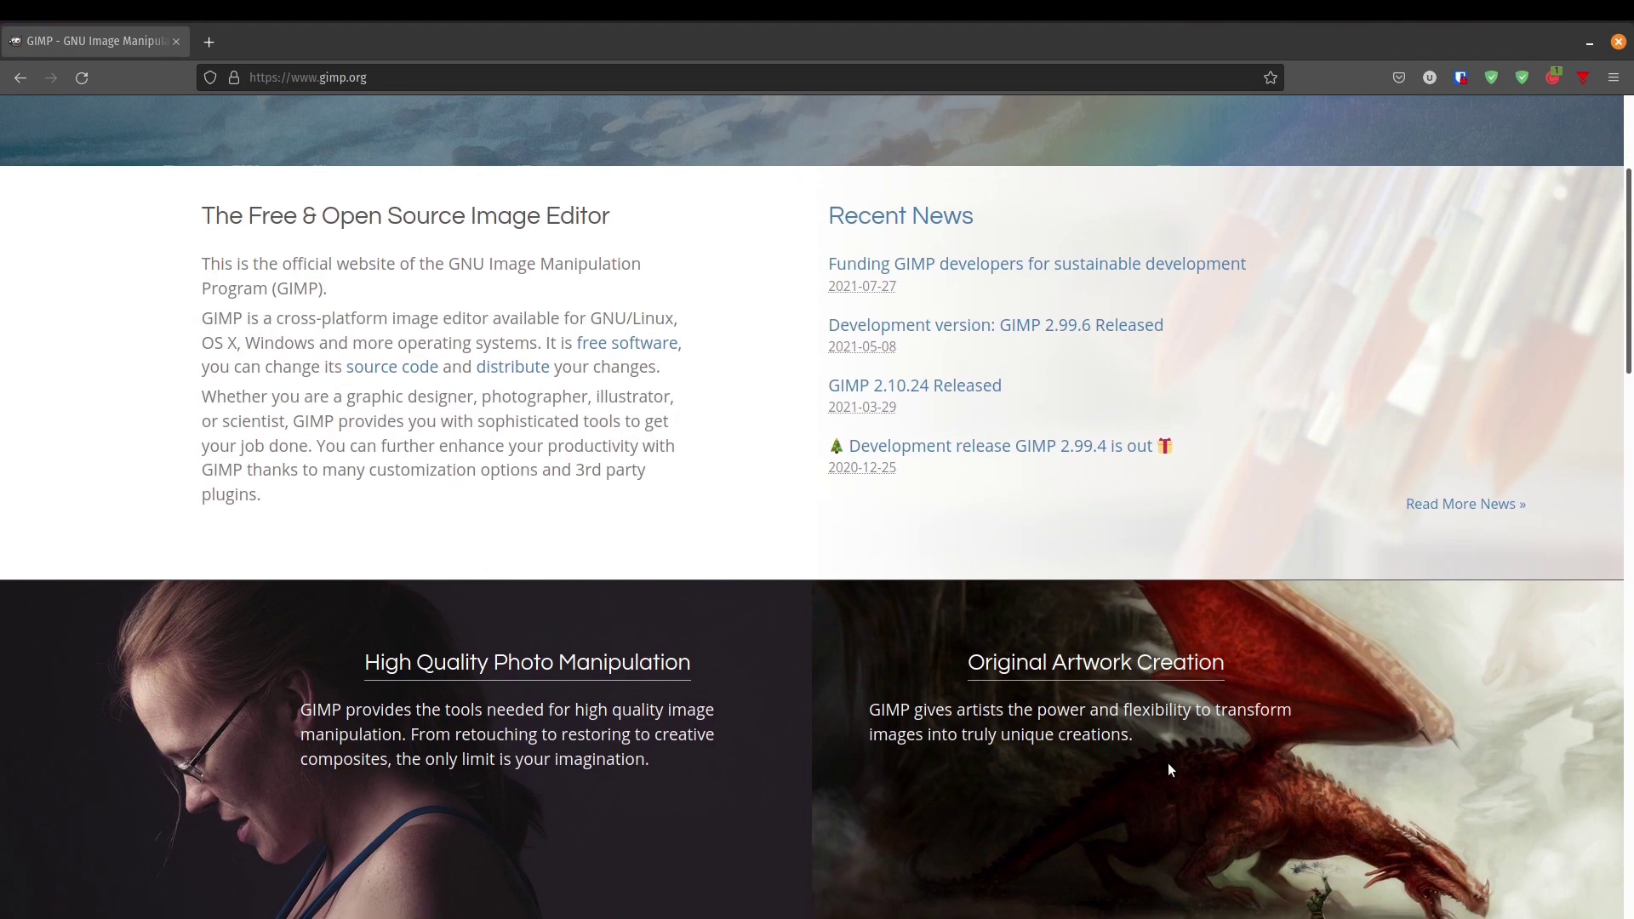
scroll(1168, 763, "down", 1)
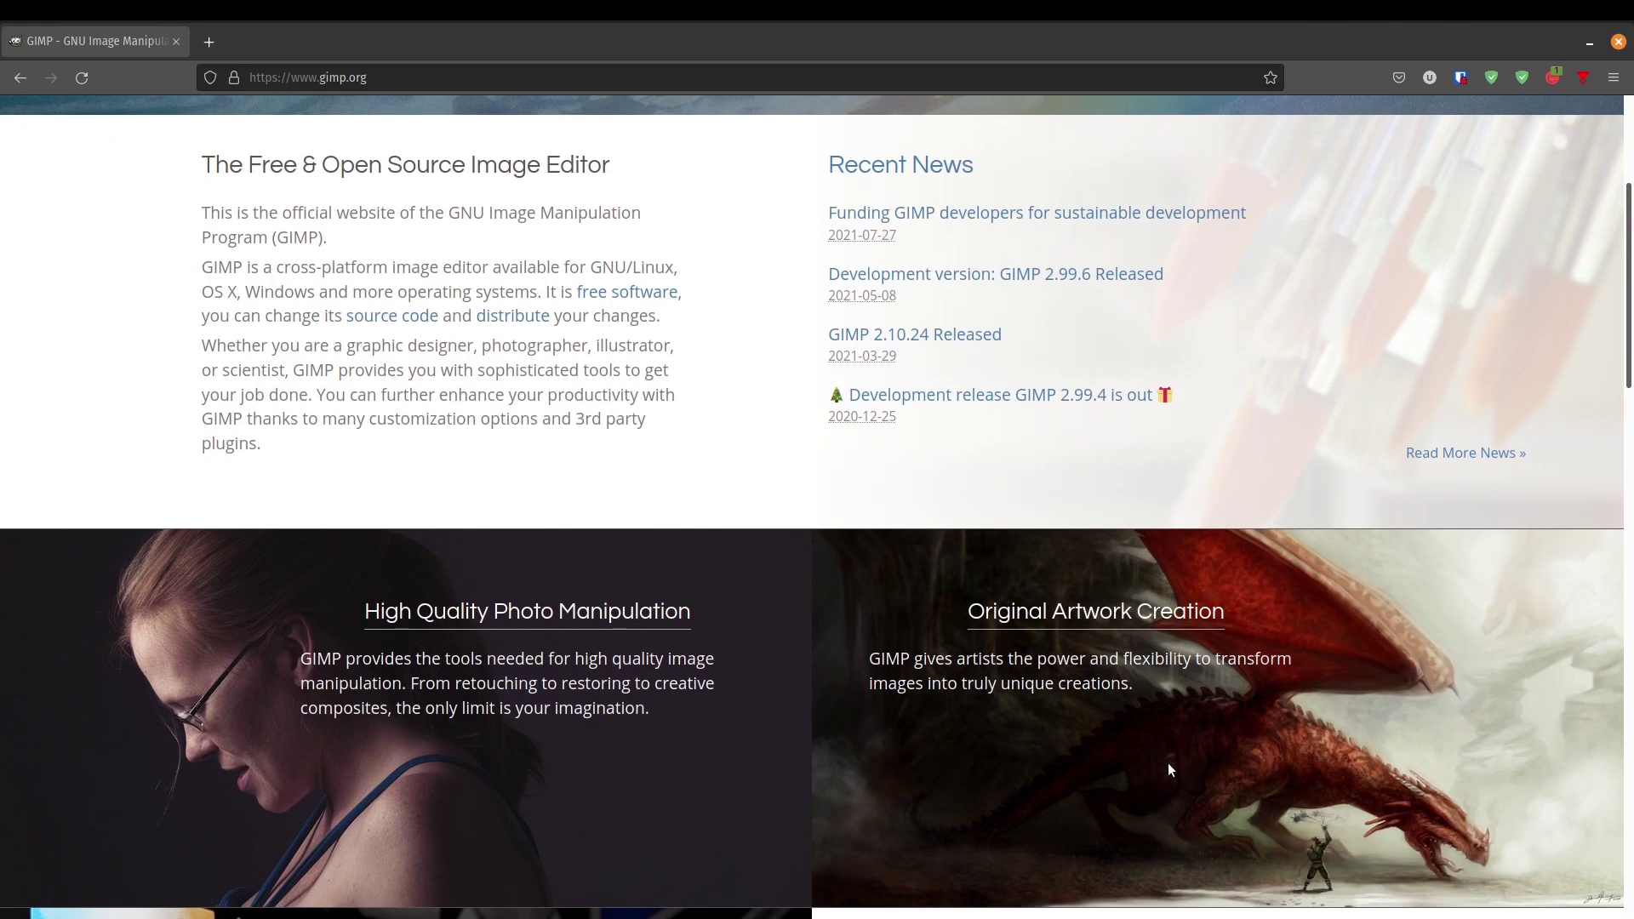
scroll(1168, 763, "down", 1)
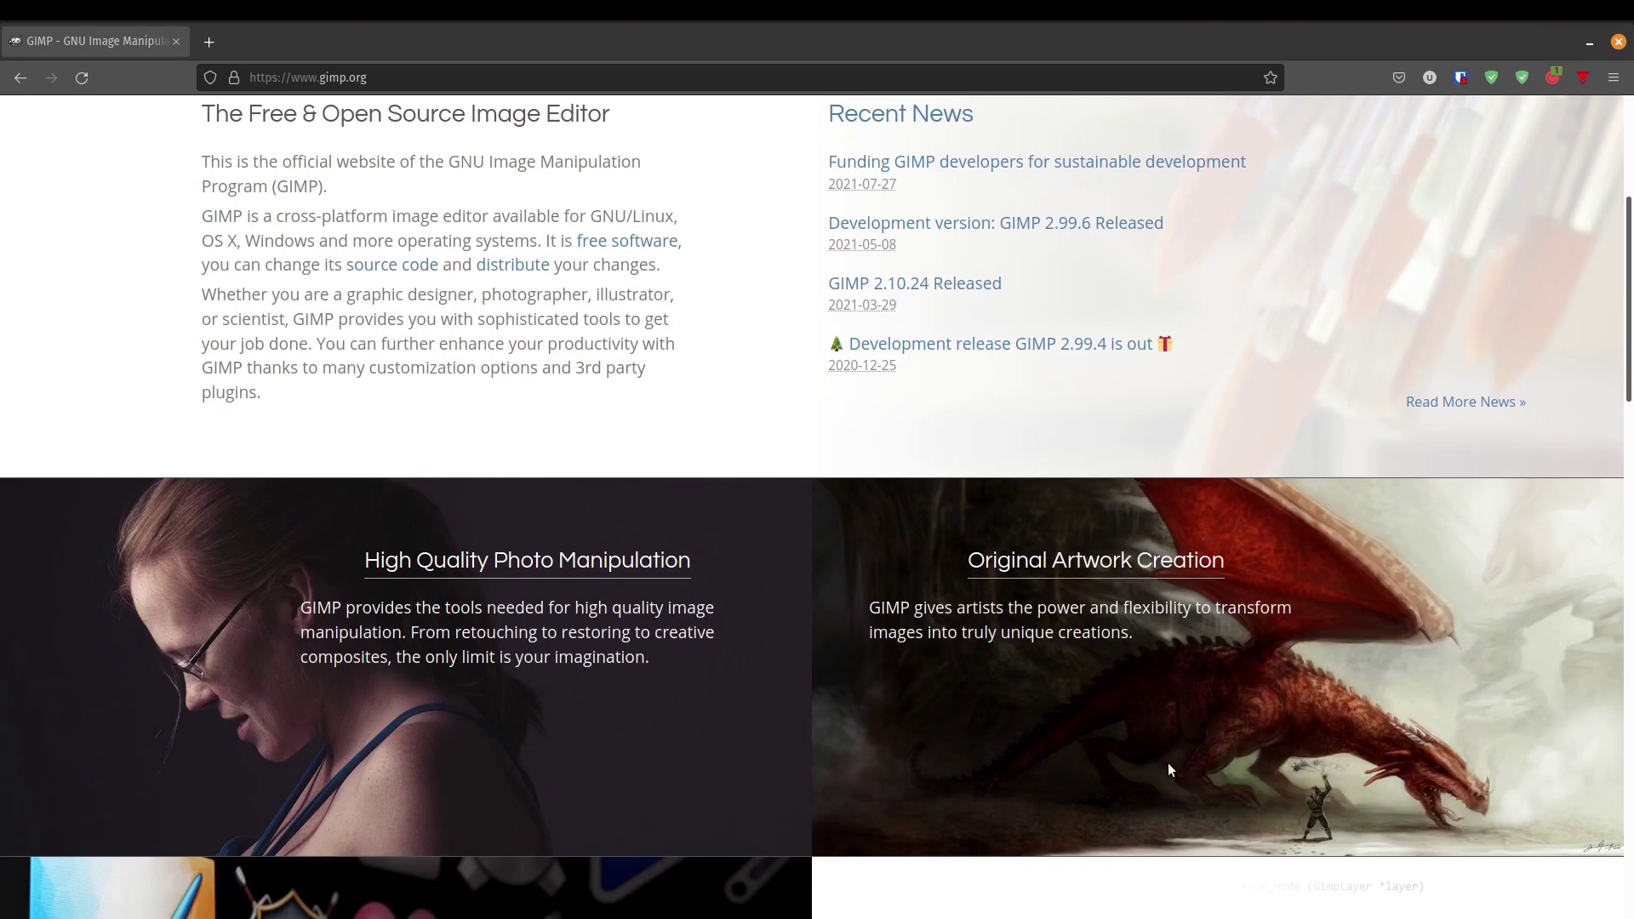
scroll(1167, 762, "down", 1)
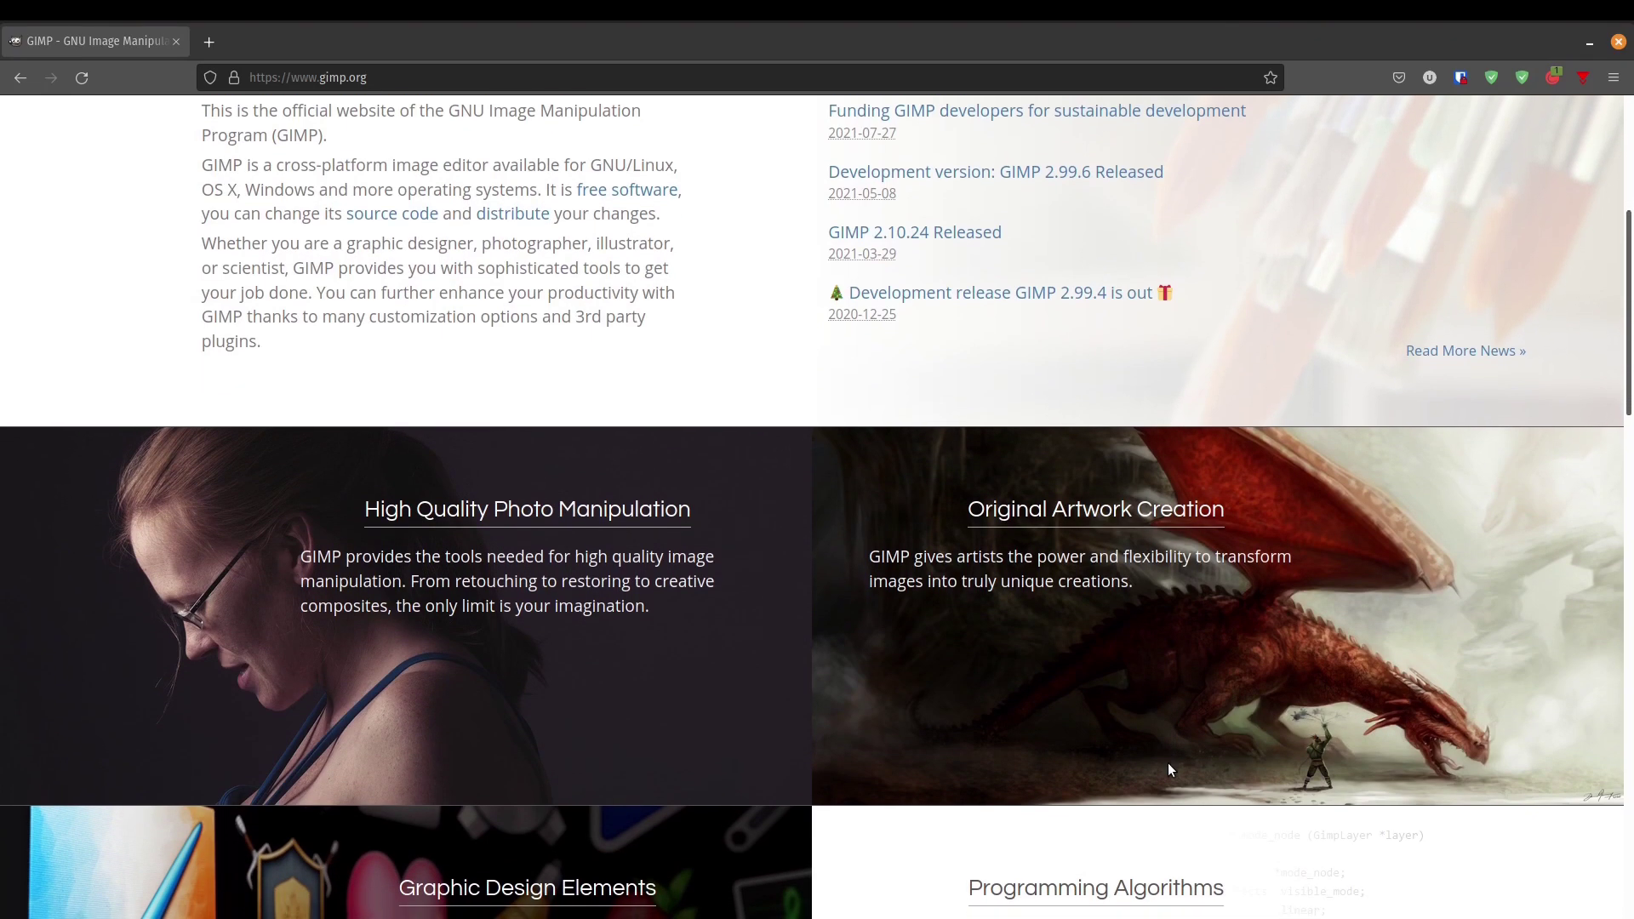
scroll(1168, 769, "down", 1)
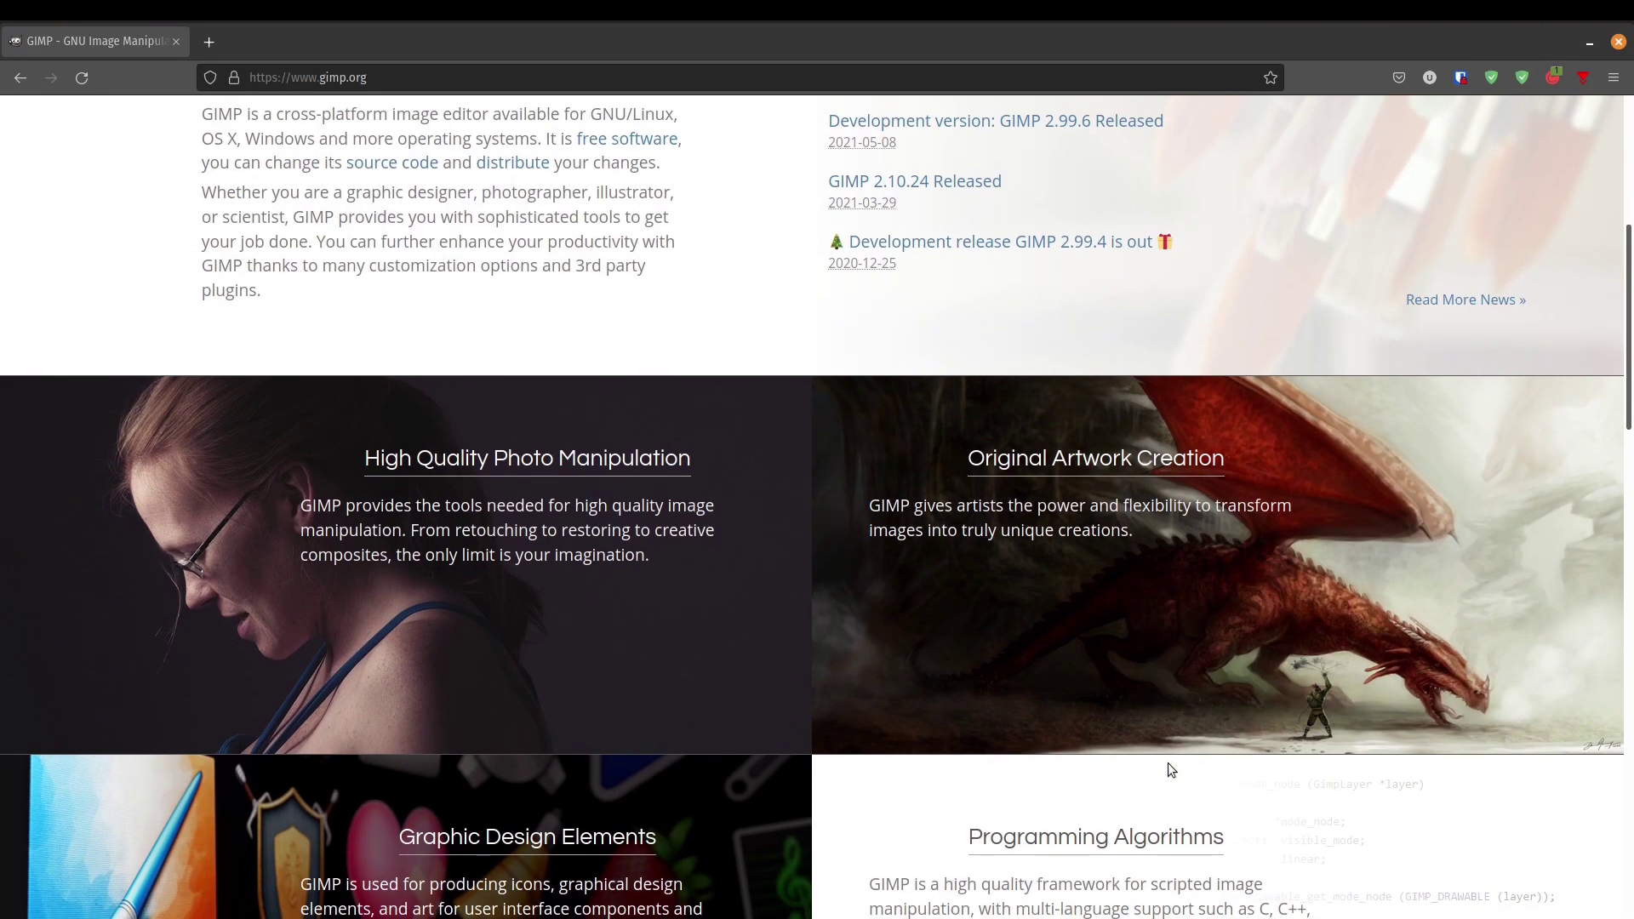
scroll(1168, 764, "down", 1)
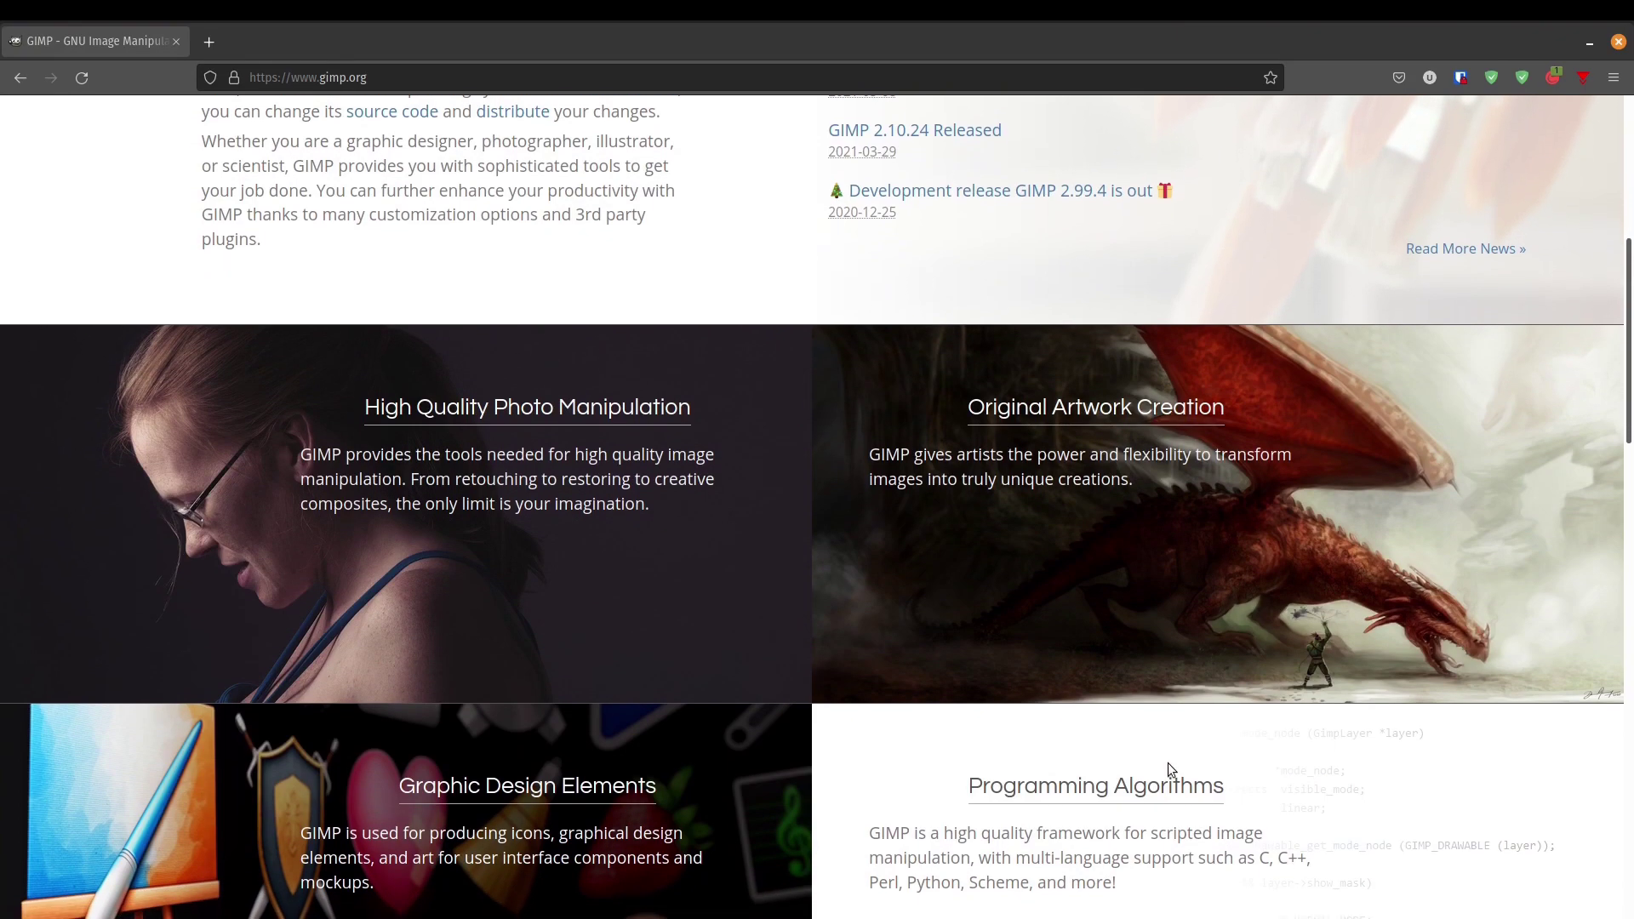
scroll(1168, 762, "down", 1)
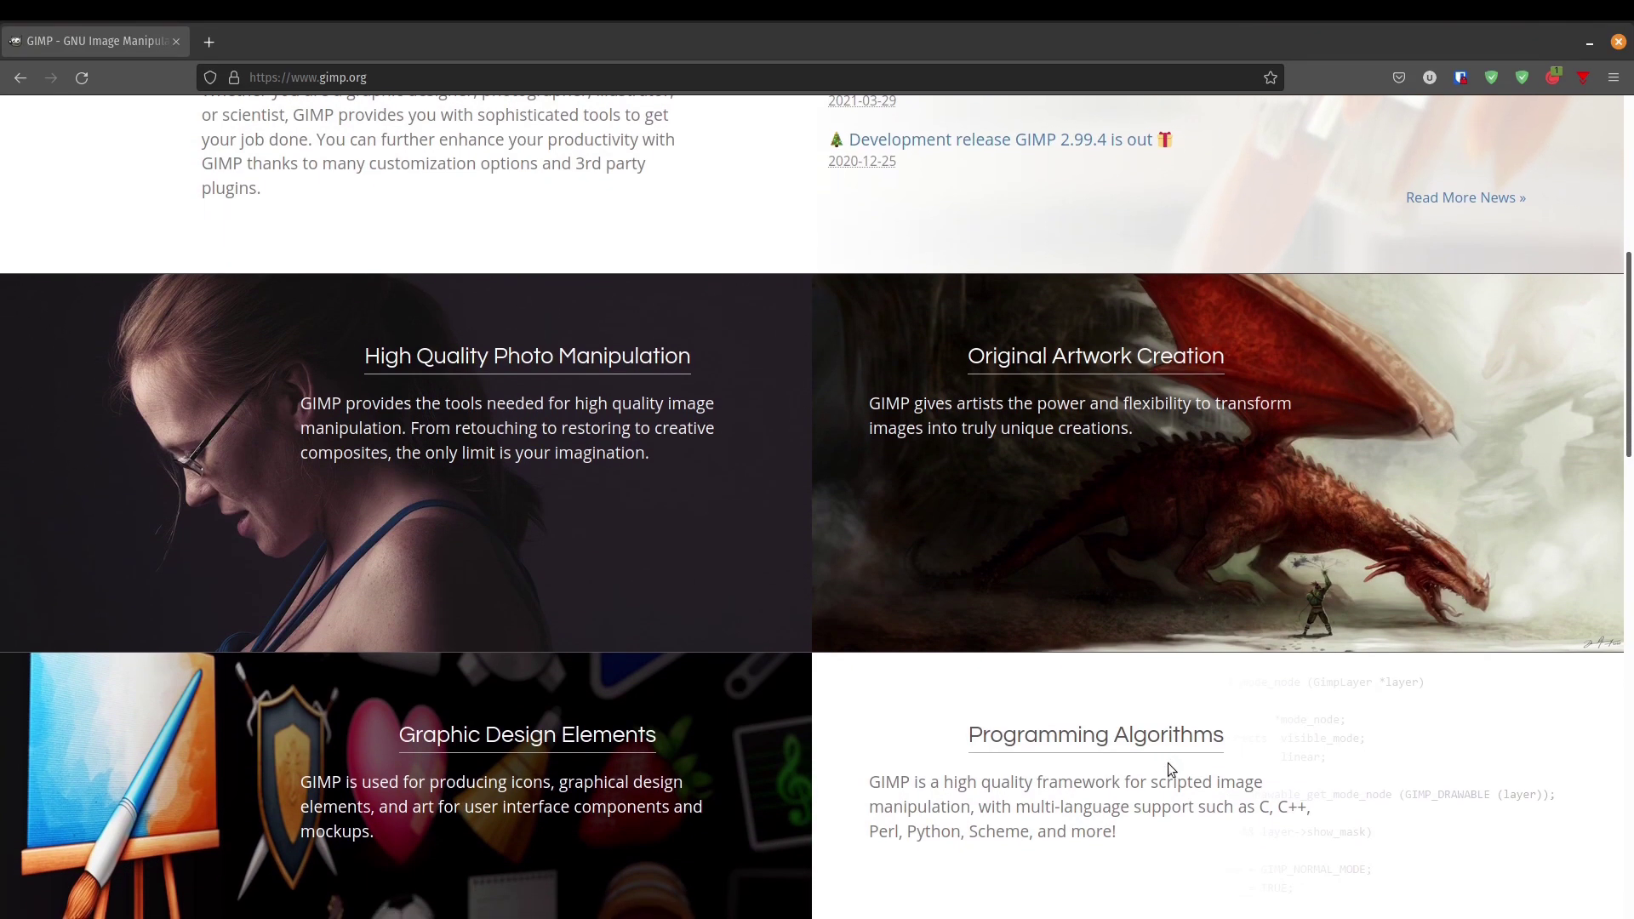
scroll(1167, 763, "down", 1)
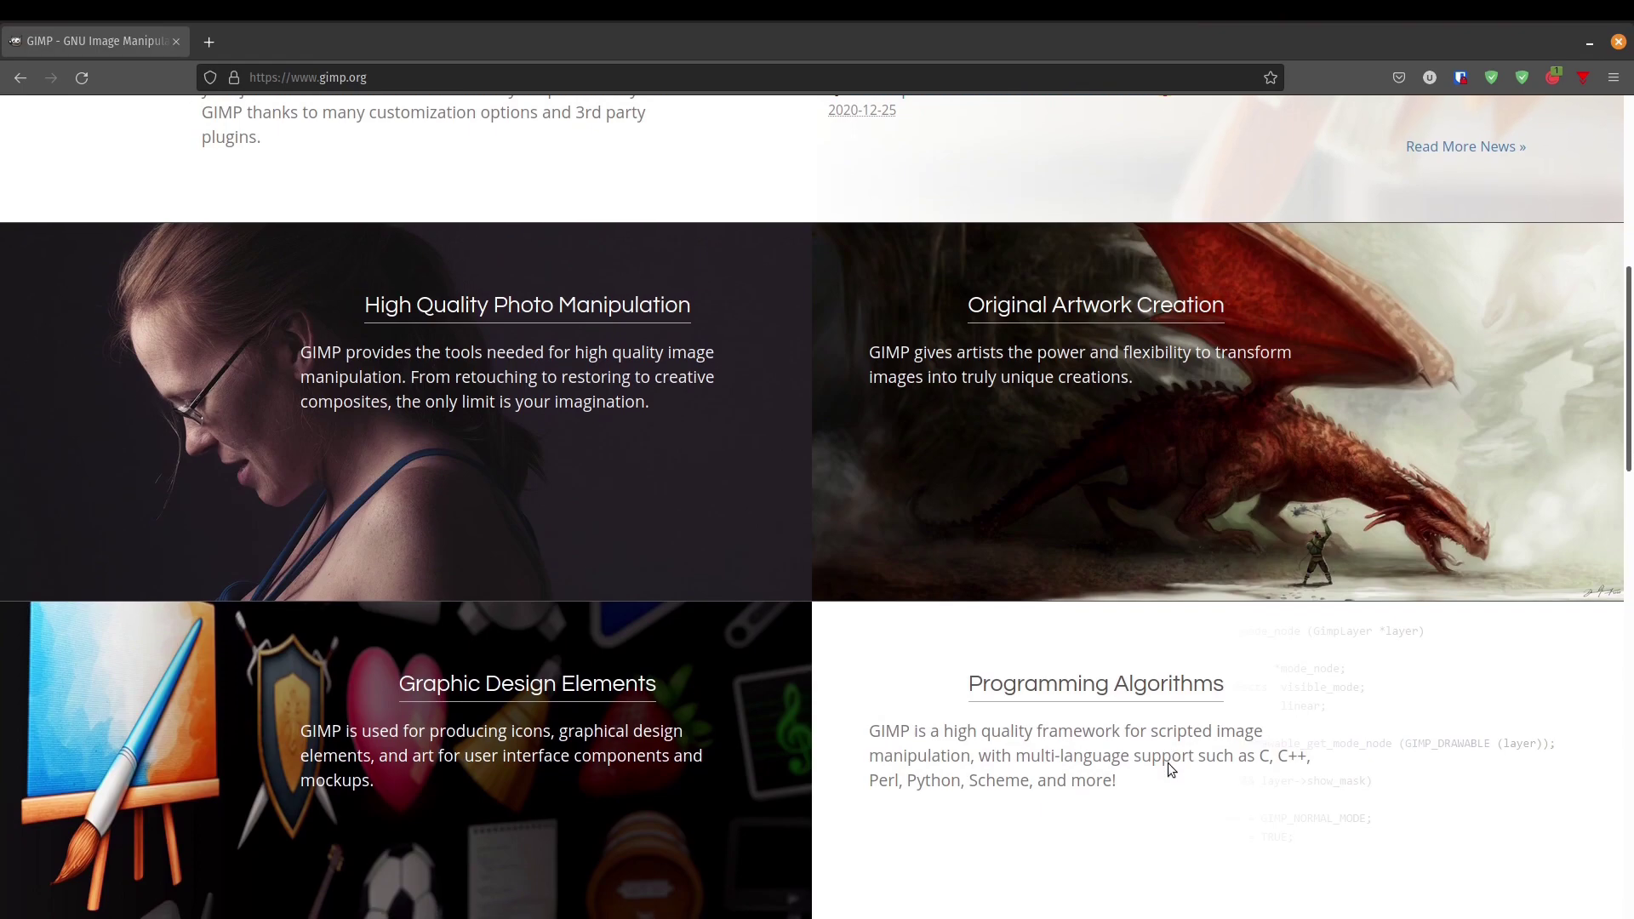
scroll(1168, 763, "down", 1)
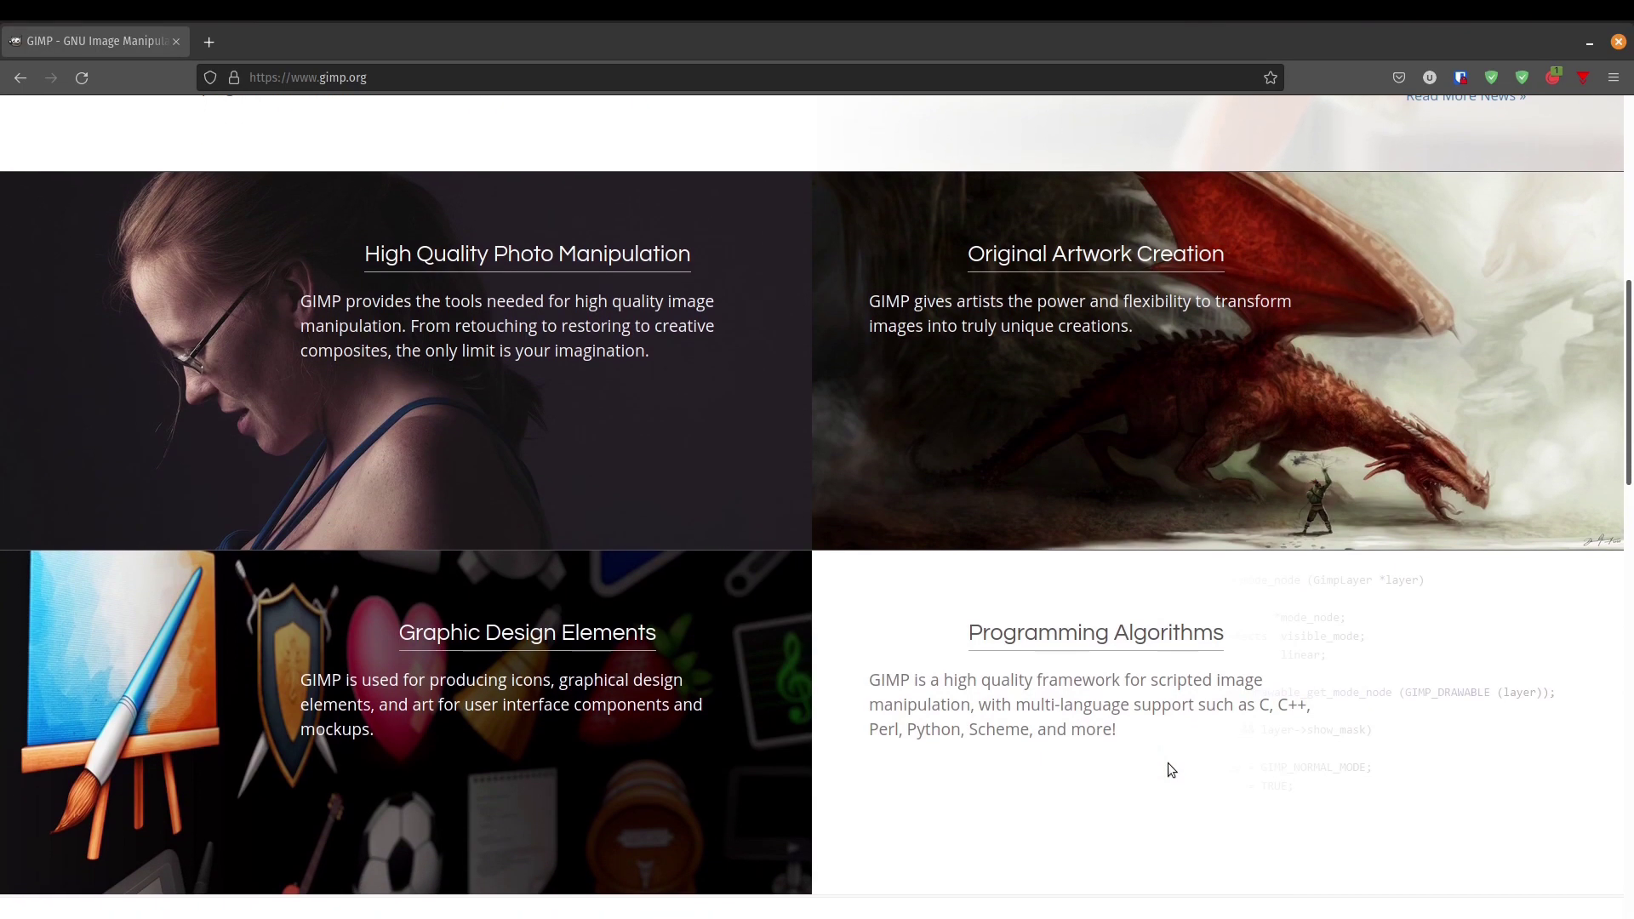
scroll(1168, 763, "down", 1)
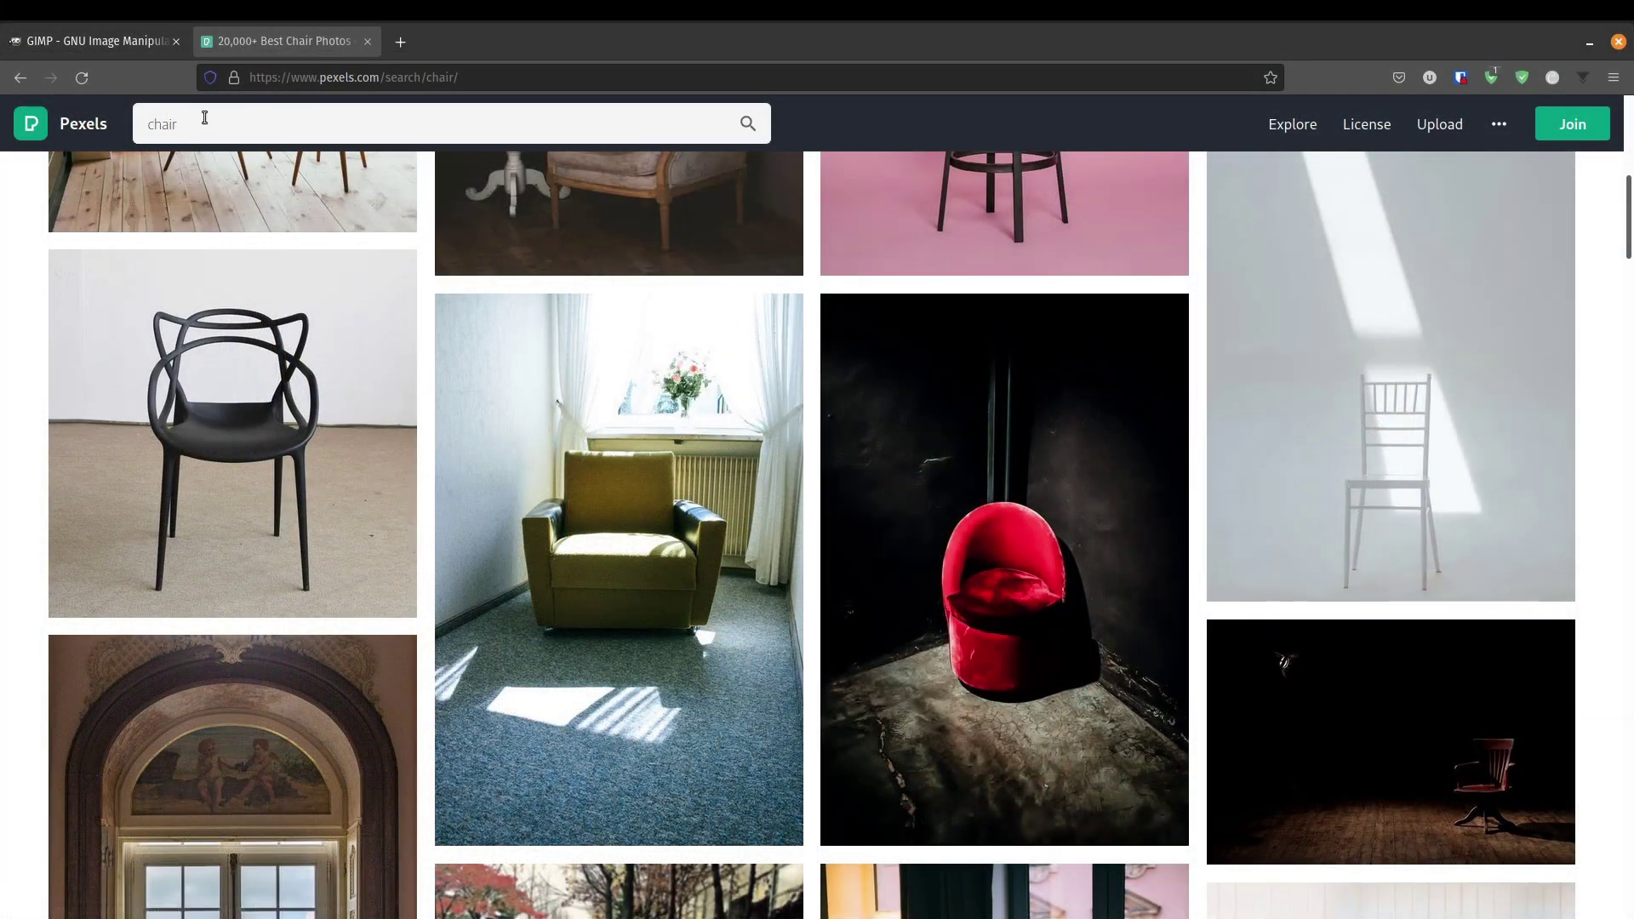
mouse_move(289, 355)
- Back in GIMP, show the About information for GIMP version 2.10.24
key("alt+Tab")
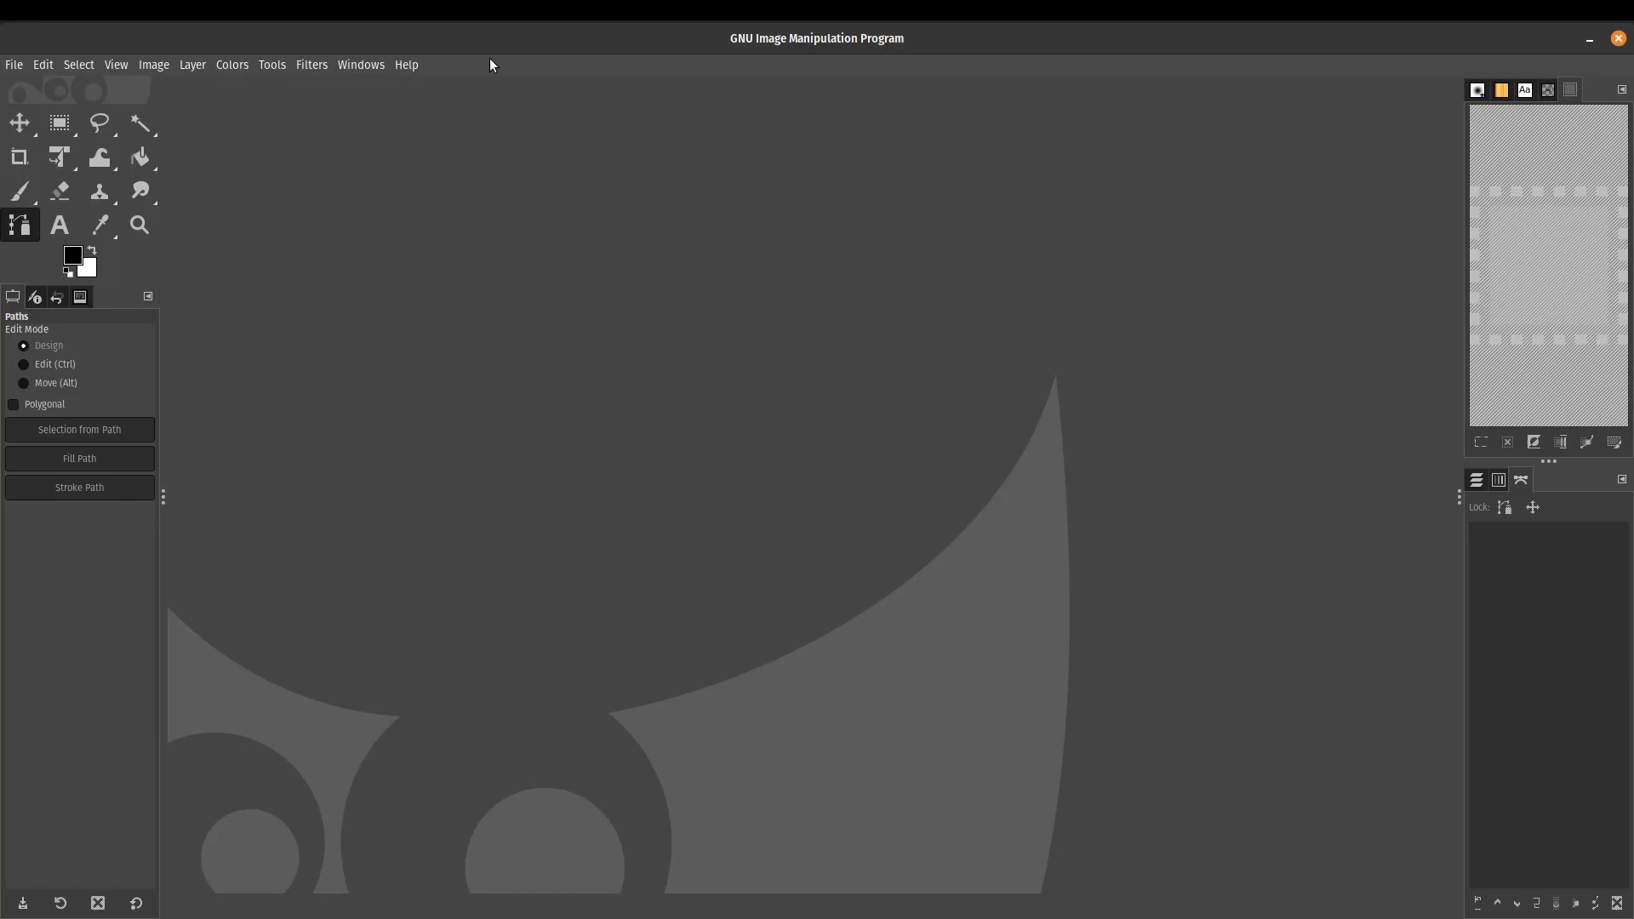
left_click(415, 65)
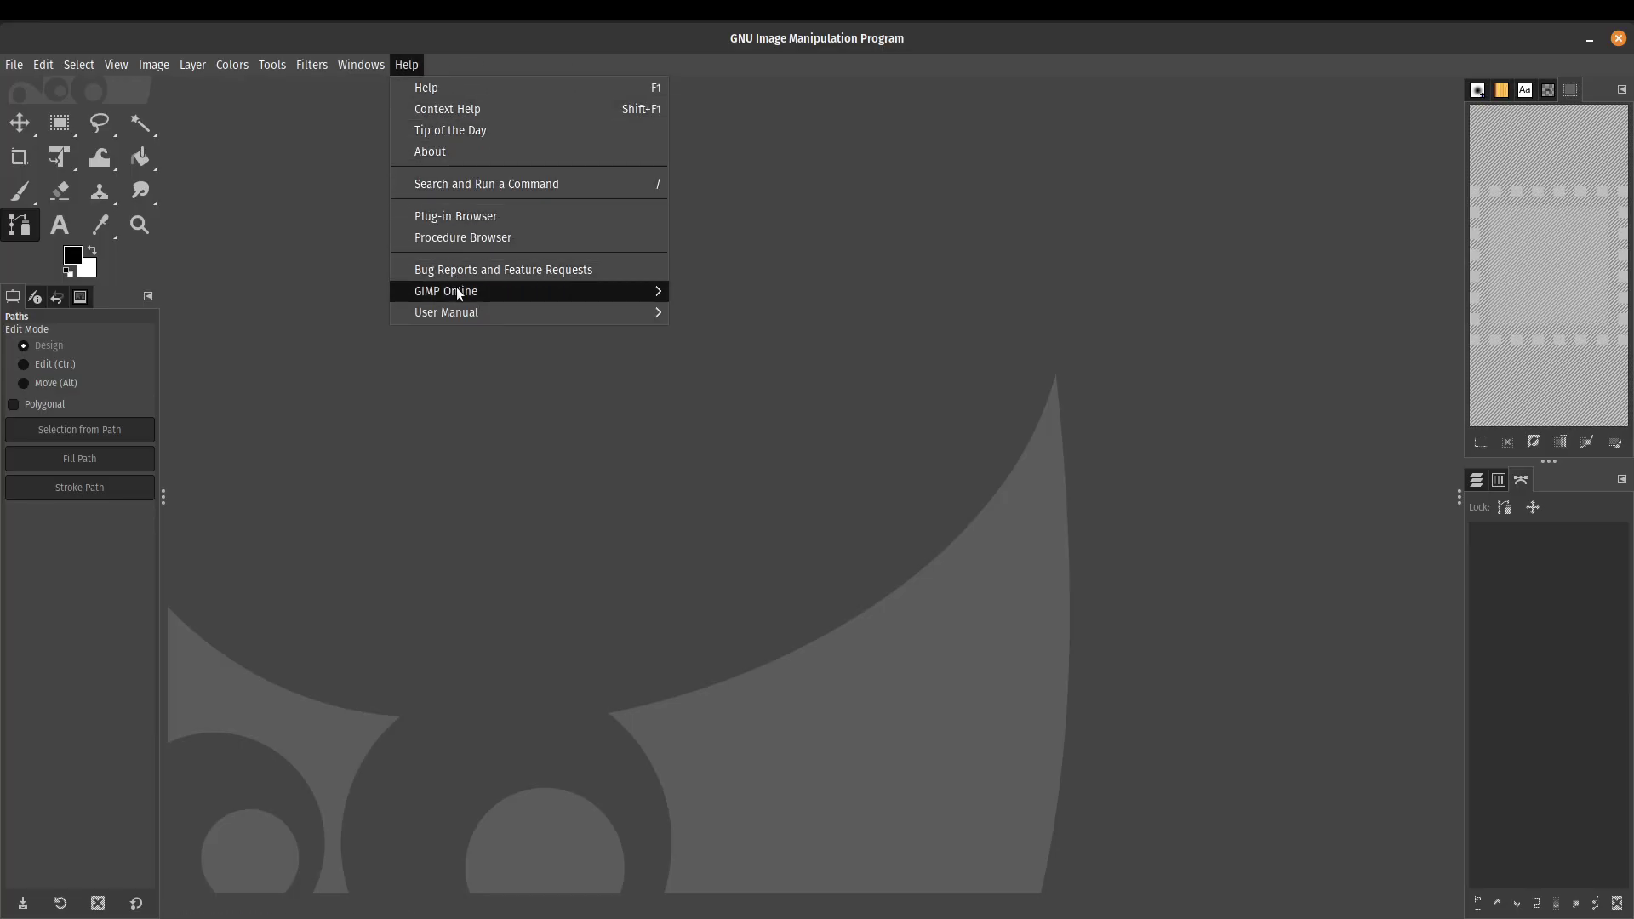
left_click(473, 153)
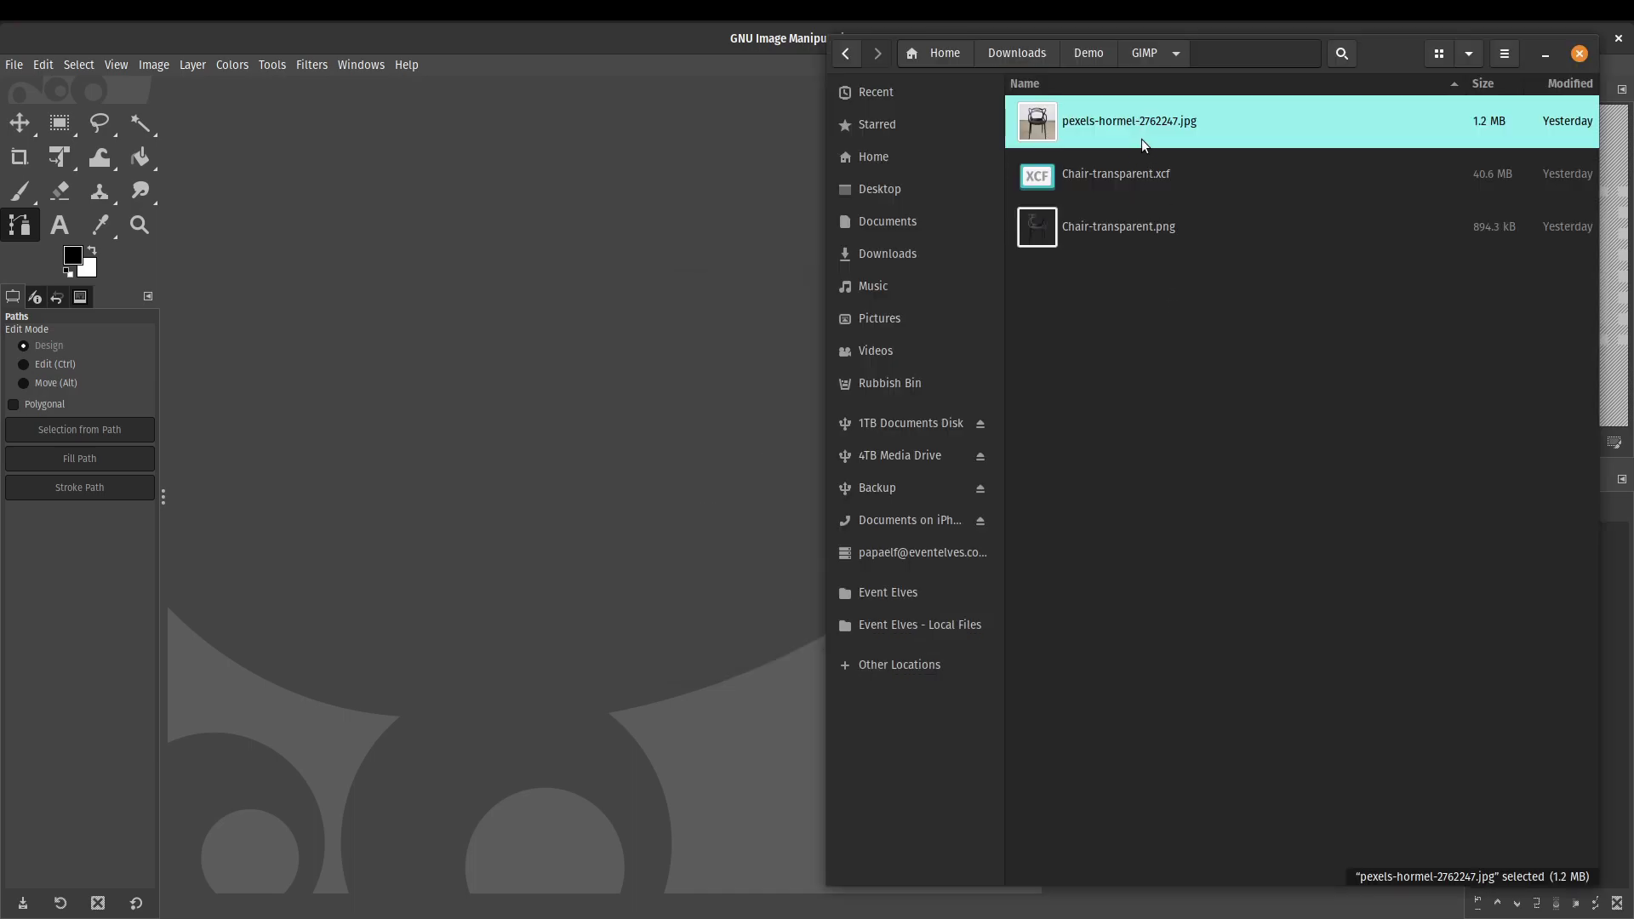
- Open pexels-hormel-2762247.jpg in GIMP and convert it to the built-in sRGB profile
left_click_drag(1146, 122, 437, 281)
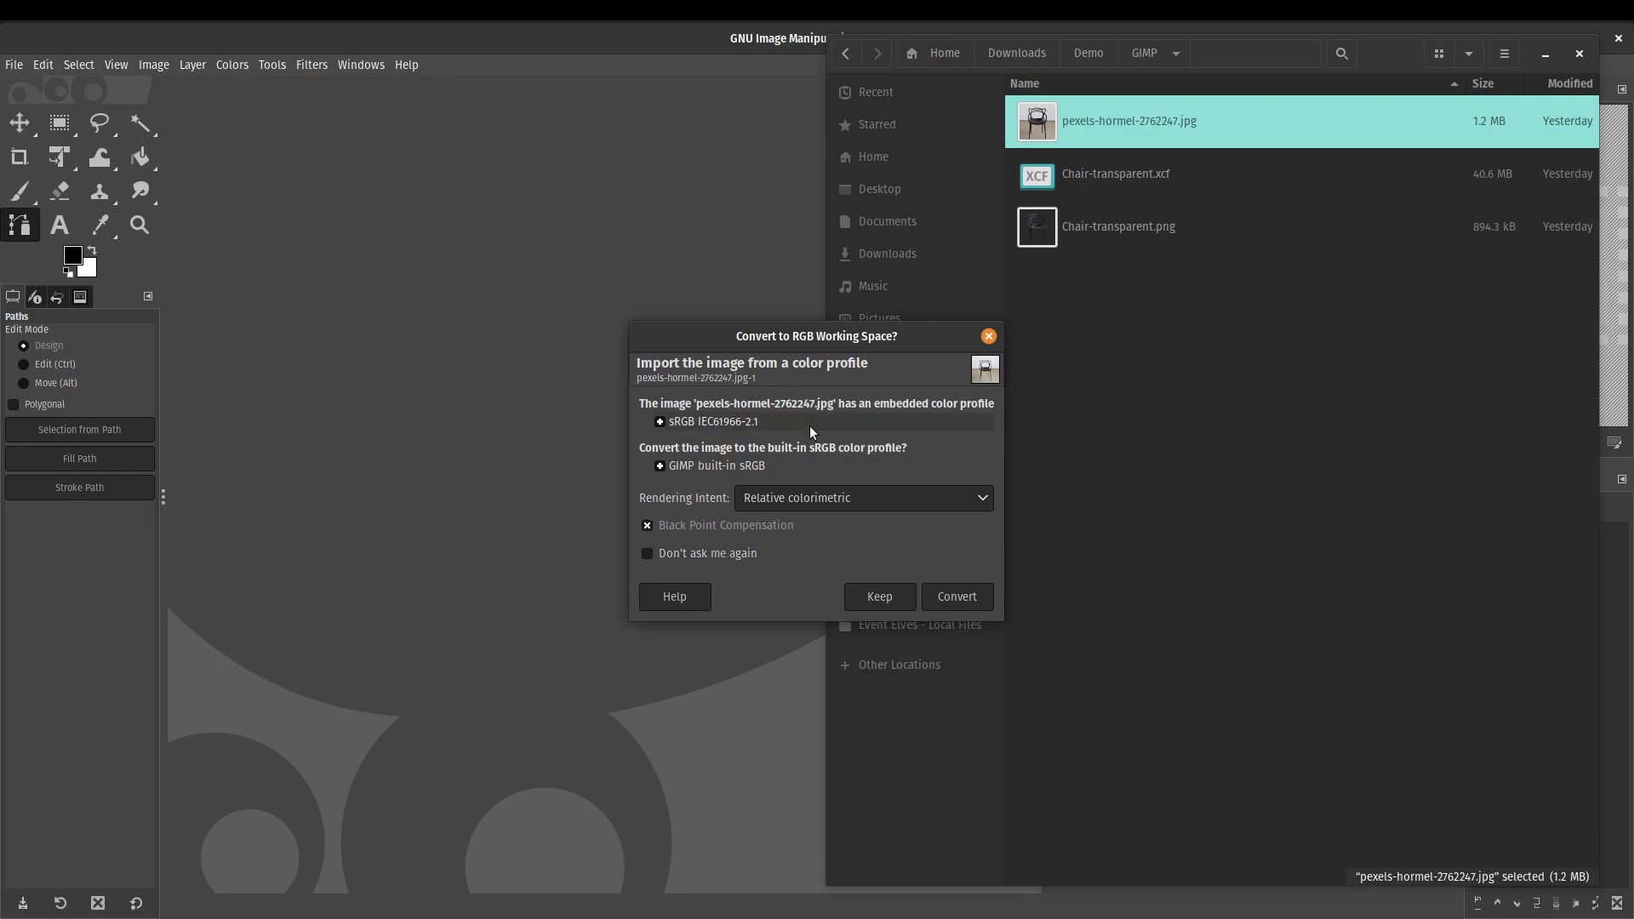
left_click(969, 599)
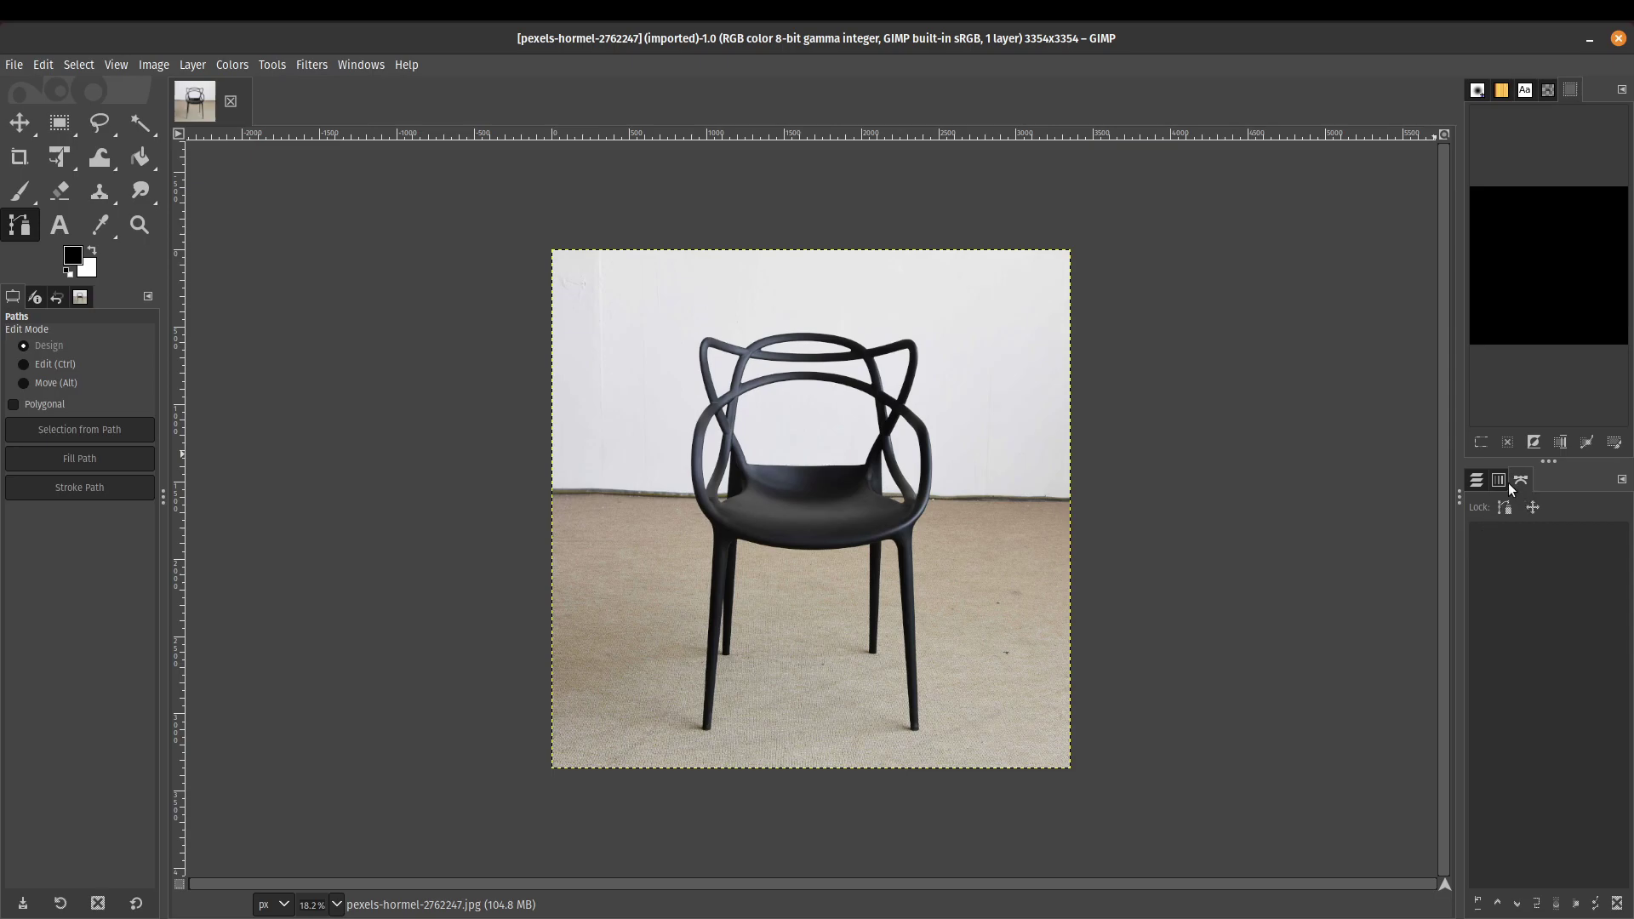
- Show the Layers panel with the photo's single Normal layer at 100 opacity
left_click(1485, 483)
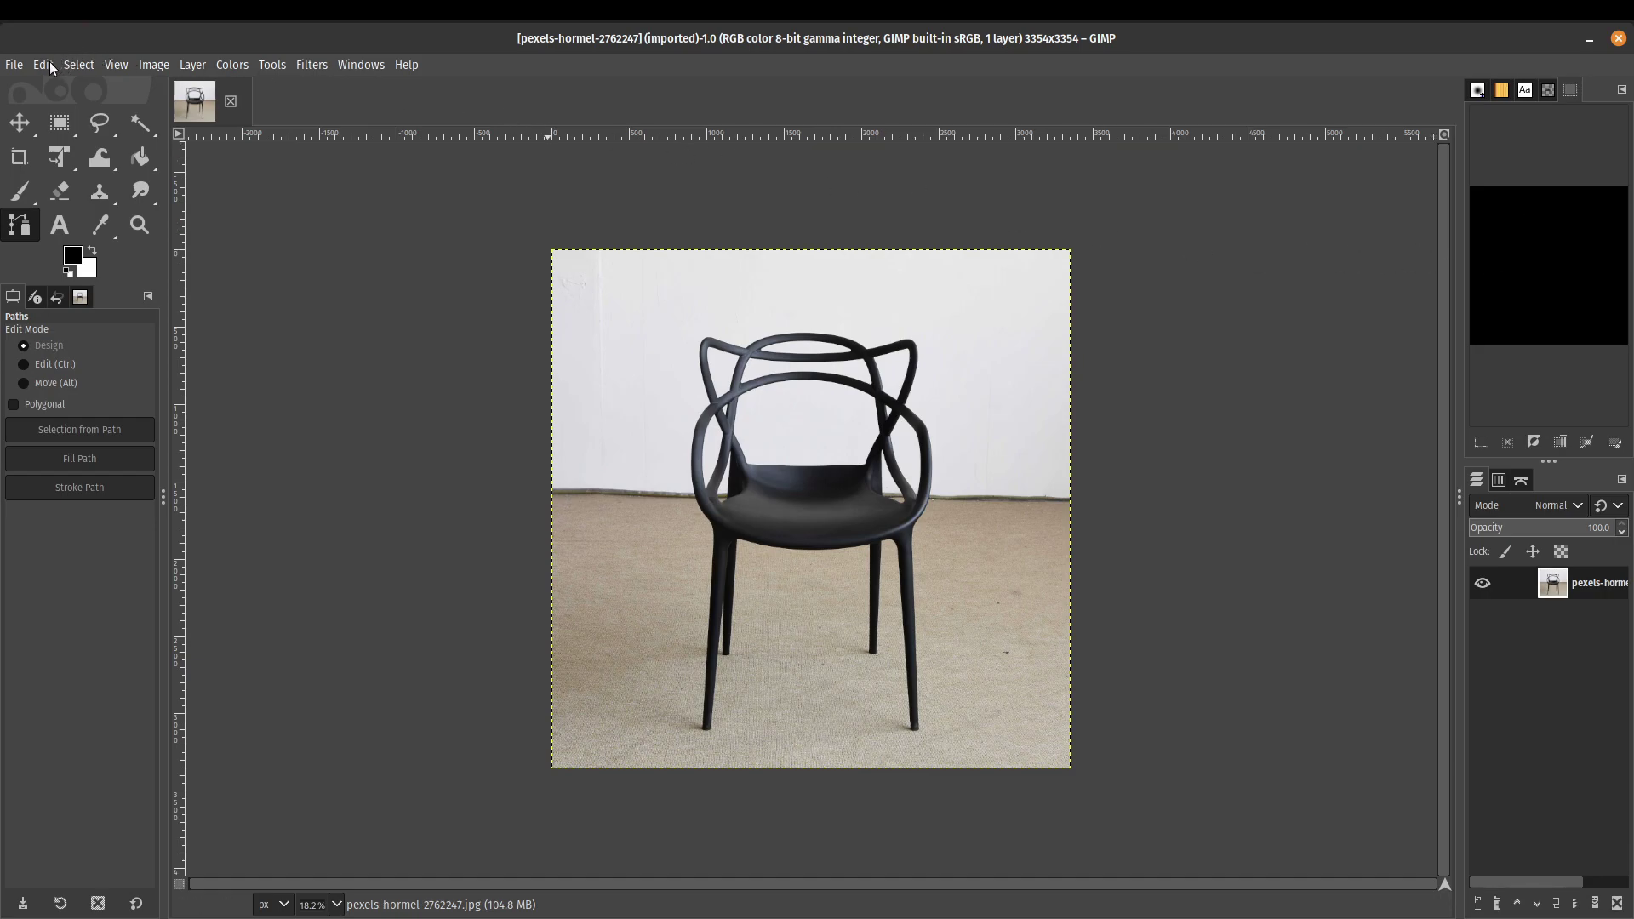
left_click(74, 67)
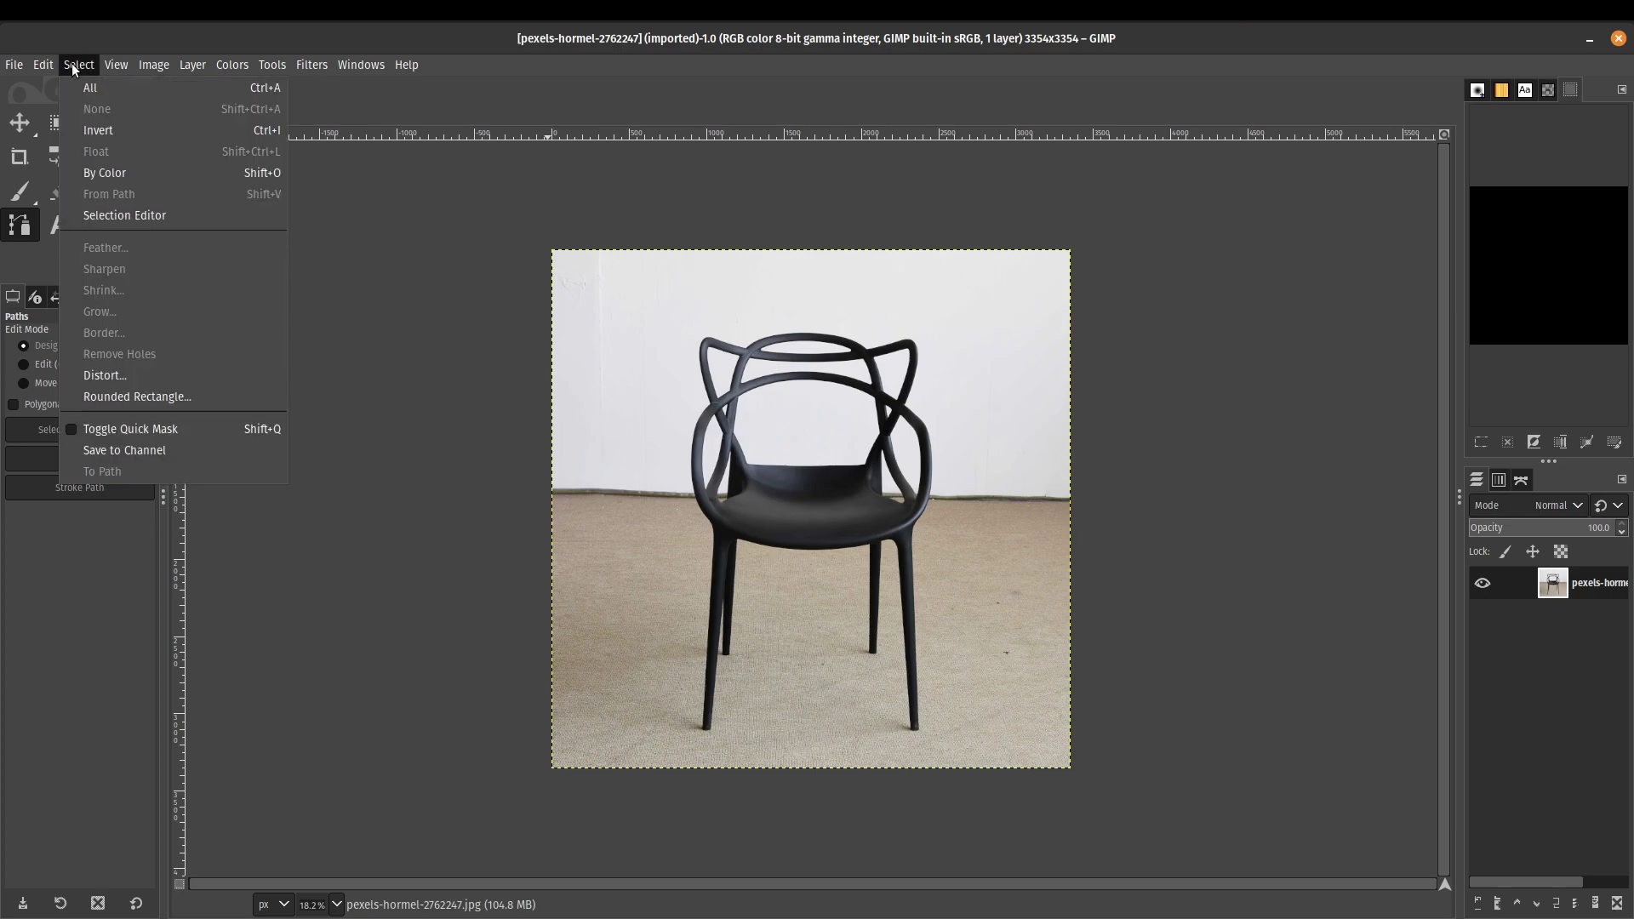
left_click(100, 218)
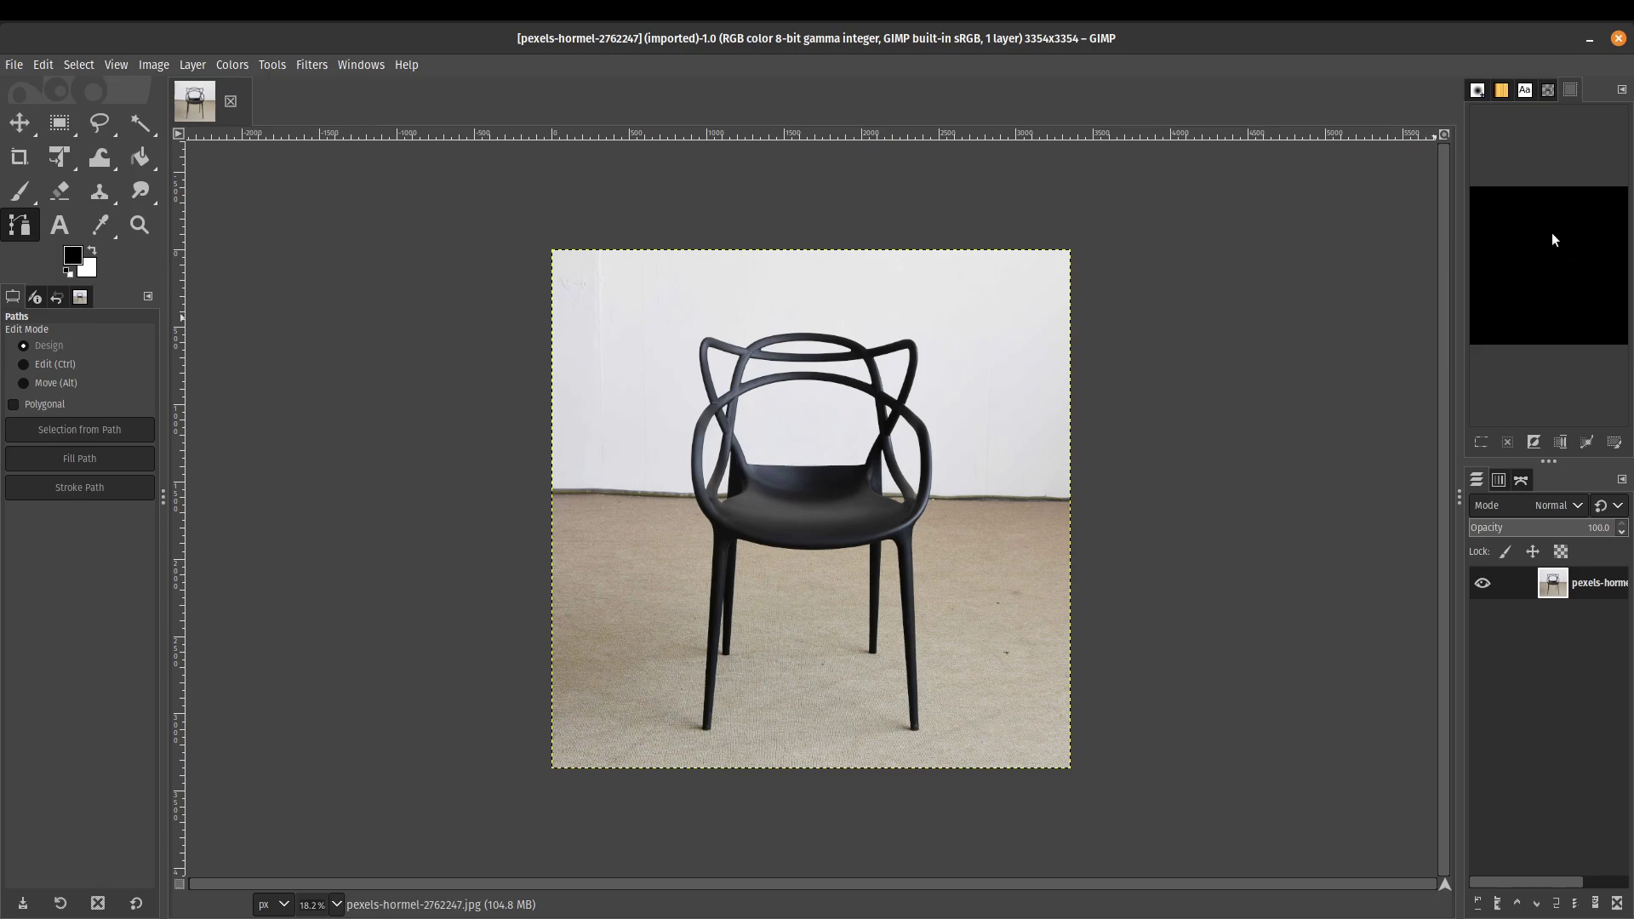
left_click(1479, 92)
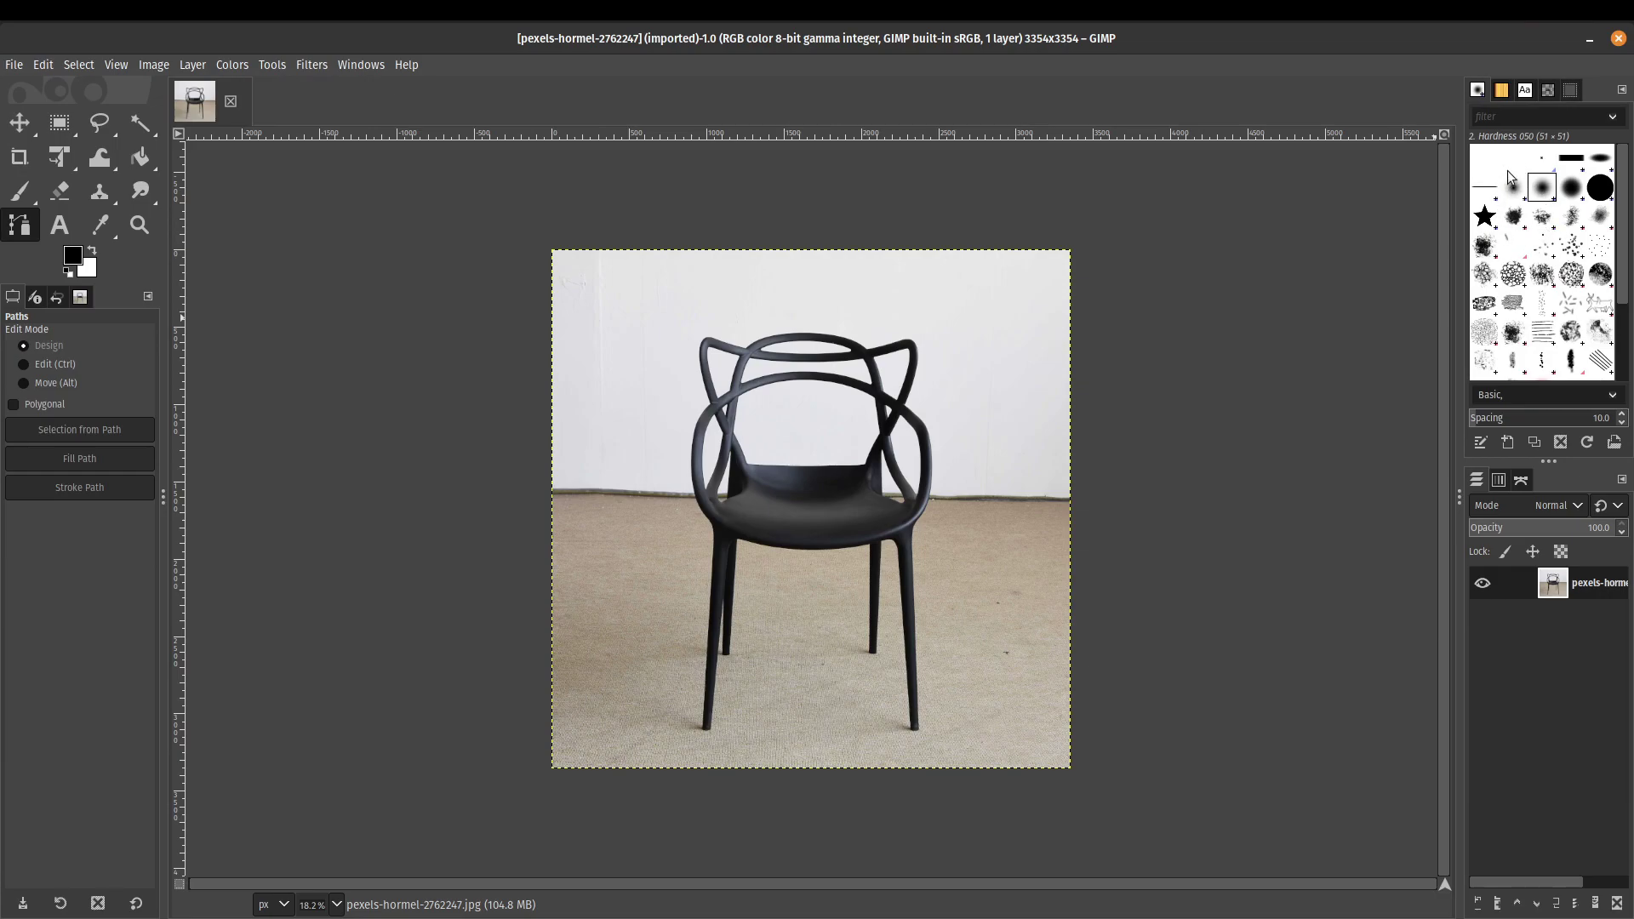
left_click(1575, 95)
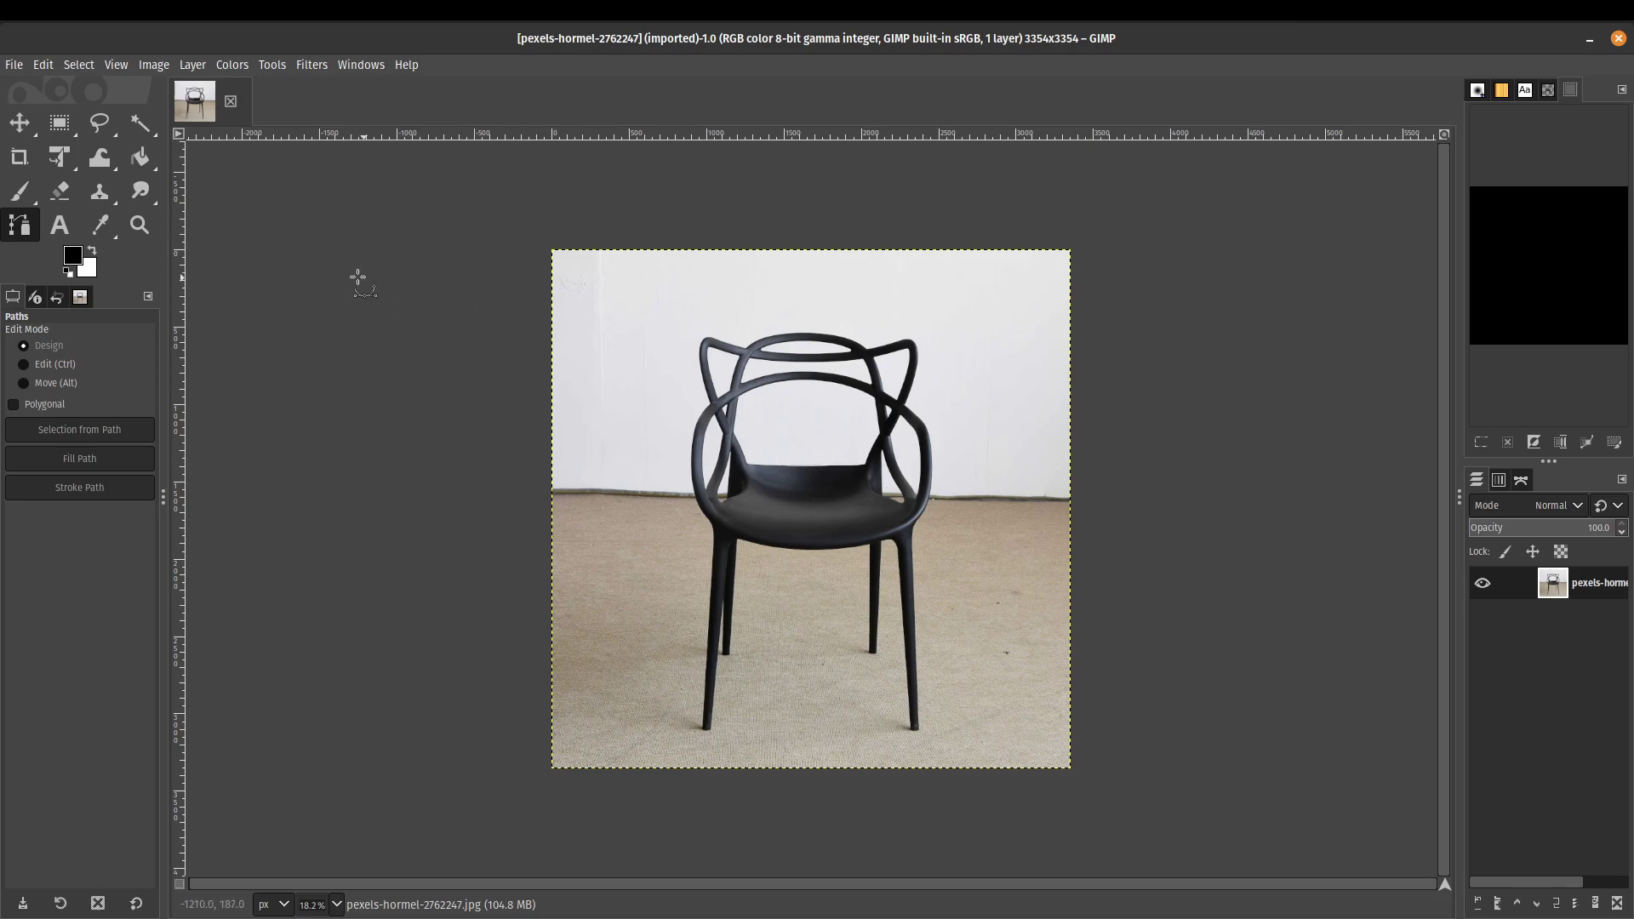
- Fuzzy Select the white wall behind the chair
left_click(140, 125)
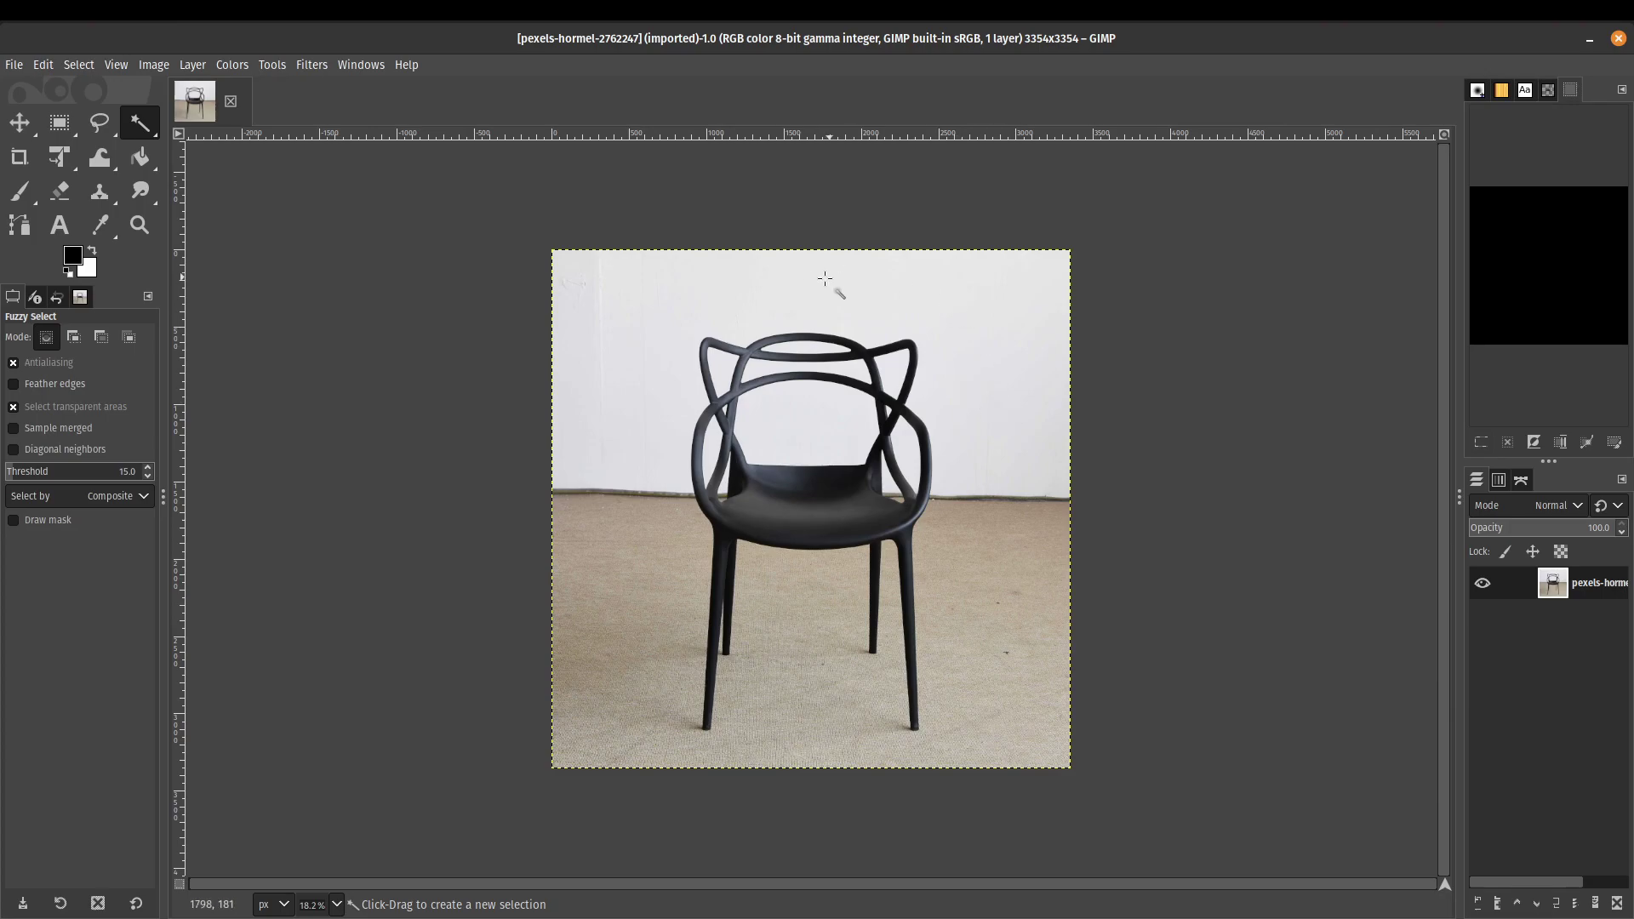
left_click(847, 299)
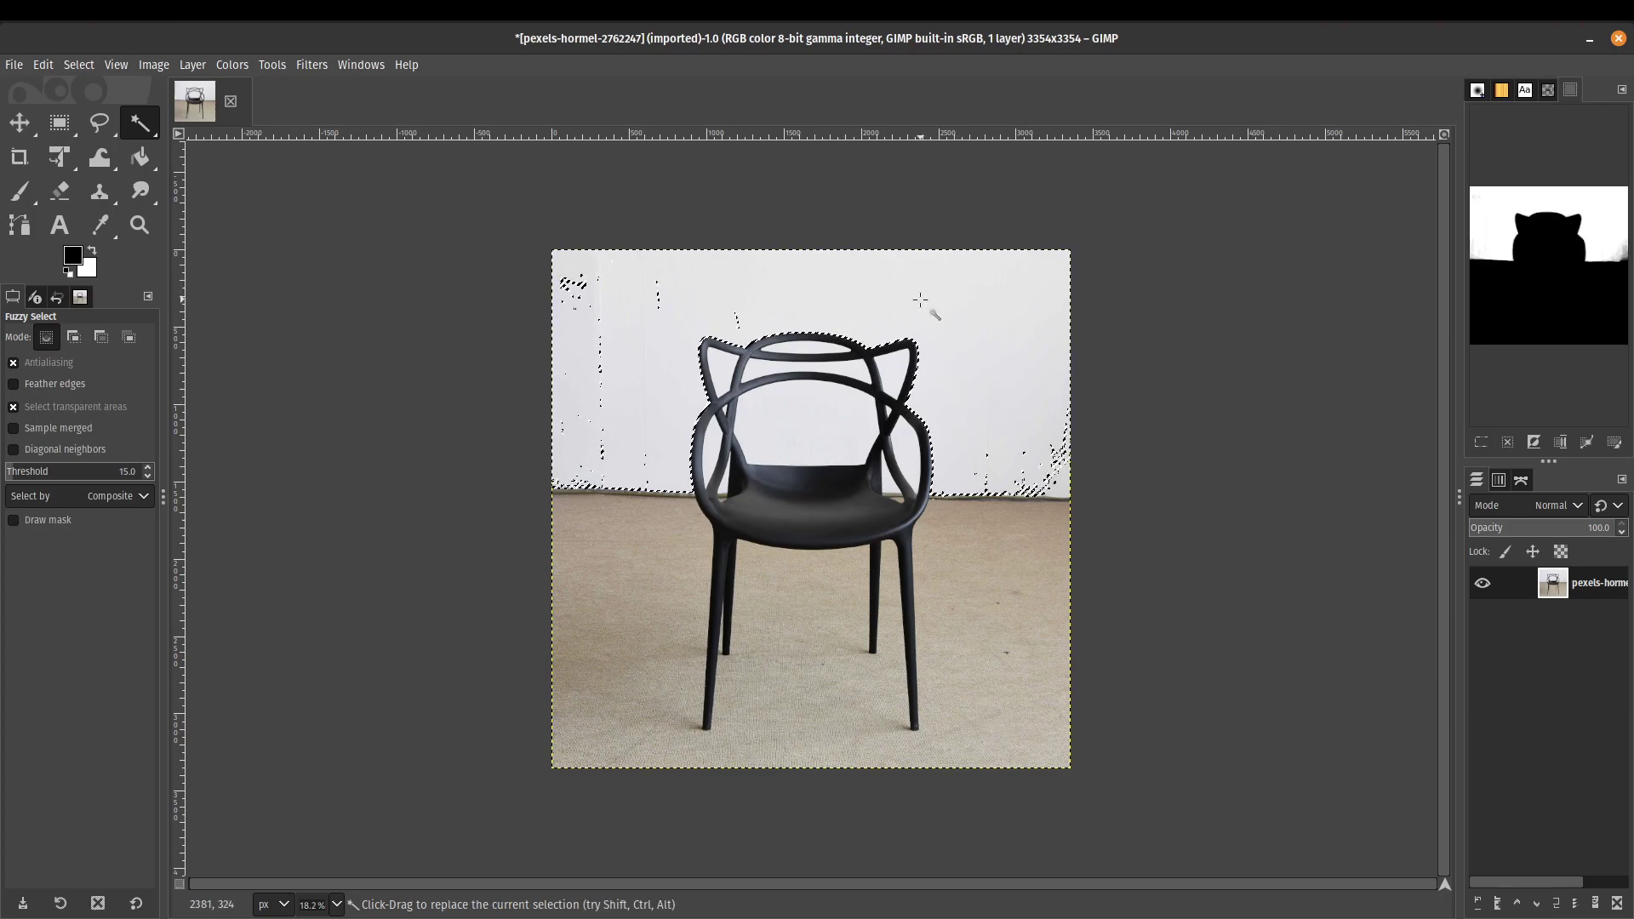
scroll(616, 302, "up", 3)
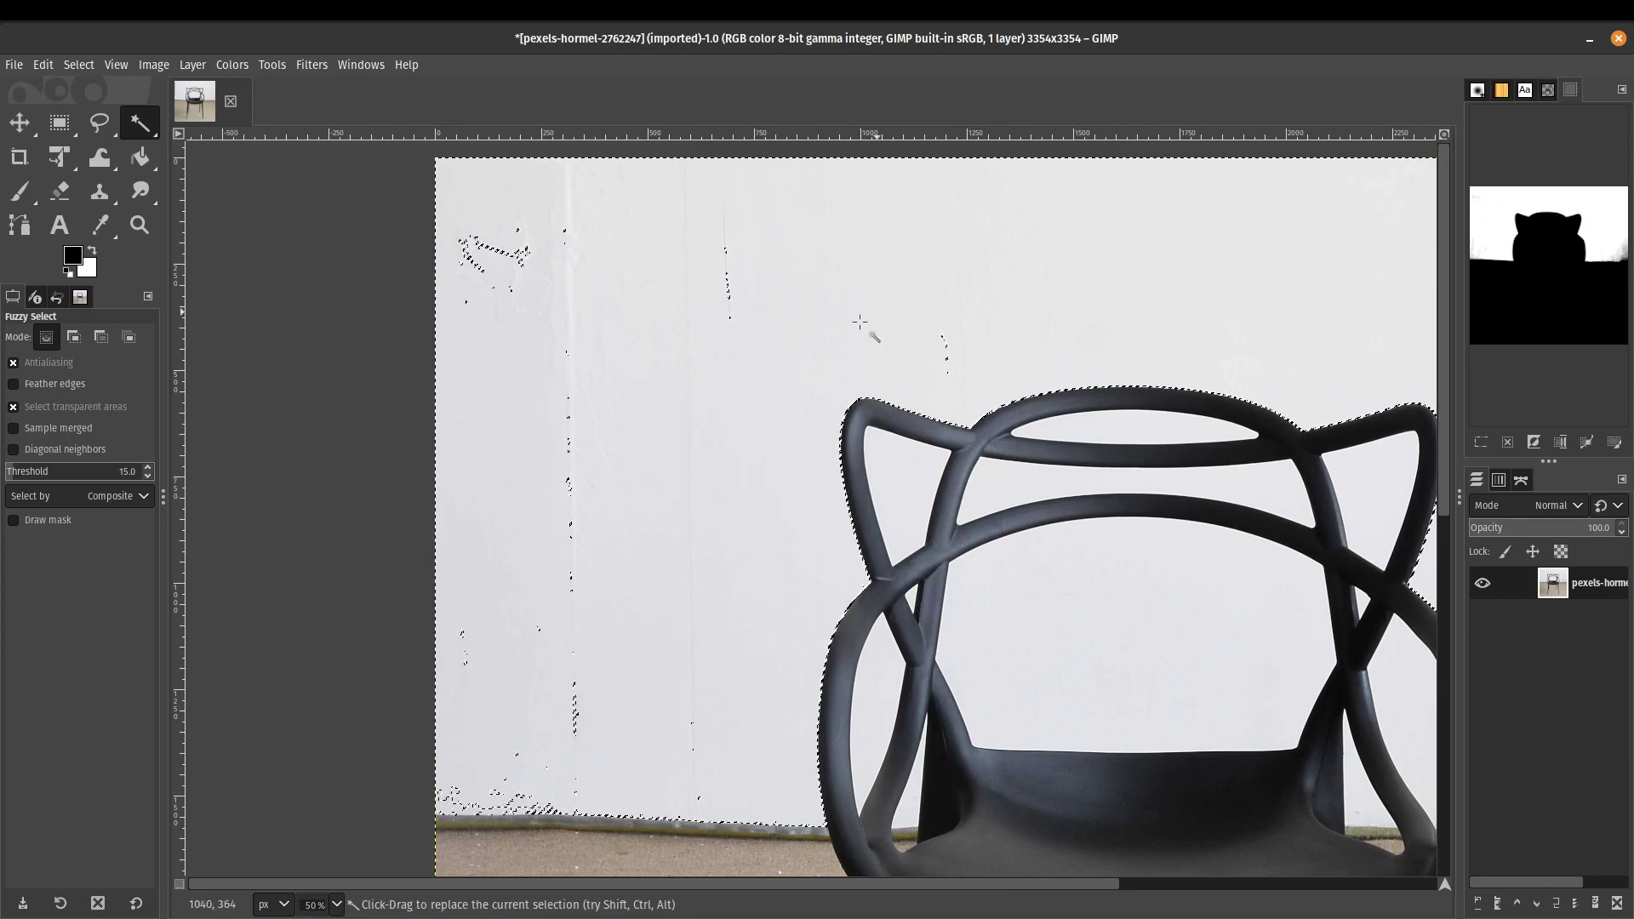
scroll(517, 475, "down", 5)
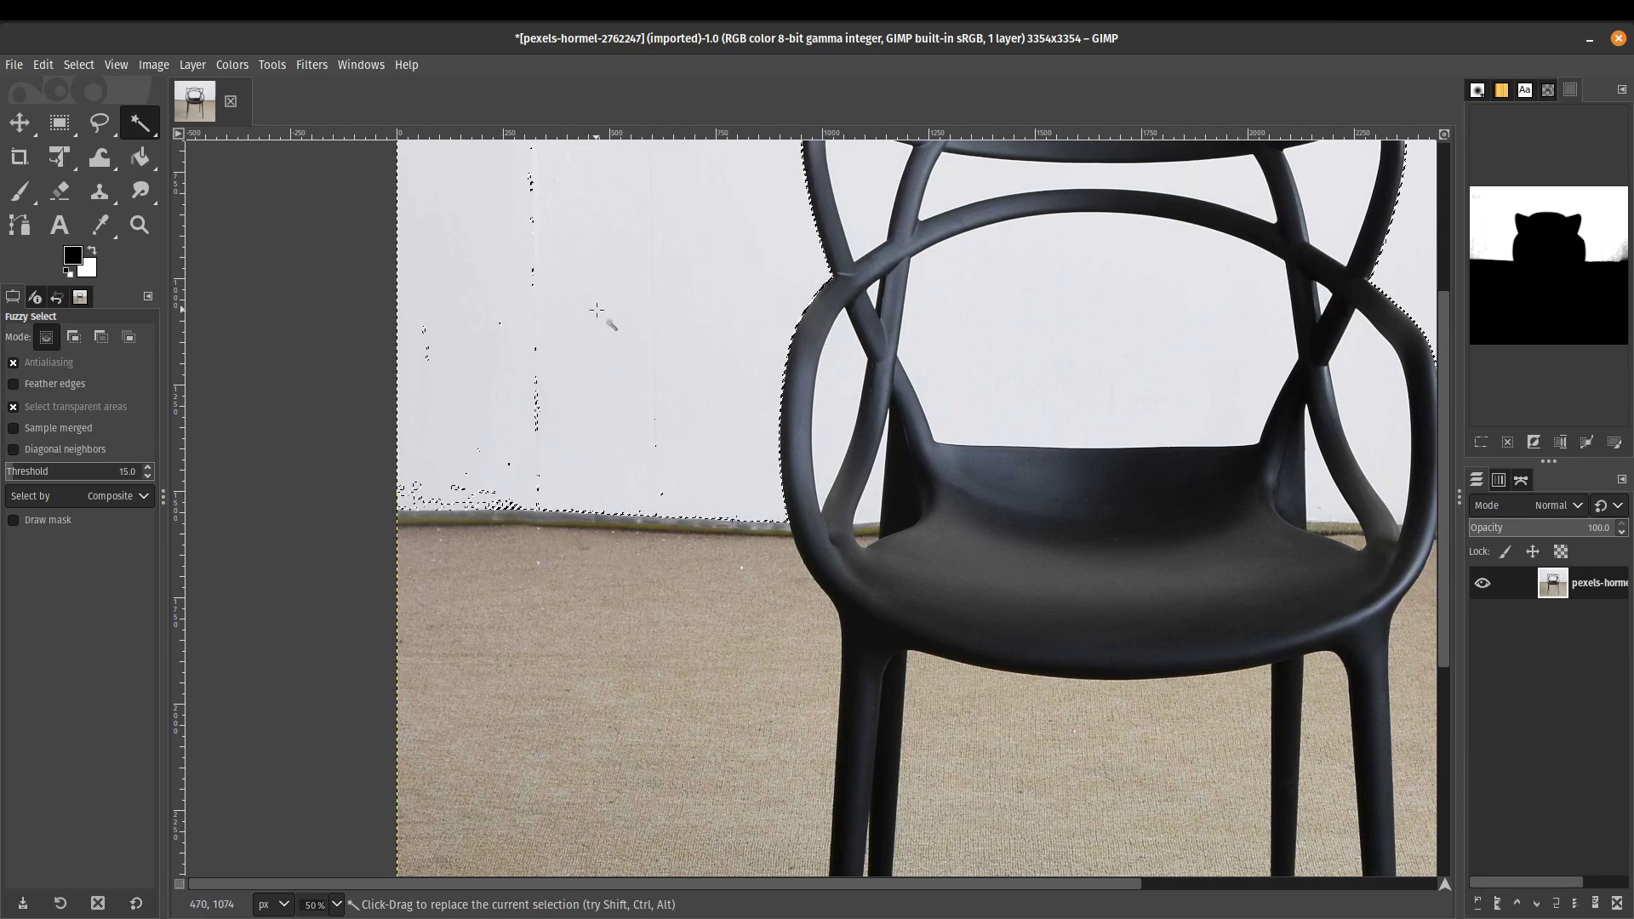
left_click_drag(596, 320, 697, 545)
- Zoom in and pan to inspect the unselected specks near the floor line
scroll(647, 383, "up", 1, "ctrl")
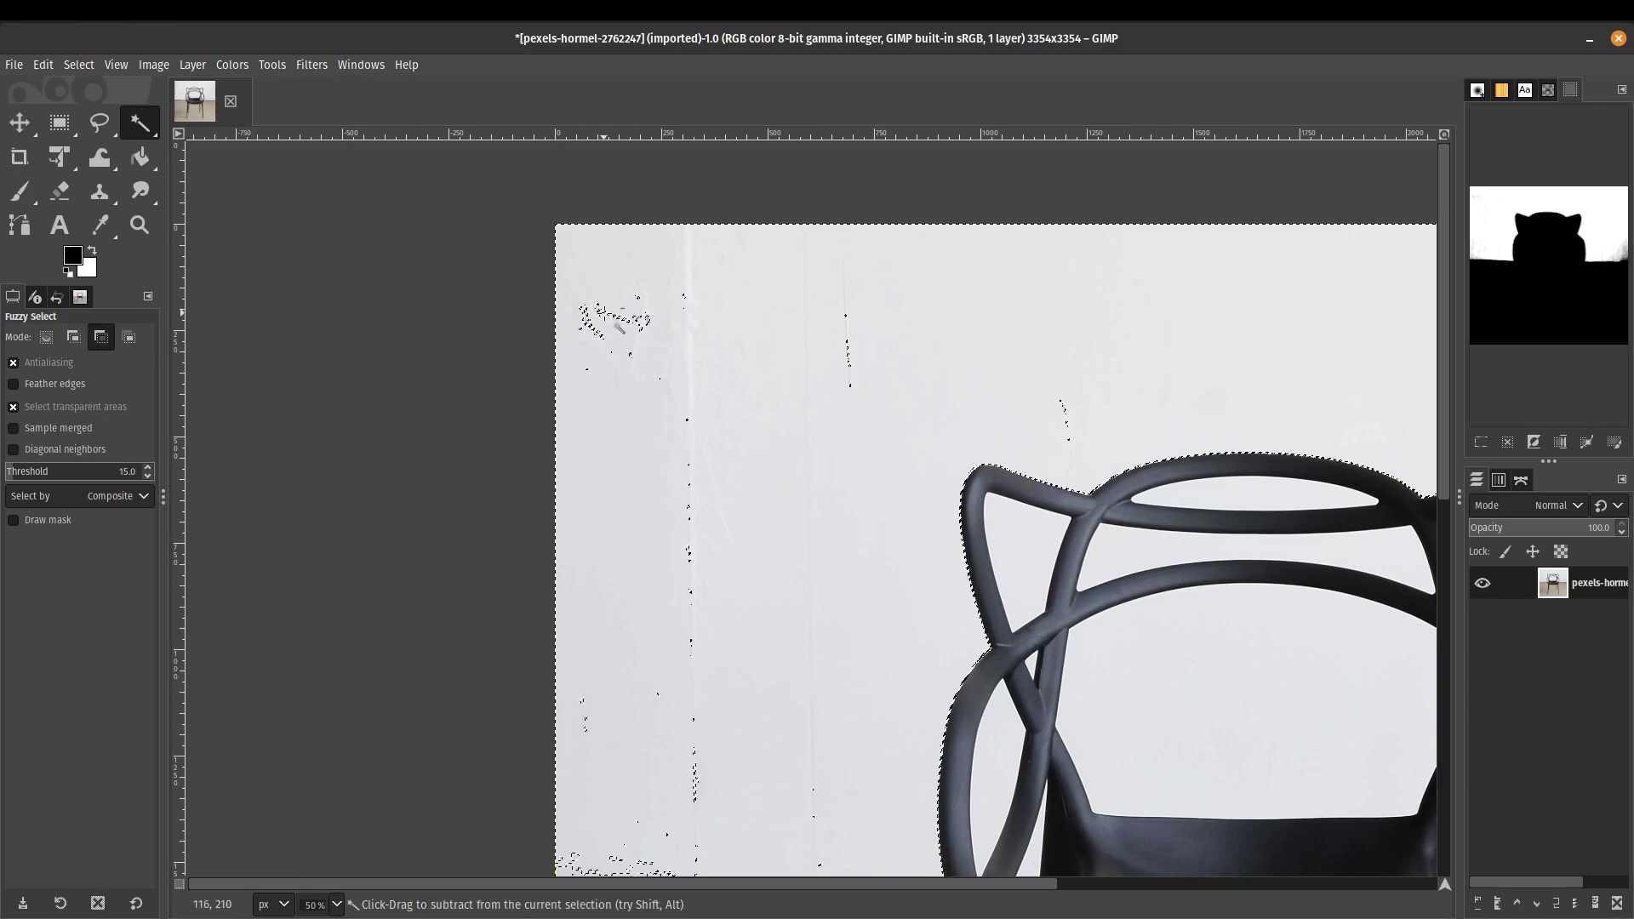
scroll(619, 329, "up", 1, "ctrl")
scroll(620, 330, "up", 3, "ctrl")
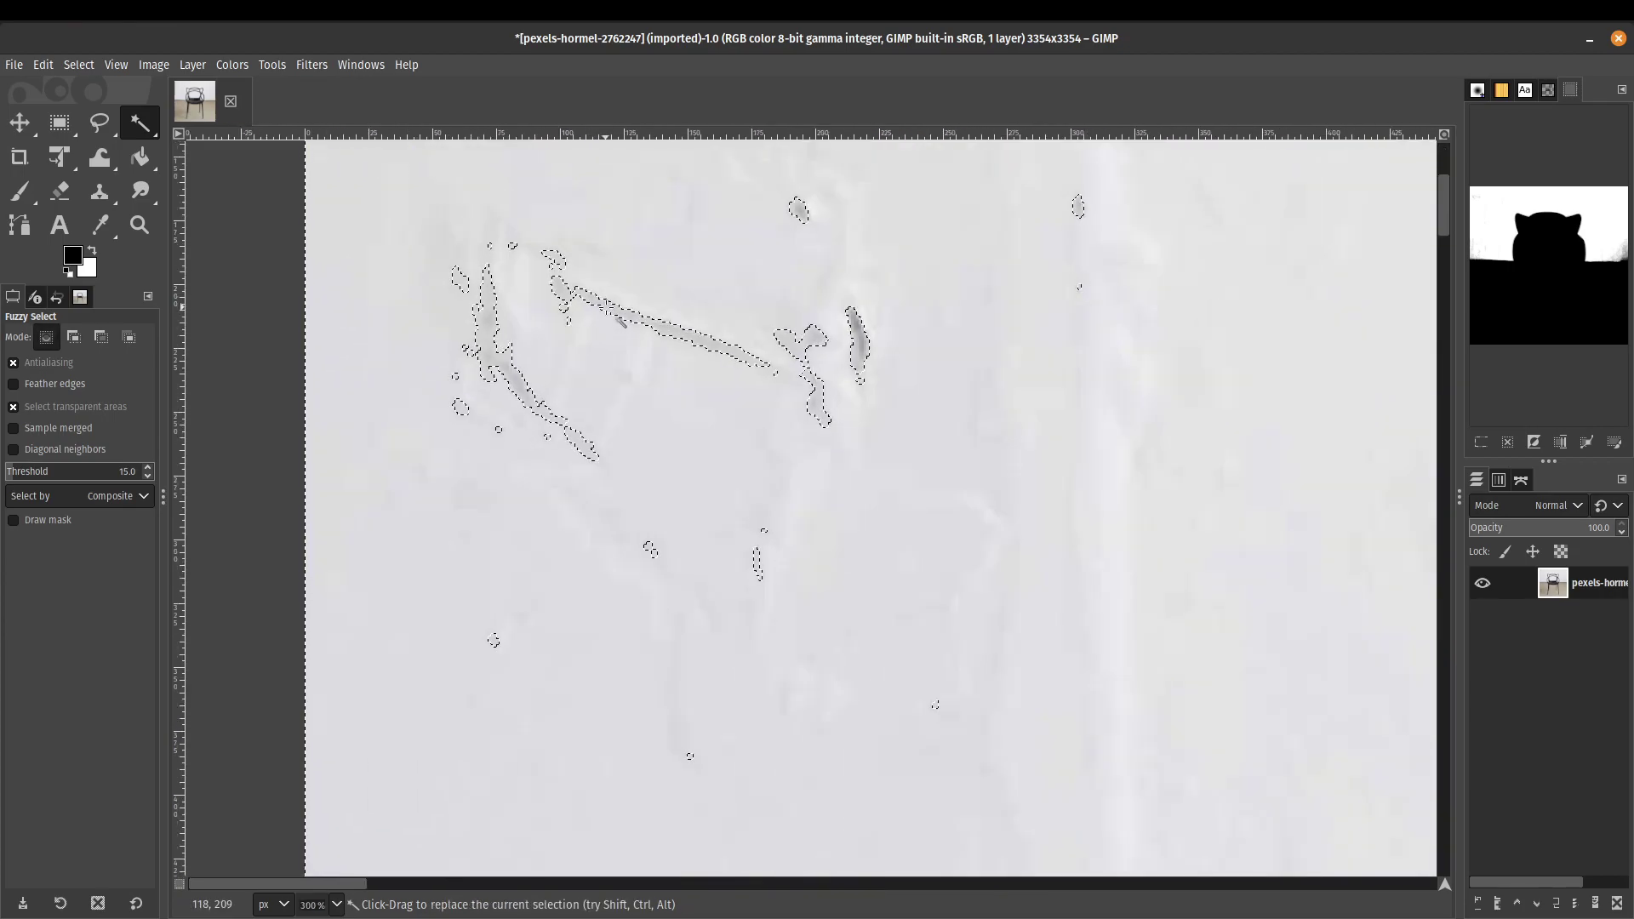
key("ctrl")
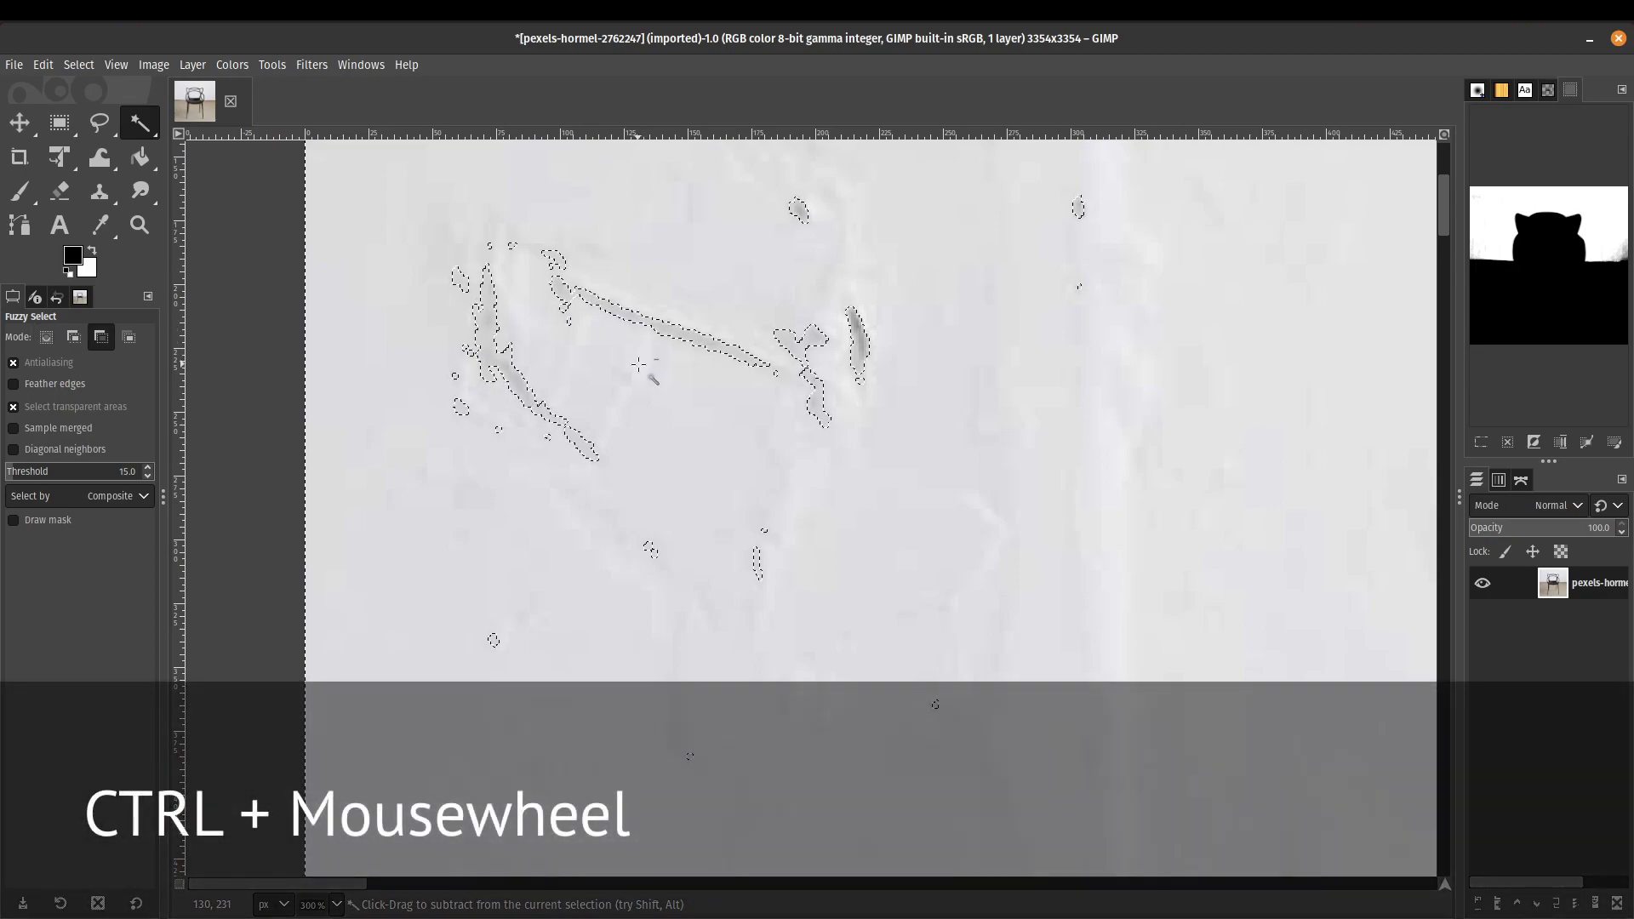
scroll(638, 364, "up", 1, "ctrl")
scroll(639, 365, "down", 1, "ctrl")
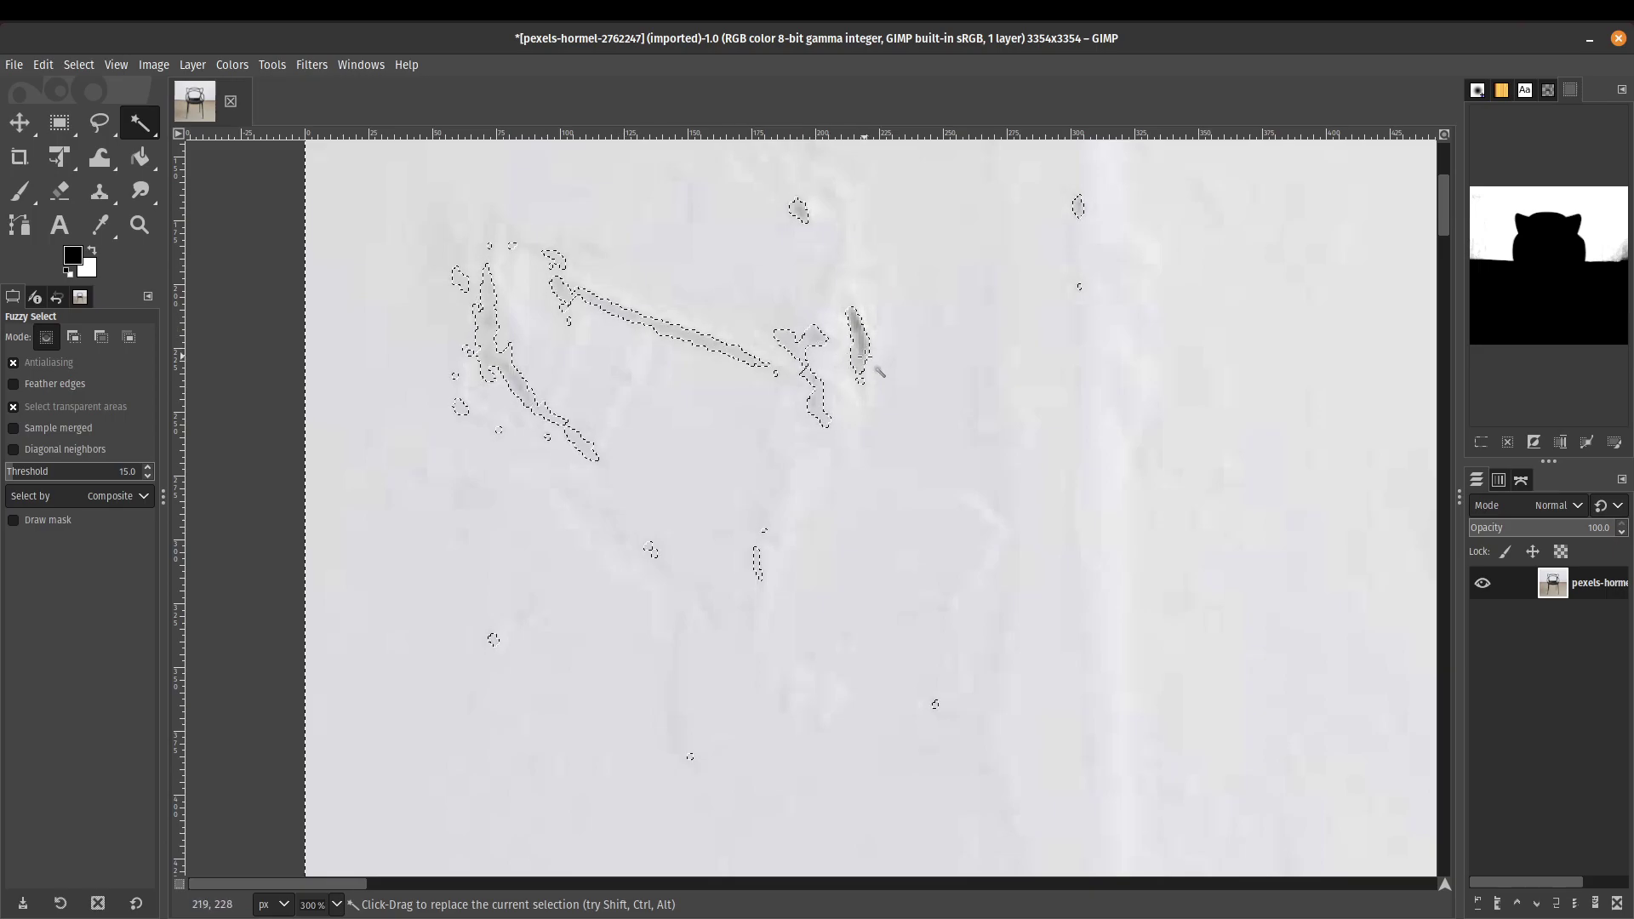
scroll(875, 412, "down", 5, "ctrl")
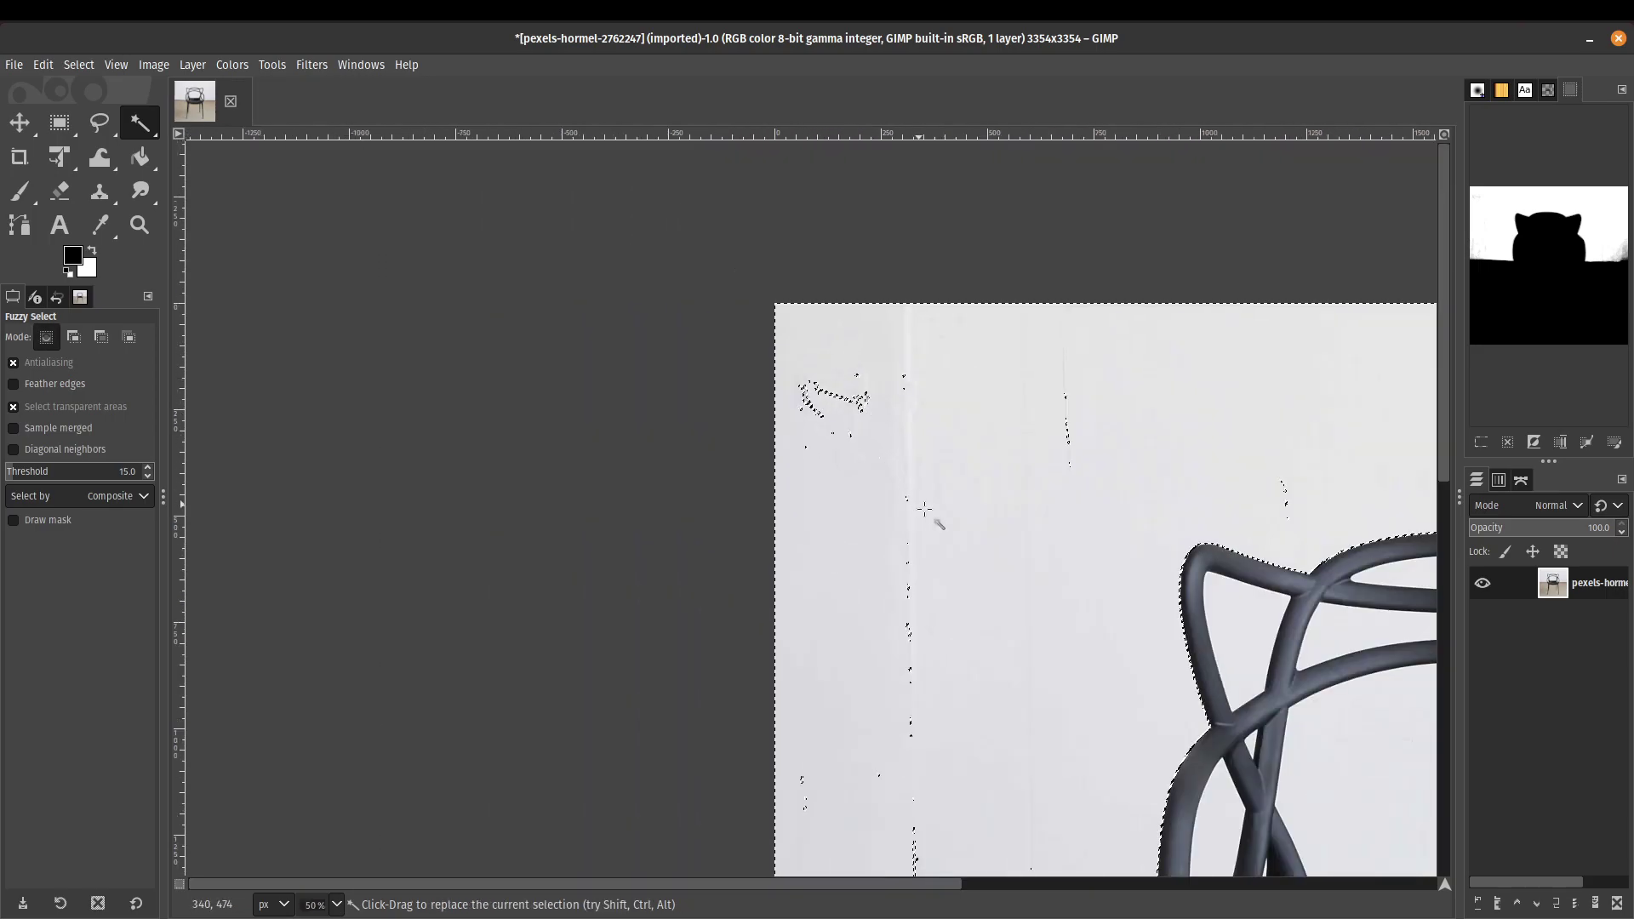
scroll(557, 365, "up", 1, "ctrl")
scroll(936, 510, "right", 5)
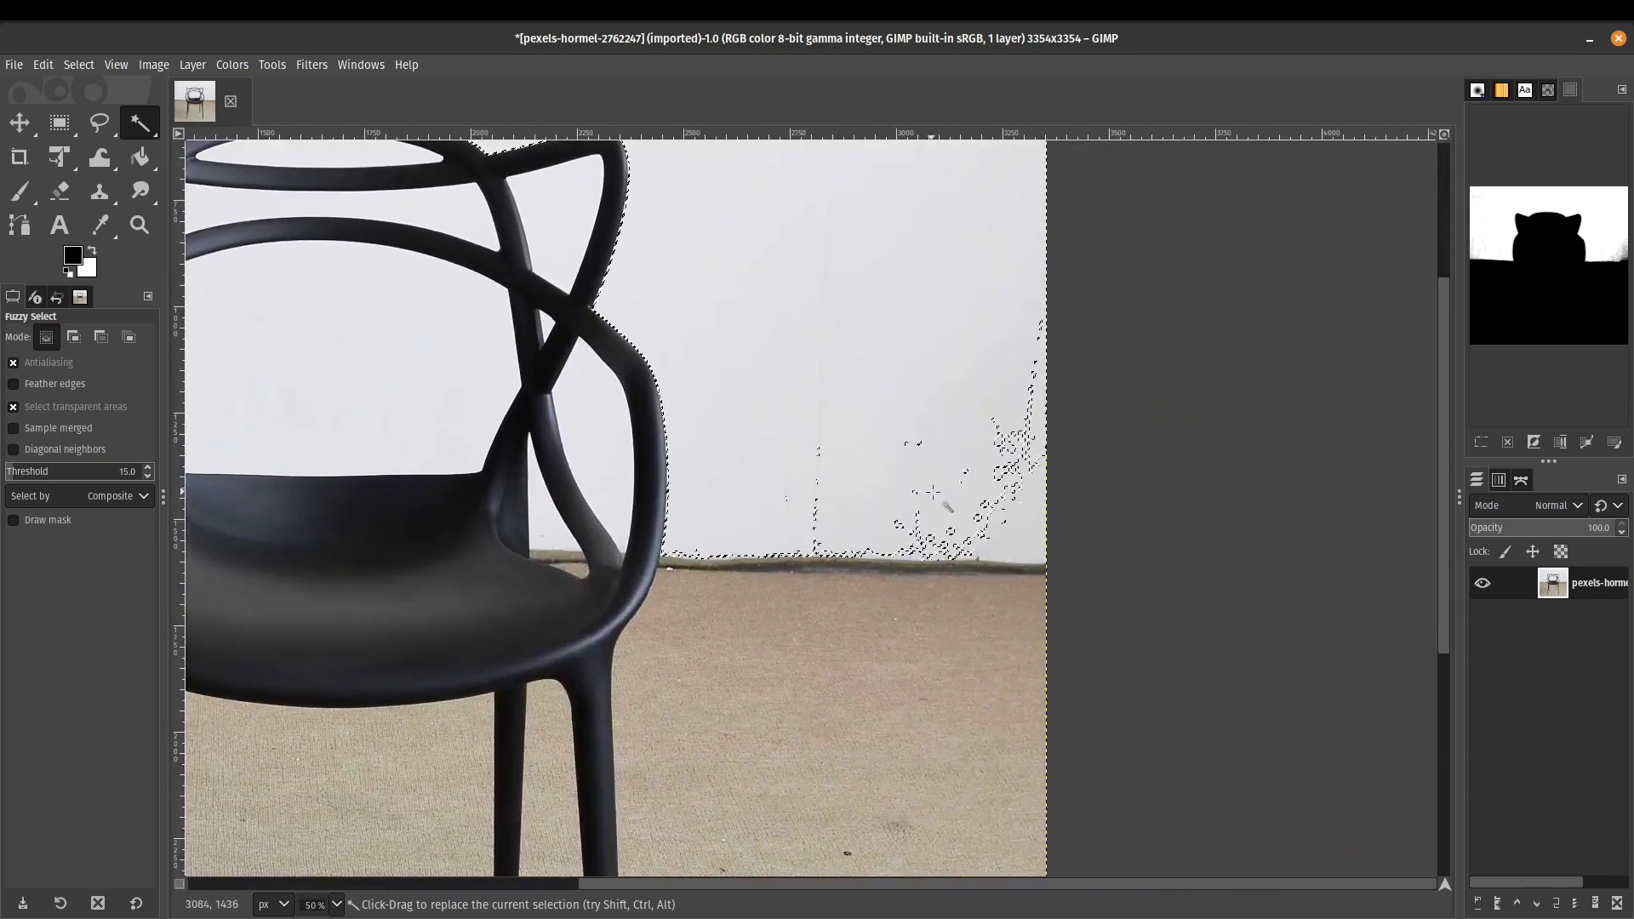
scroll(1024, 532, "up", 2, "ctrl")
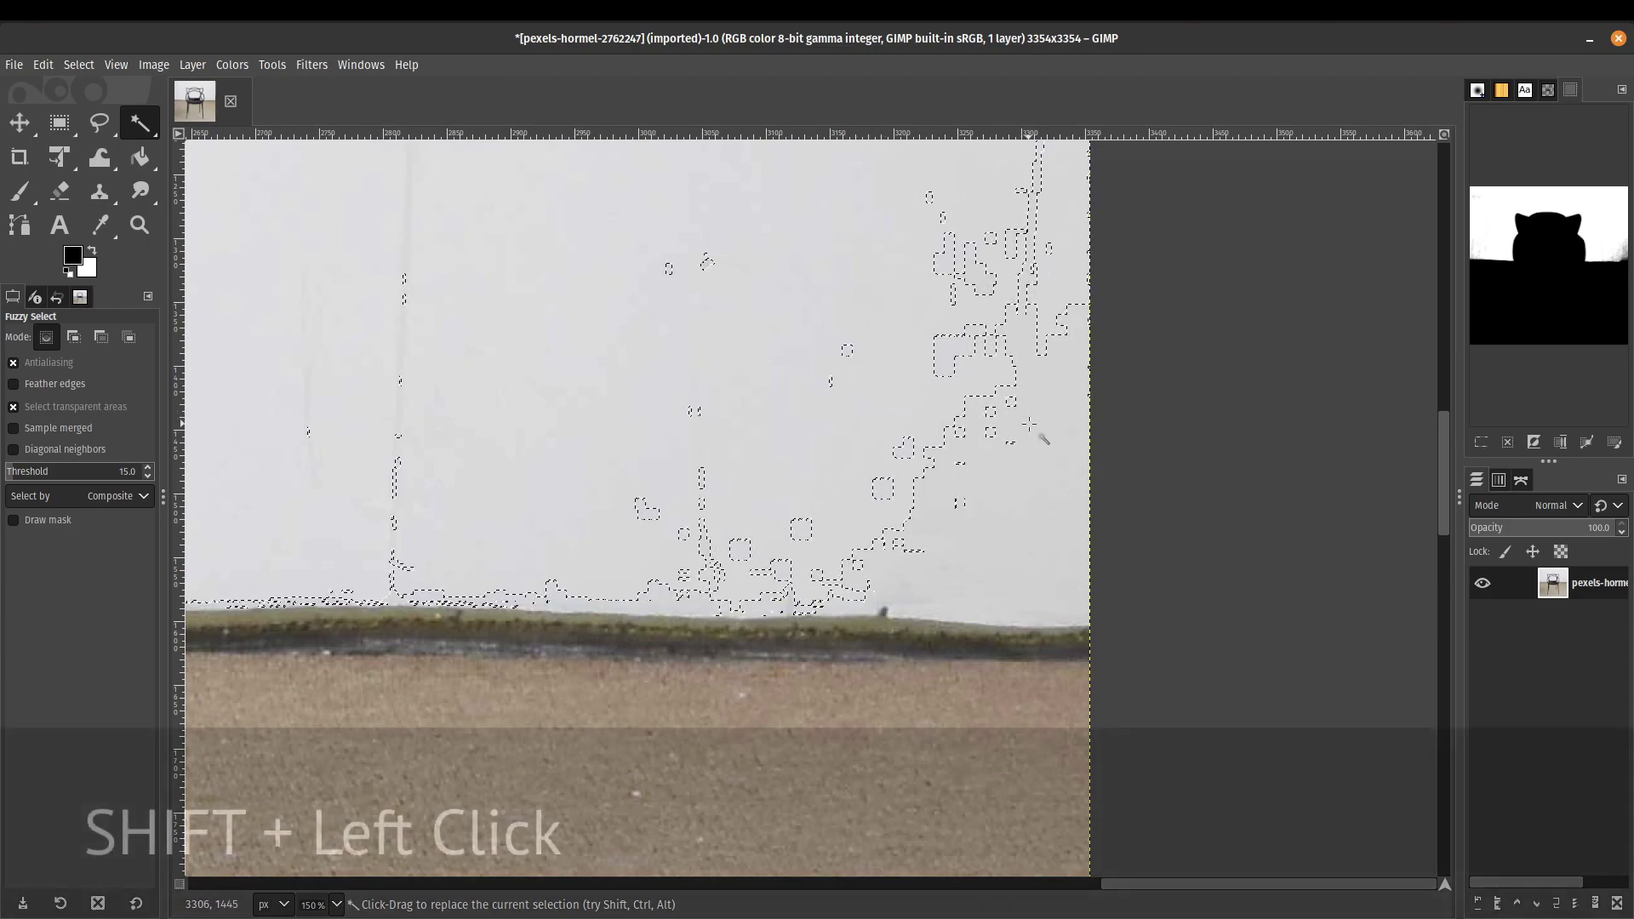
- Add the speckled wall area above the floor line to the selection
key("shift")
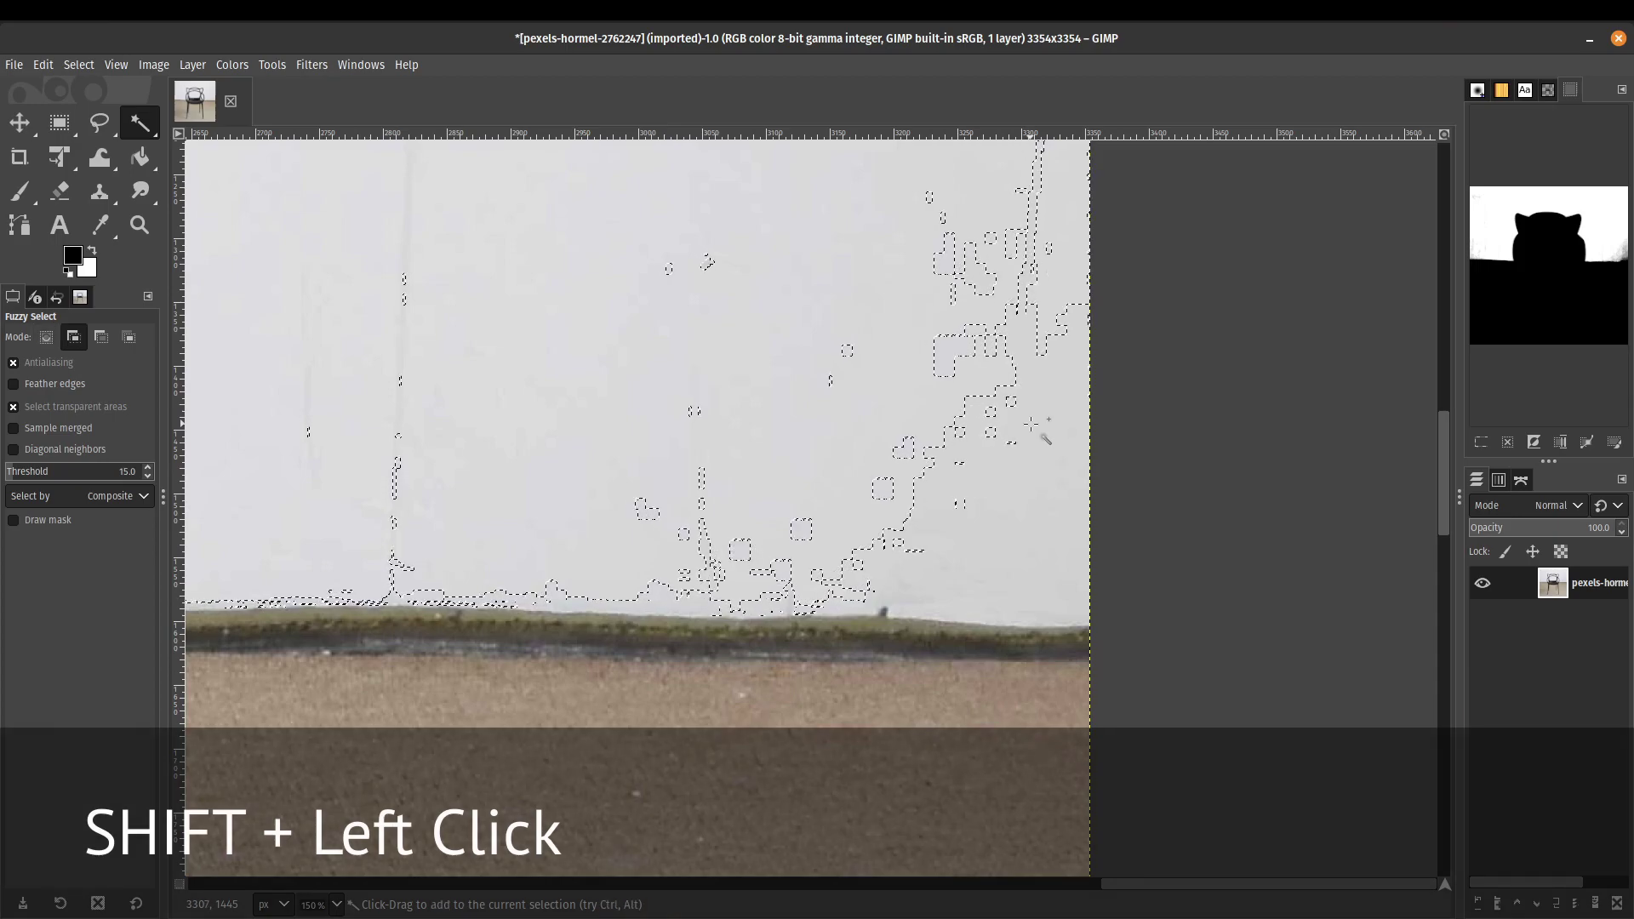
left_click(1031, 424, "shift")
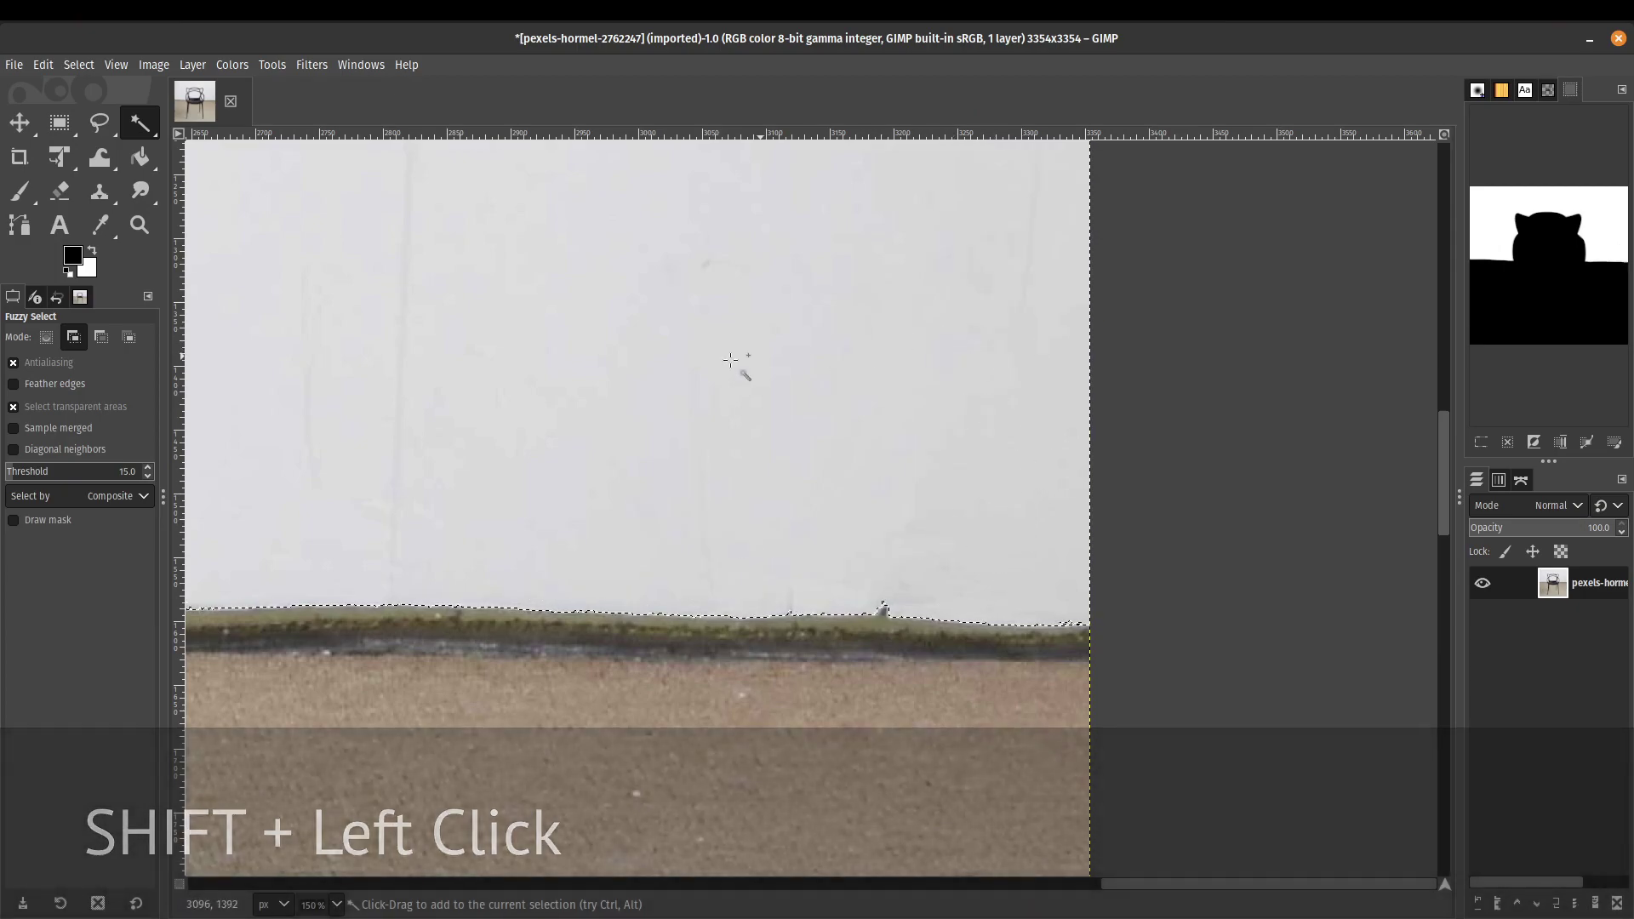
scroll(719, 413, "down", 1)
scroll(713, 406, "down", 1)
left_click_drag(638, 226, 934, 591)
left_click_drag(854, 467, 1171, 471)
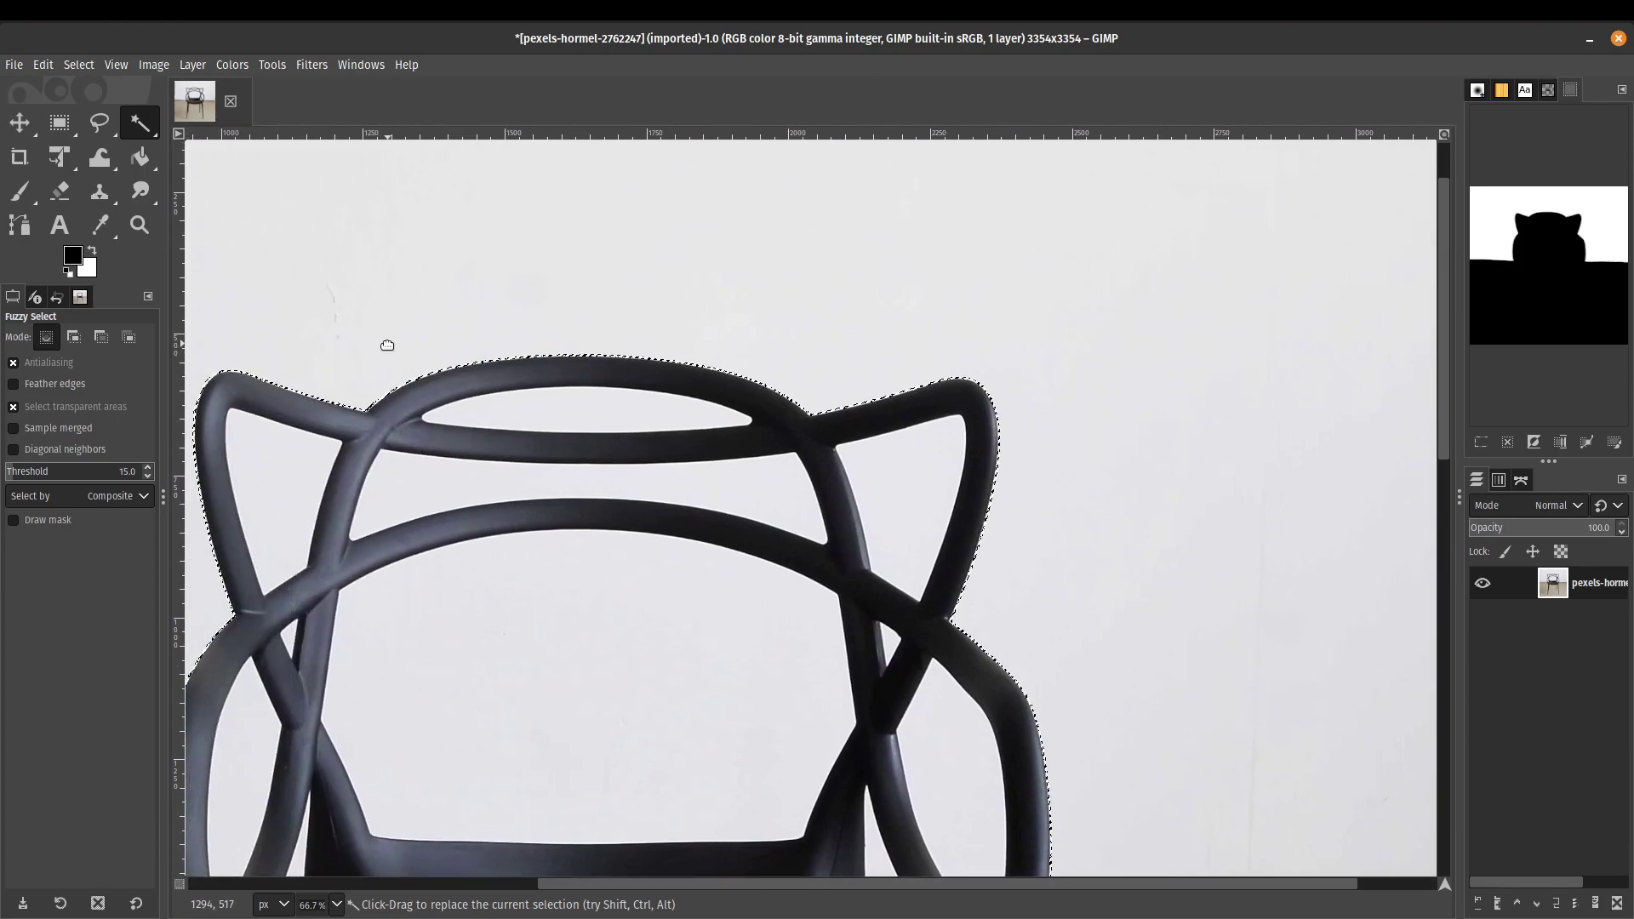
left_click_drag(386, 346, 1302, 361)
scroll(755, 428, "up", 3)
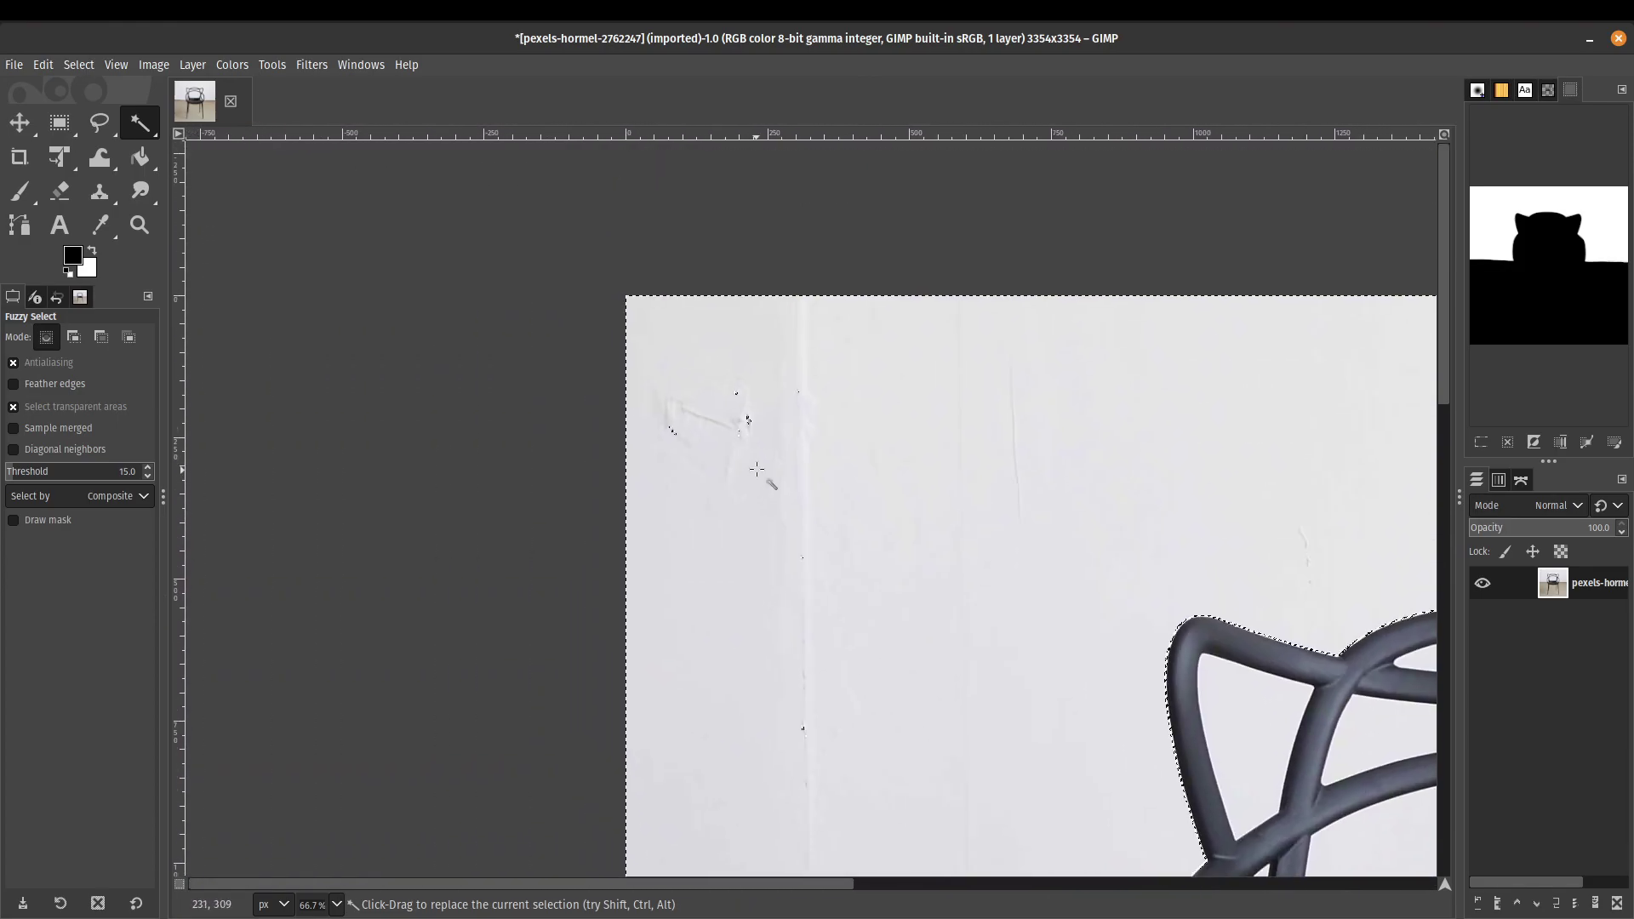
scroll(755, 428, "up", 1)
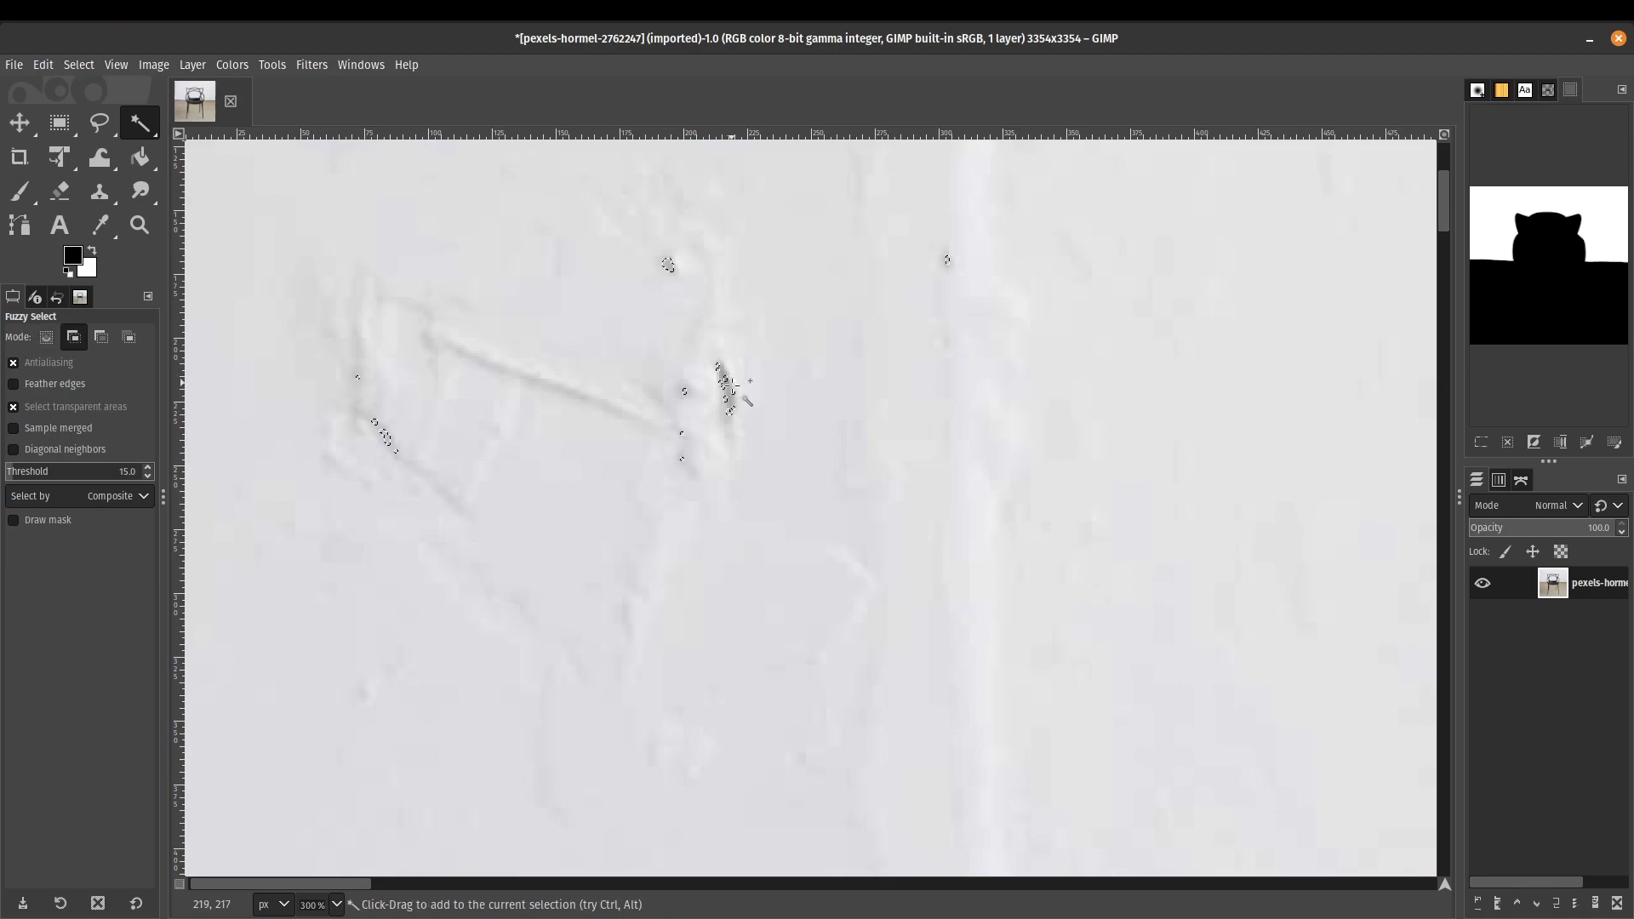
- Add the small specks on the upper-left wall to the selection
left_click(452, 412)
left_click(732, 397, "shift")
scroll(801, 434, "down", 4)
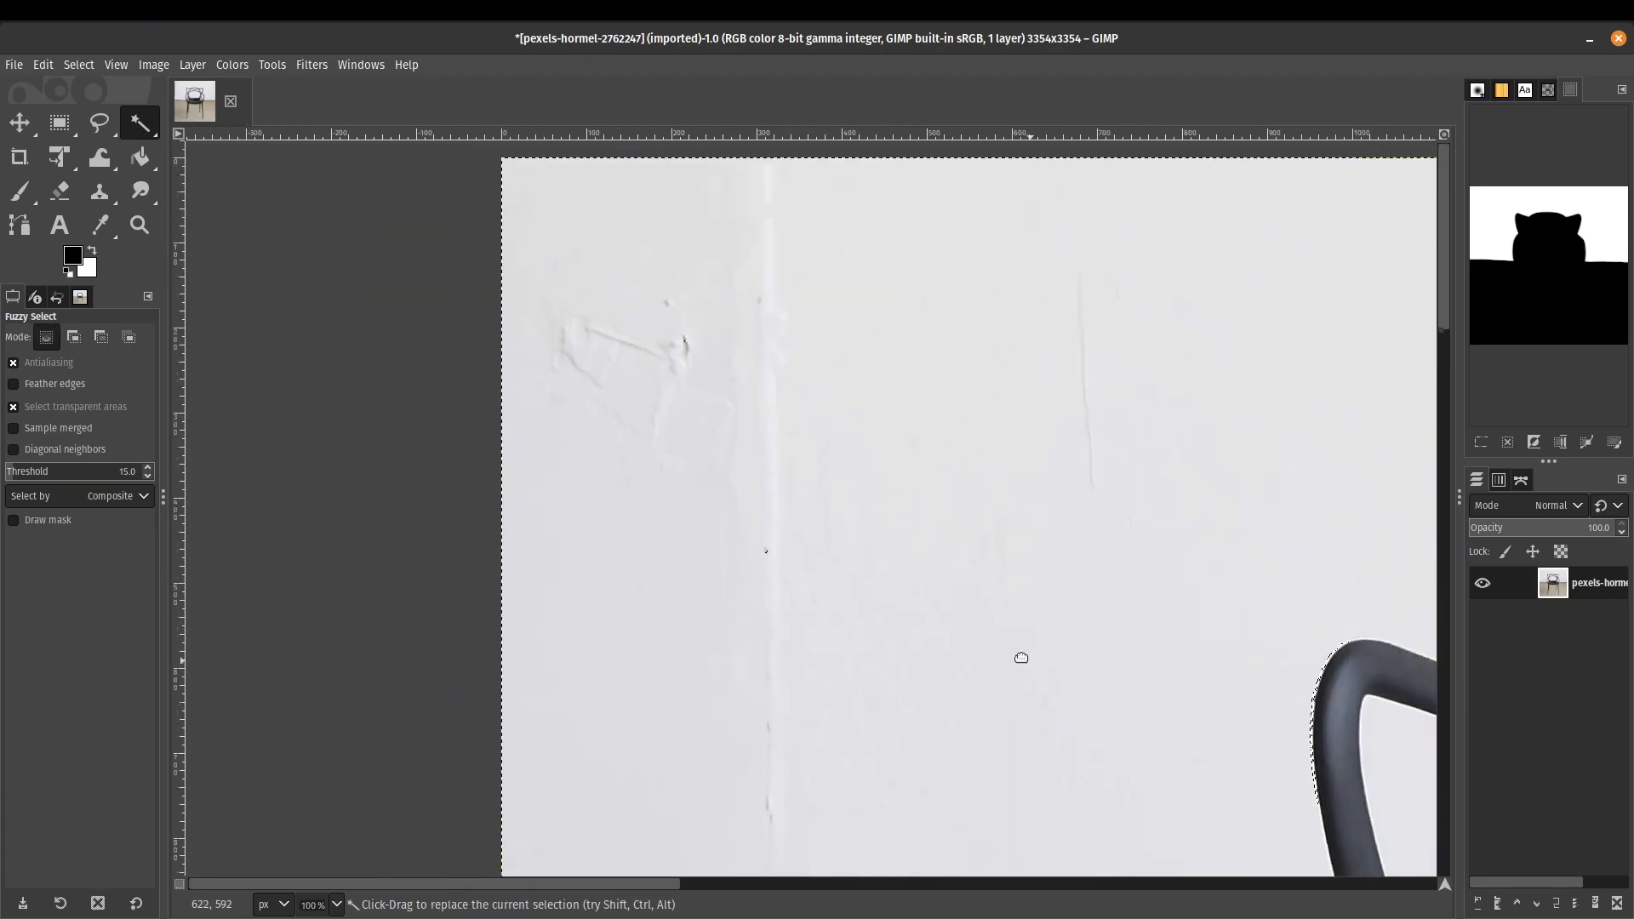
scroll(712, 310, "down", 5)
scroll(711, 310, "right", 3)
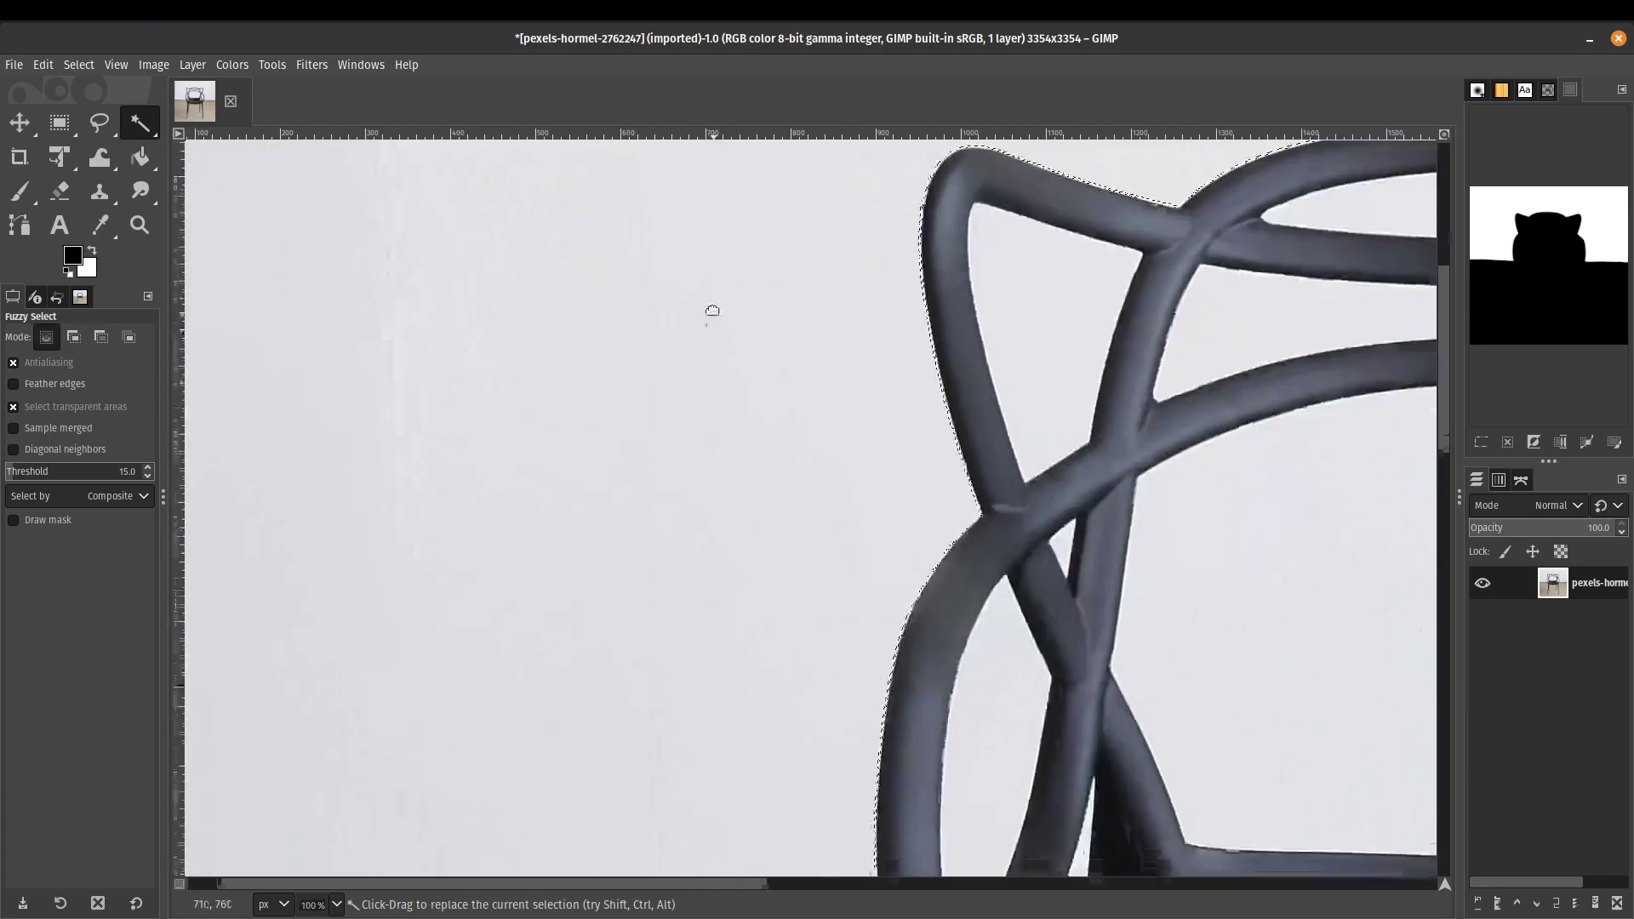
left_click_drag(660, 661, 545, 283)
scroll(519, 351, "down", 2)
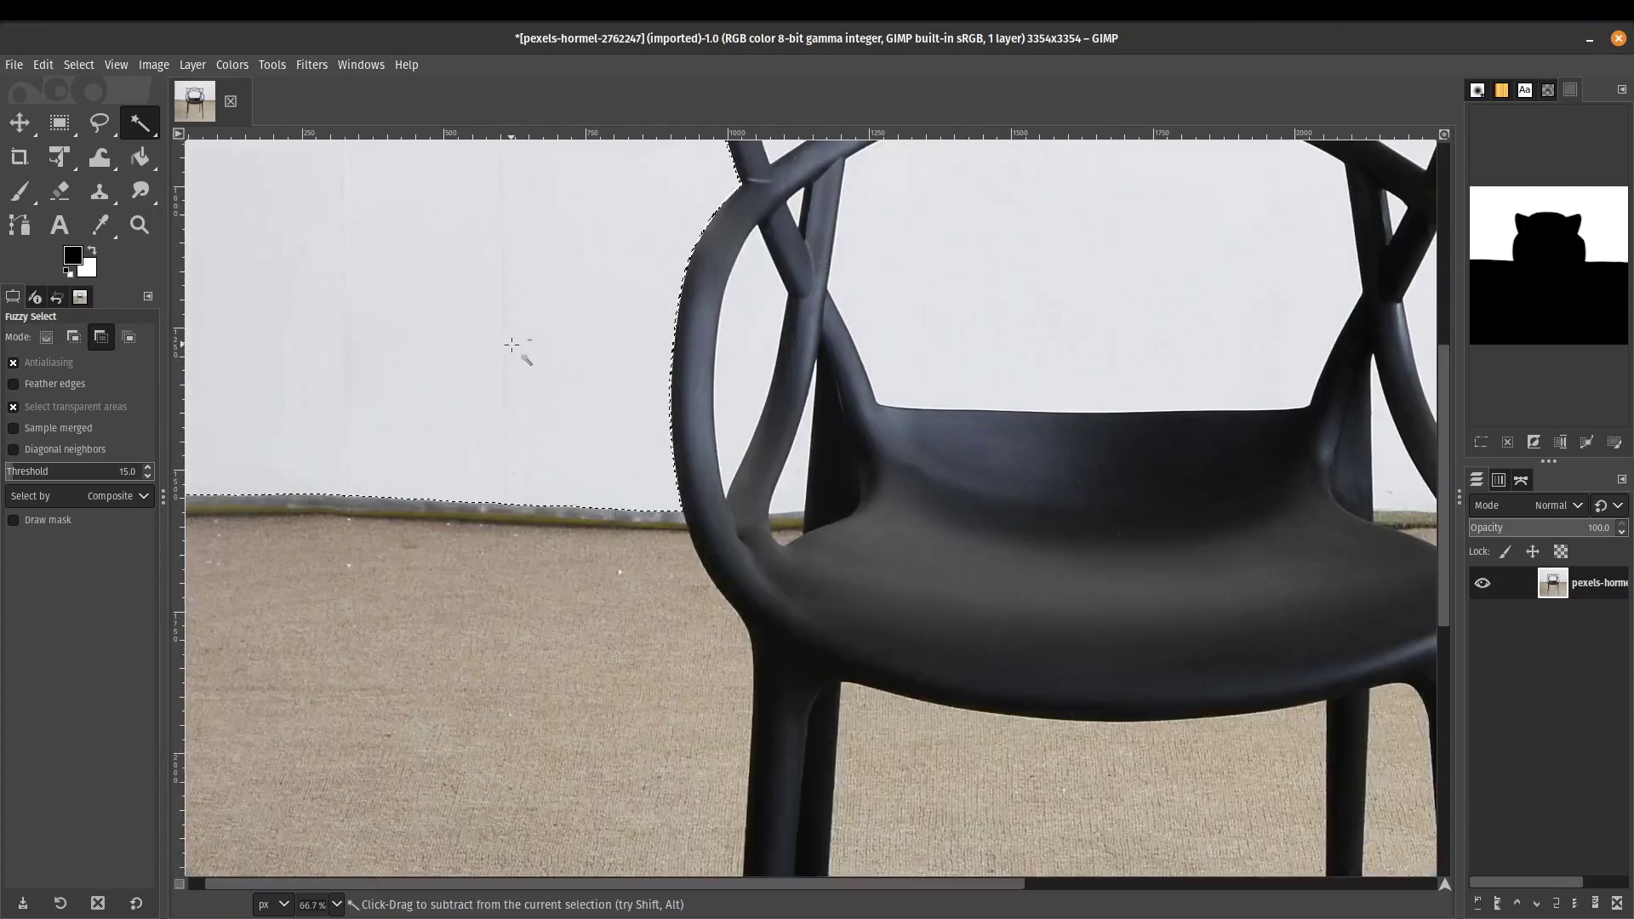
scroll(642, 508, "up", 5)
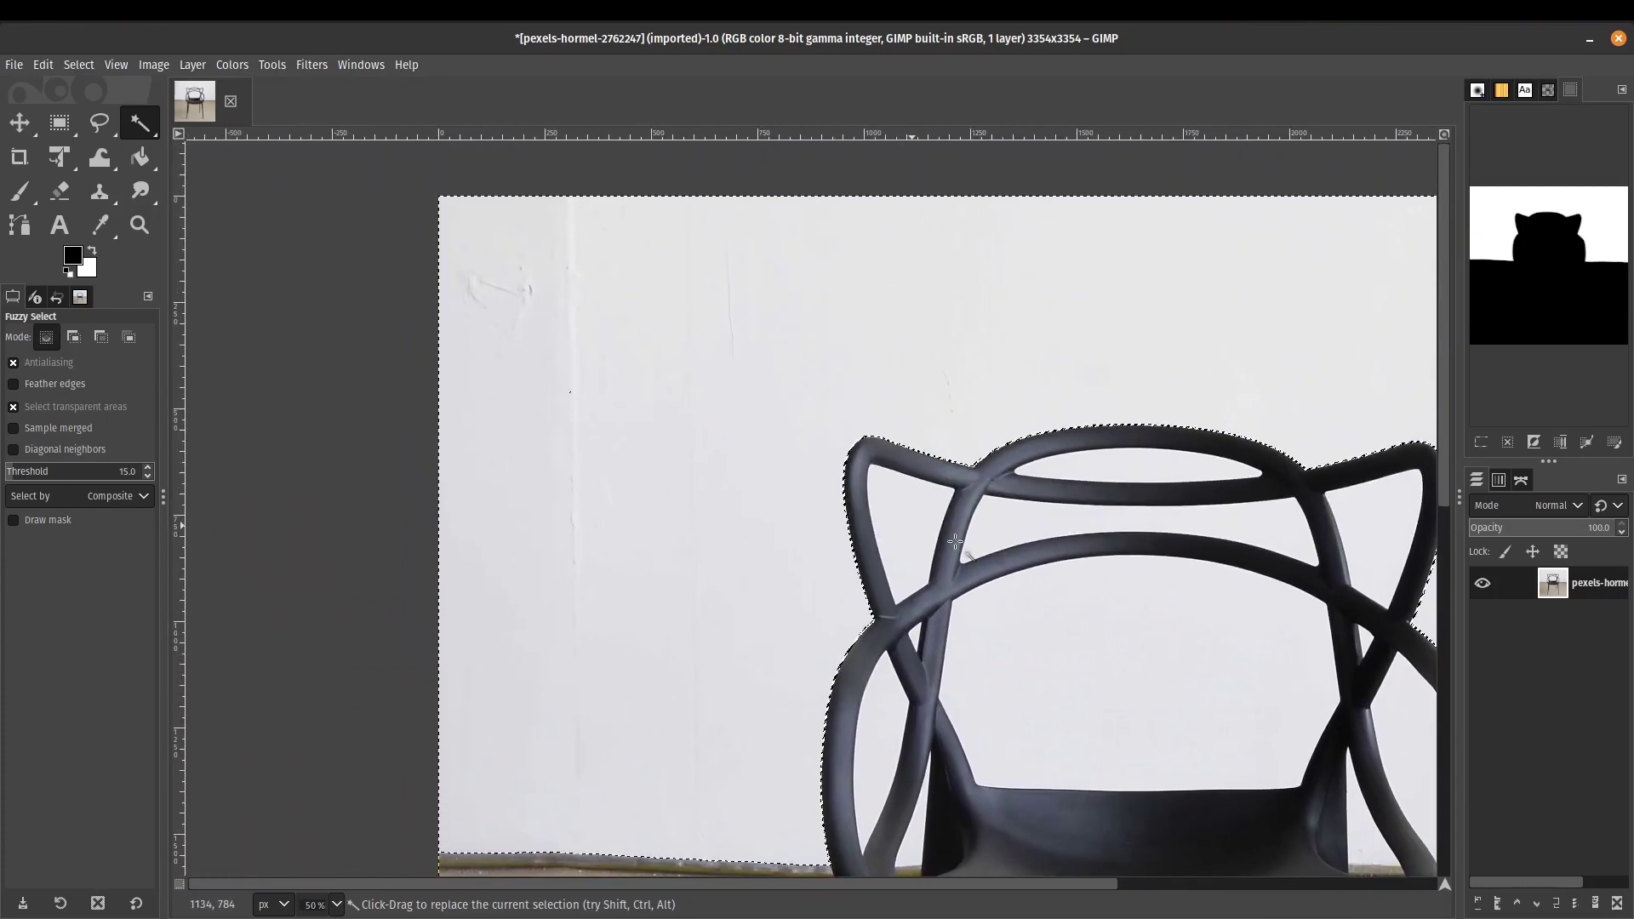
left_click_drag(1174, 656, 894, 493)
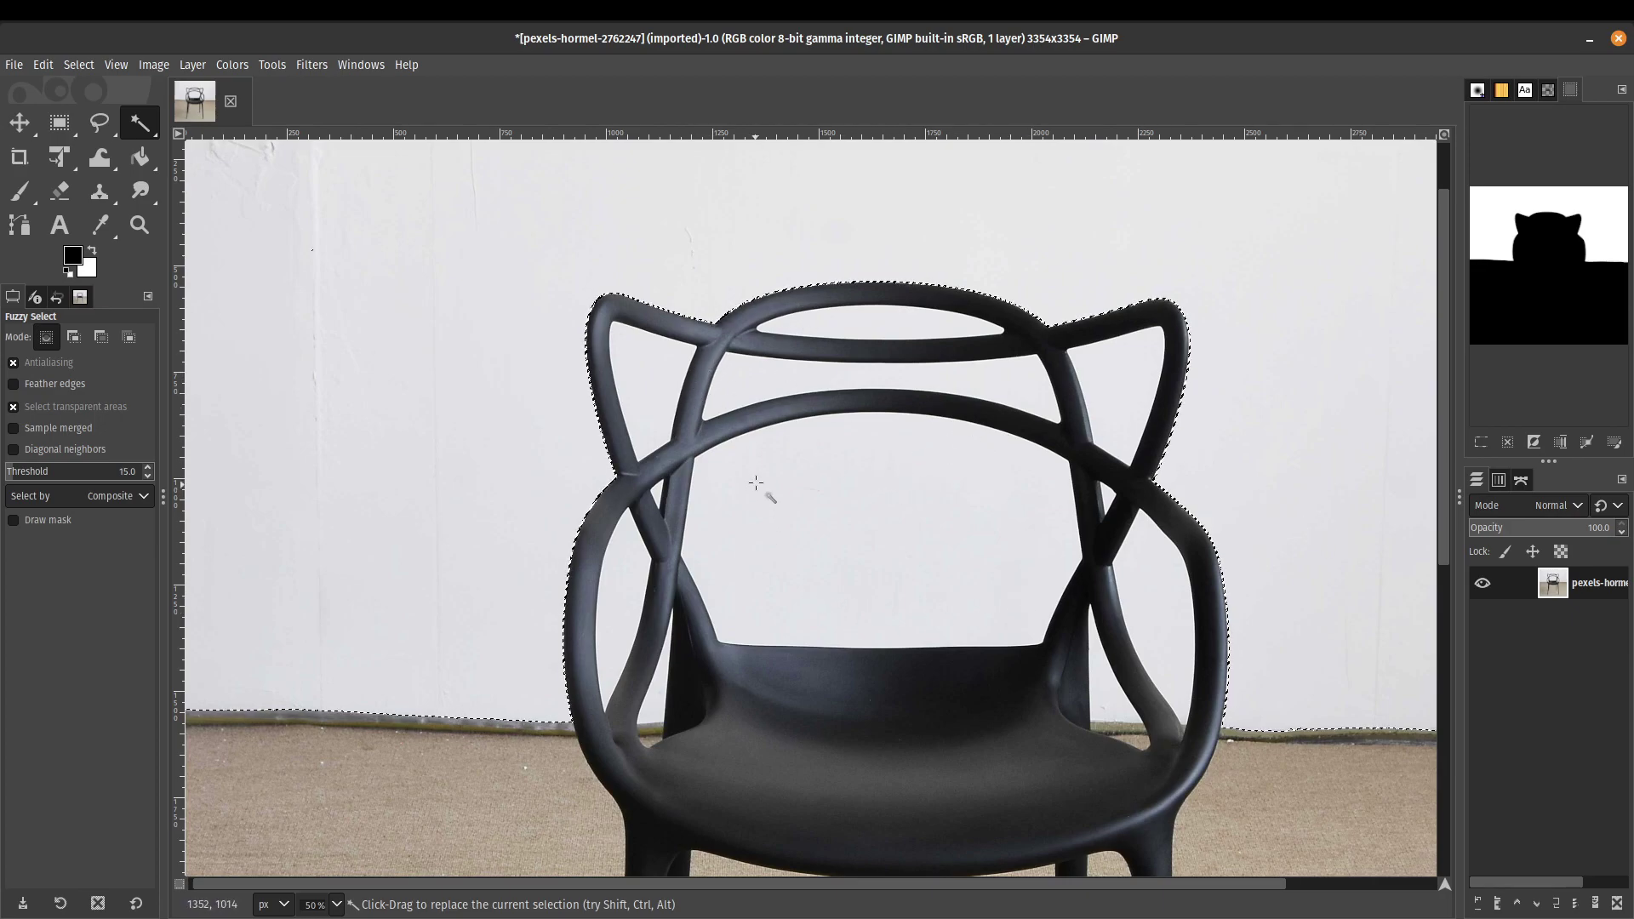
- Add the wall inside the chair's backrest loops and between the top rails
key("shift")
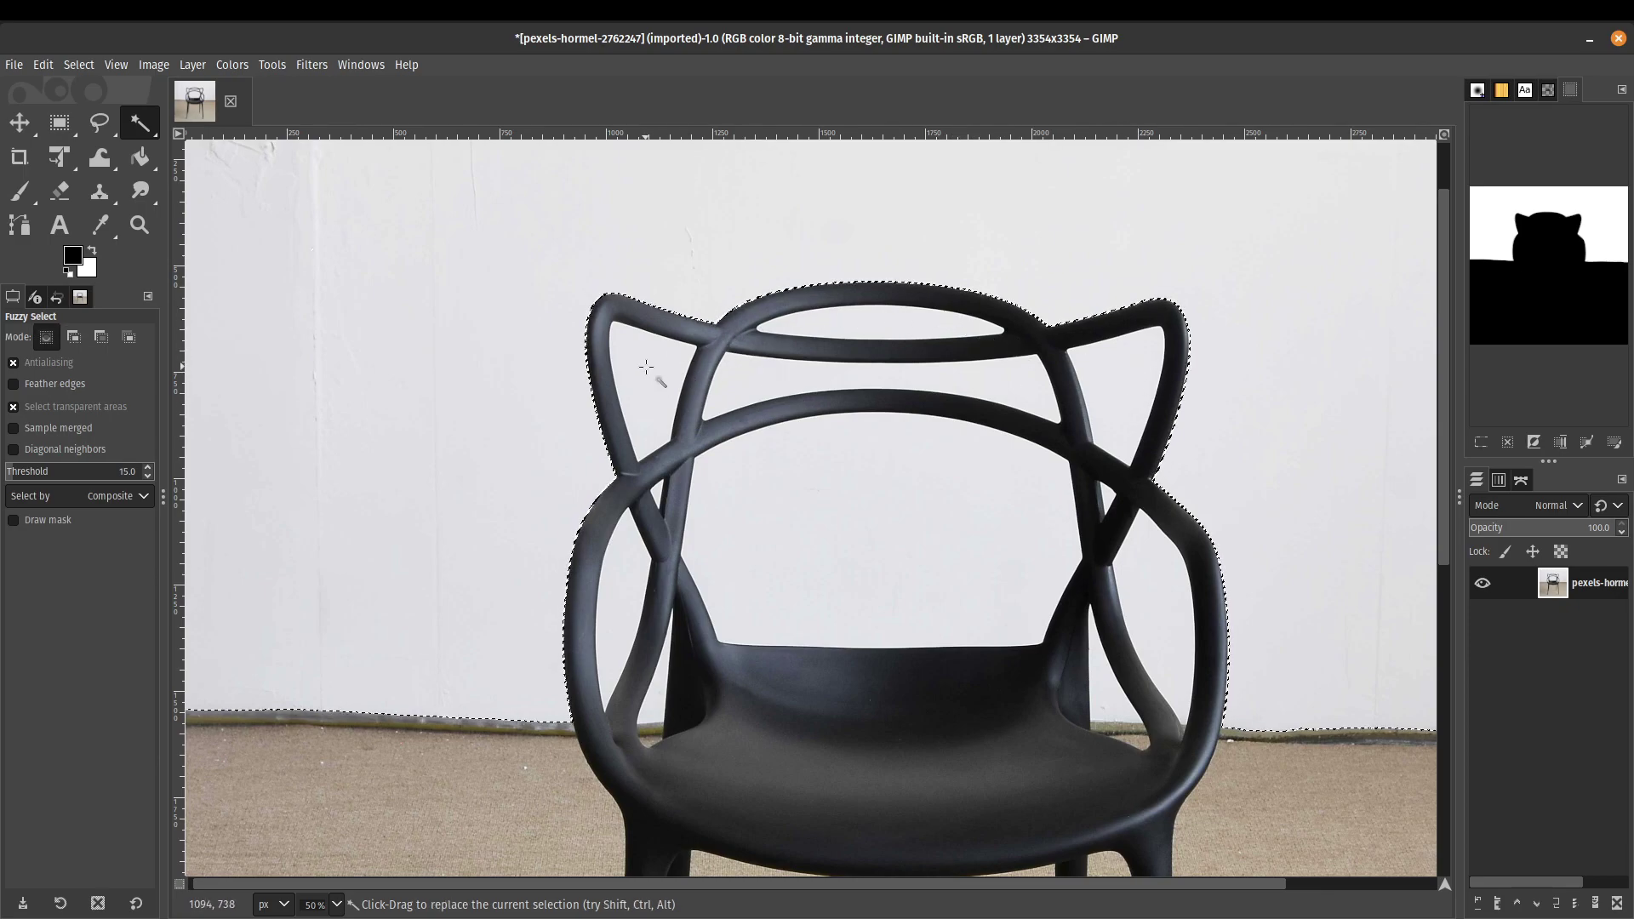
key("shift")
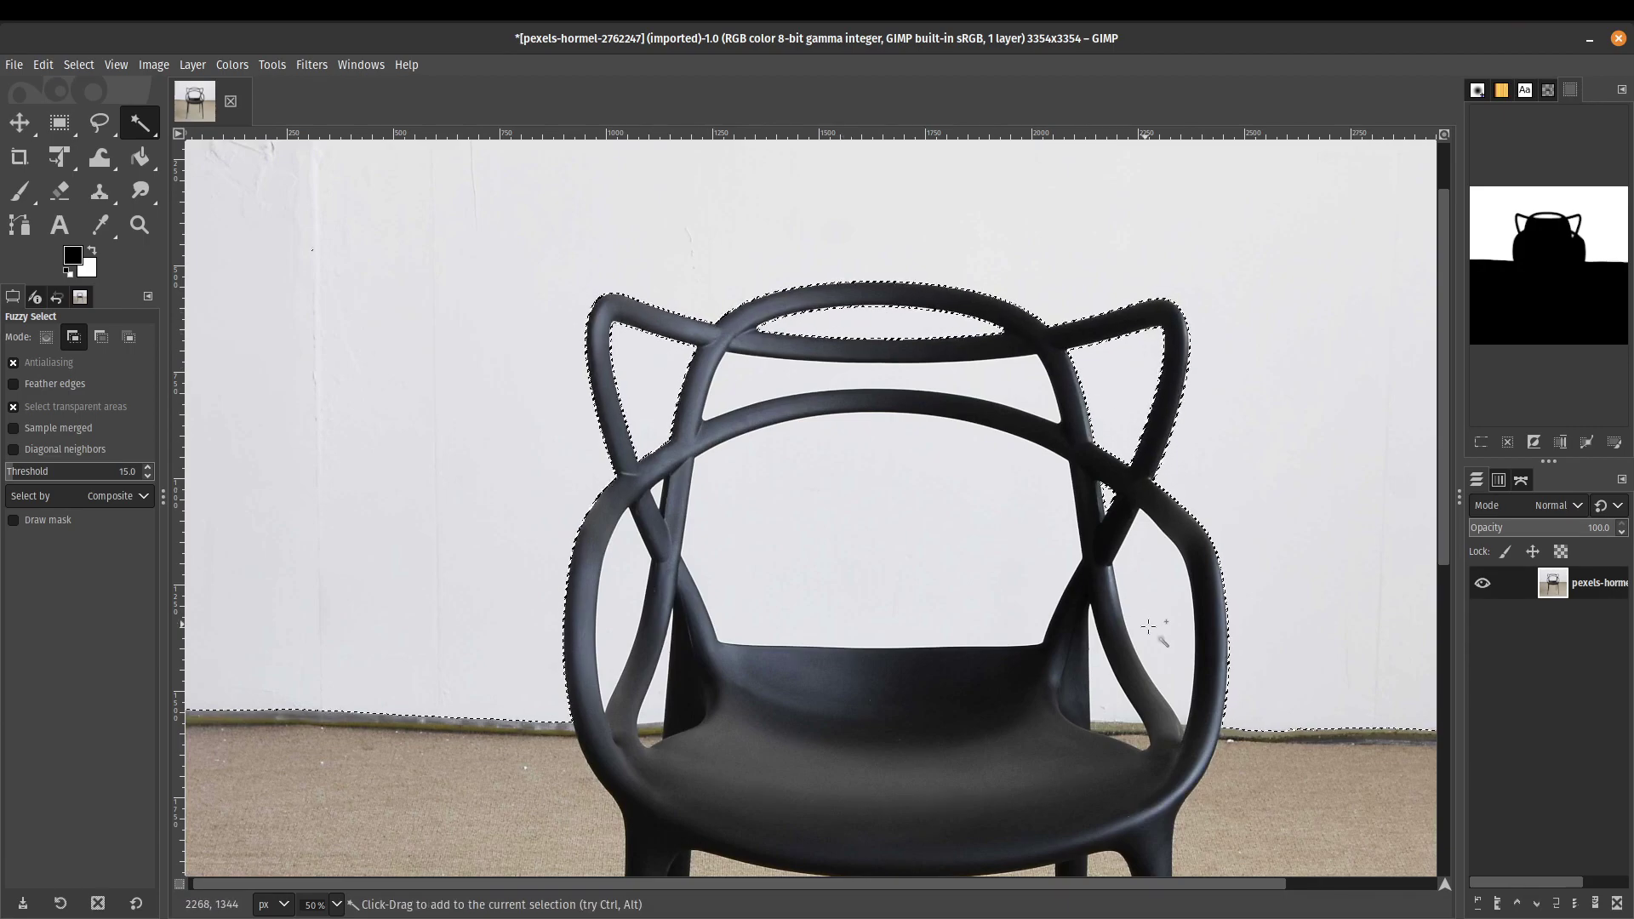
left_click(654, 706, "shift")
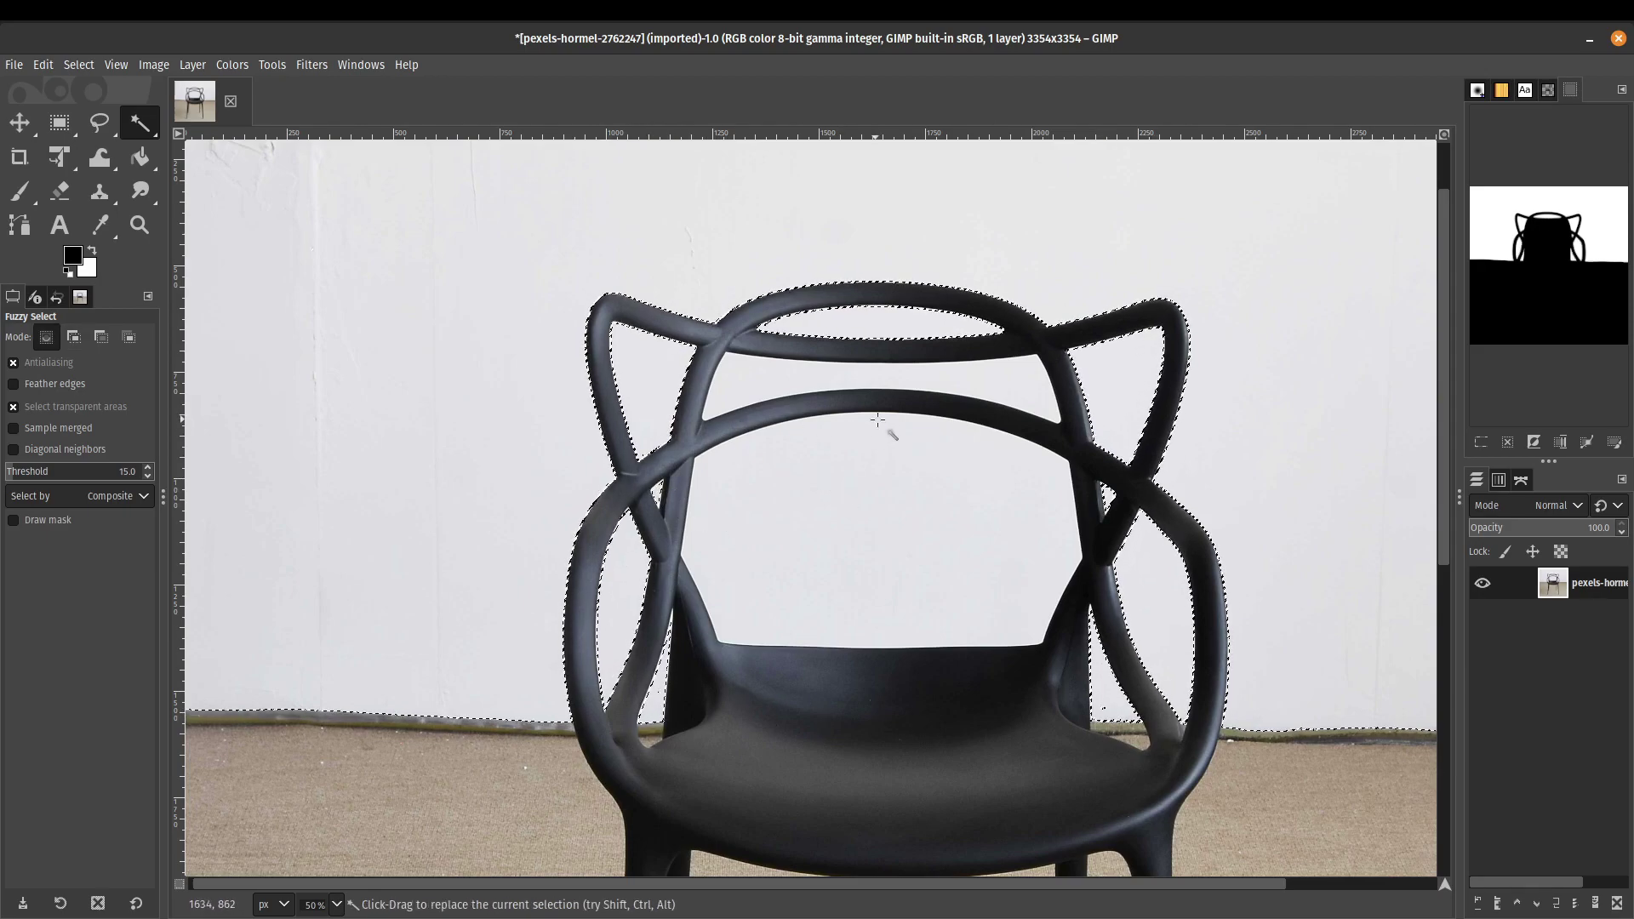
key("shift")
left_click(754, 382, "shift")
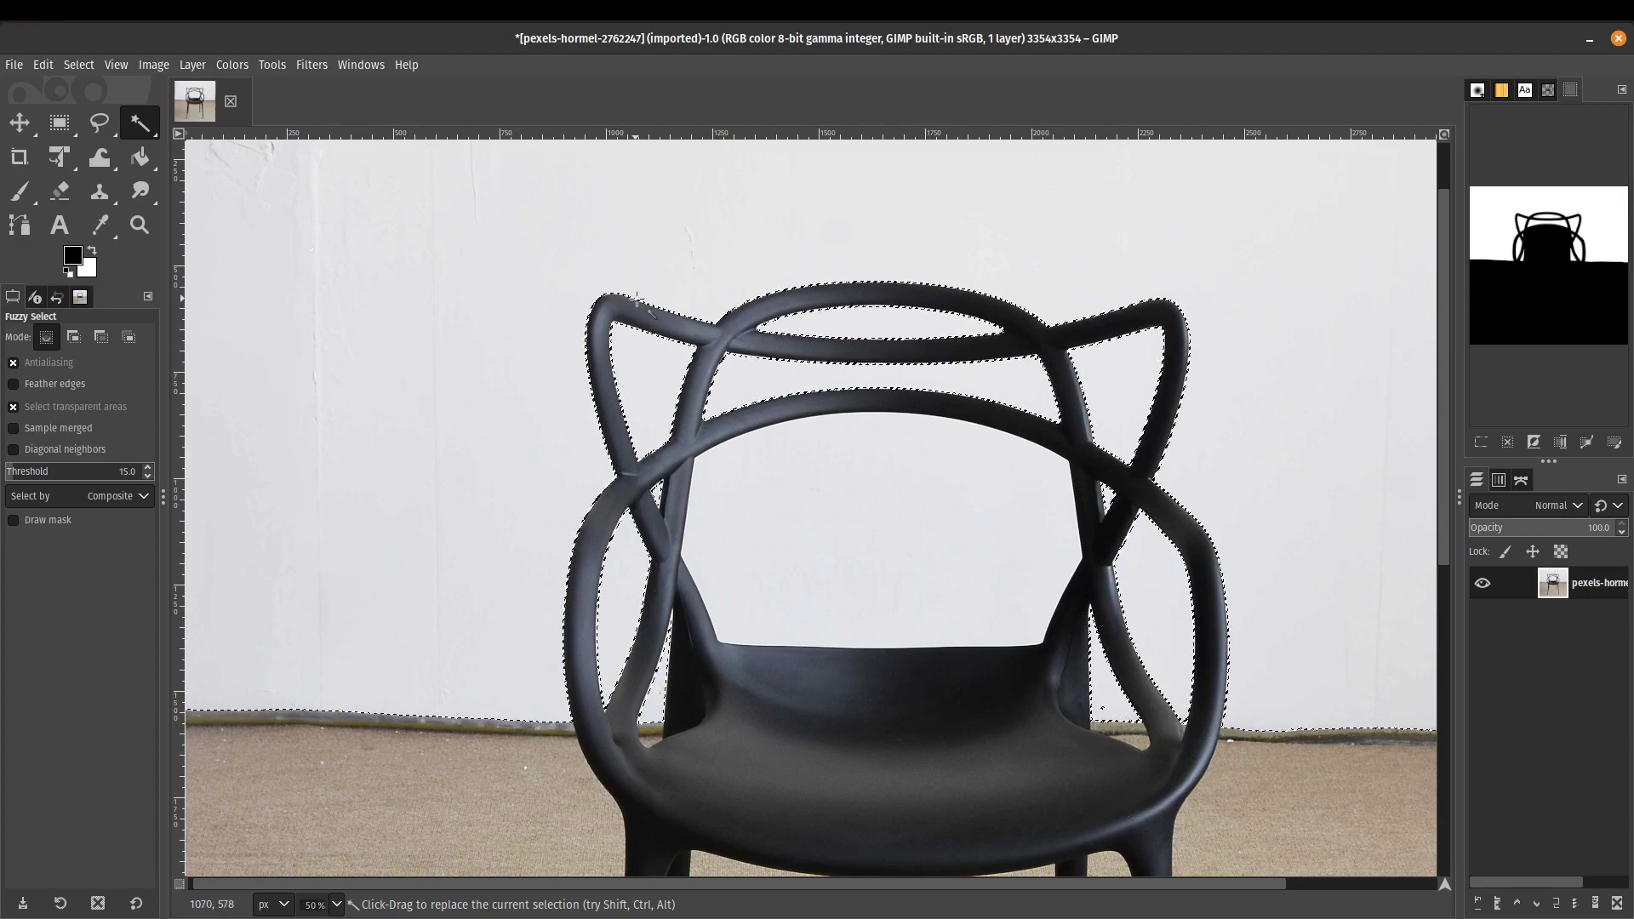
scroll(637, 299, "up", 2, "ctrl")
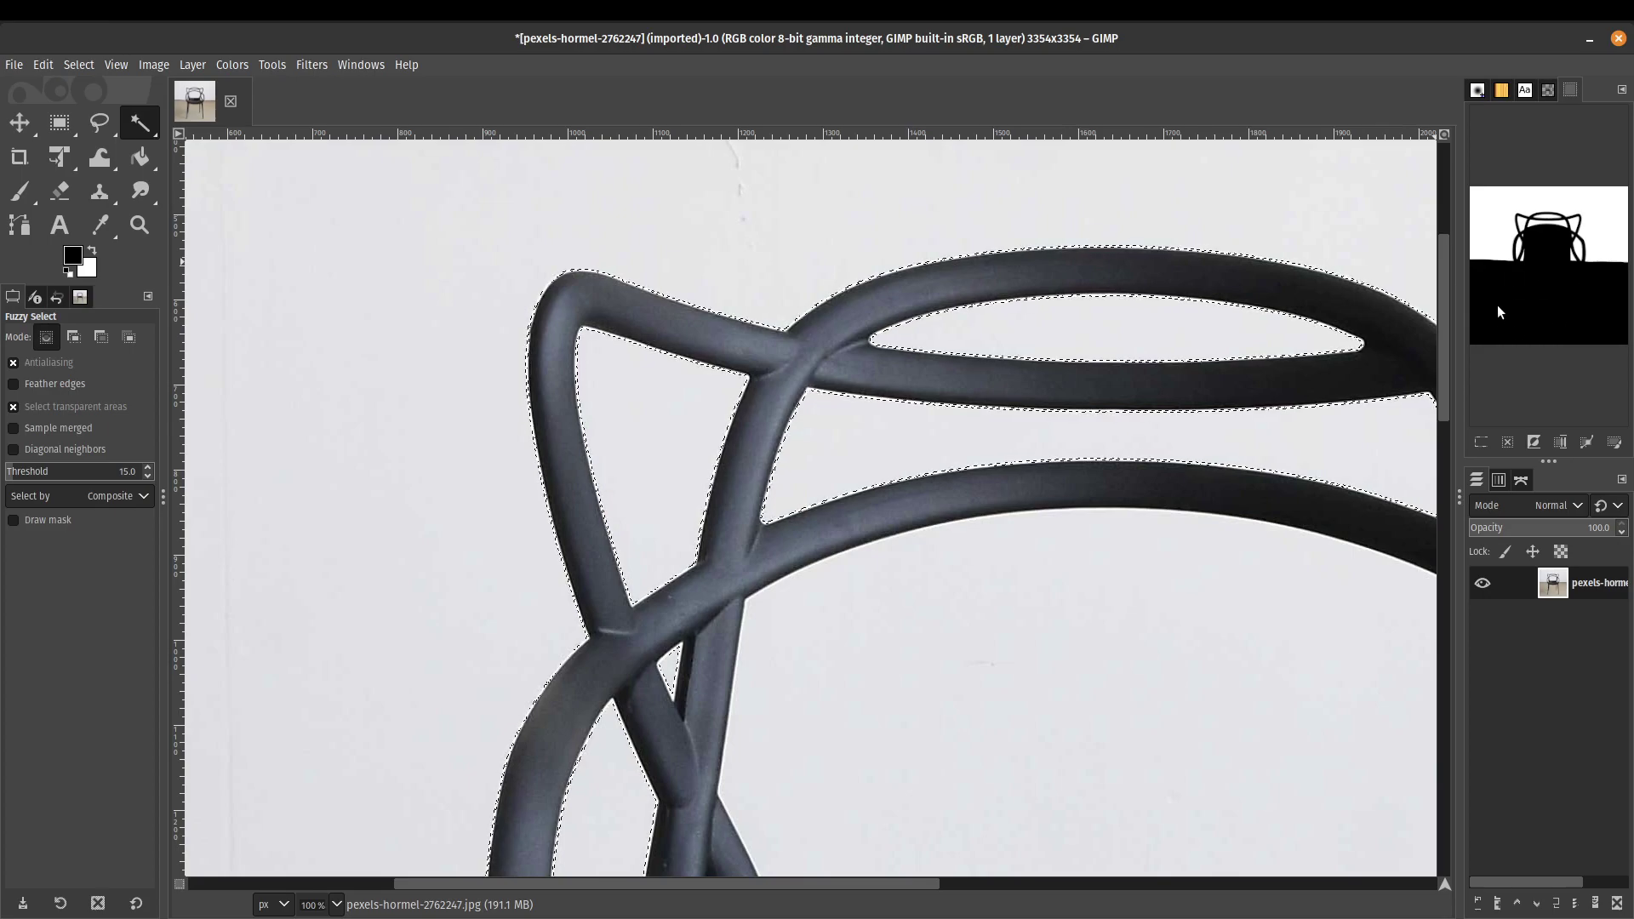
scroll(1081, 426, "down", 2)
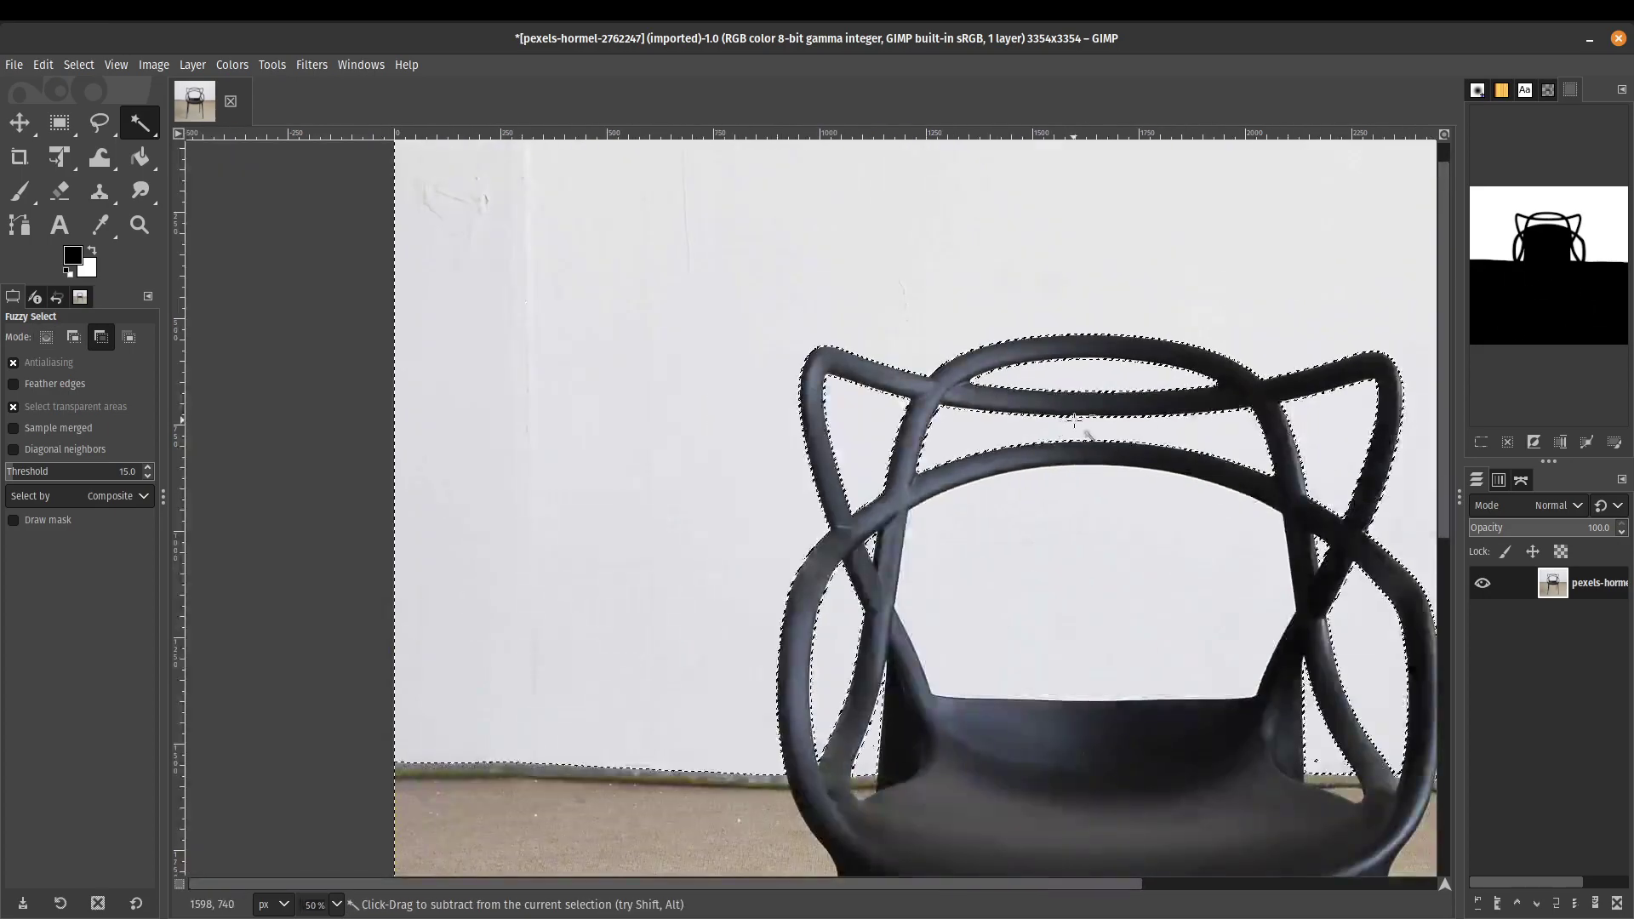
scroll(1074, 419, "down", 2)
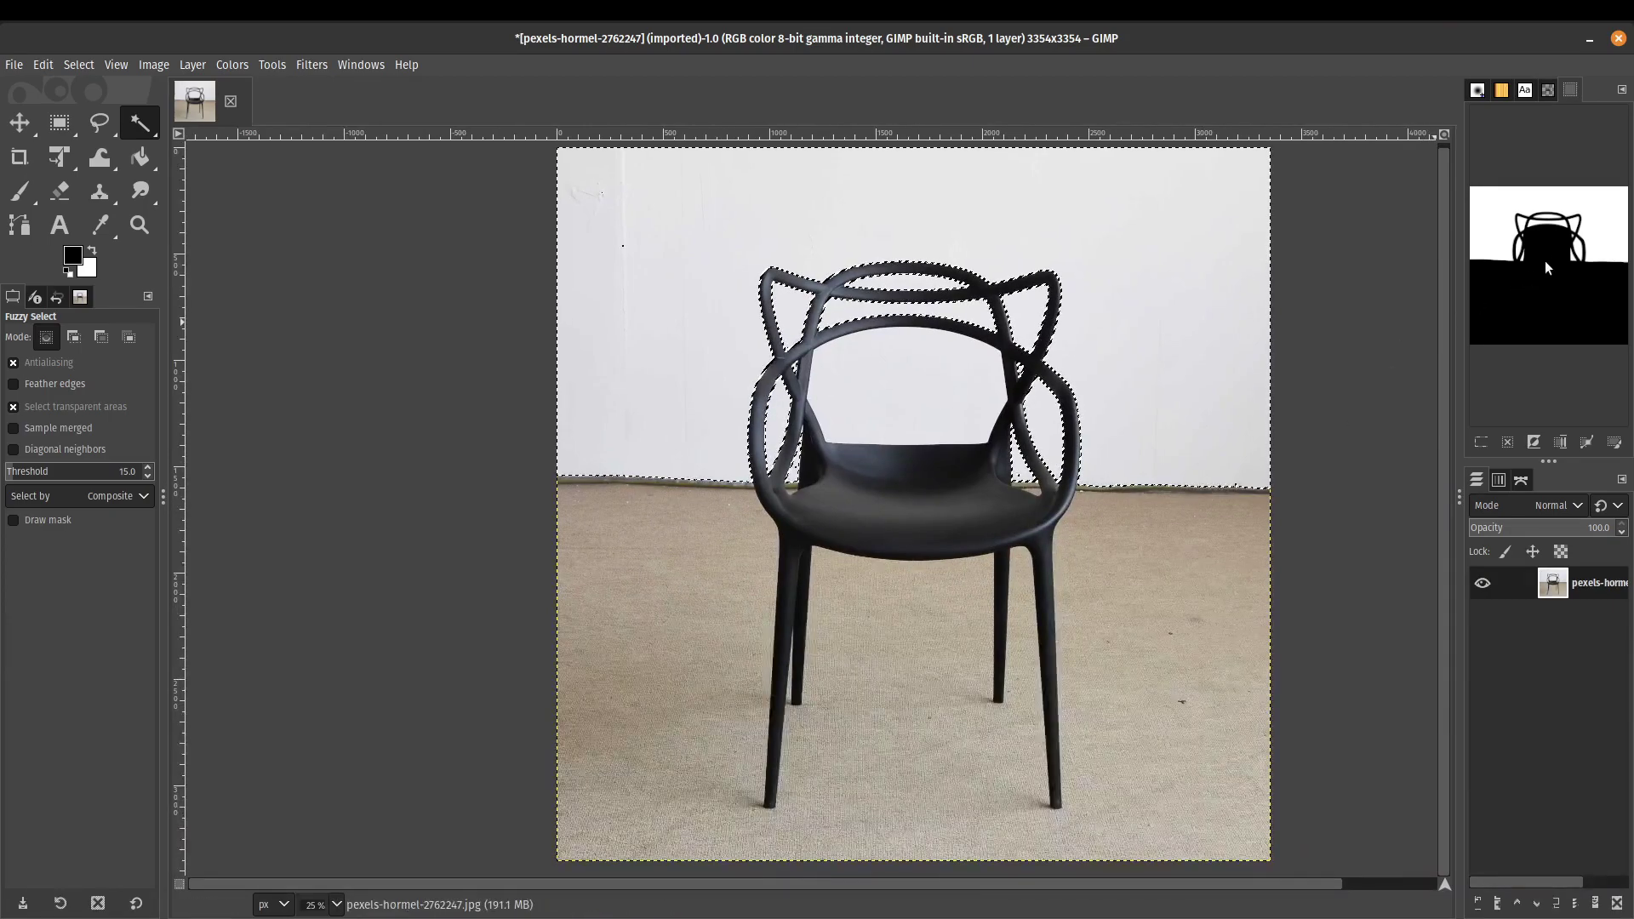
key("ctrl+shift+a")
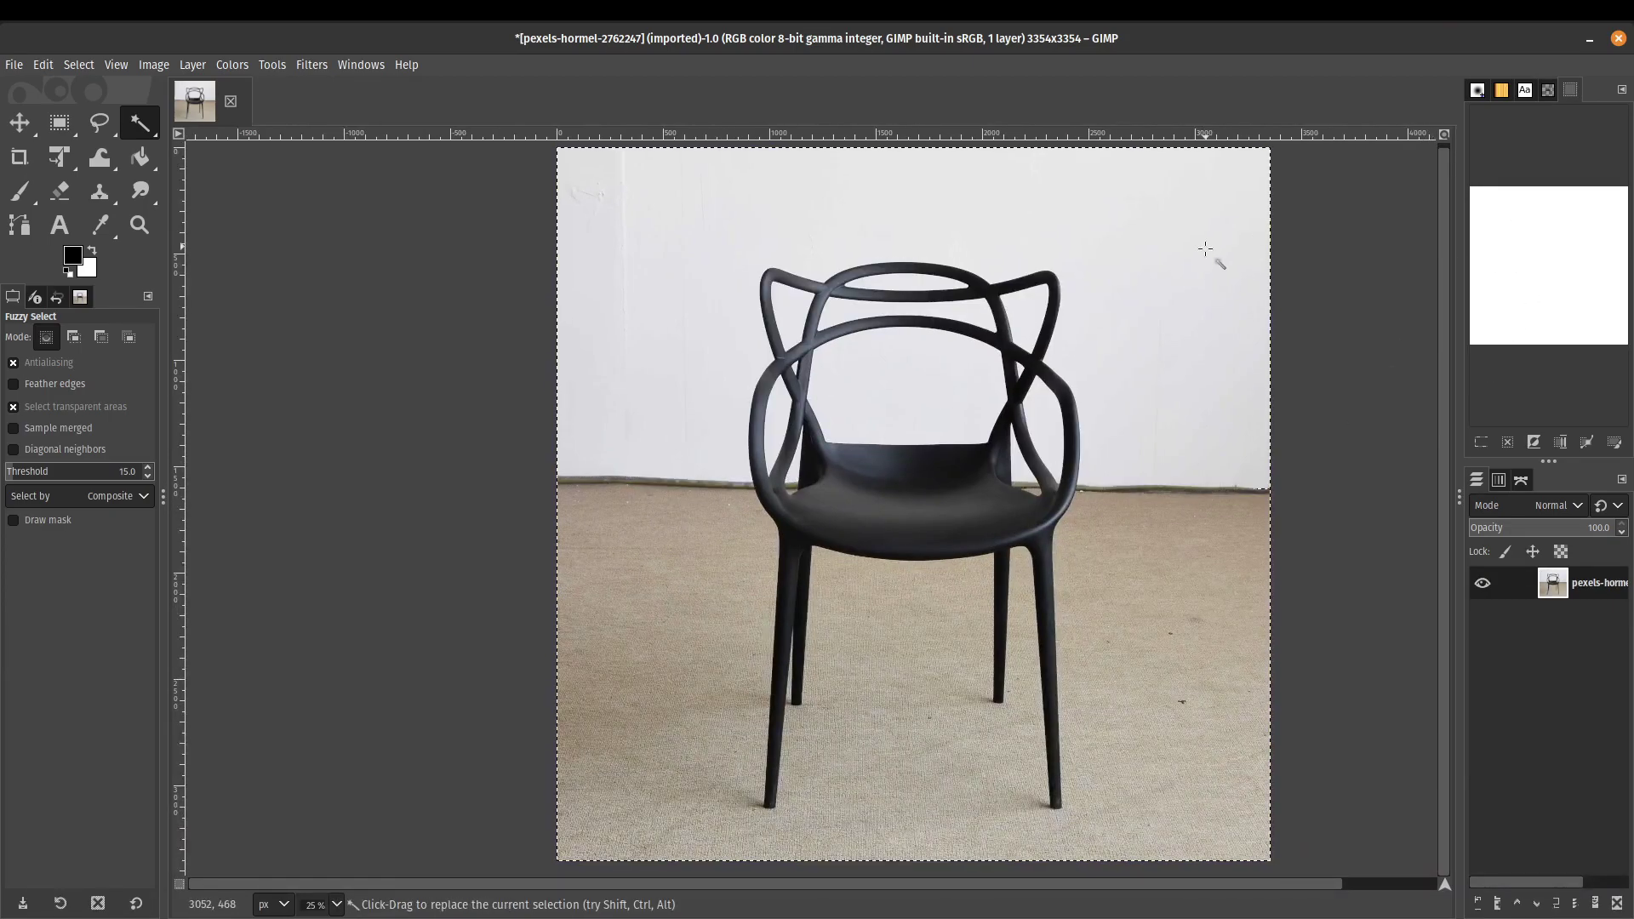
left_click(1131, 298)
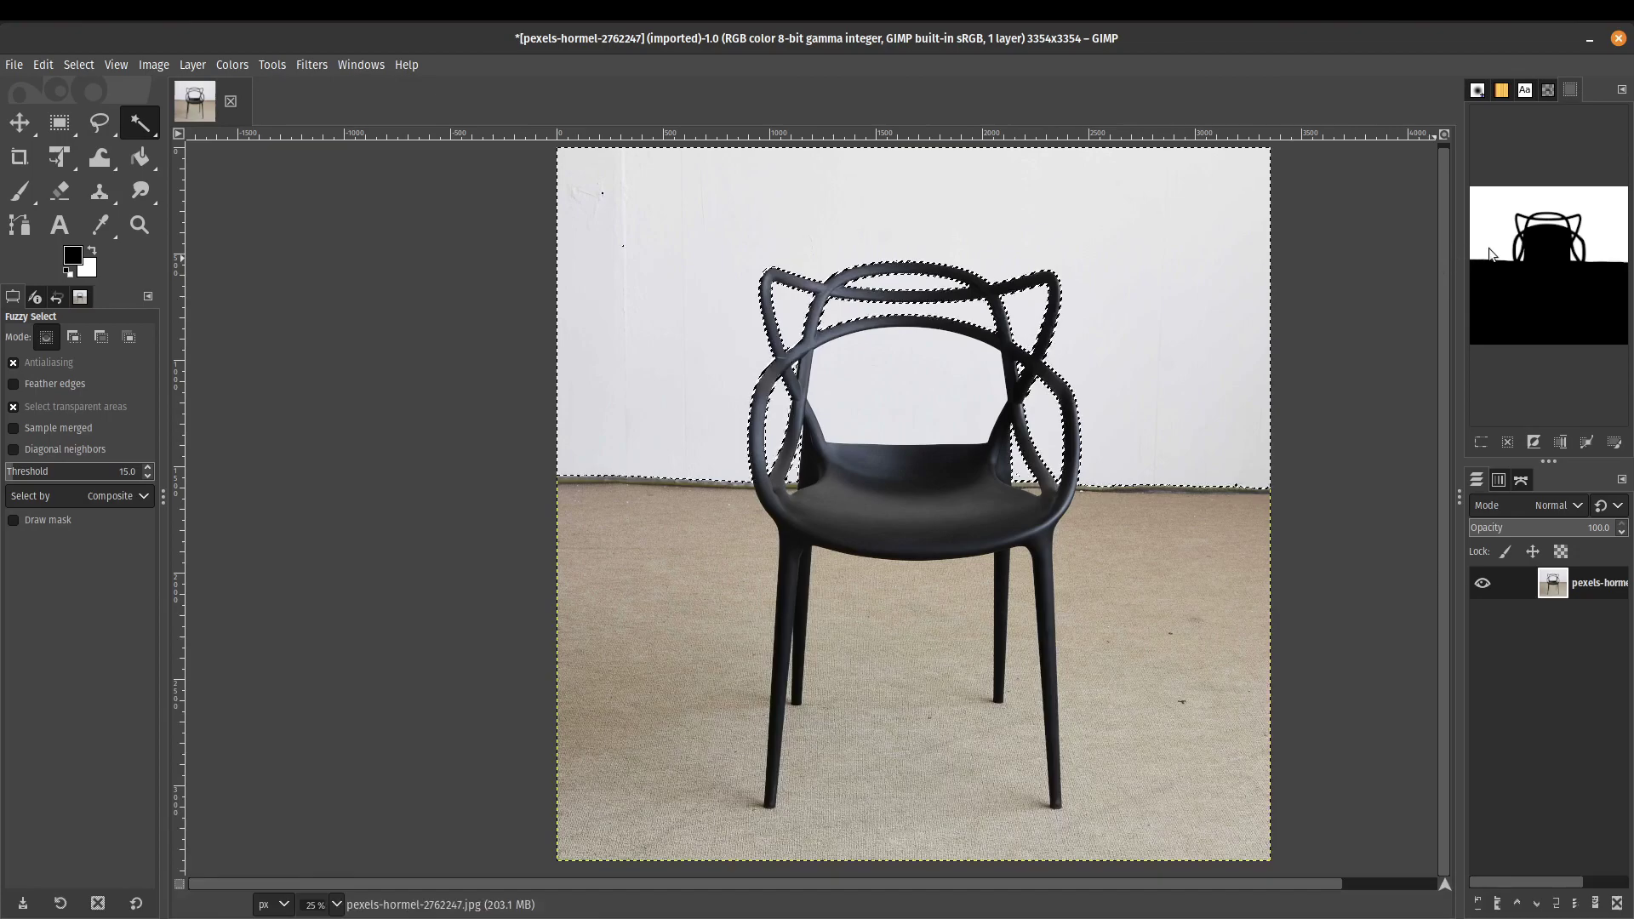
left_click_drag(1322, 256, 1249, 332)
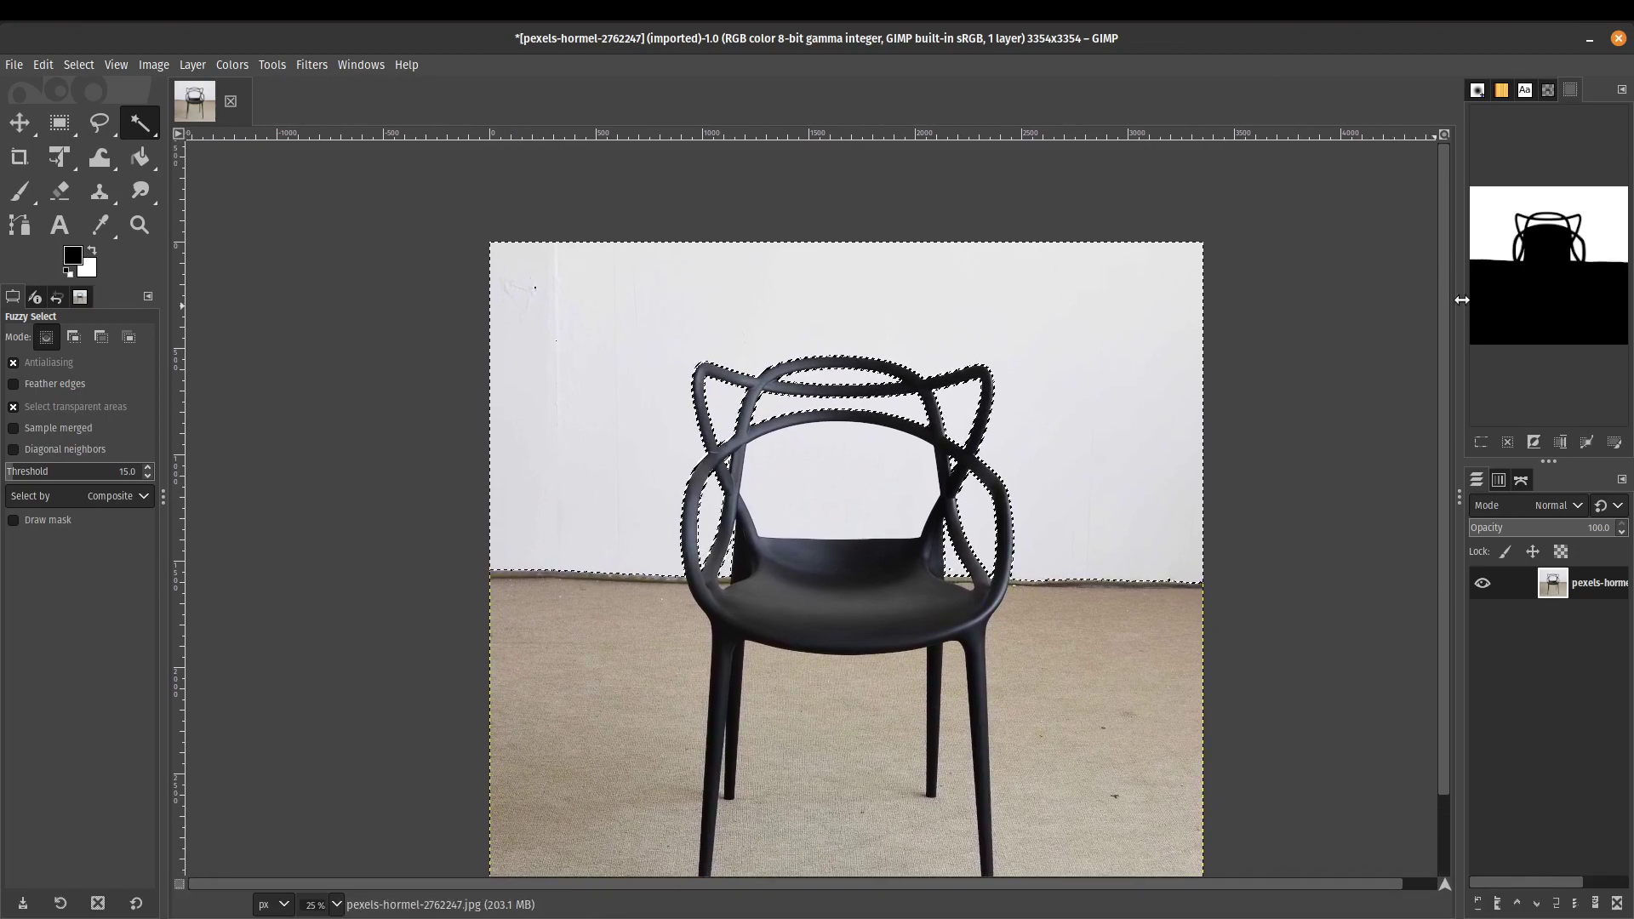
scroll(1273, 456, "down", 2)
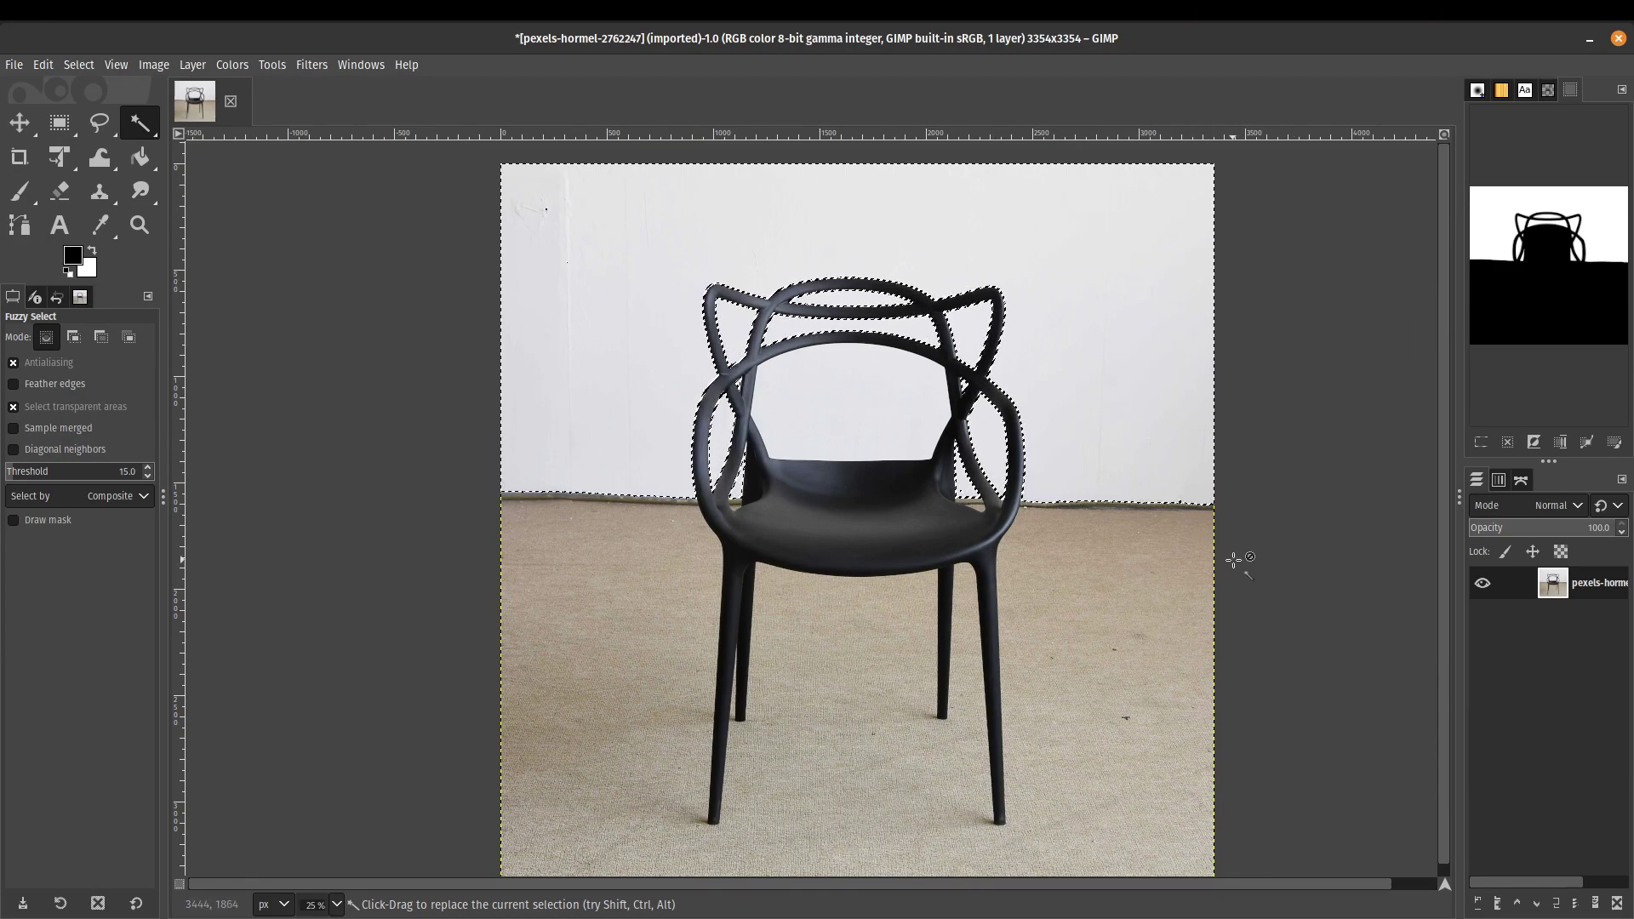
- Add an alpha channel to the chair photo layer and duplicate it
right_click(1602, 593)
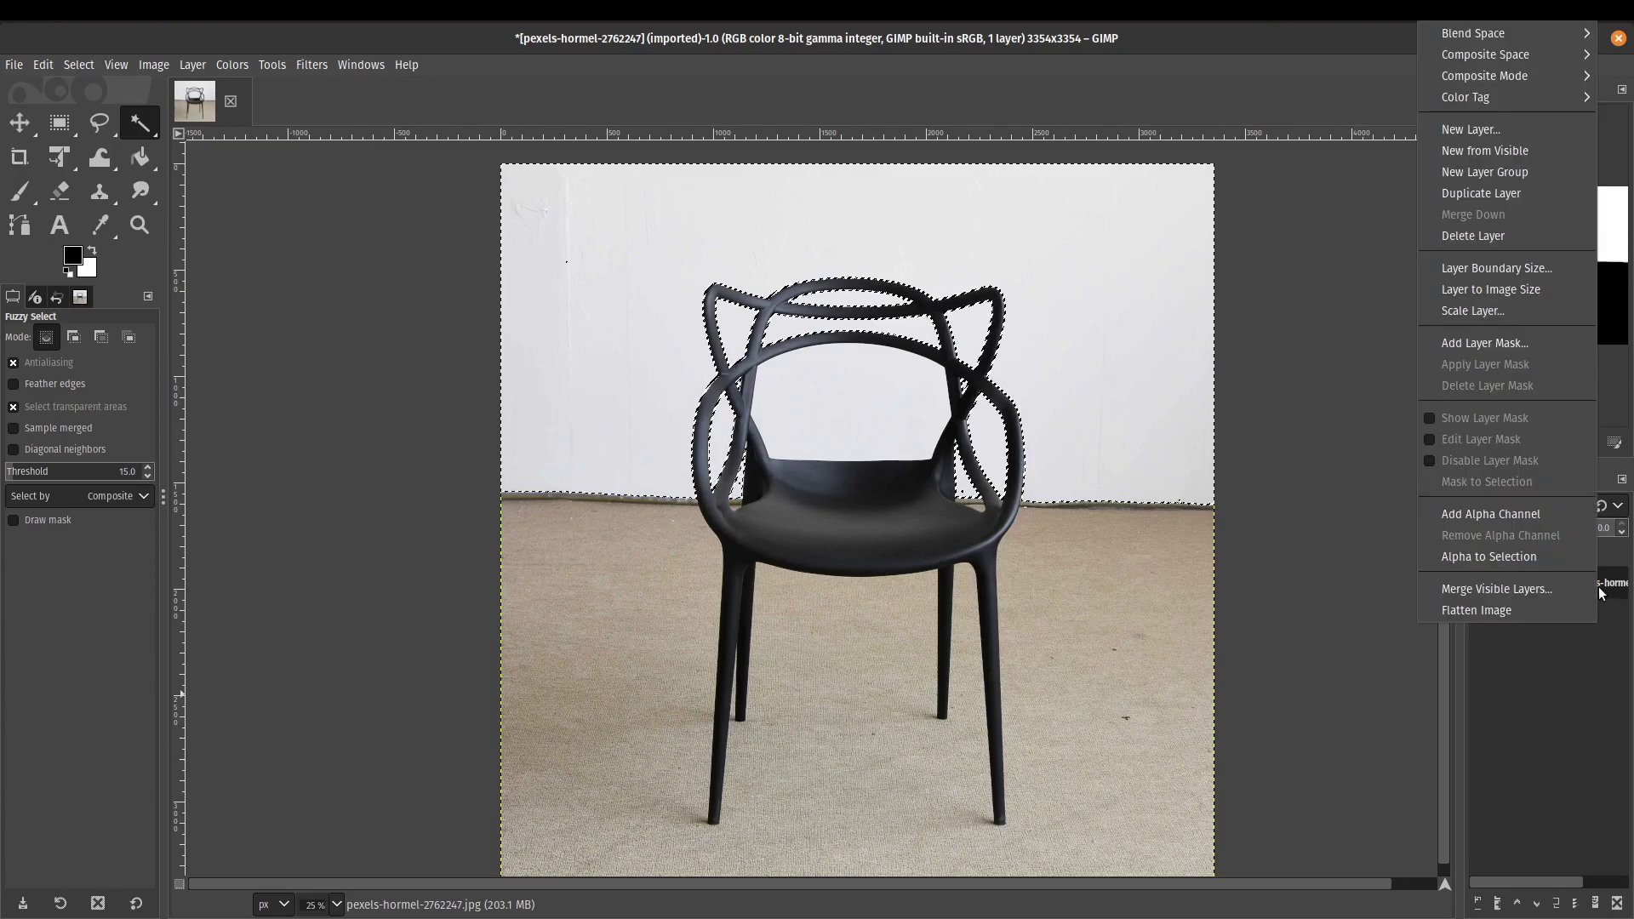
left_click(1565, 515)
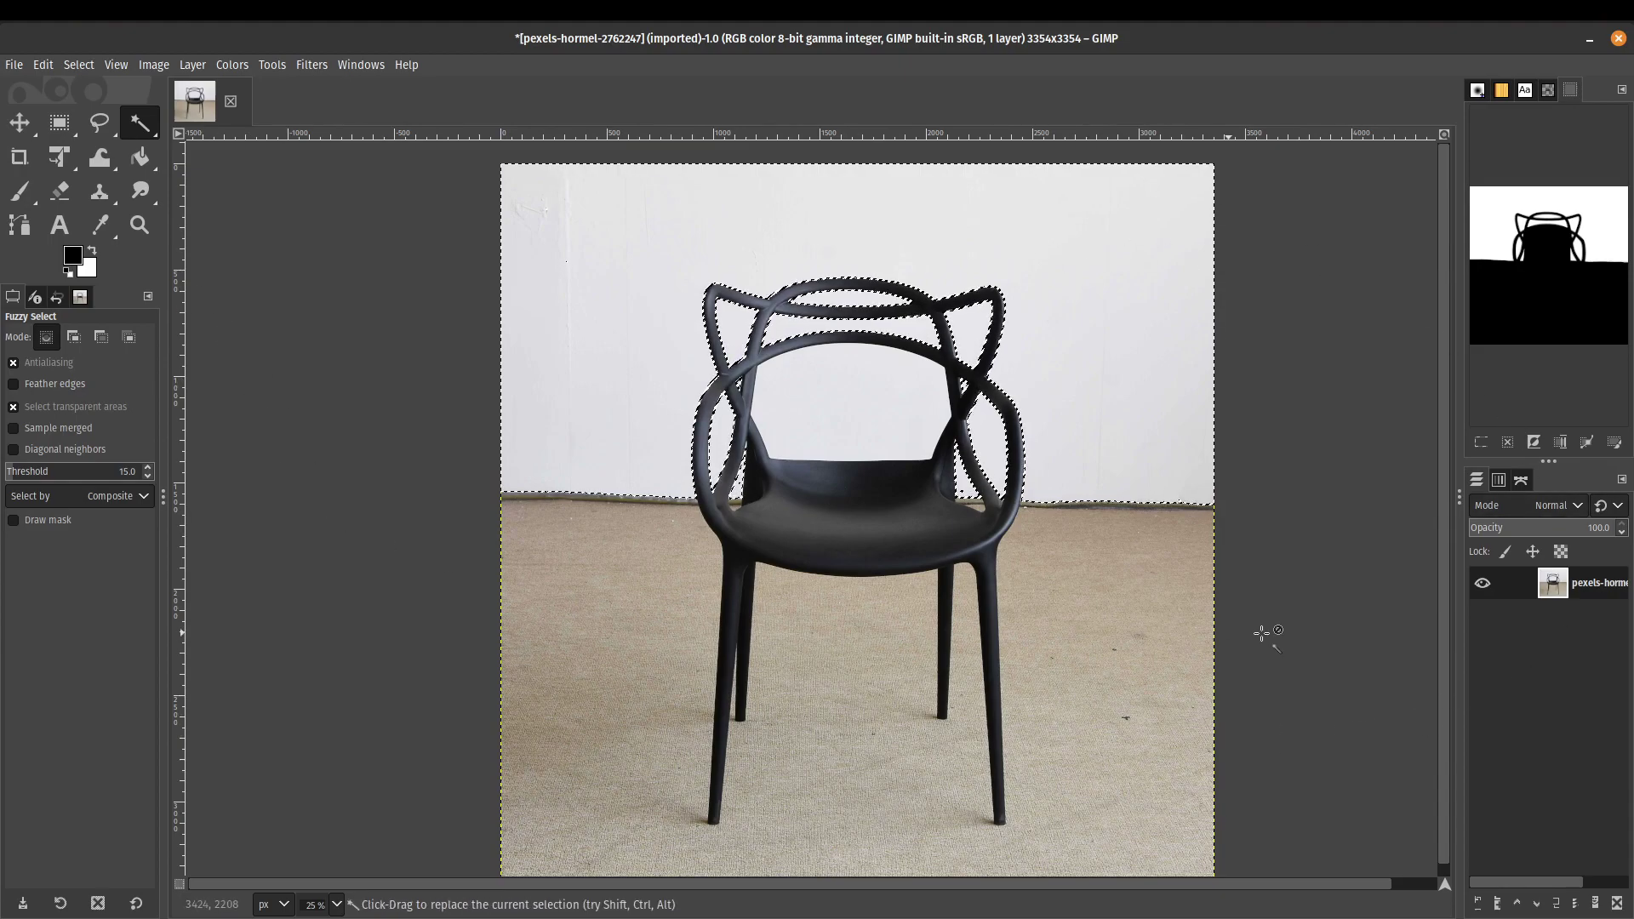
right_click(1604, 587)
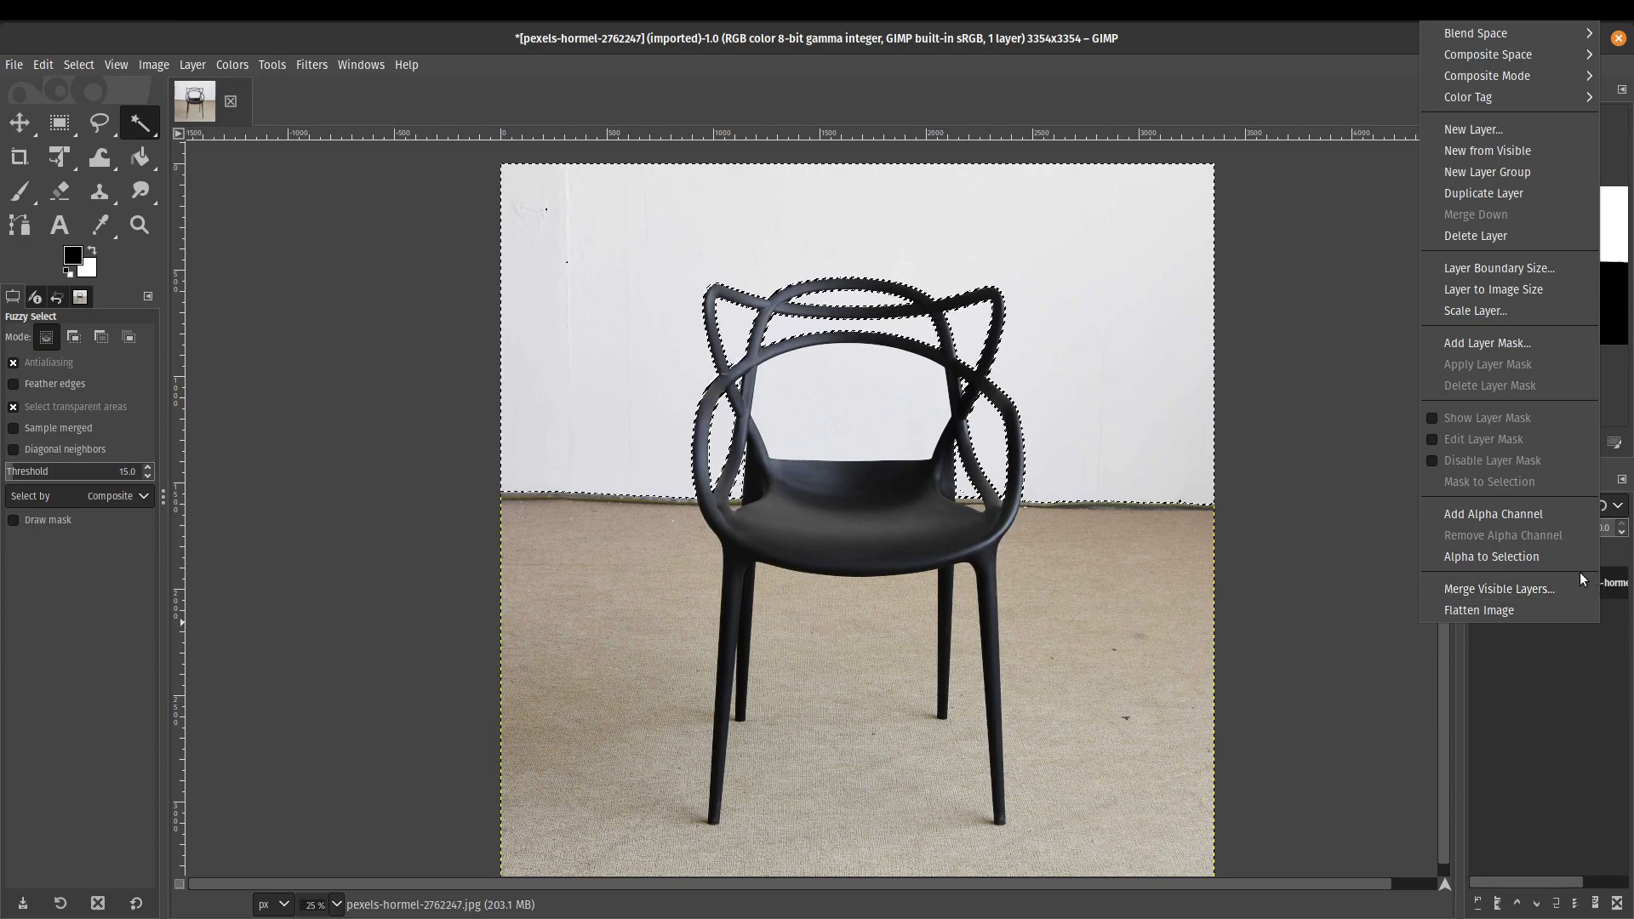
left_click(1541, 511)
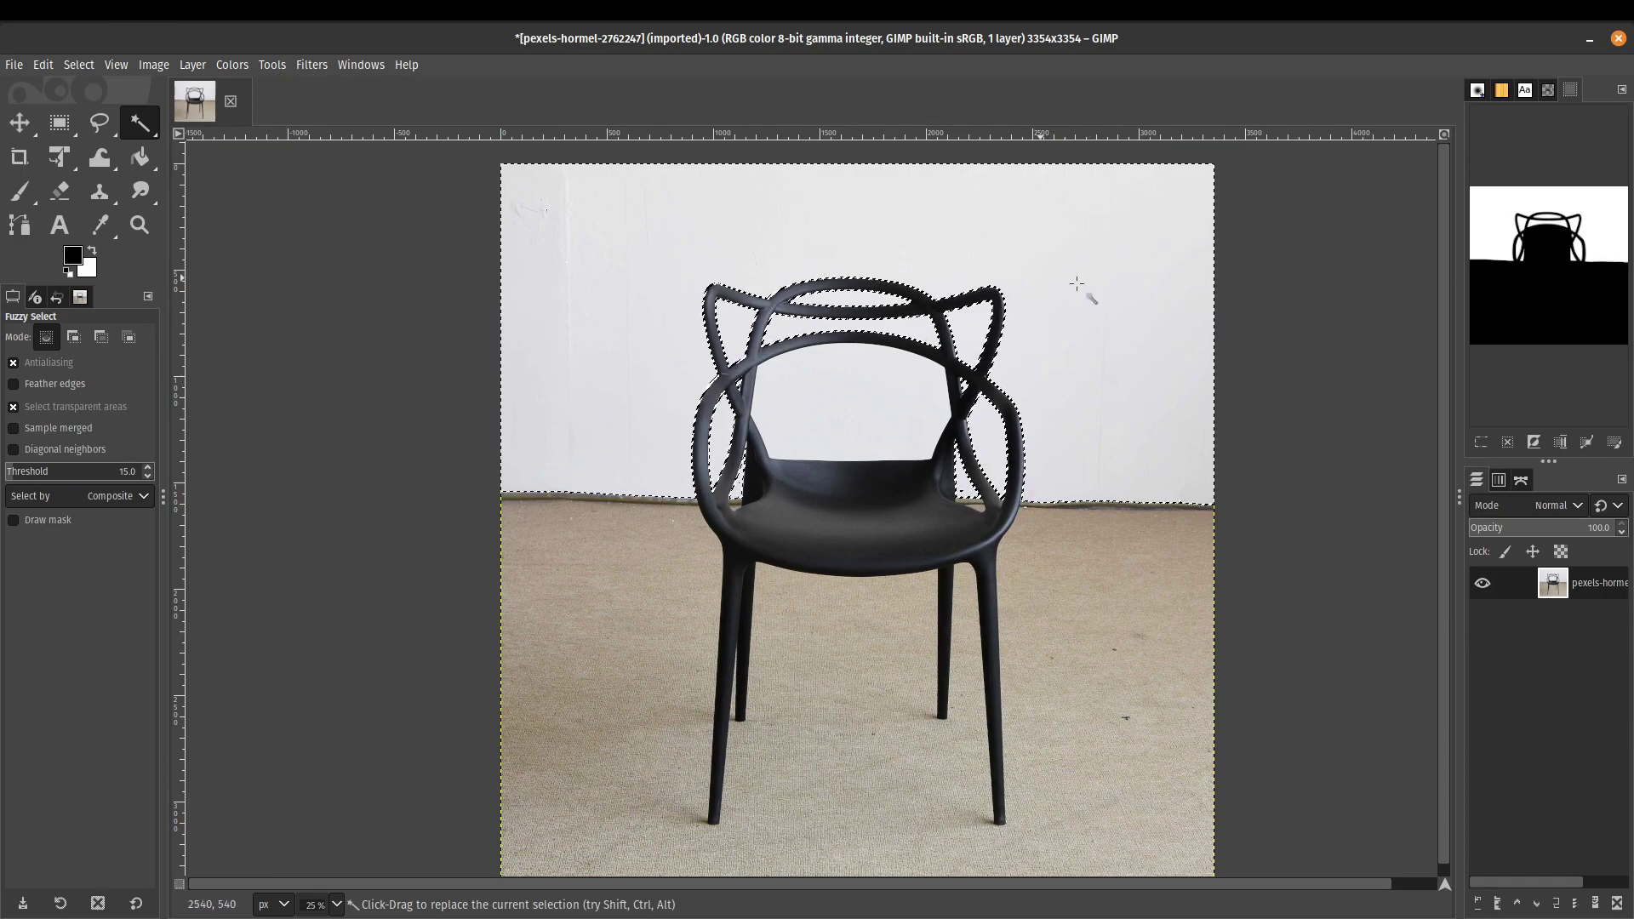
right_click(1575, 587)
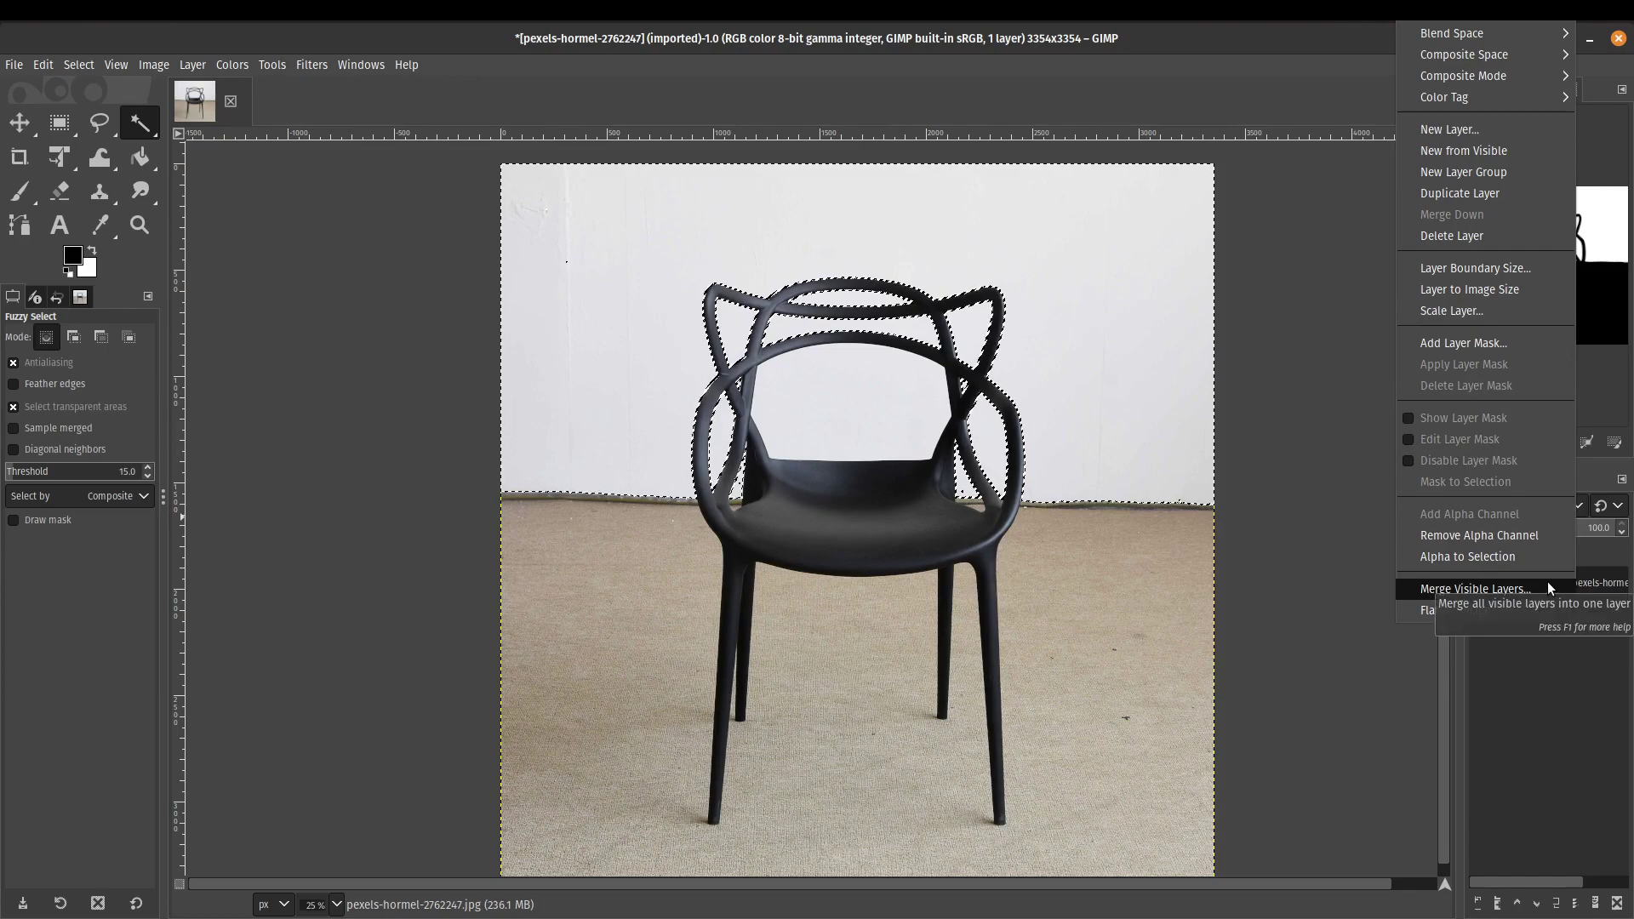
left_click(1507, 192)
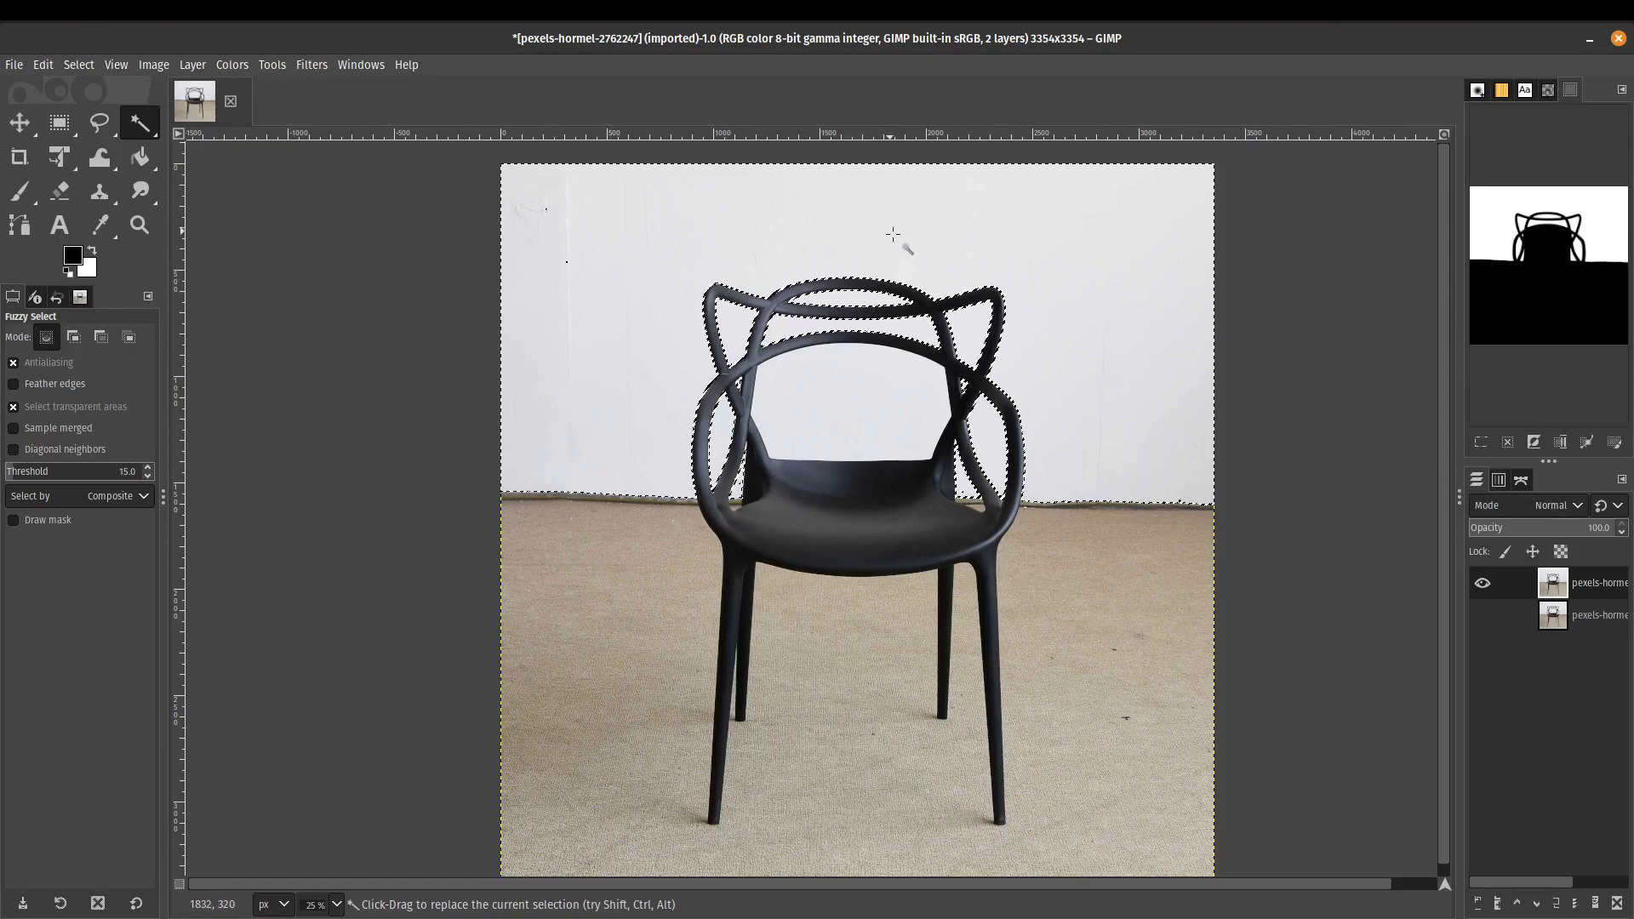
- Grow the wall selection by 1 px
scroll(565, 266, "up", 3, "ctrl")
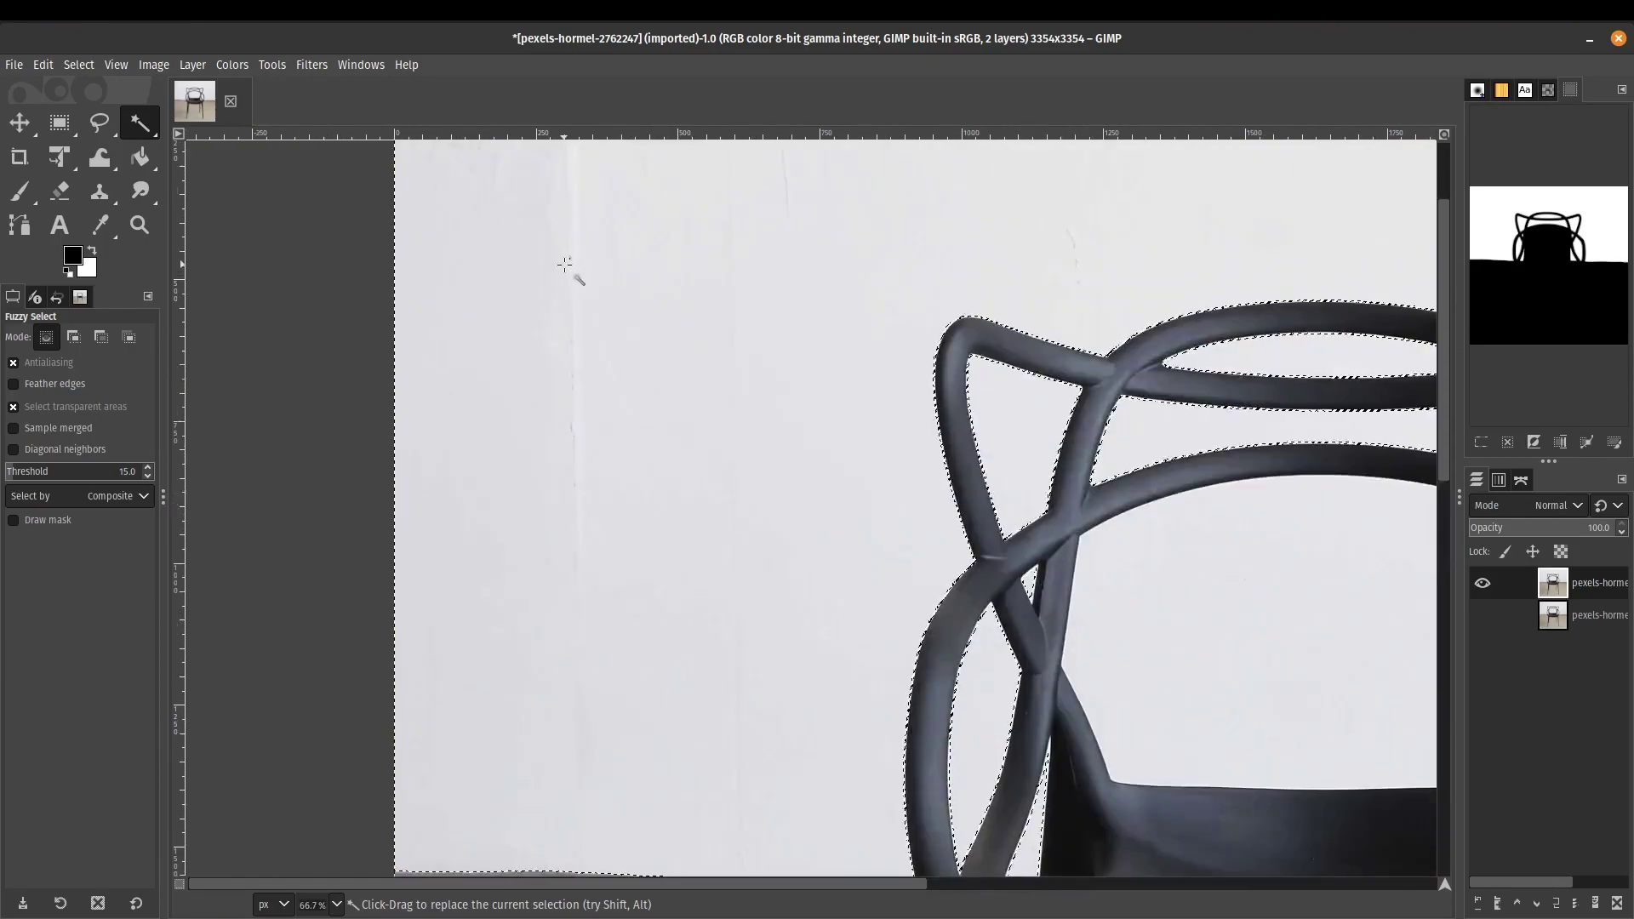
scroll(565, 266, "up", 1, "ctrl")
scroll(668, 293, "down", 2, "ctrl")
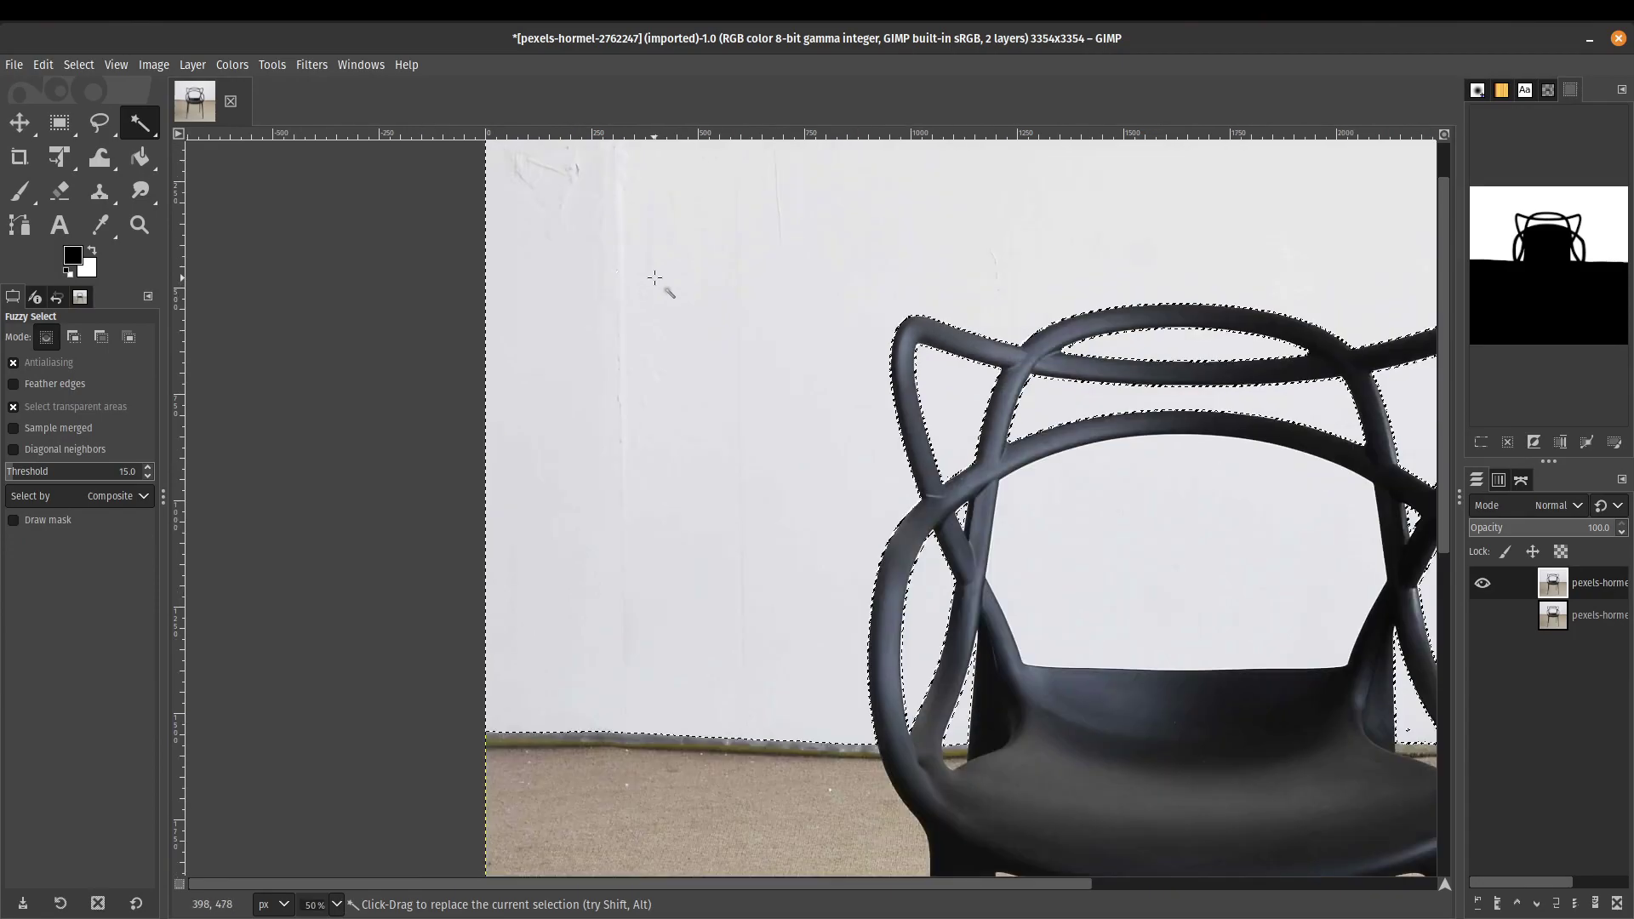
left_click(79, 66)
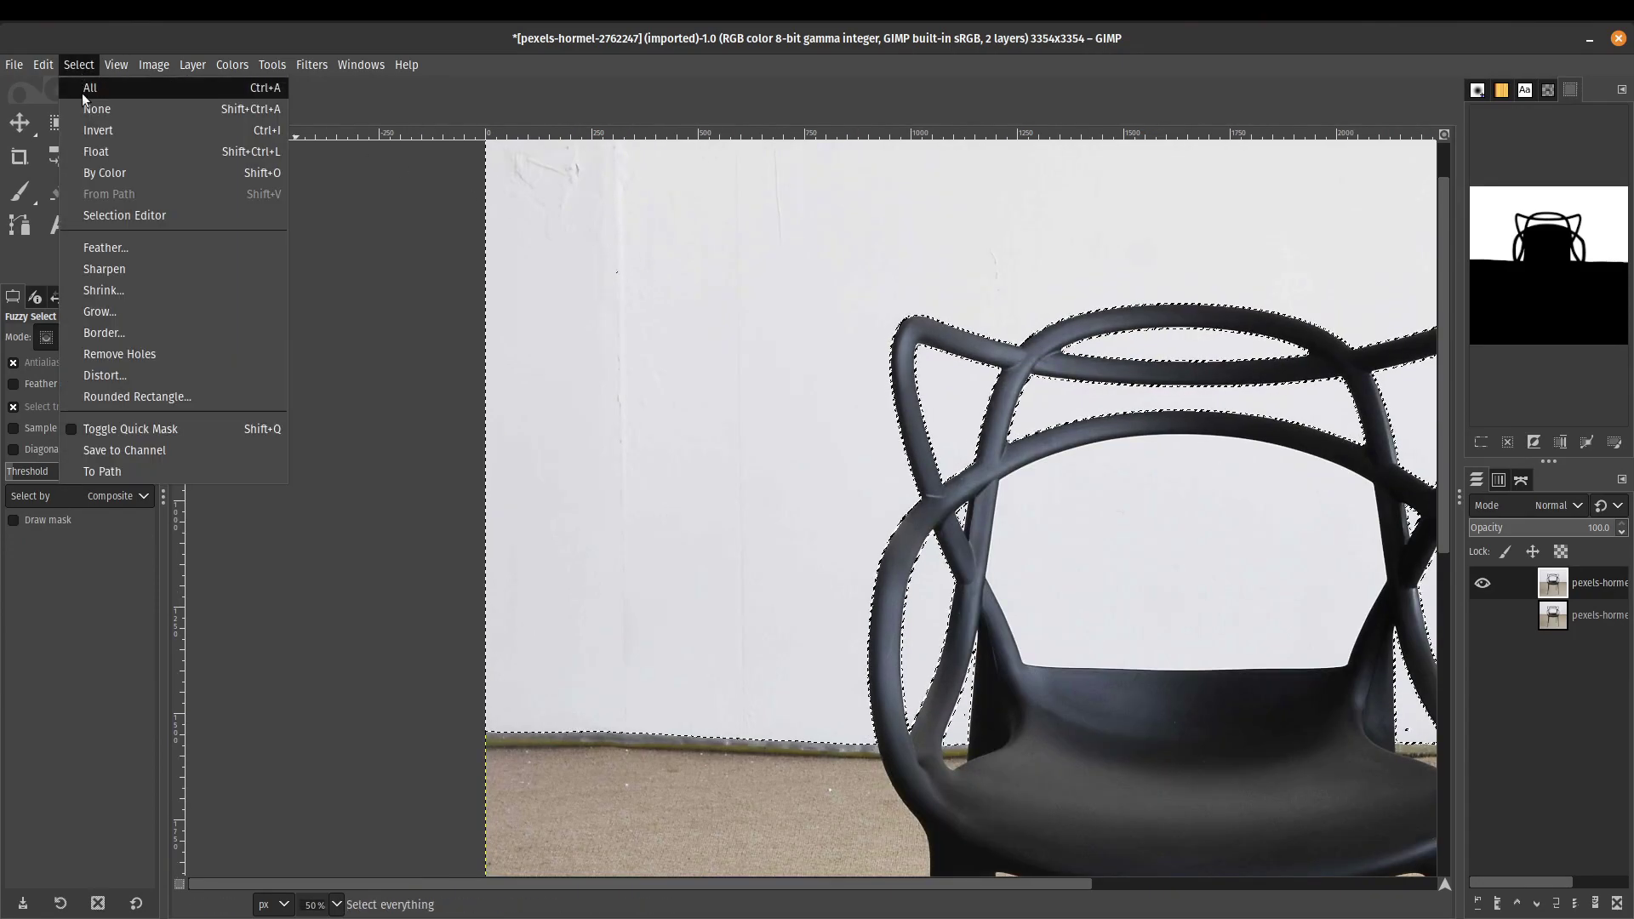
left_click(100, 312)
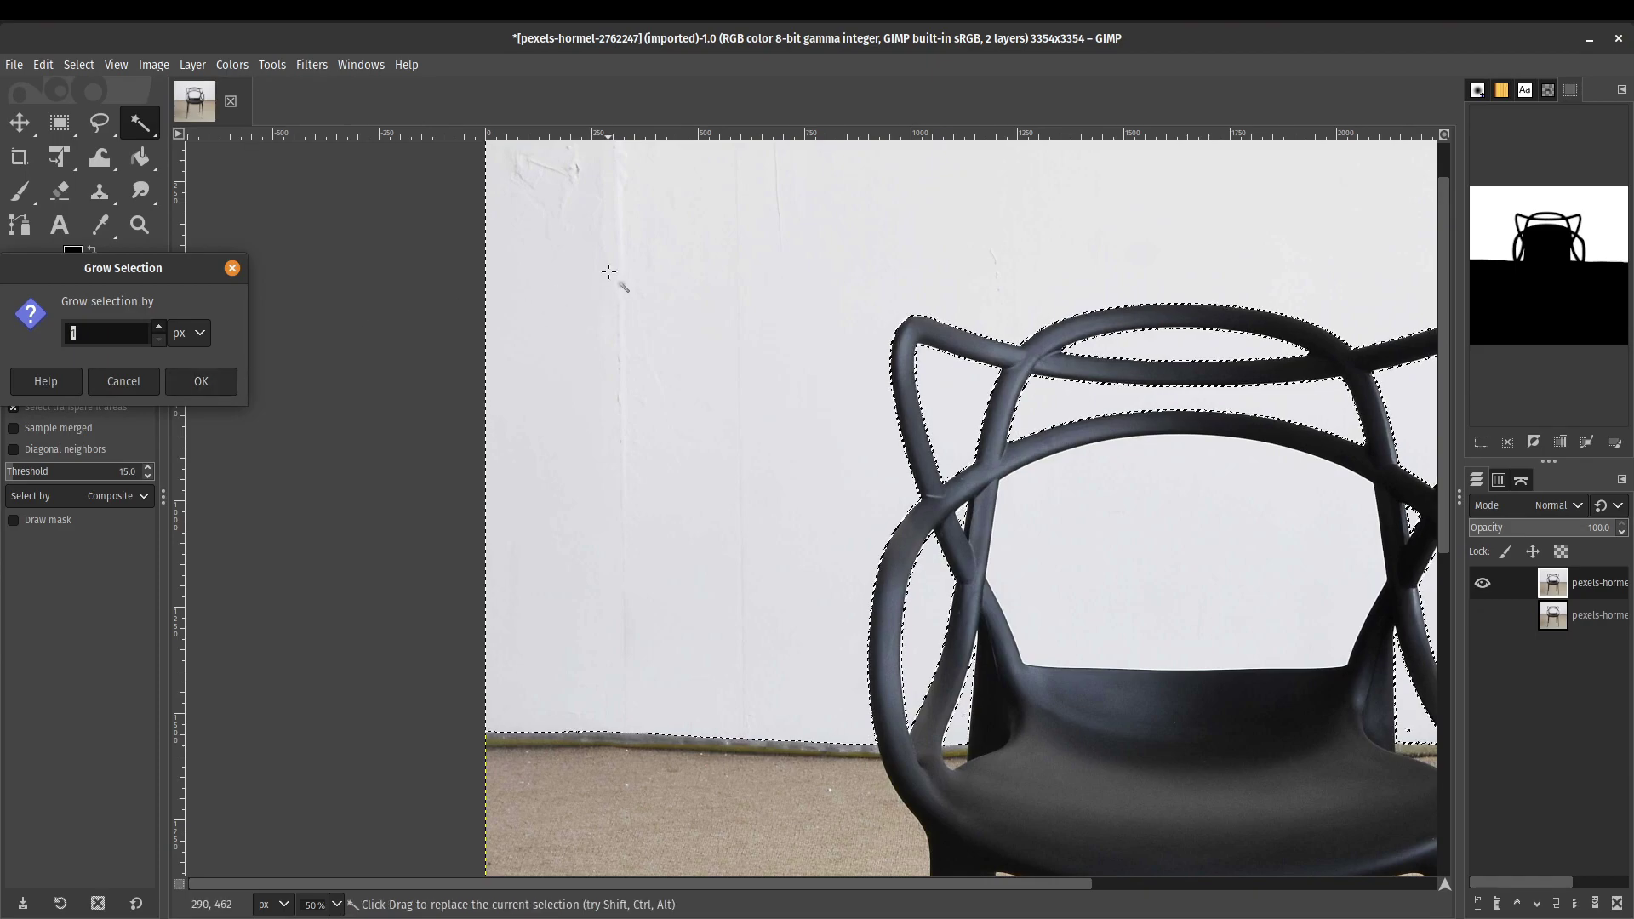
left_click(203, 386)
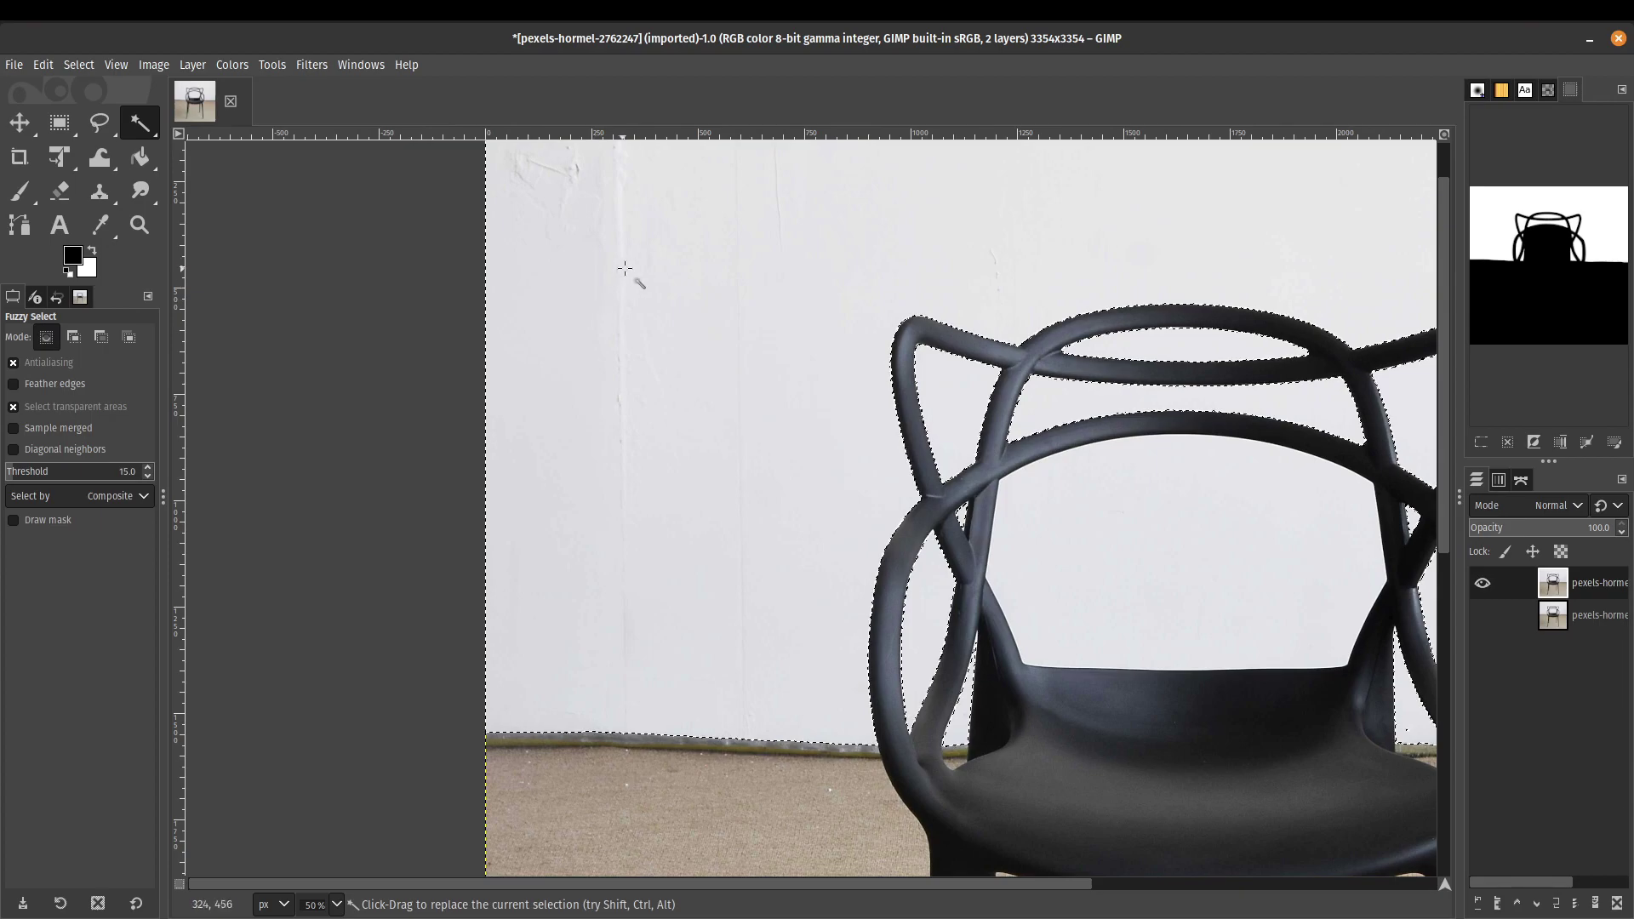
- Zoom in, then undo and redo the 1 px grow to compare the edges
scroll(613, 298, "up", 3)
scroll(613, 298, "right", 3)
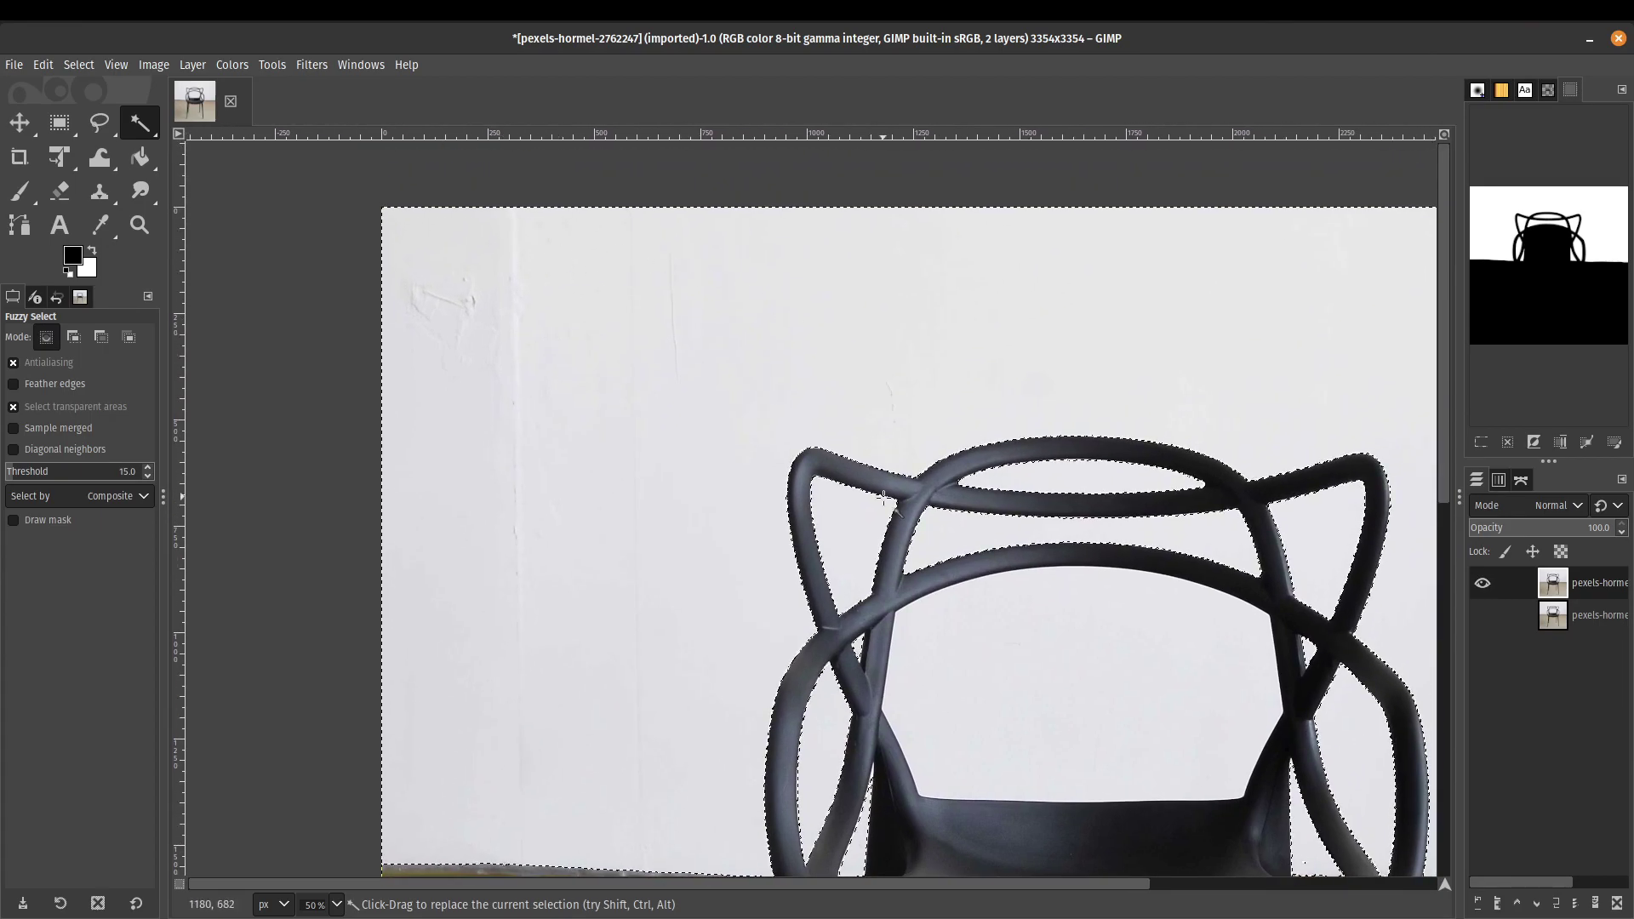
scroll(886, 498, "up", 7, "ctrl")
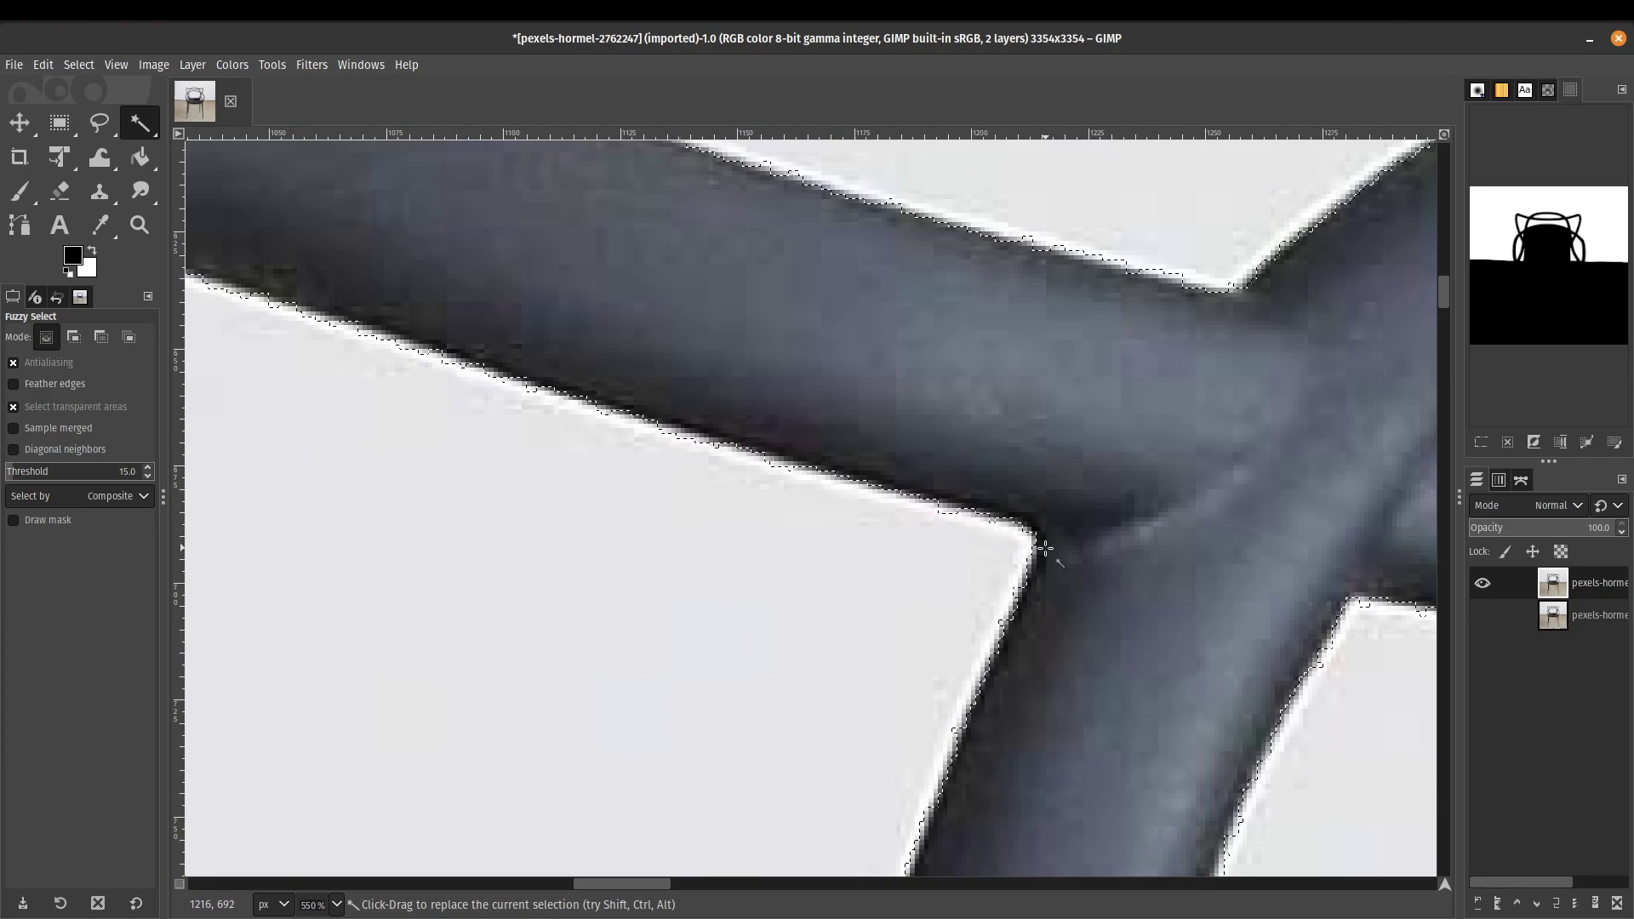
key("ctrl")
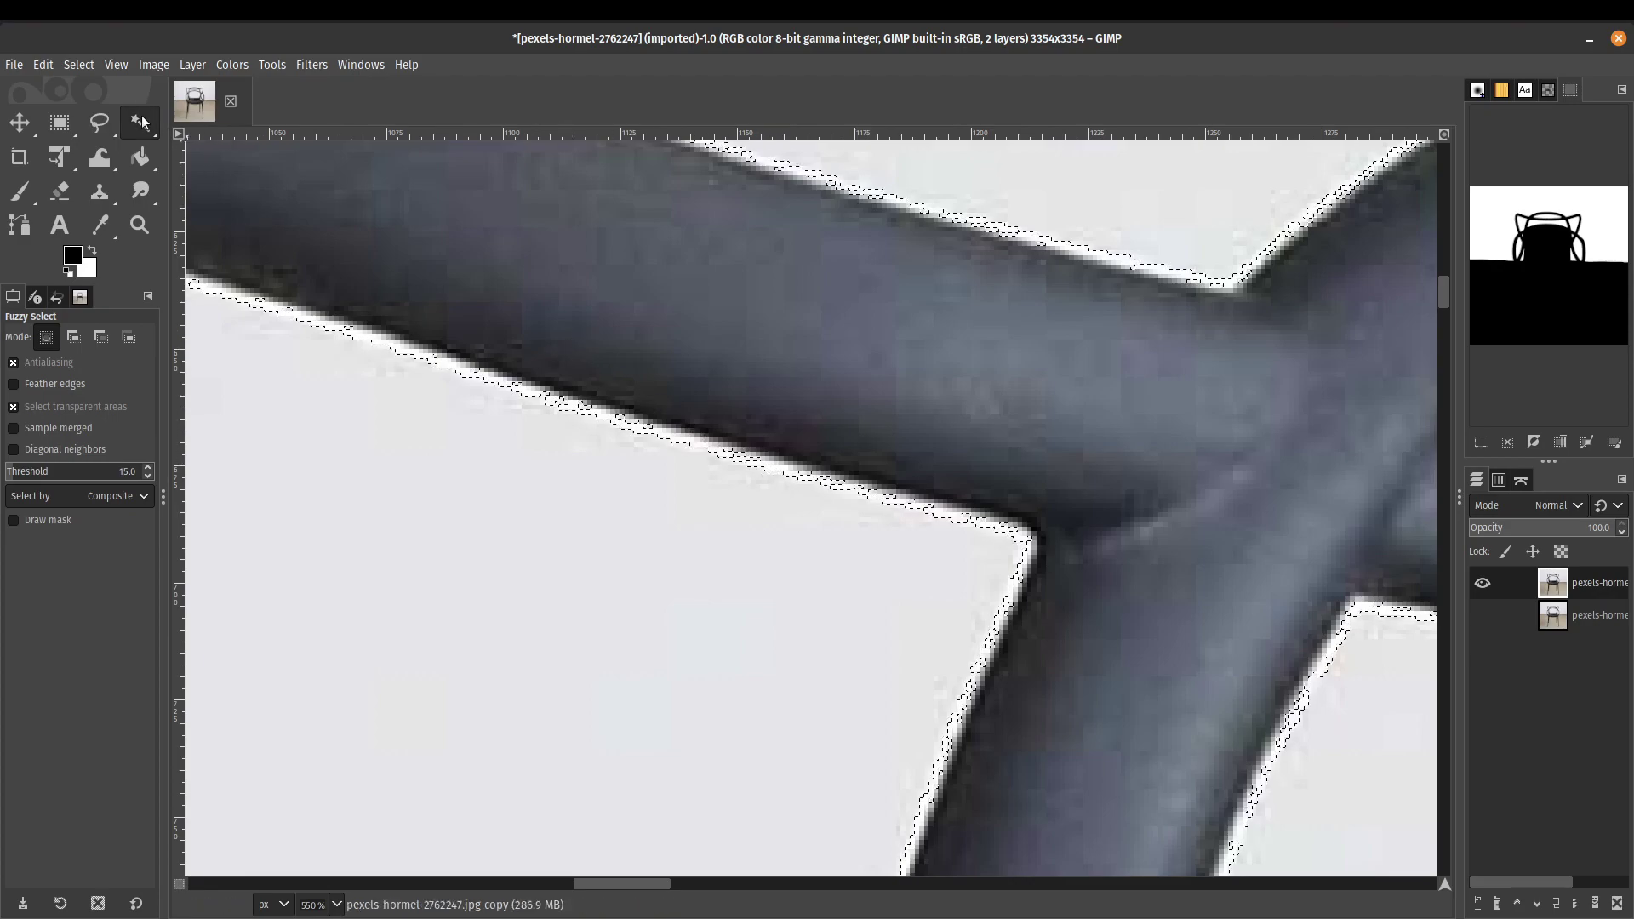
left_click(43, 63)
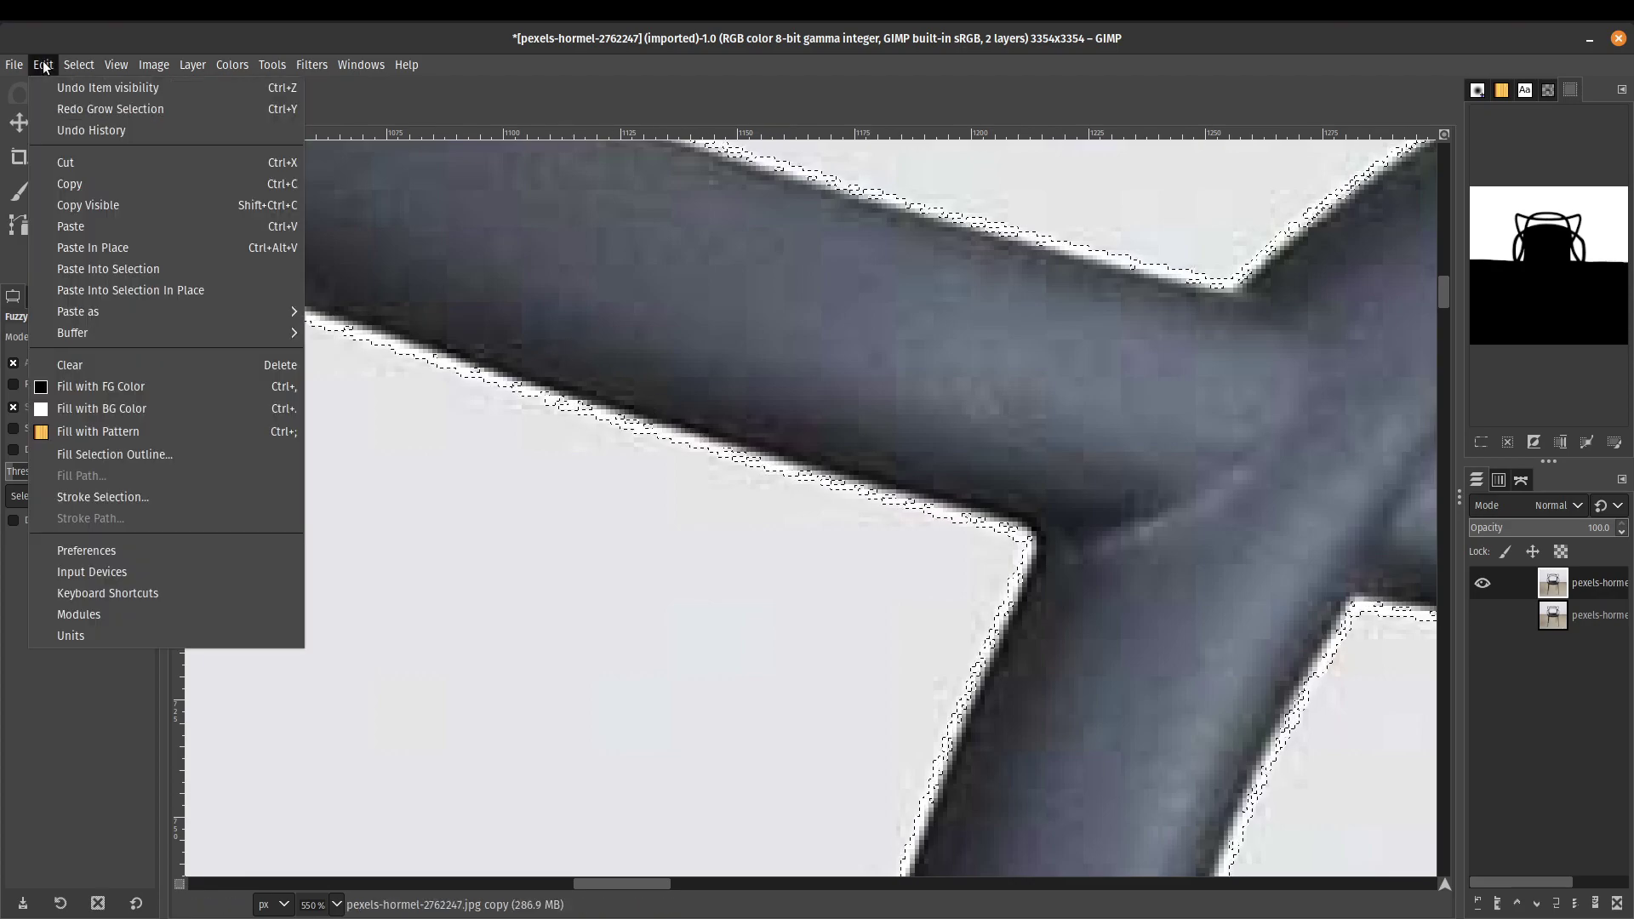
left_click(61, 108)
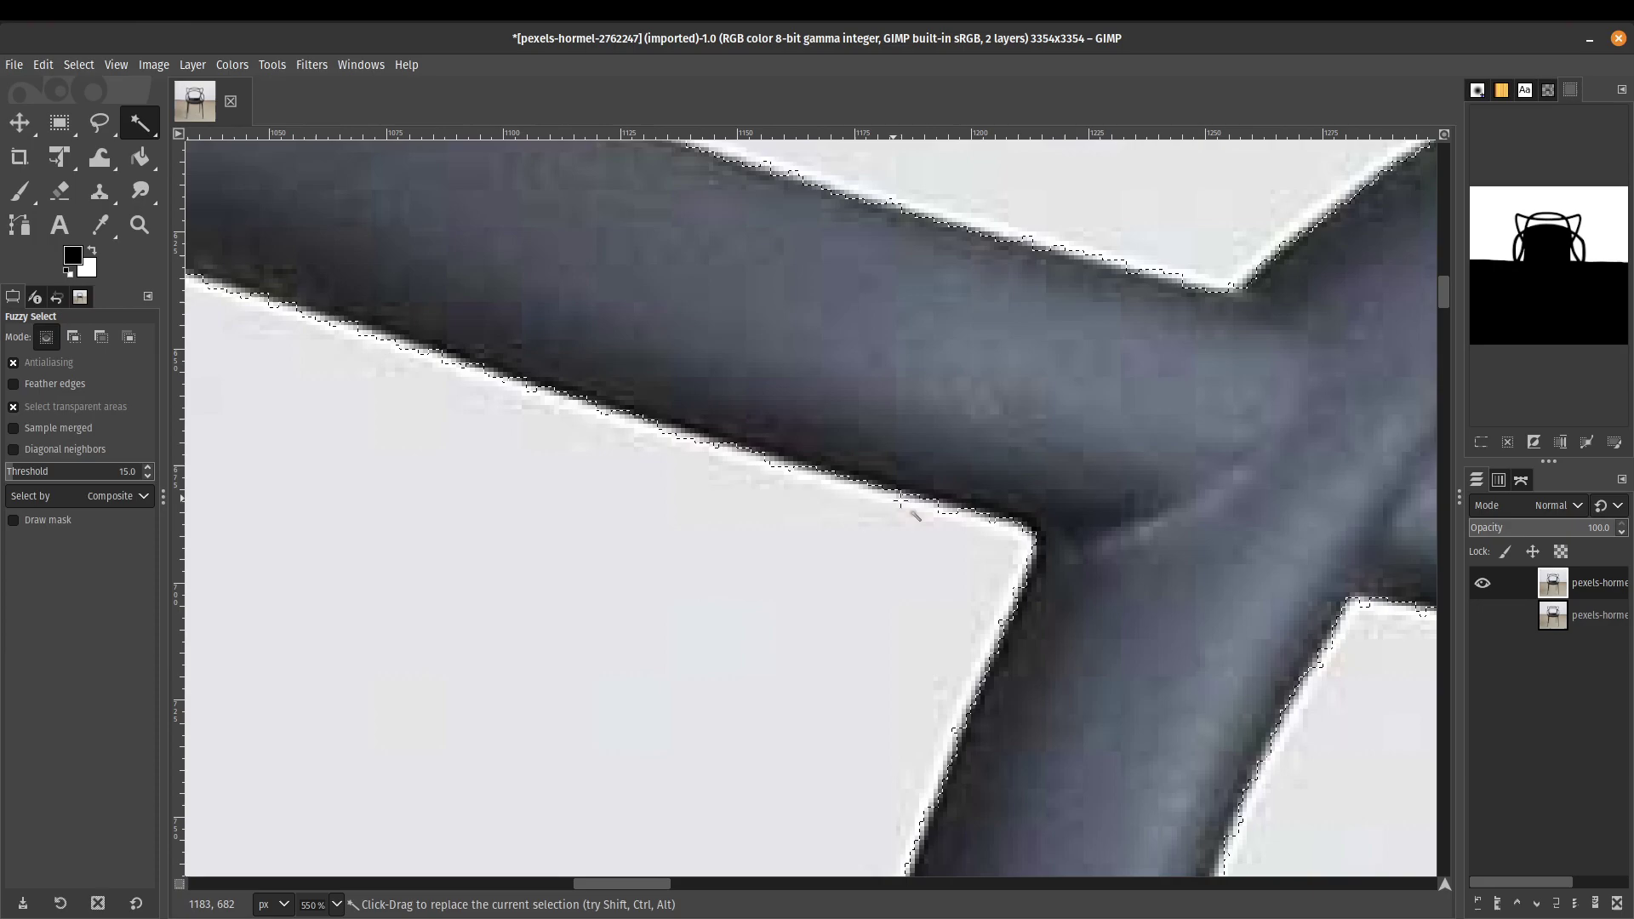
scroll(918, 549, "down", 5, "ctrl")
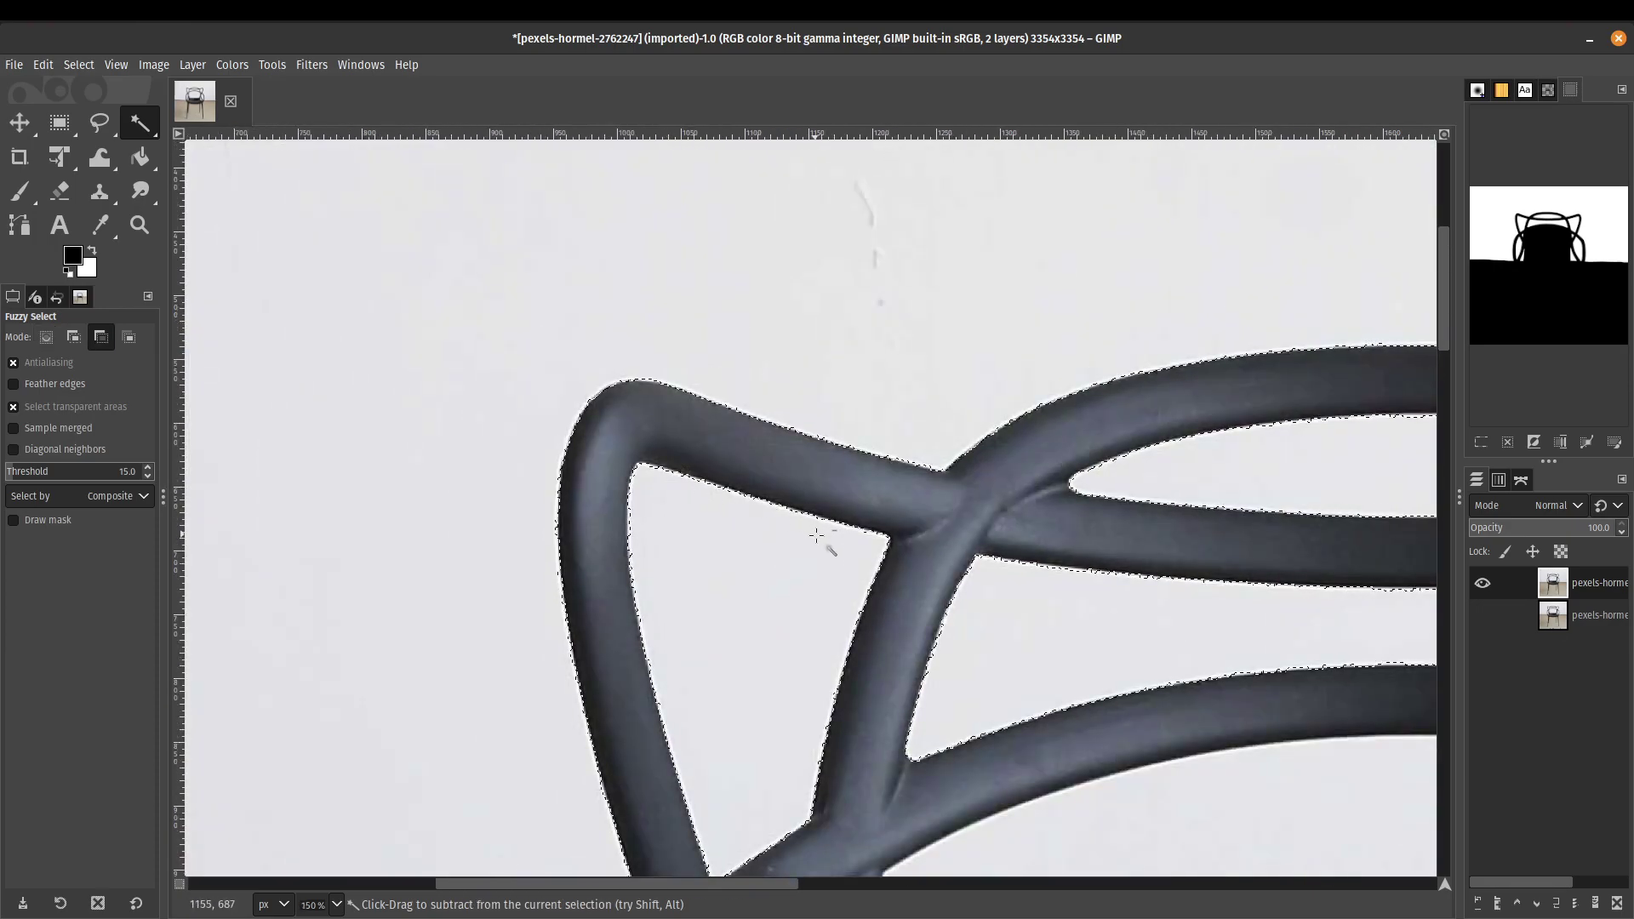
scroll(1011, 590, "down", 3, "ctrl")
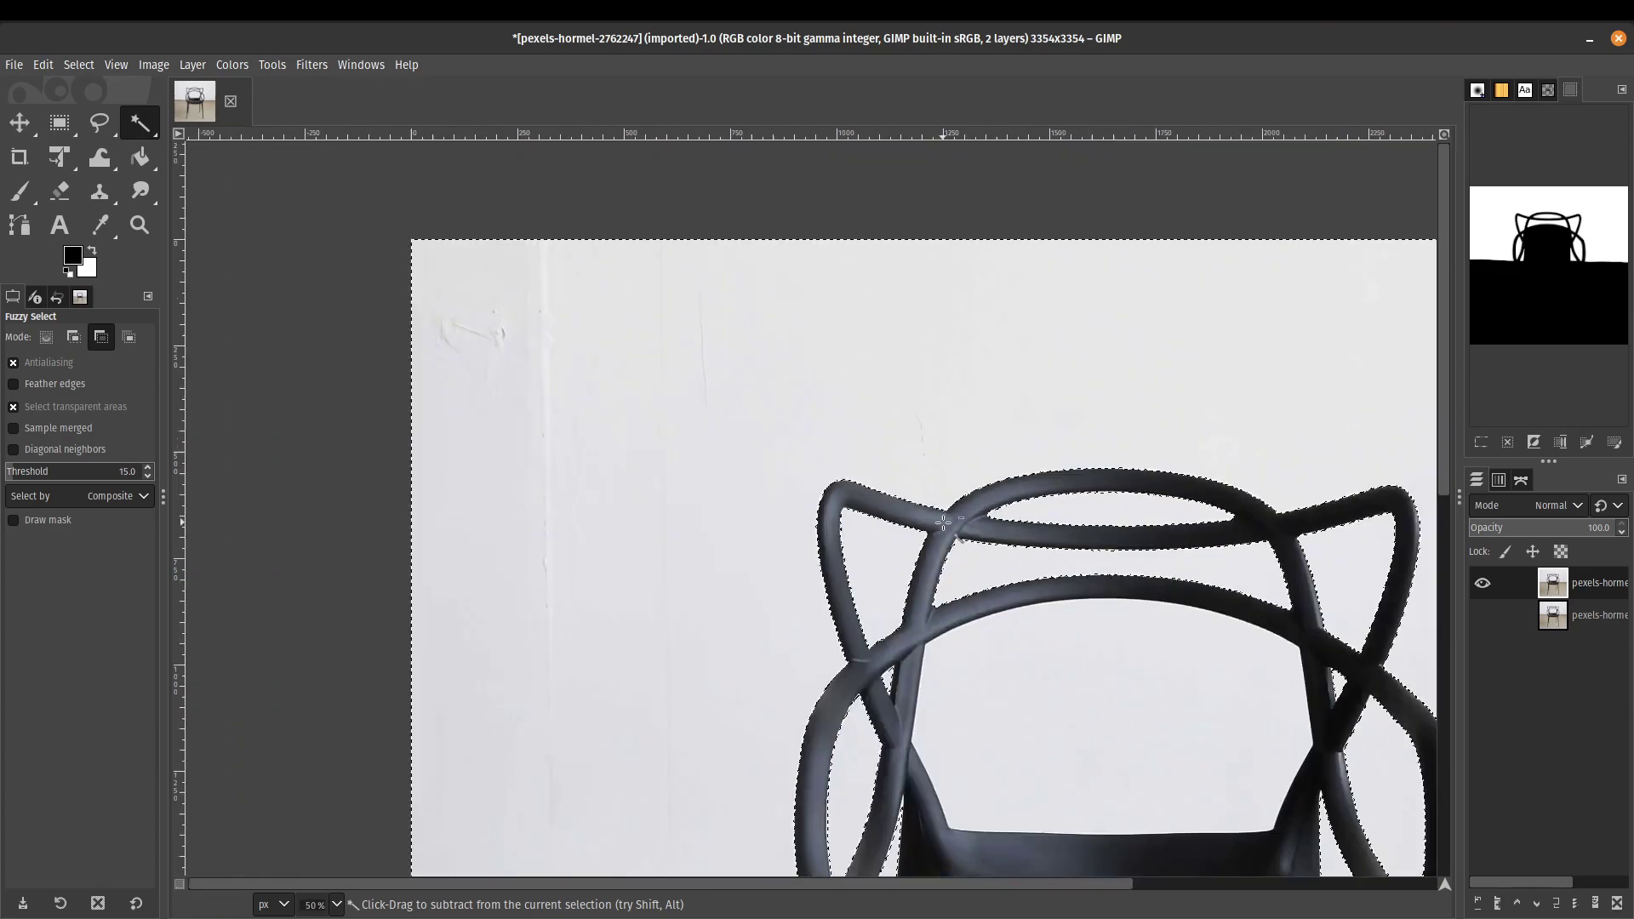
scroll(1132, 560, "down", 2)
scroll(1132, 560, "right", 1)
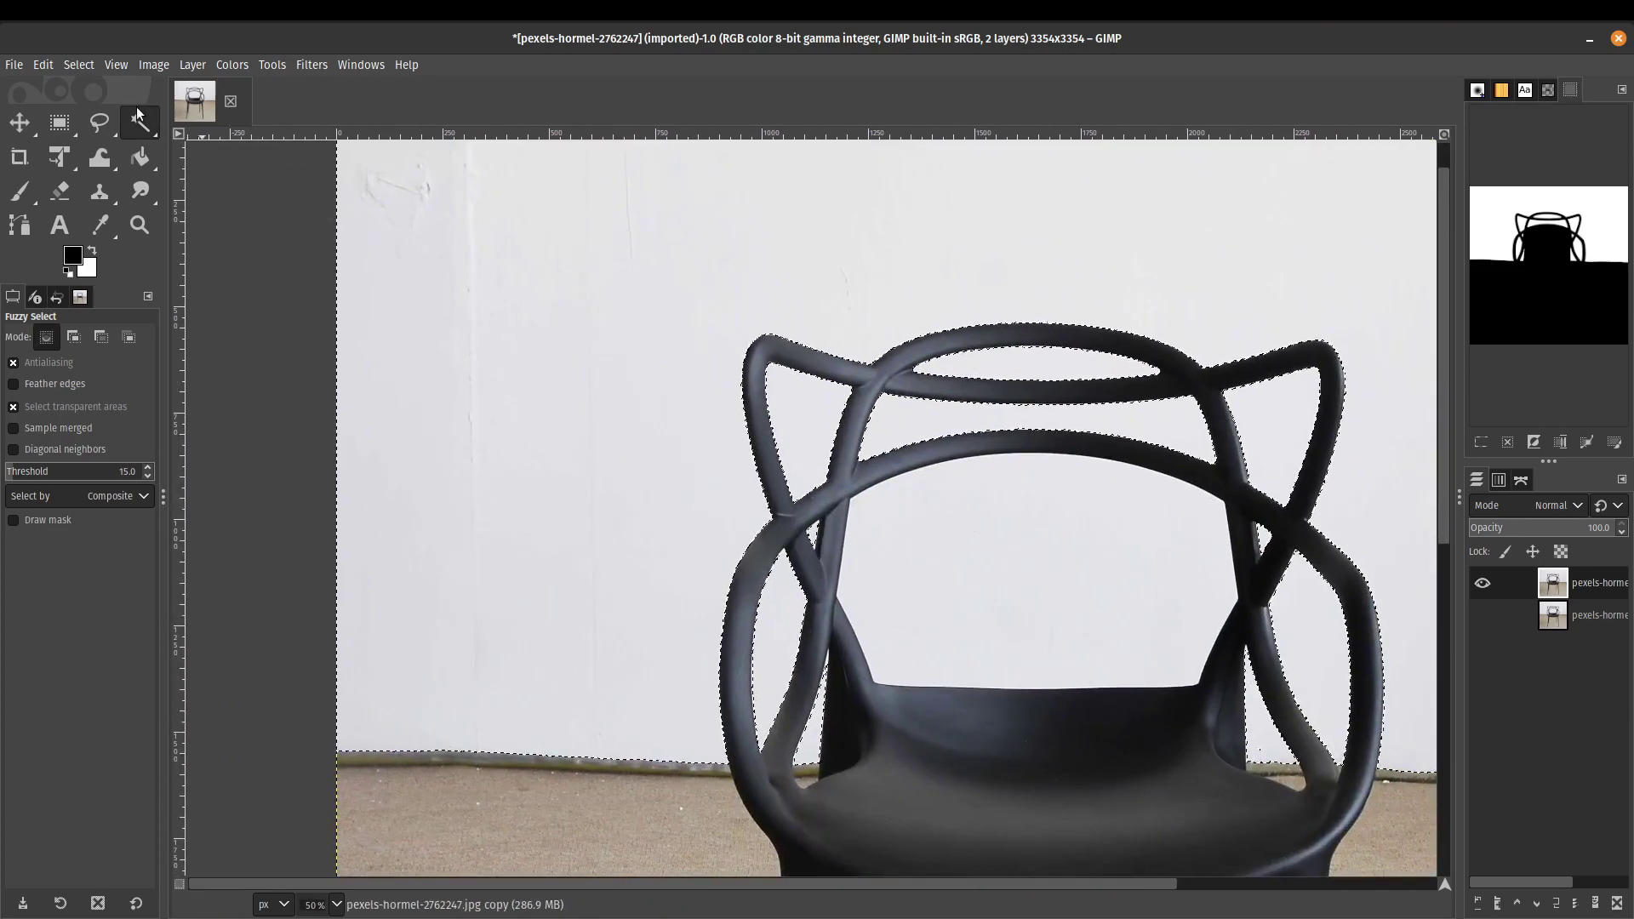
- Cut the selected wall to transparency and zoom out
left_click(45, 63)
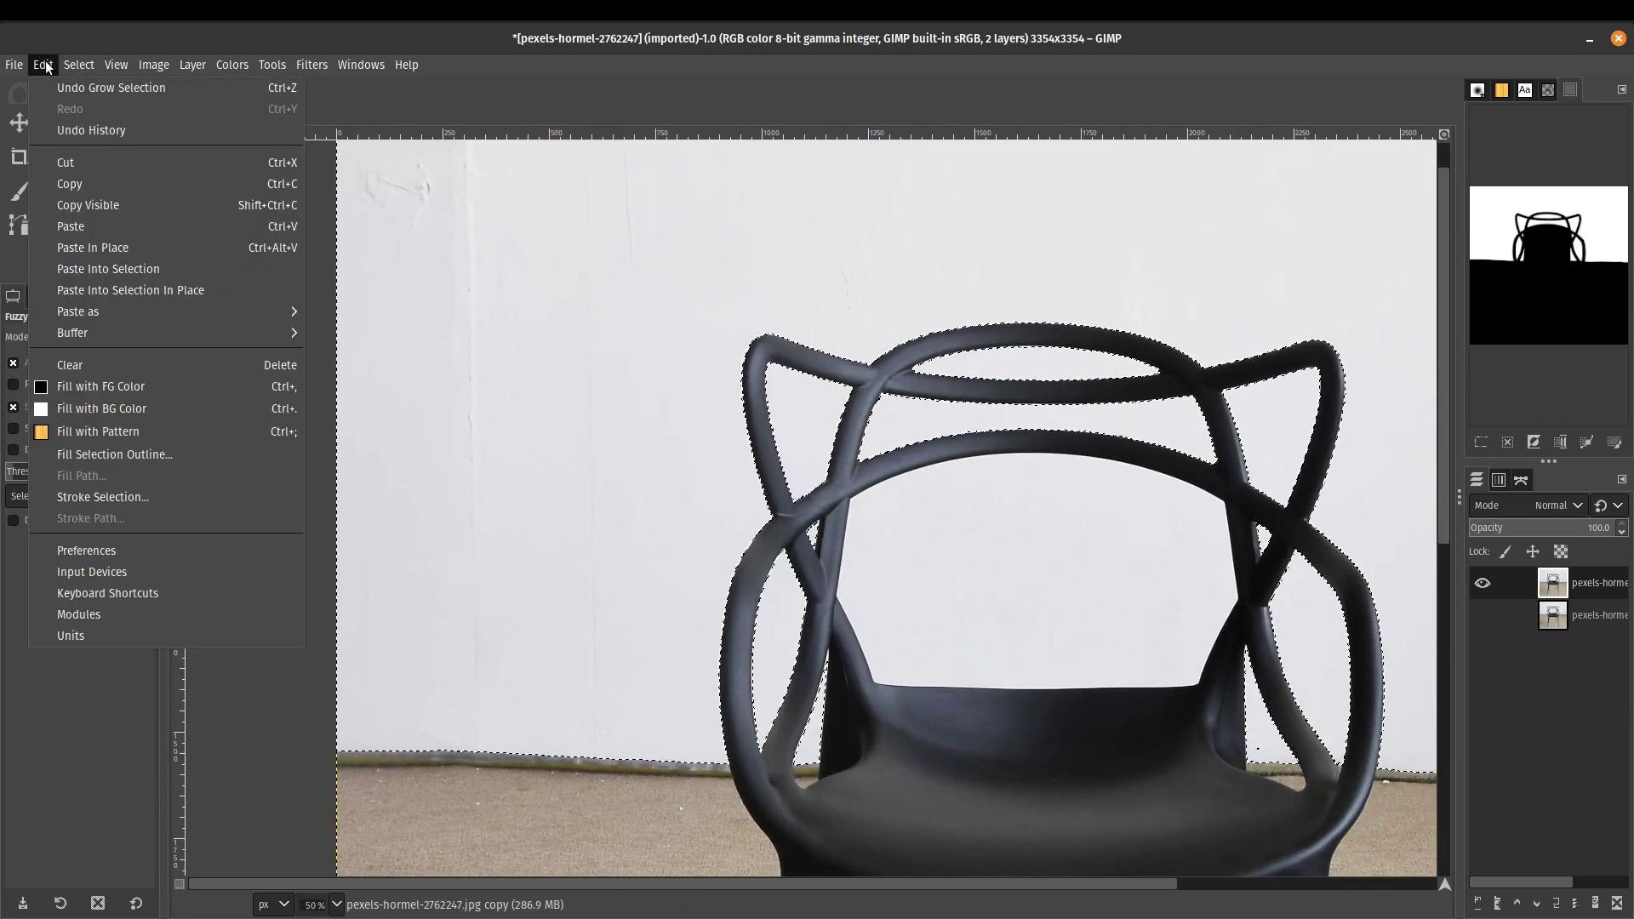
left_click(75, 162)
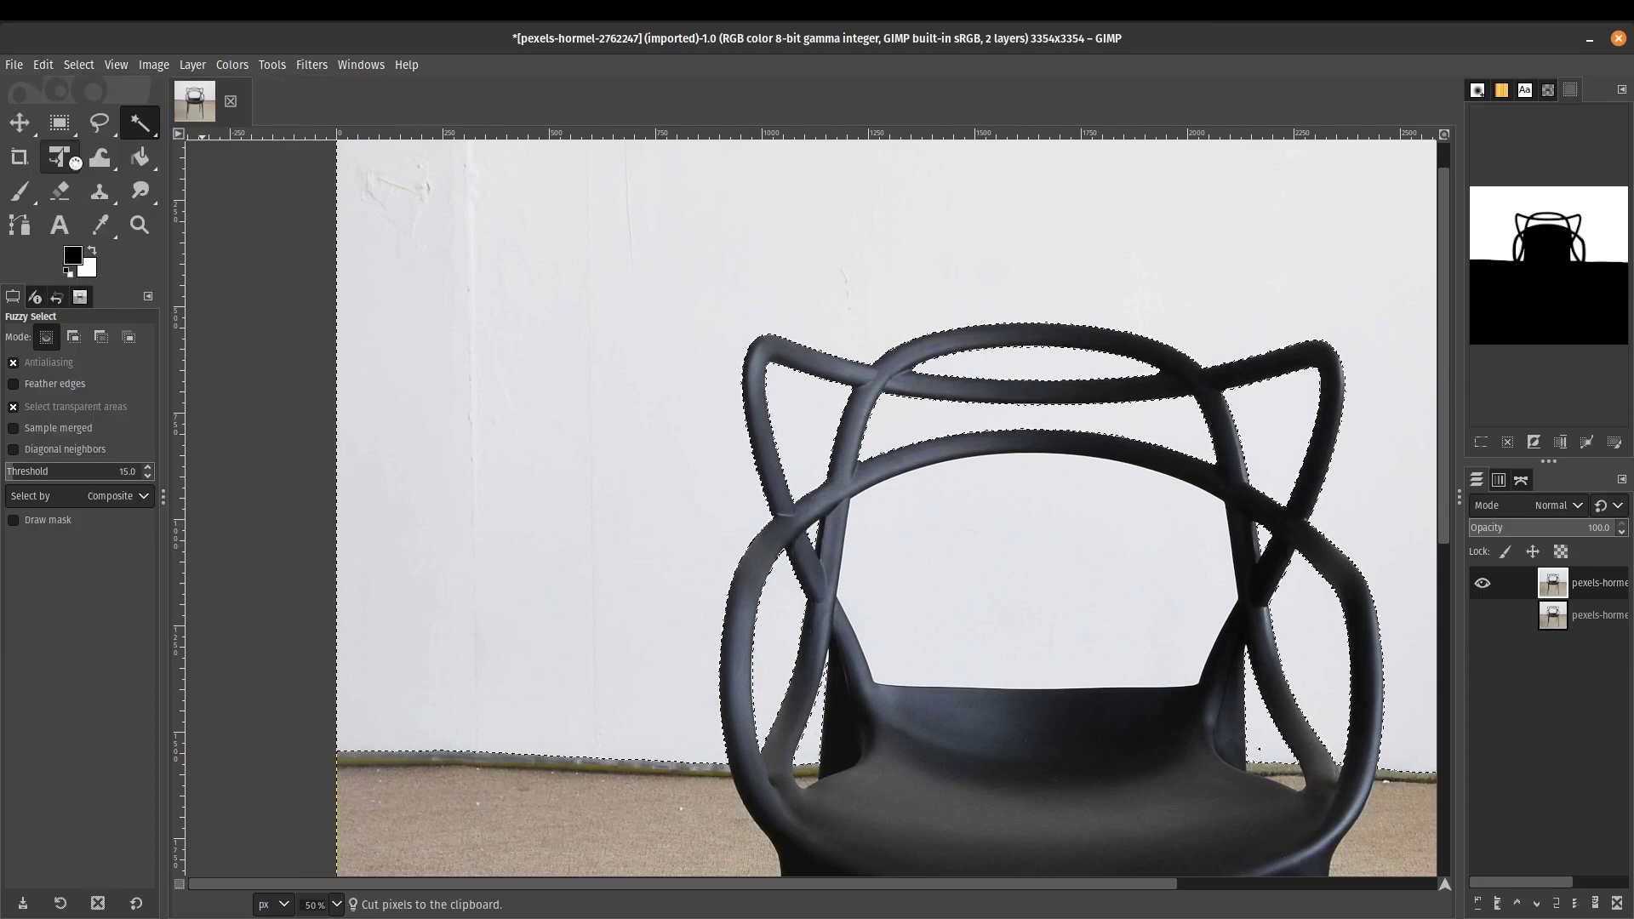
left_click_drag(1235, 314, 945, 418)
scroll(1116, 364, "down", 1, "ctrl")
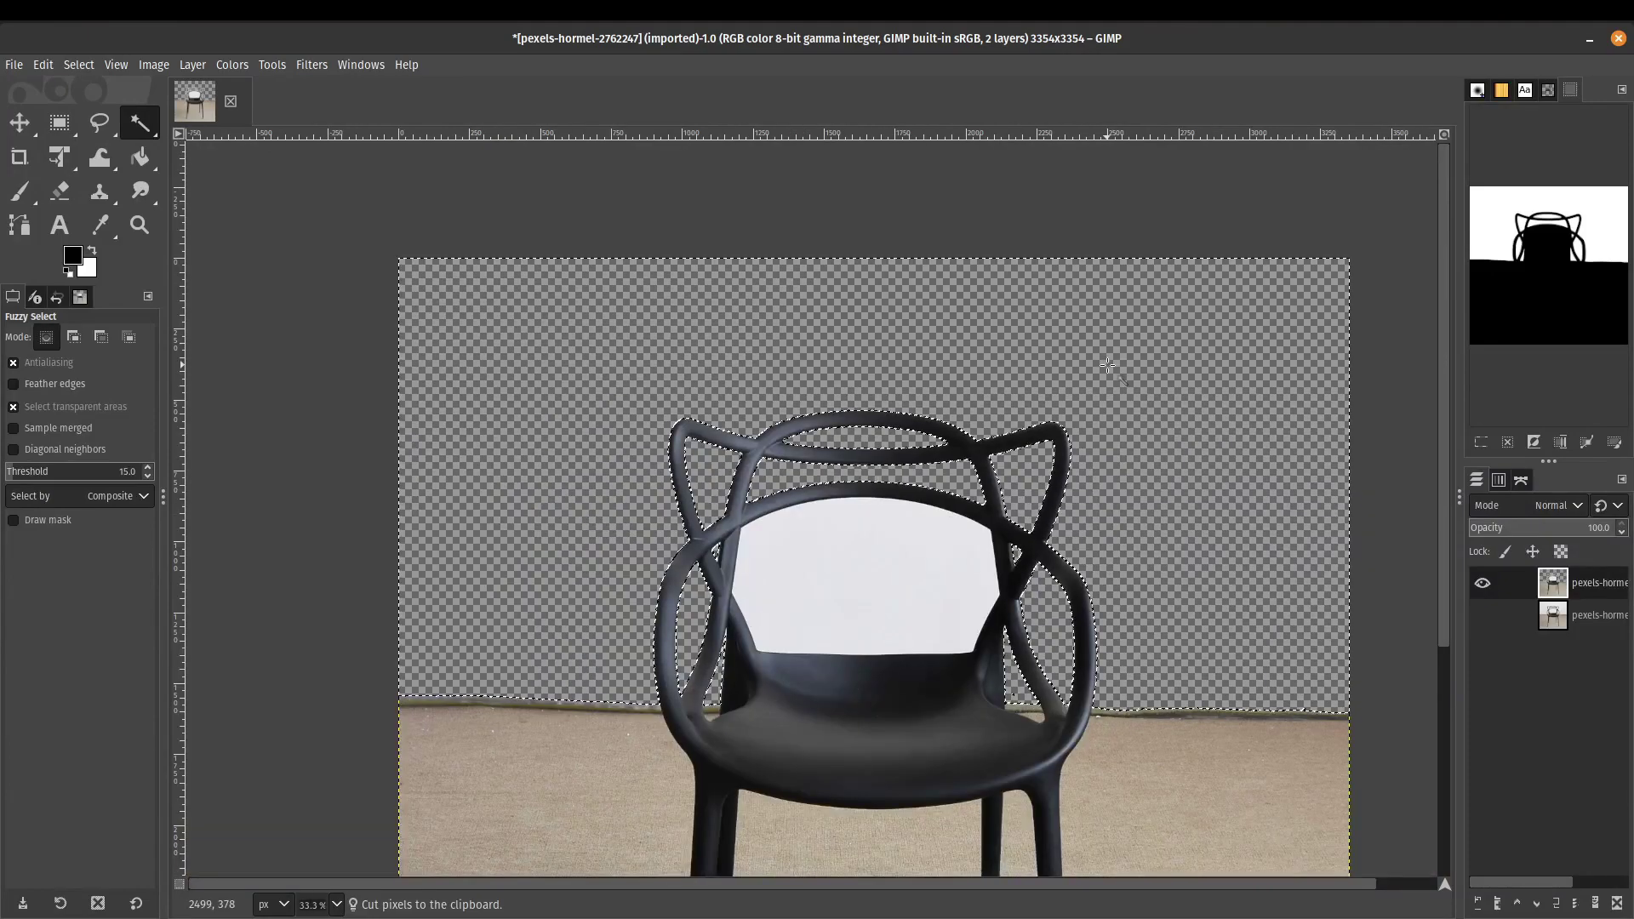
left_click(84, 66)
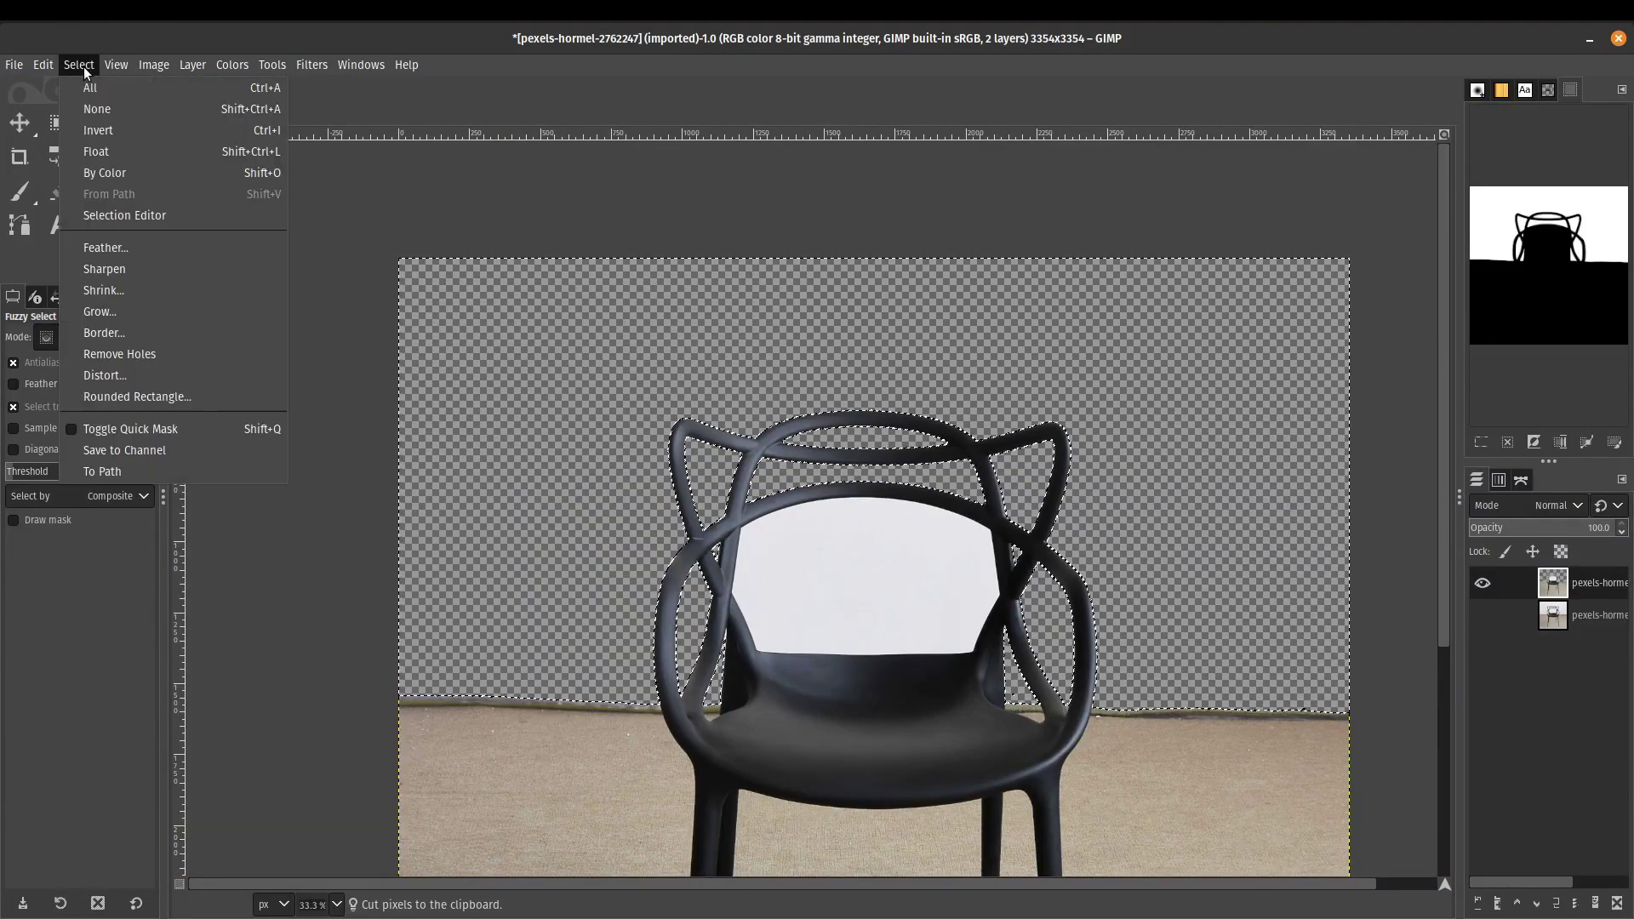
- Clear the selection and zoom out to view the chair against its transparent background
left_click(101, 112)
scroll(753, 467, "up", 2)
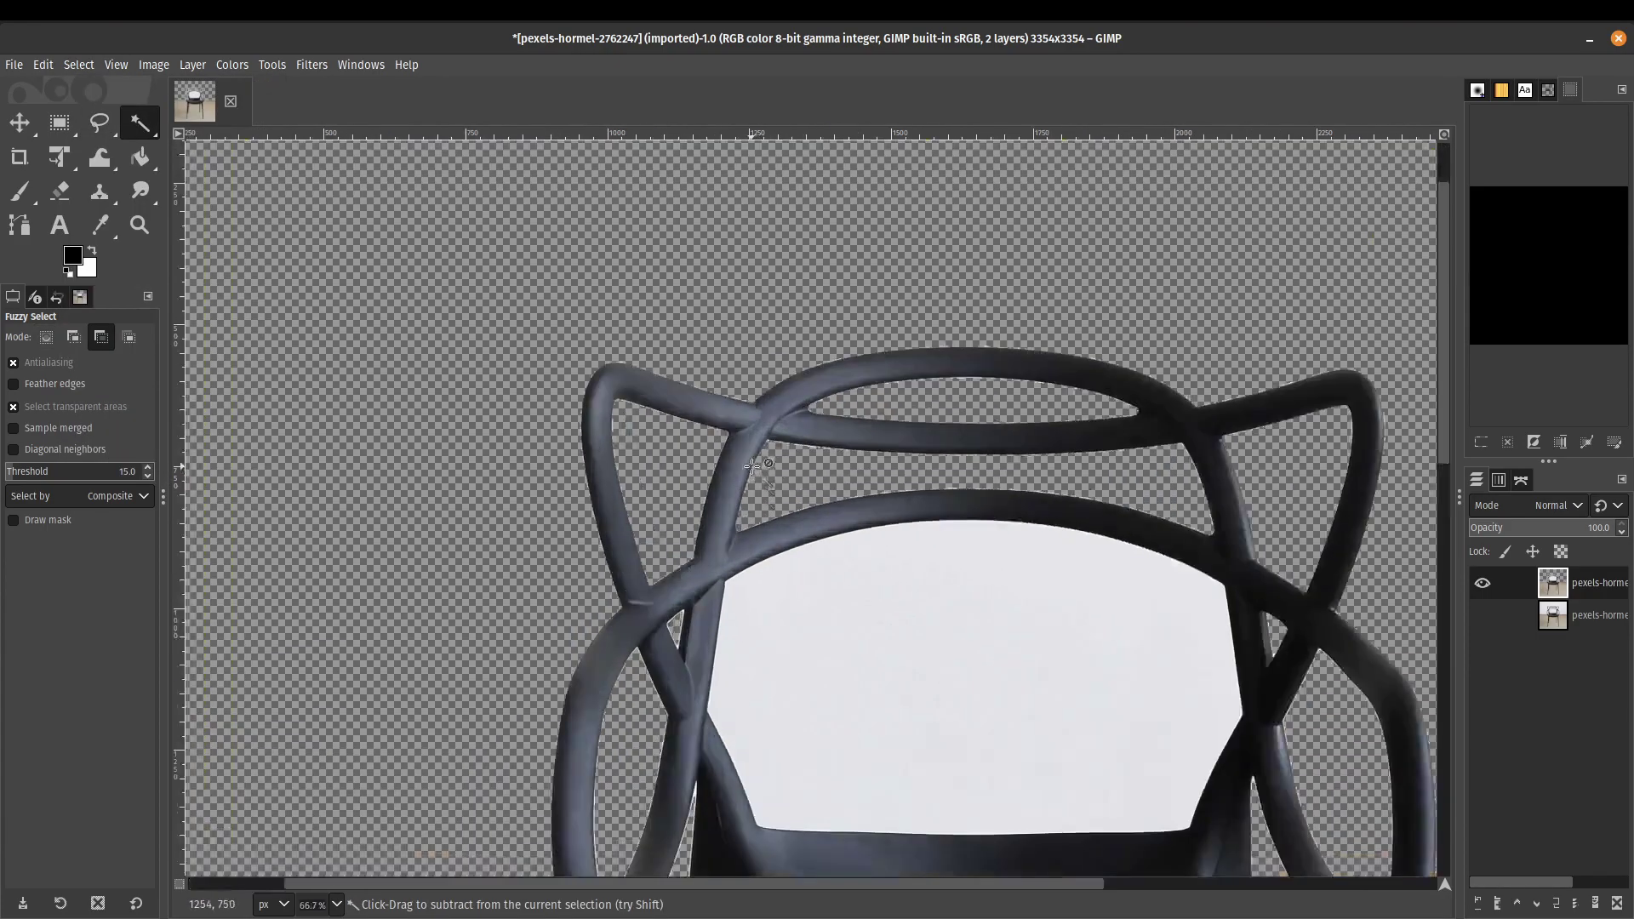
scroll(752, 467, "up", 2)
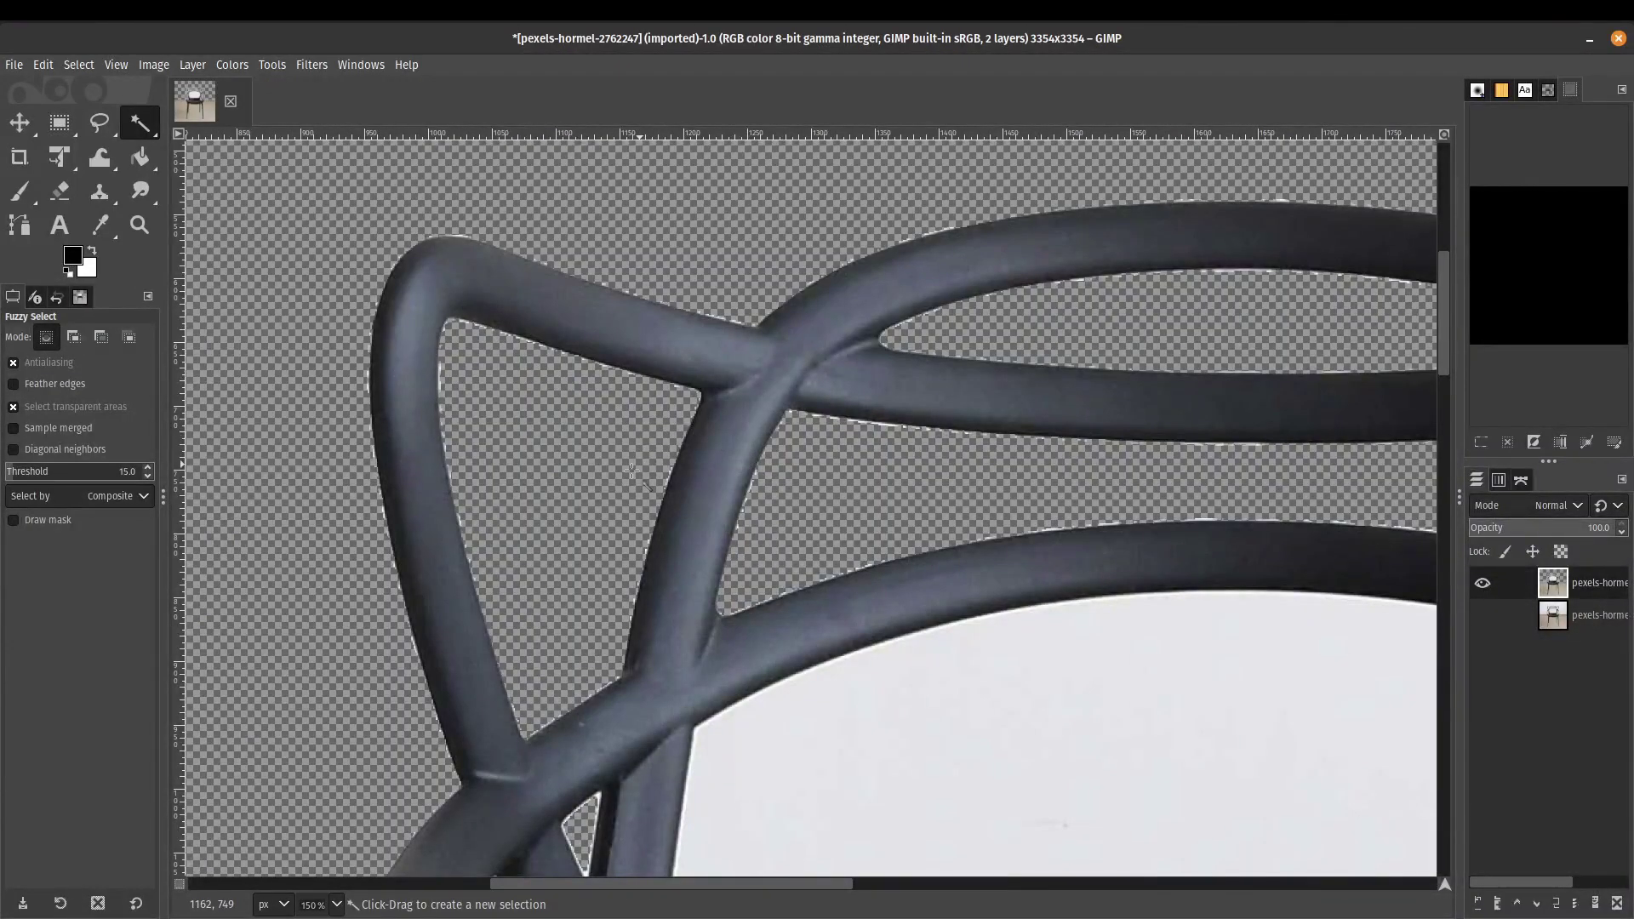
left_click_drag(591, 449, 795, 530)
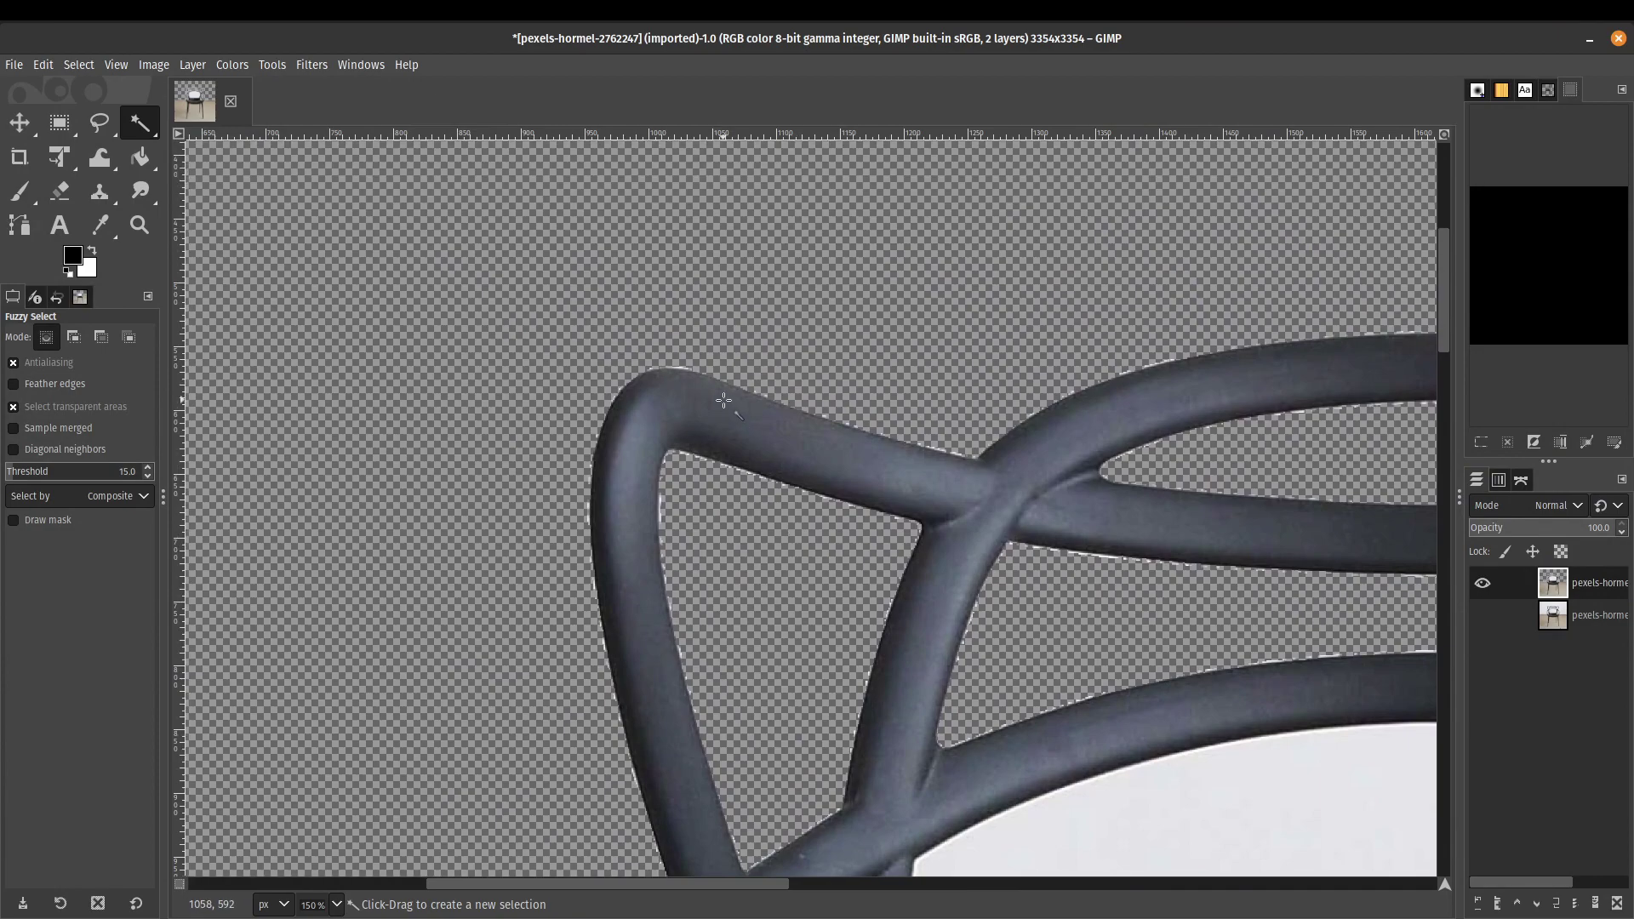
scroll(942, 429, "up", 4)
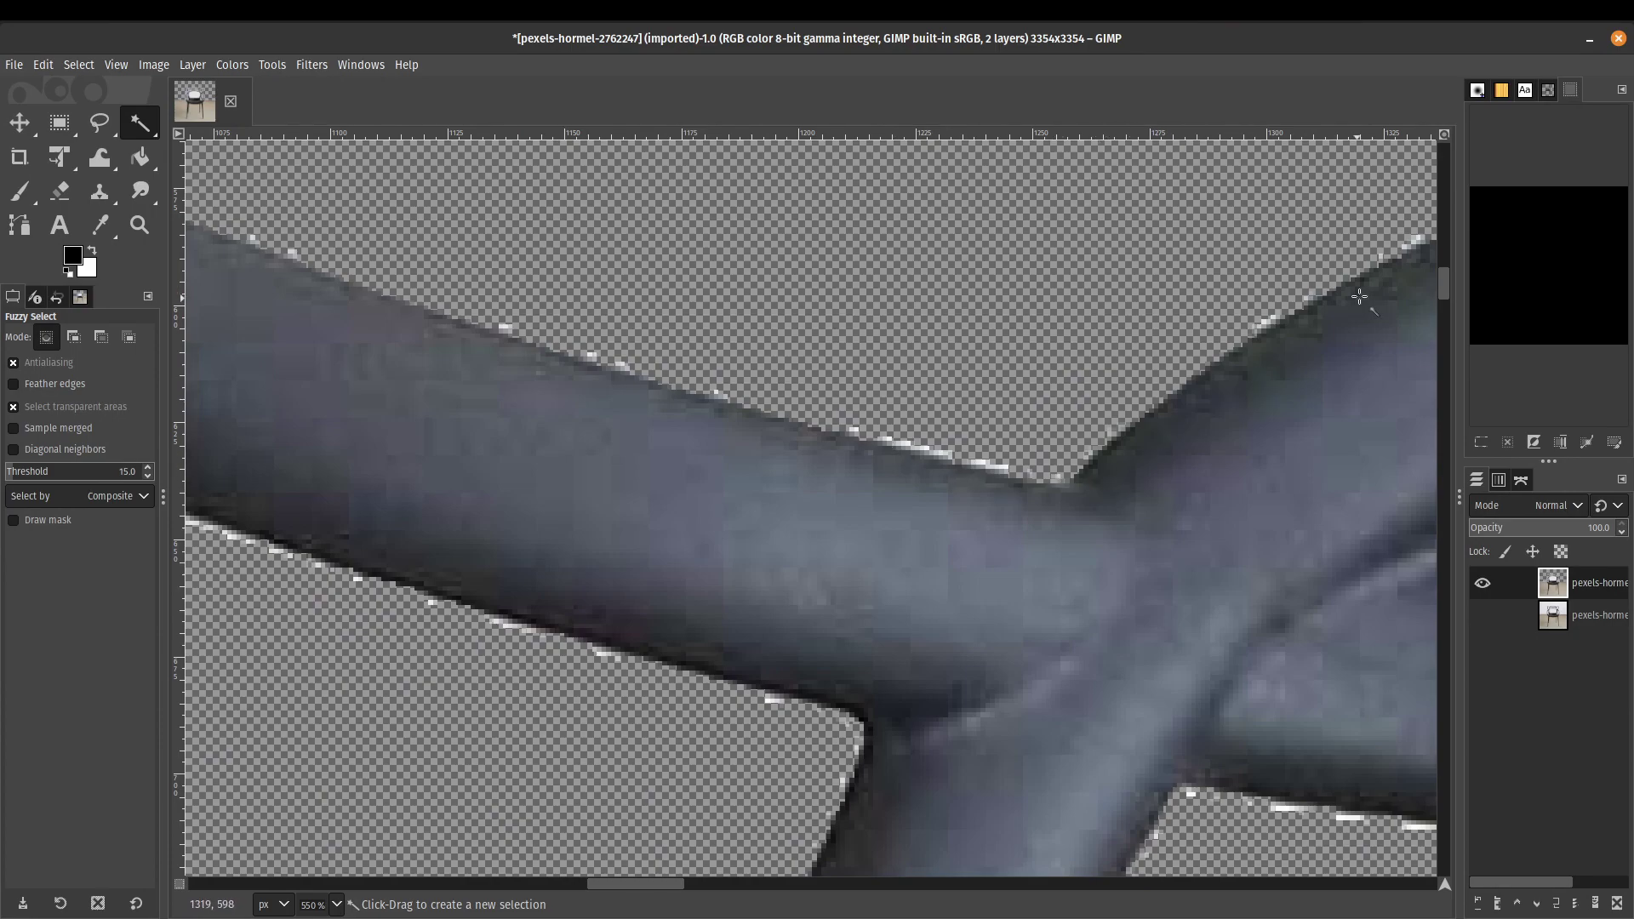
scroll(911, 405, "down", 7)
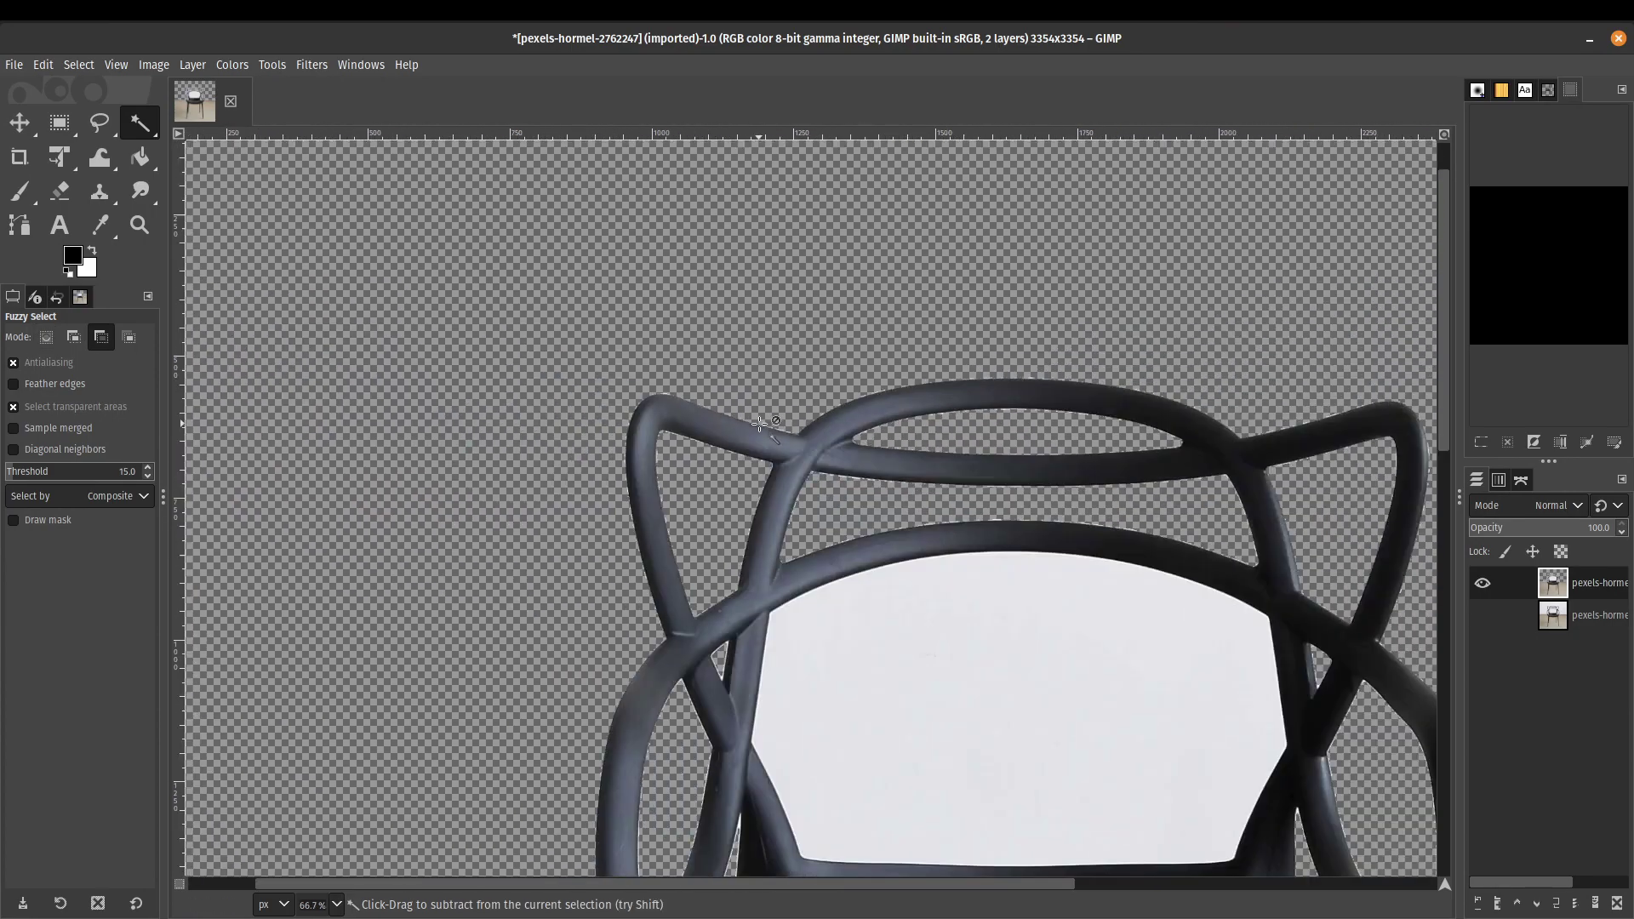
scroll(1022, 502, "down", 3)
scroll(974, 468, "right", 4)
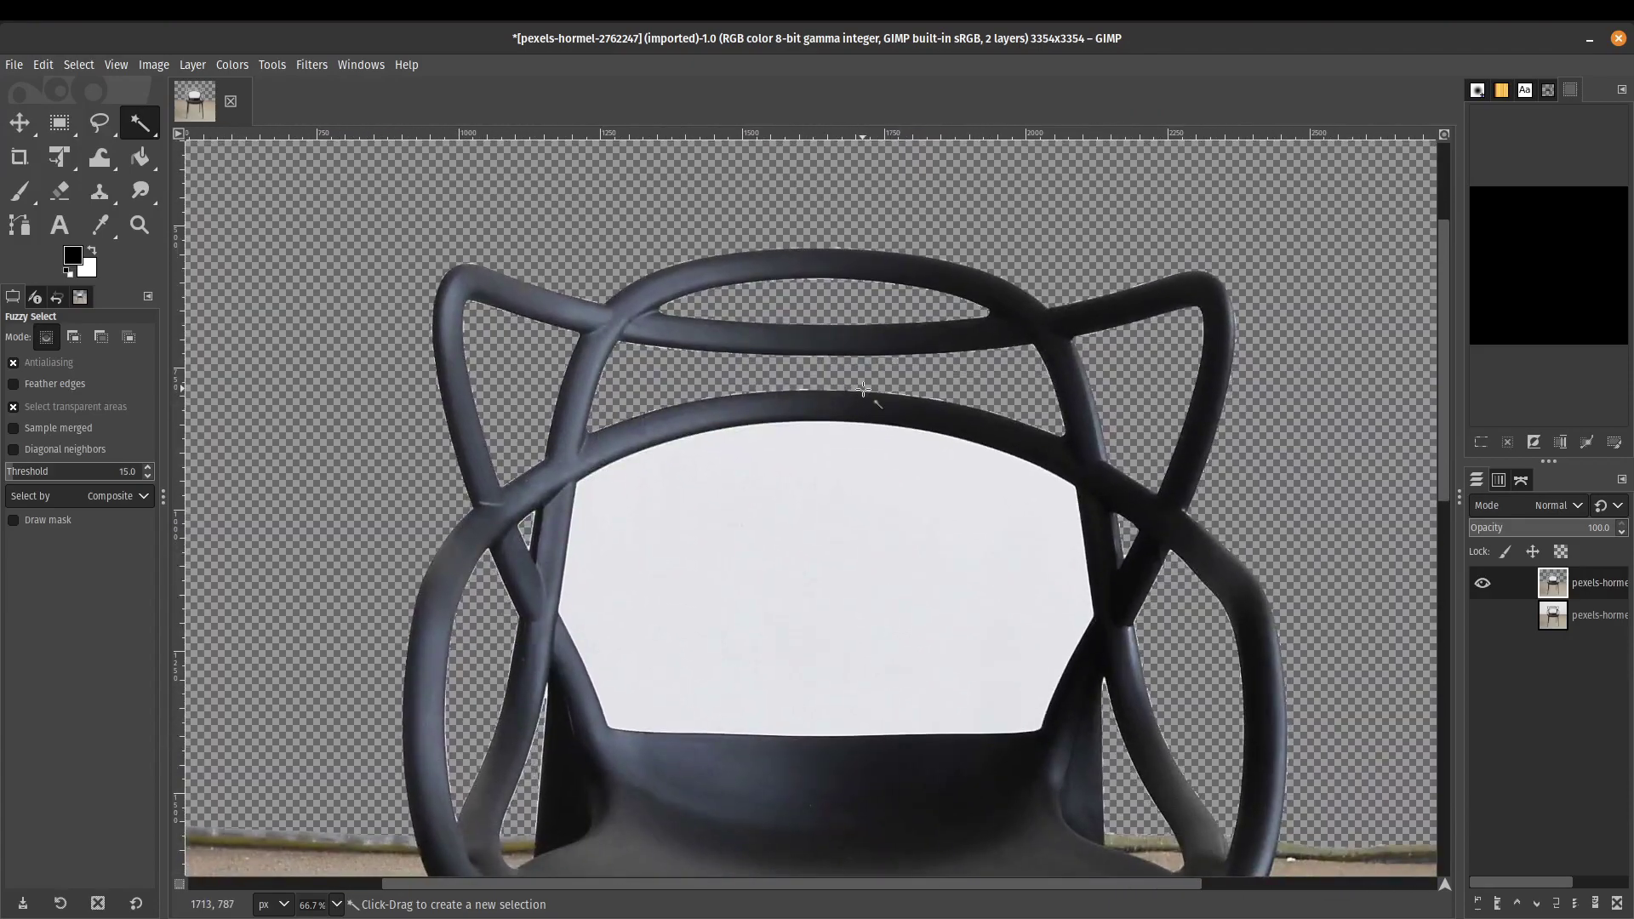
left_click_drag(1207, 632, 1236, 487)
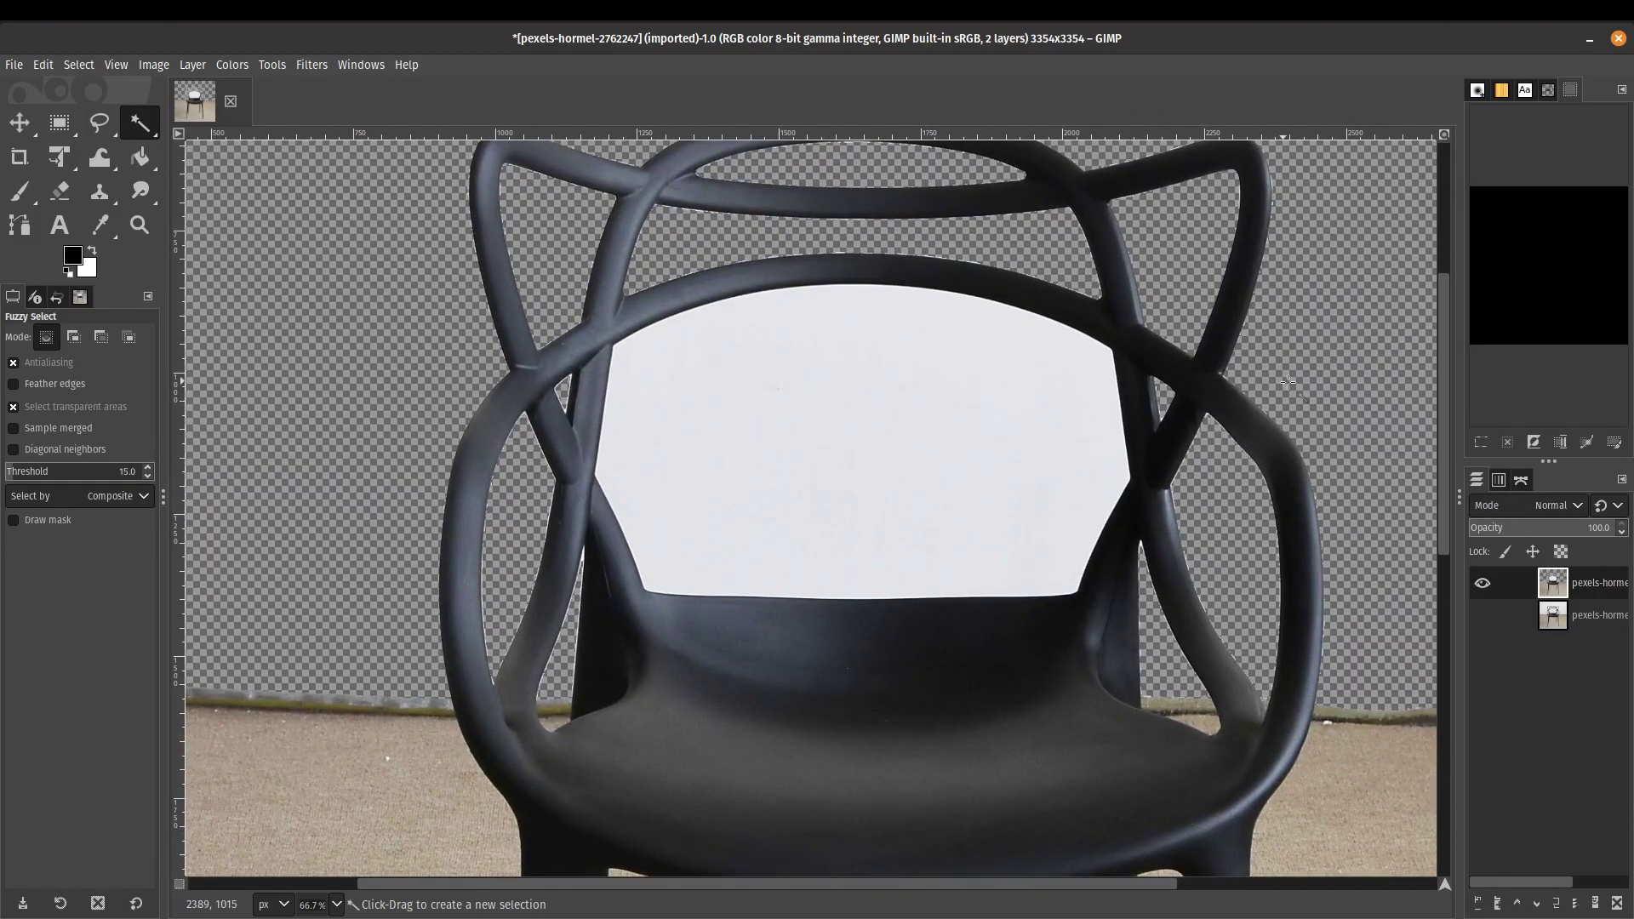
scroll(1292, 379, "down", 2)
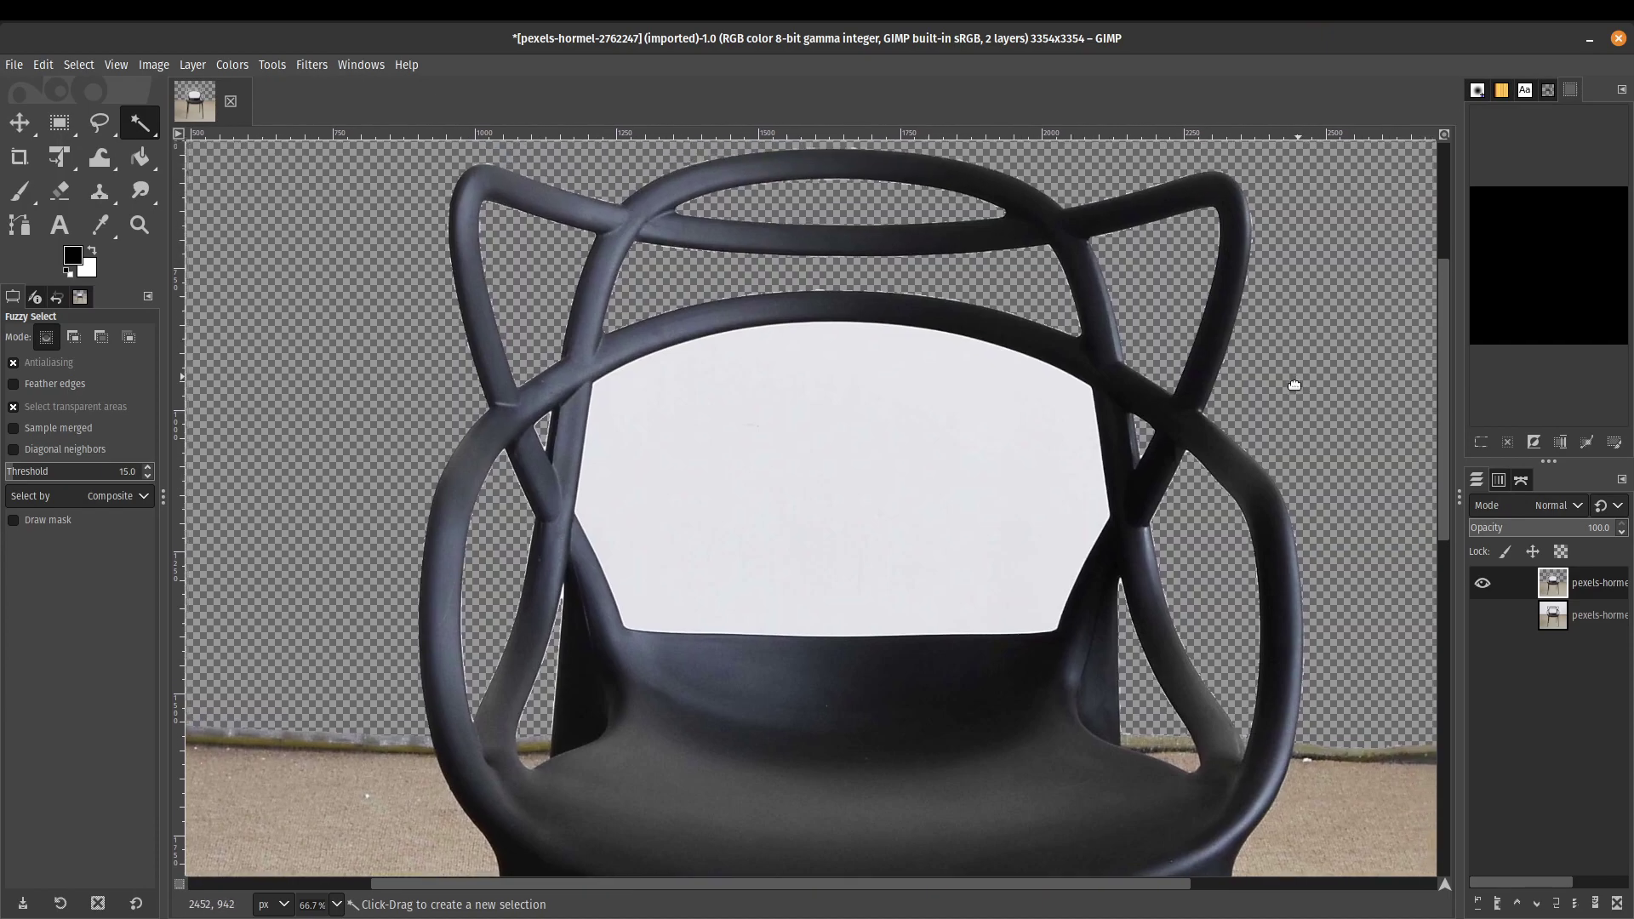
scroll(1306, 388, "down", 1)
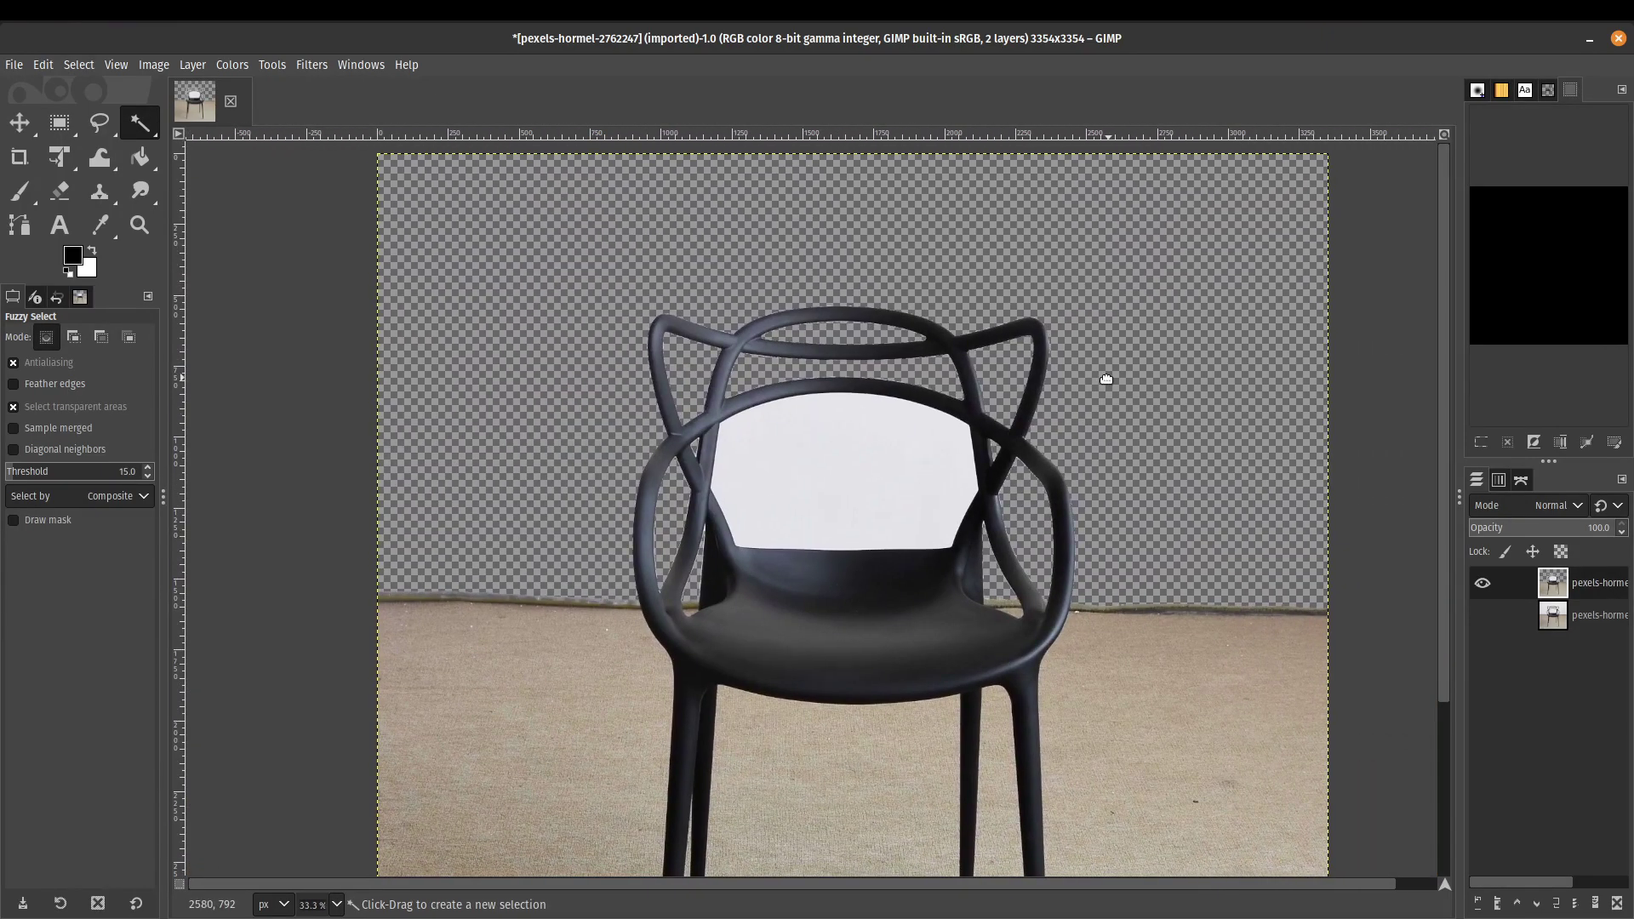
key("ctrl")
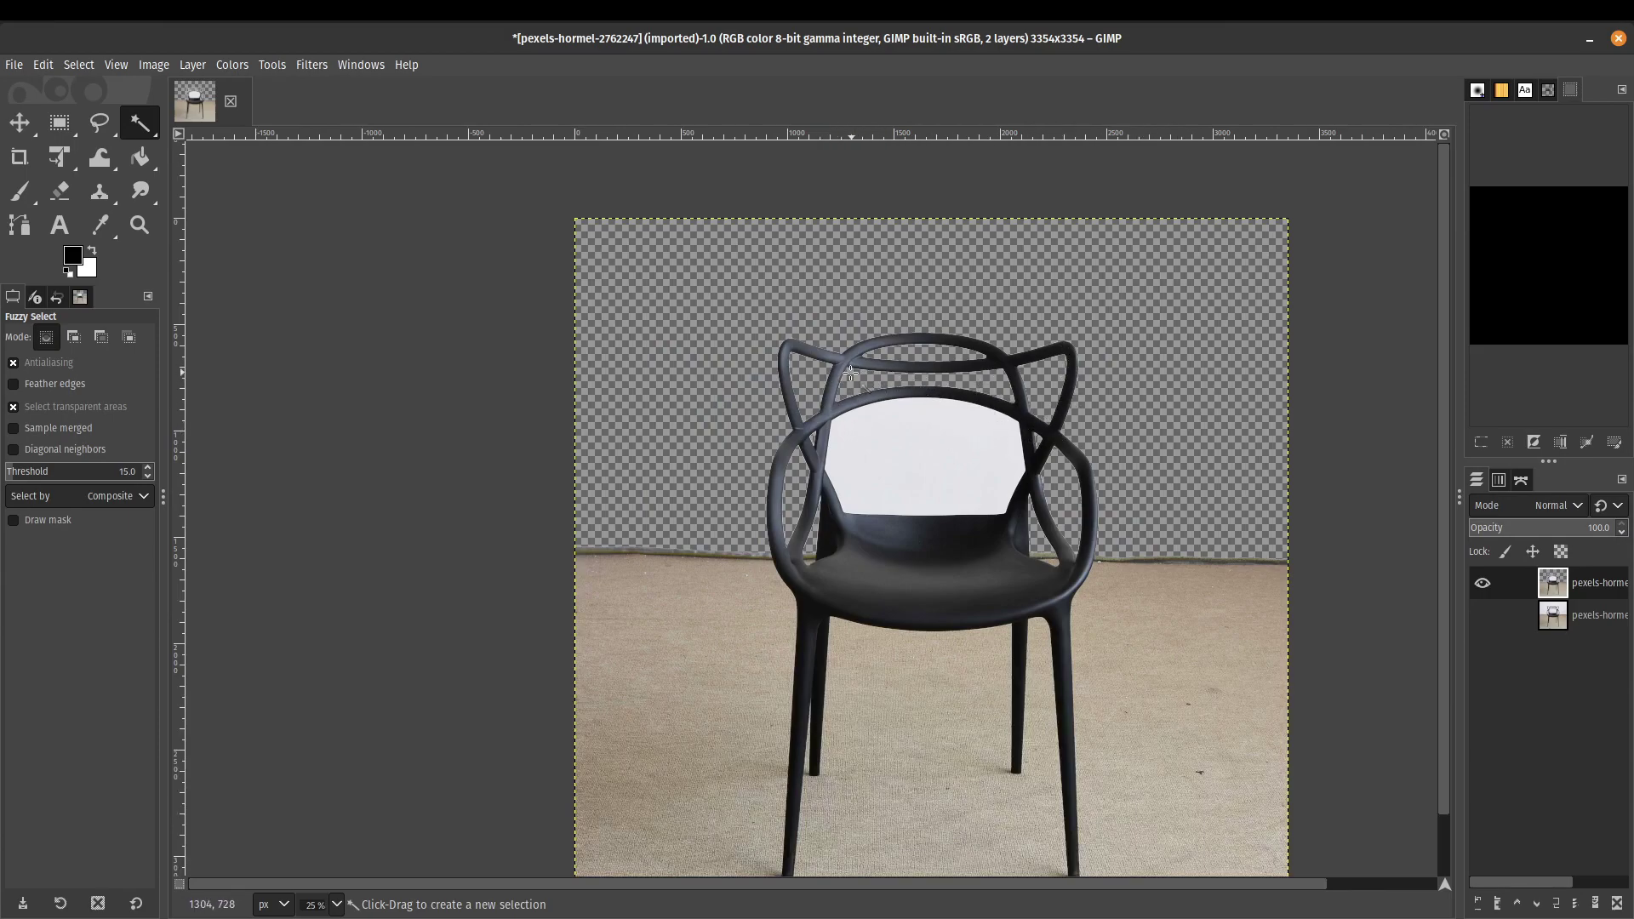
- Switch to the Paths tool and zoom to 800% on the backrest opening's inner top-left corner
key("b")
key("shift+ctrl+j")
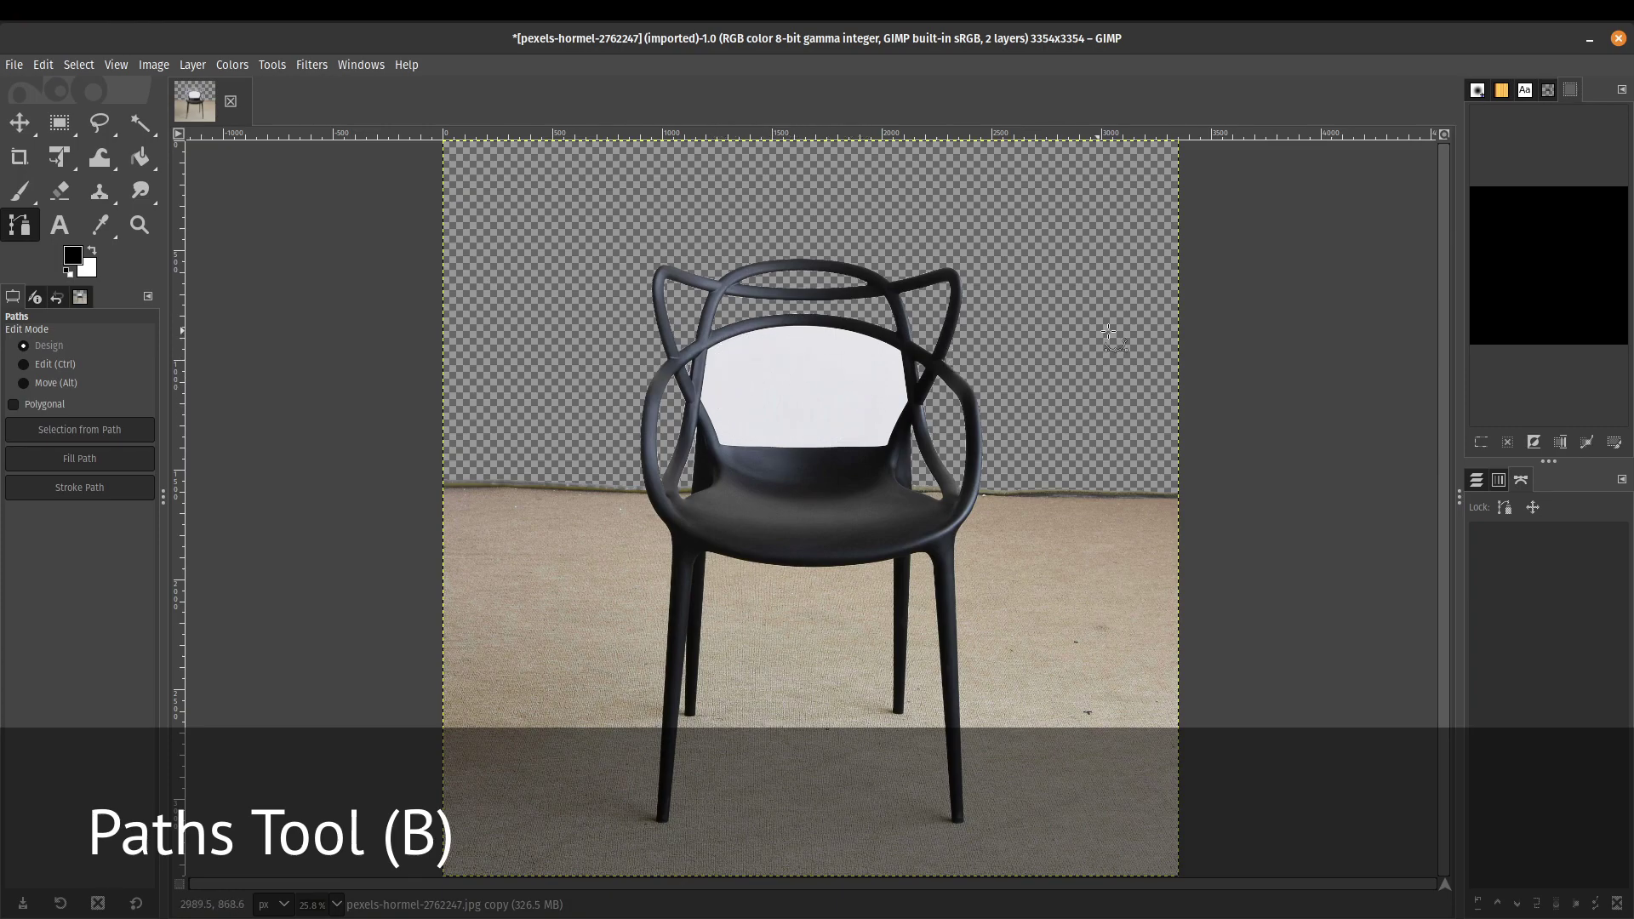
scroll(727, 355, "up", 2)
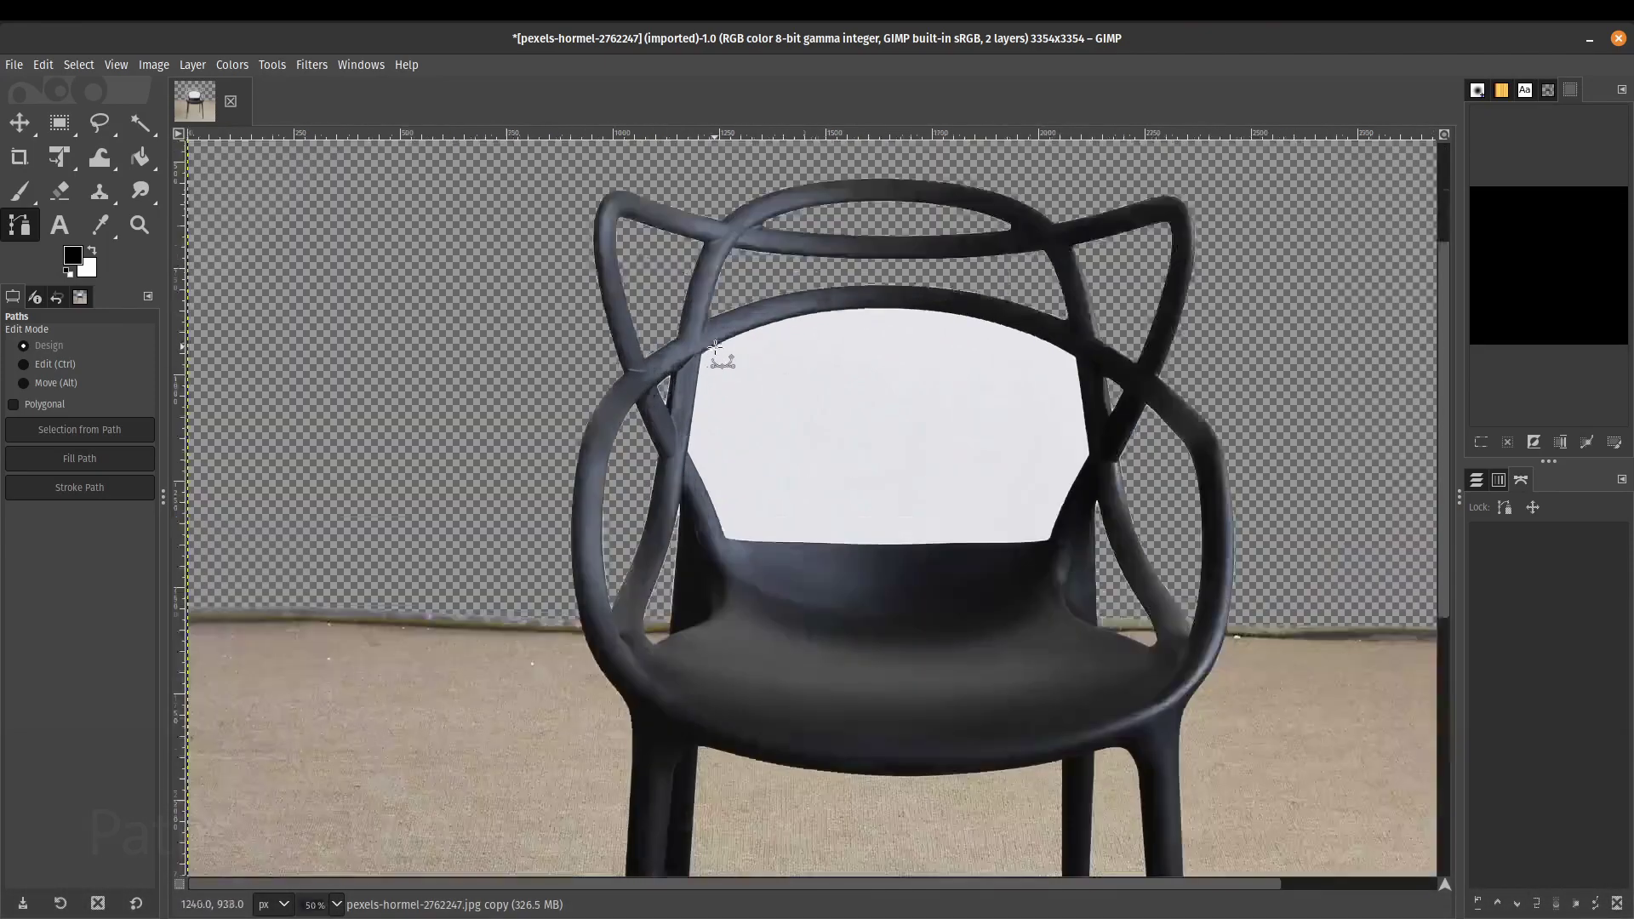
scroll(716, 346, "up", 5)
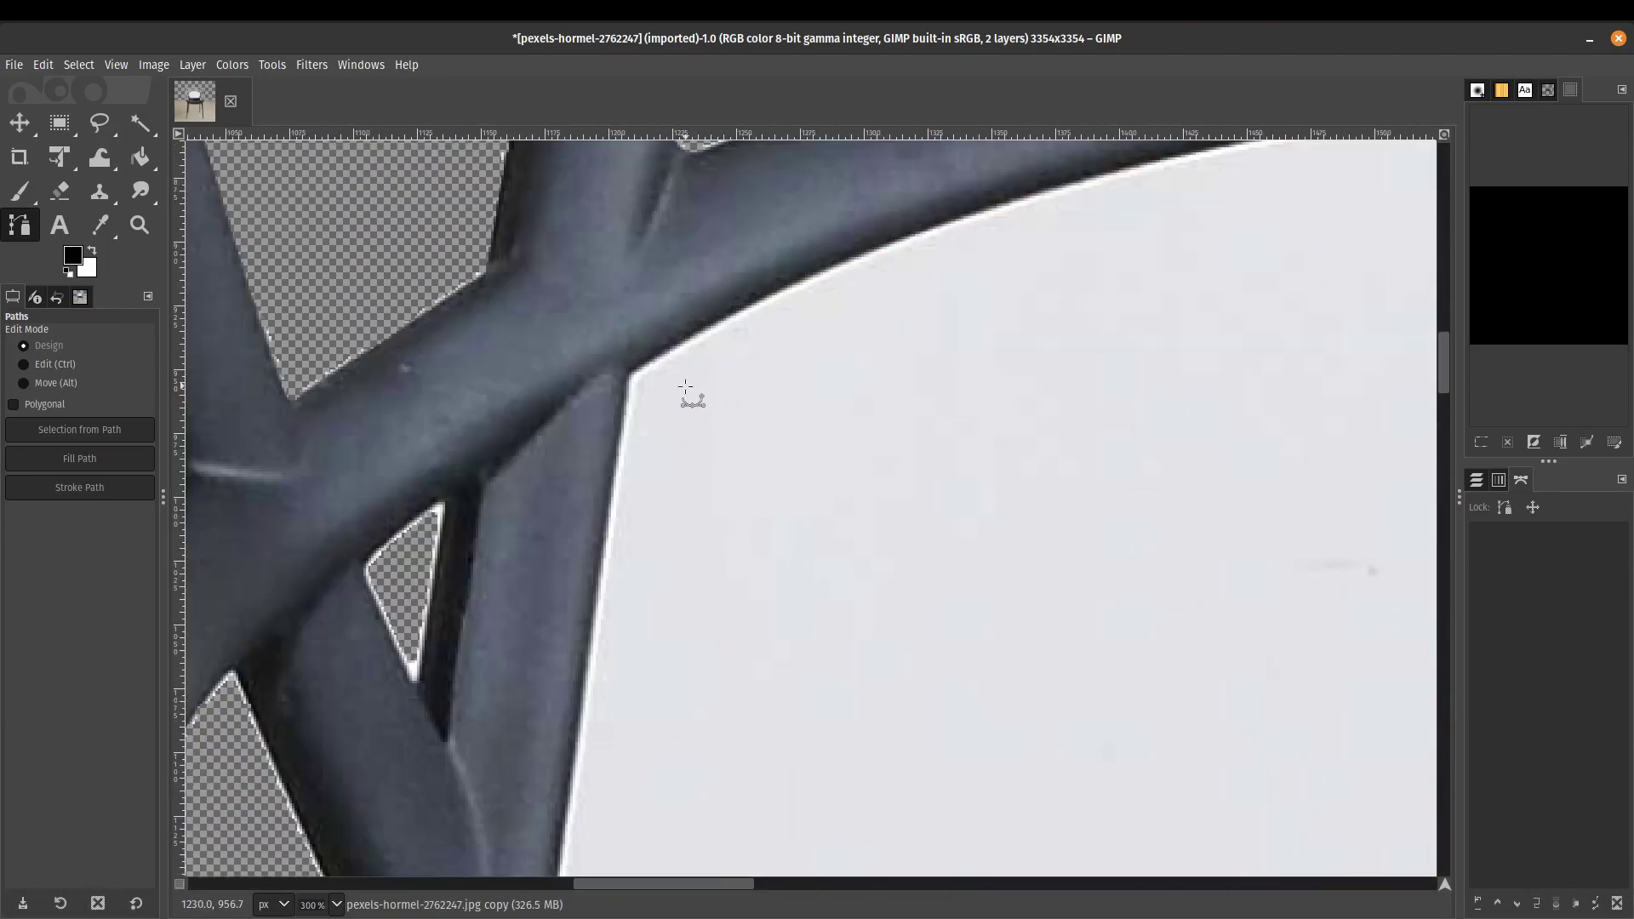
scroll(685, 387, "up", 3)
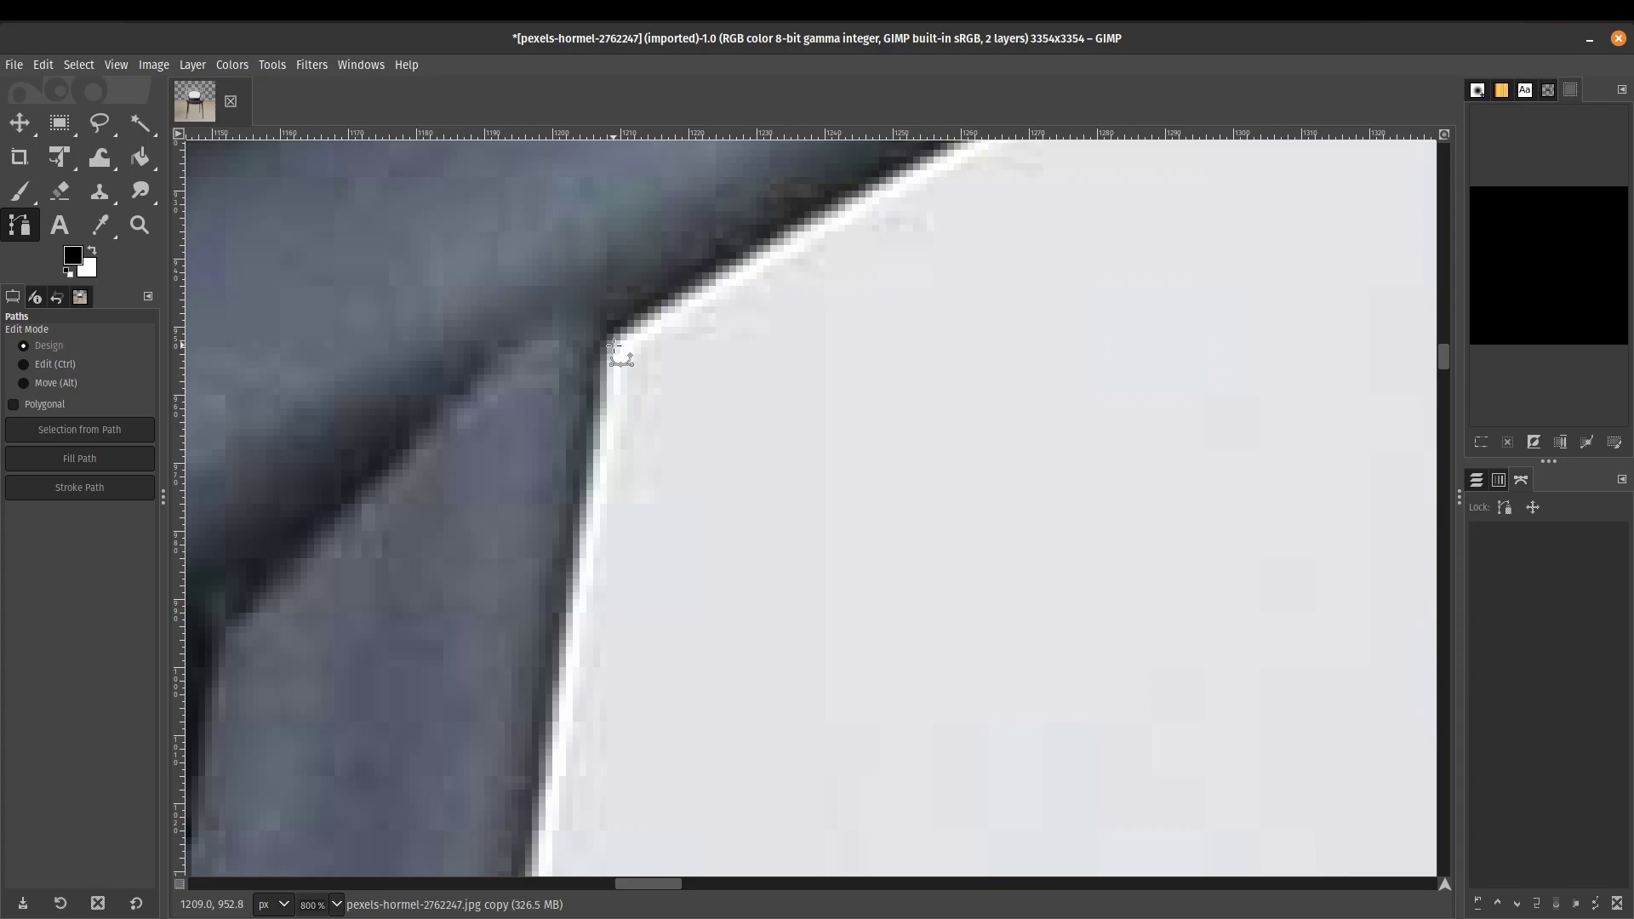
- Place path anchors from the opening's top-left corner along the inner curve and down the right edge
left_click(614, 346)
scroll(788, 359, "down", 3)
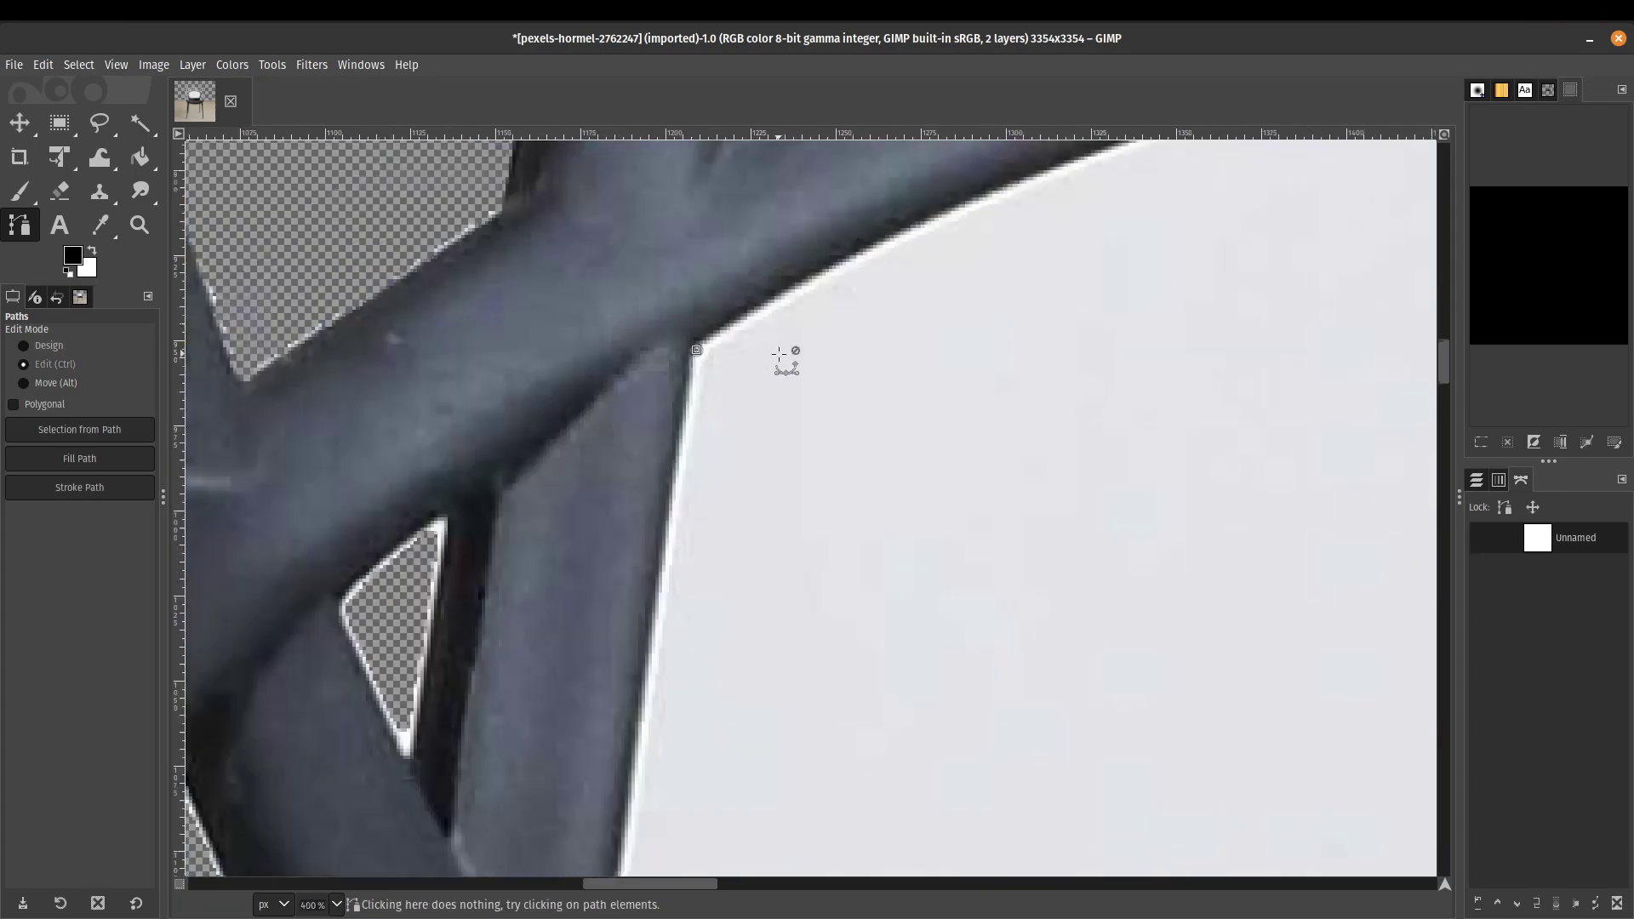
scroll(791, 359, "right", 5)
scroll(893, 405, "up", 3)
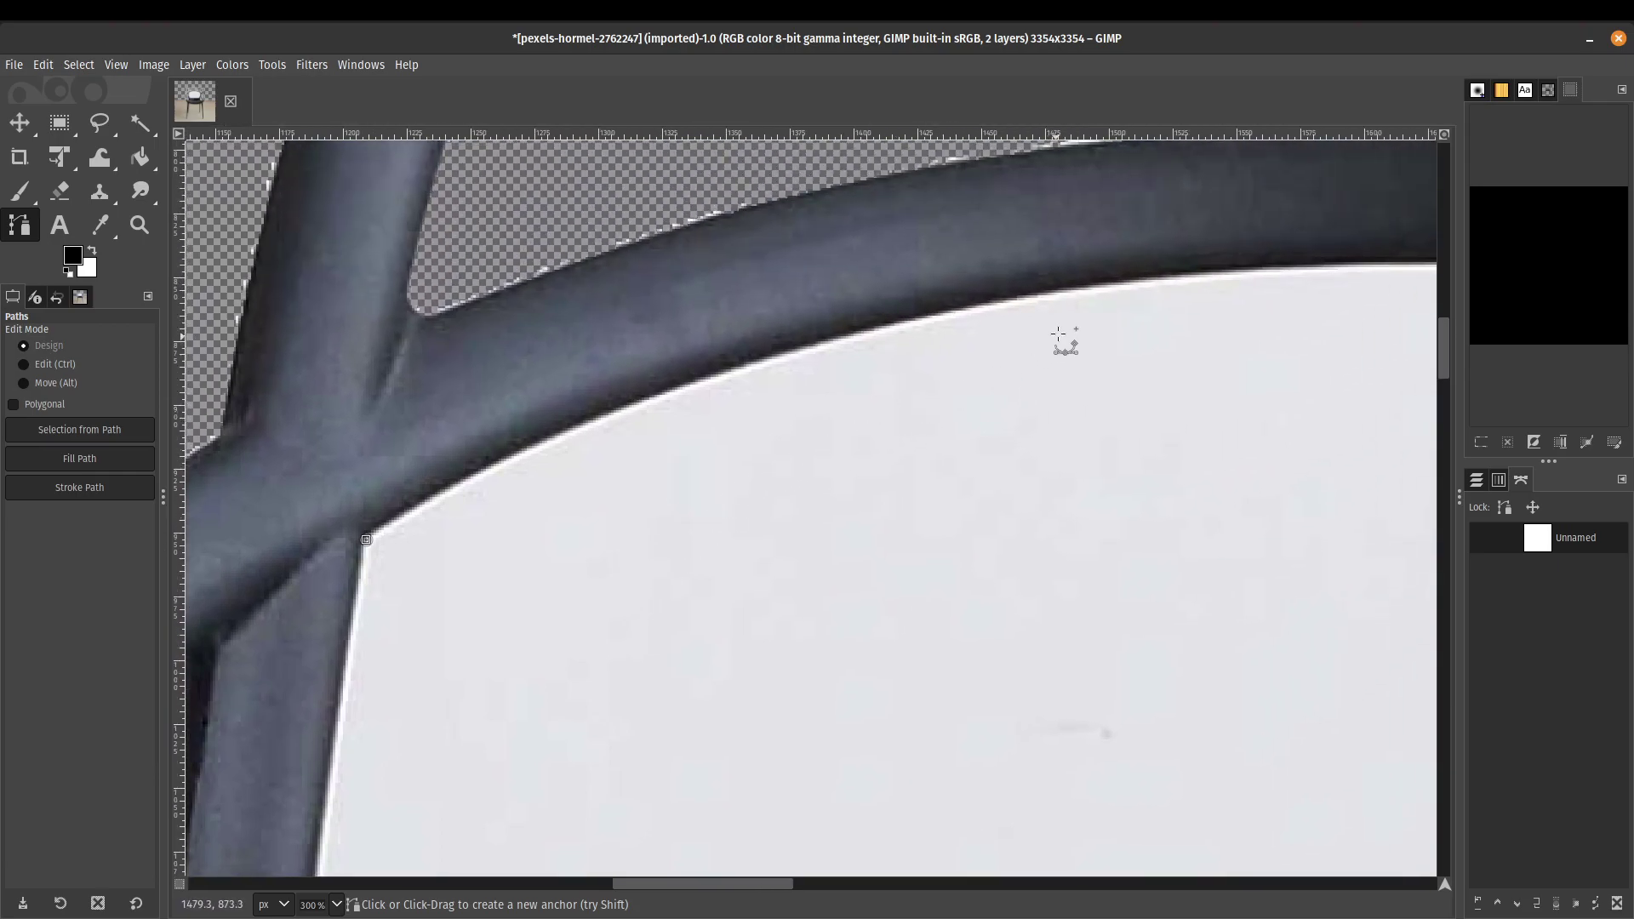
left_click(1082, 286)
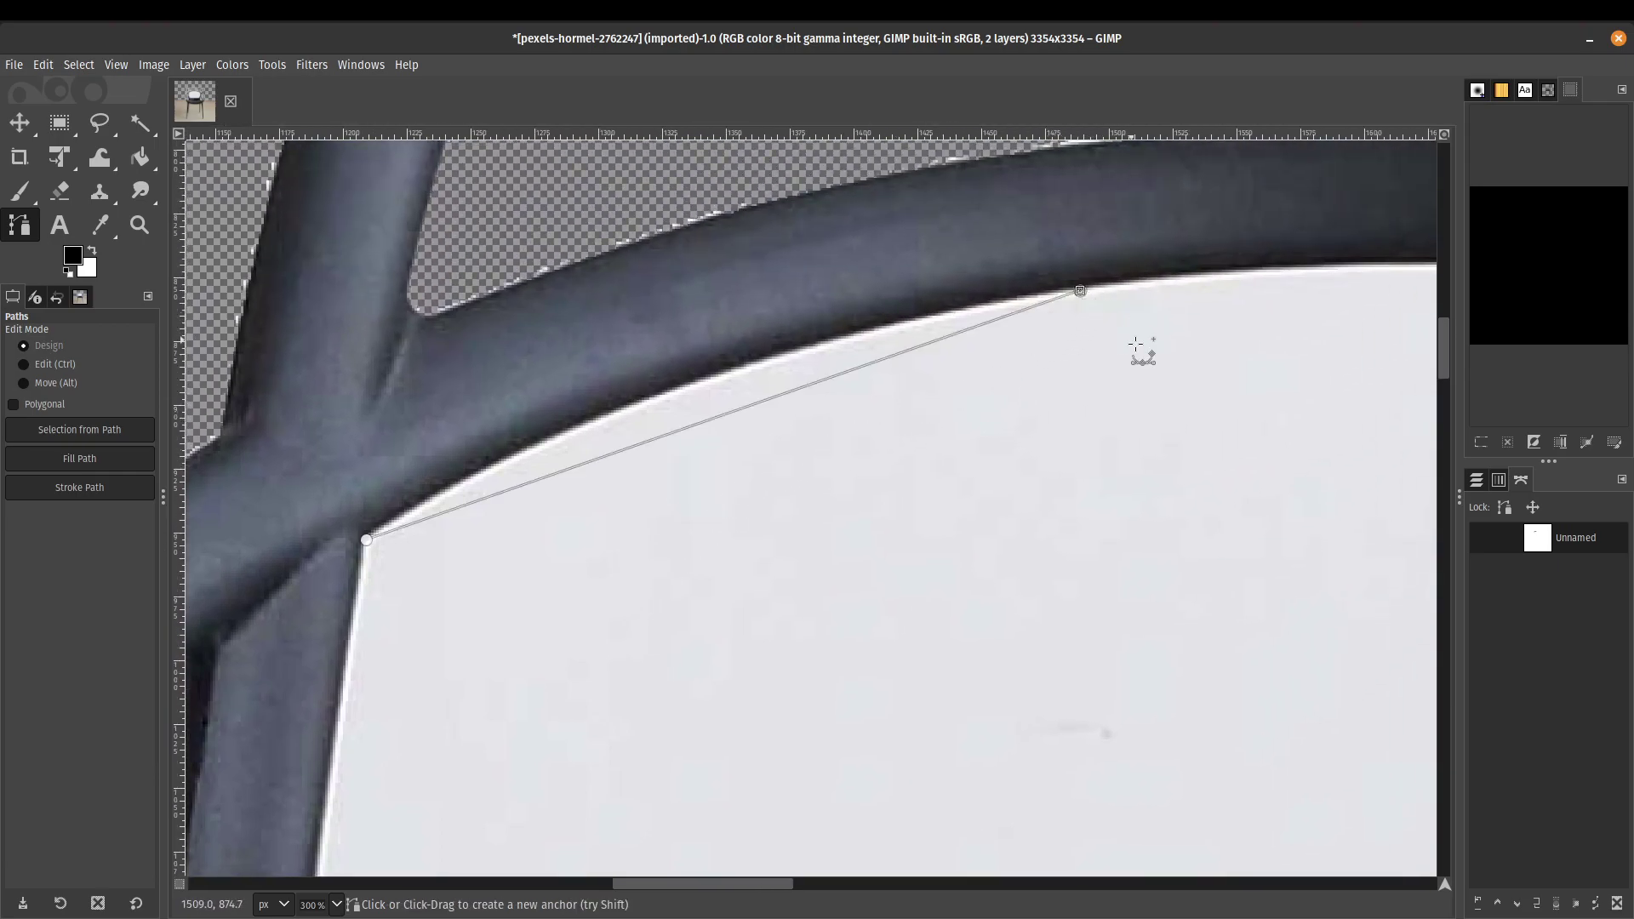
scroll(1142, 350, "right", 10)
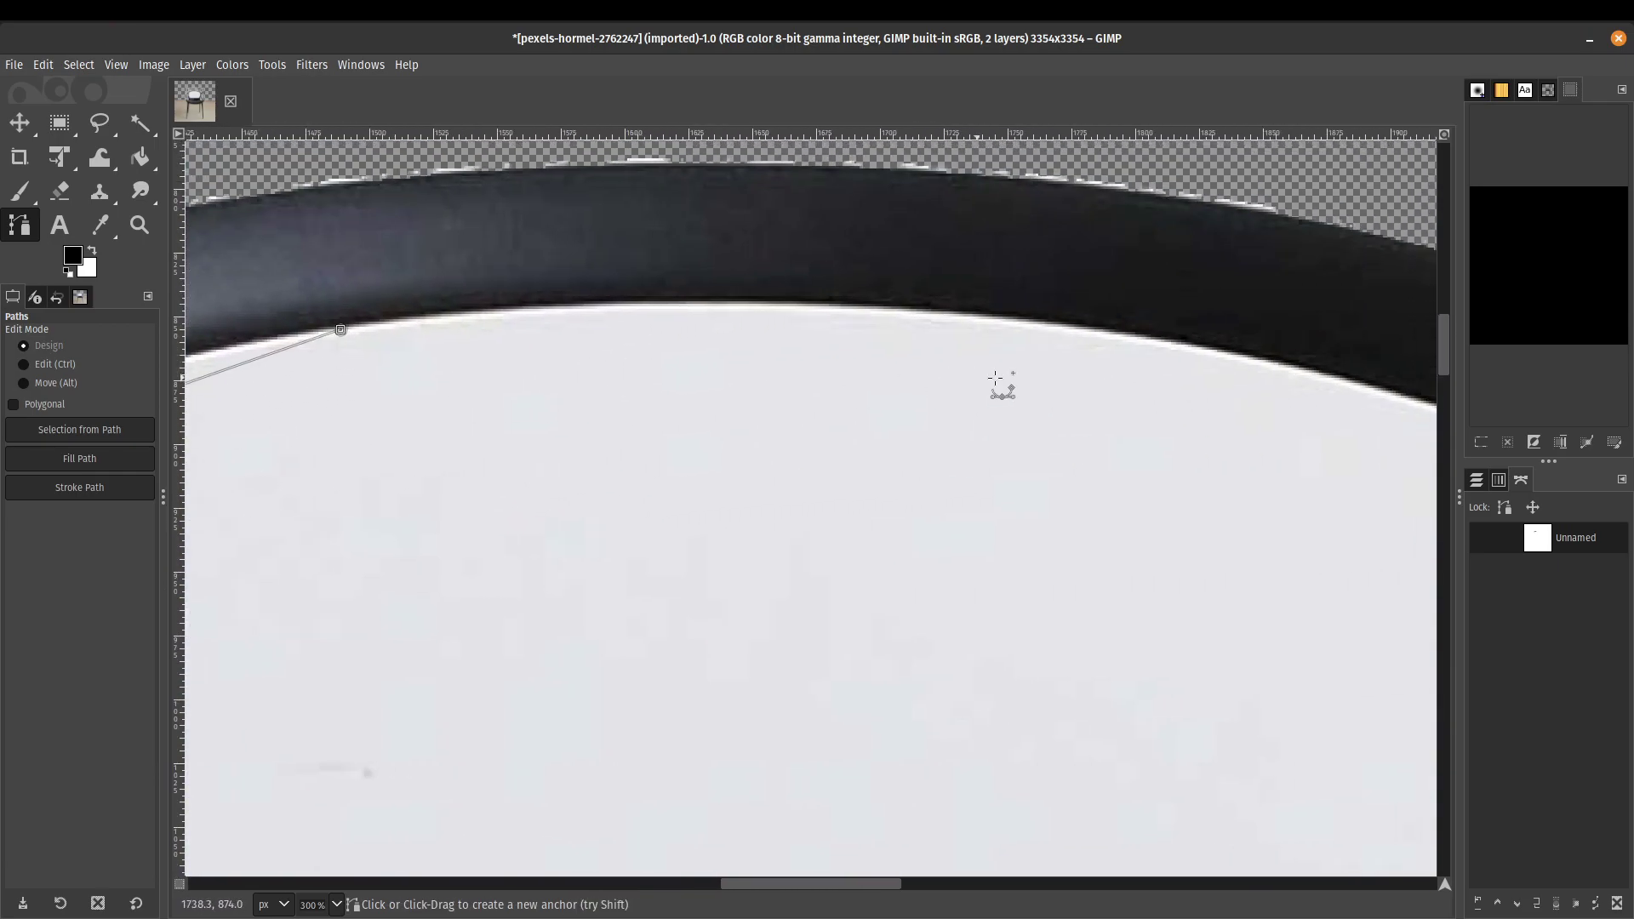
left_click(1178, 343)
scroll(1215, 470, "right", 6)
scroll(1215, 471, "down", 1)
scroll(714, 373, "right", 2)
scroll(715, 373, "down", 1)
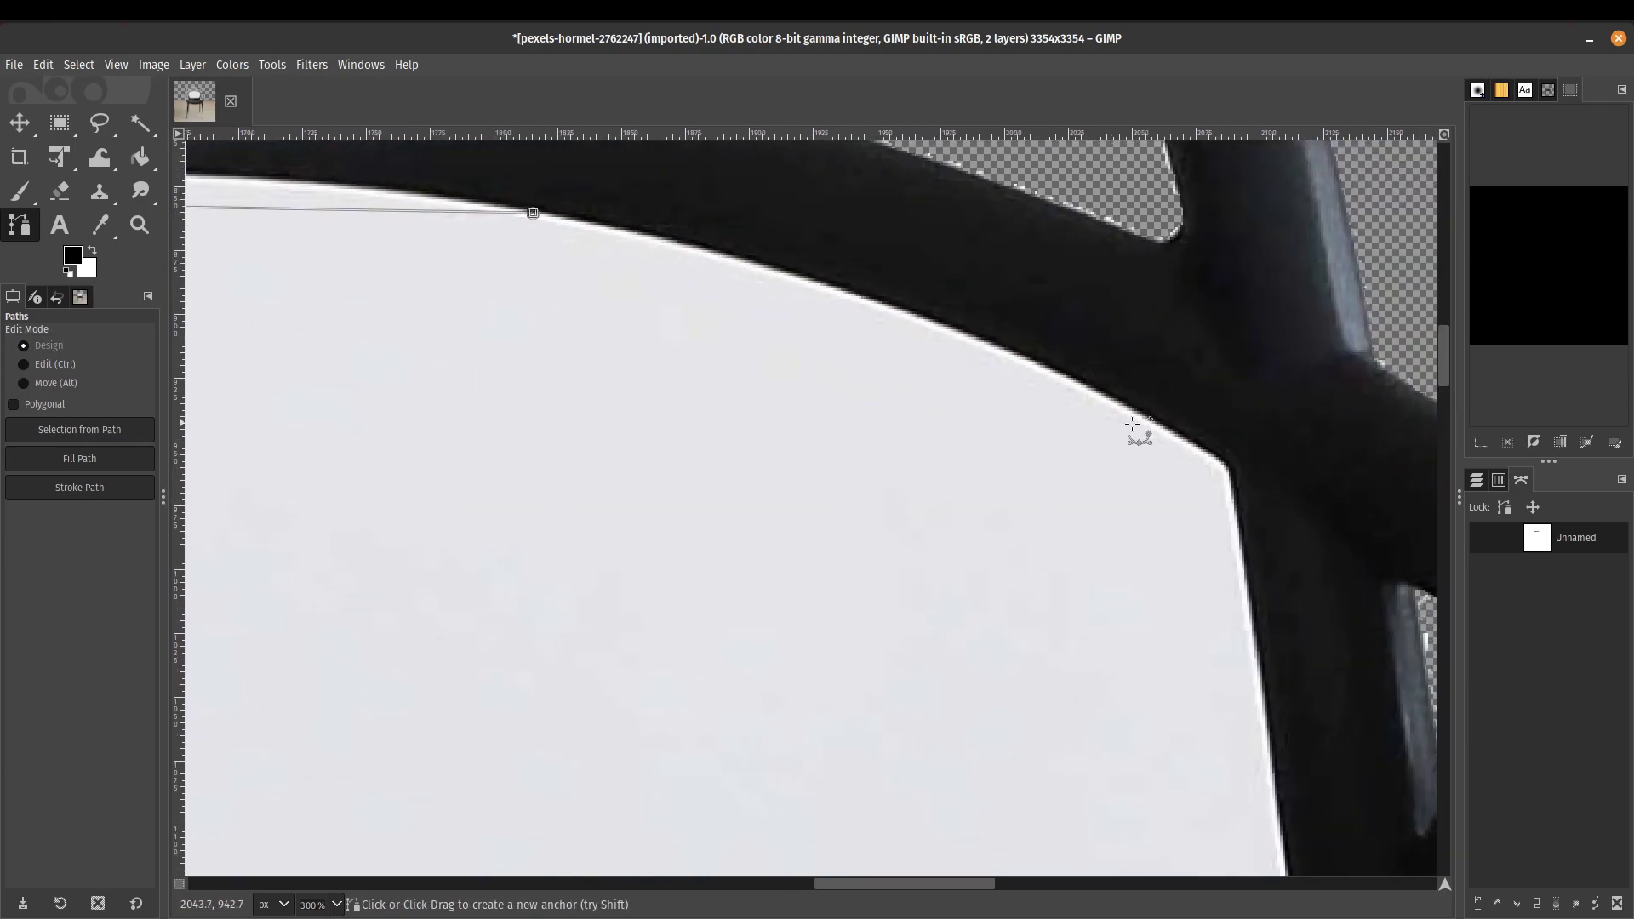
left_click(1227, 467)
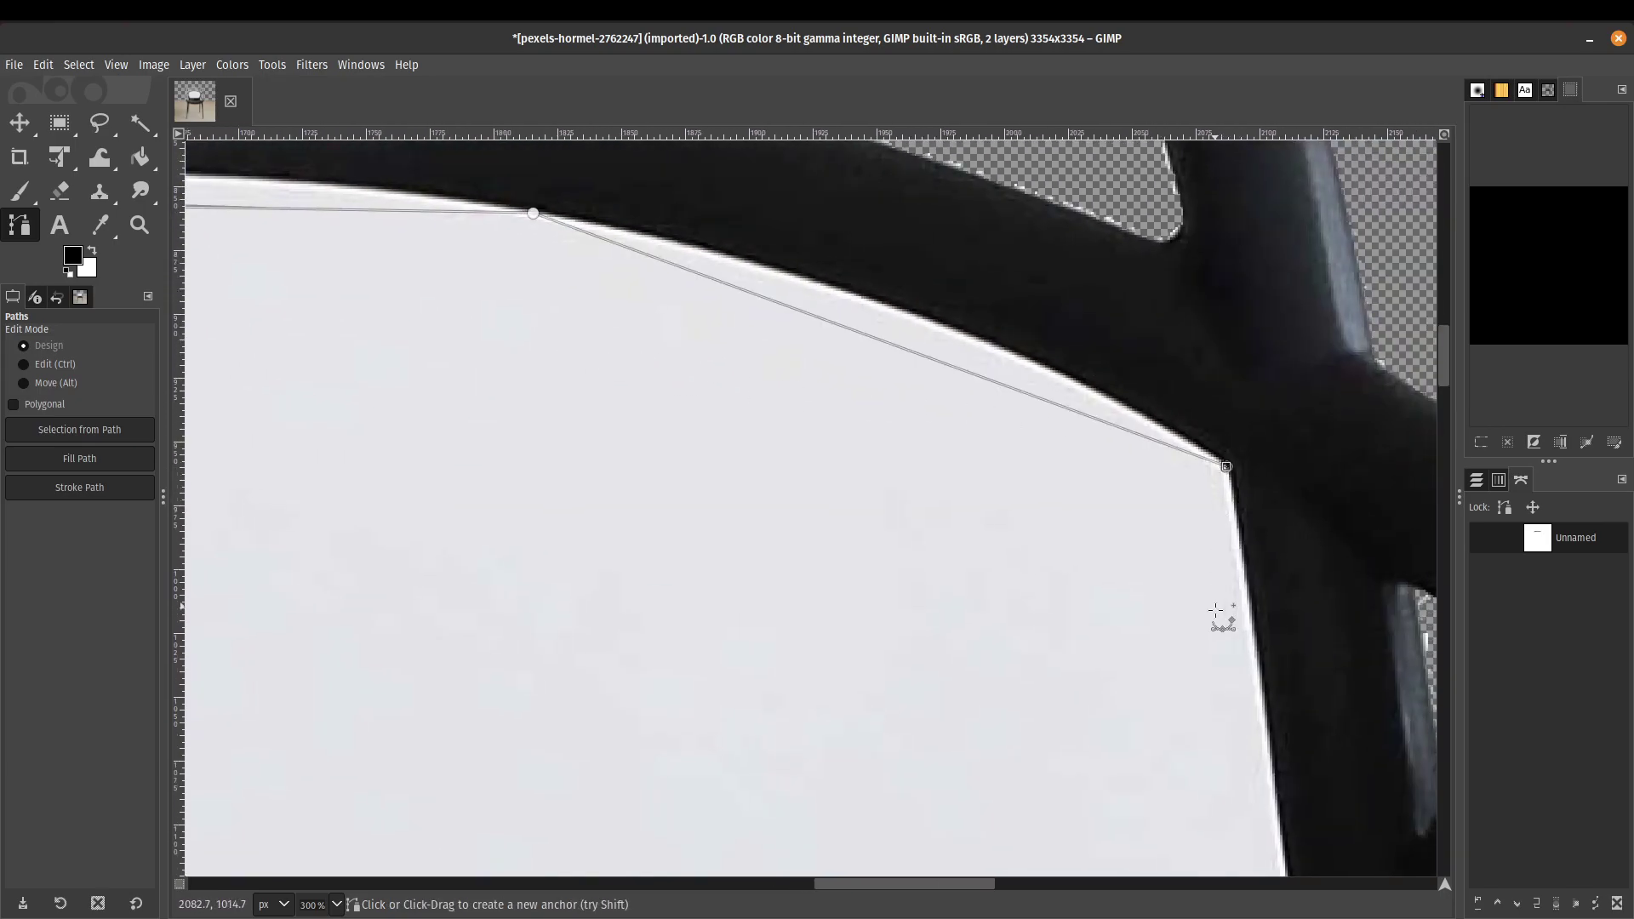
scroll(1220, 618, "down", 7)
scroll(1221, 619, "right", 3)
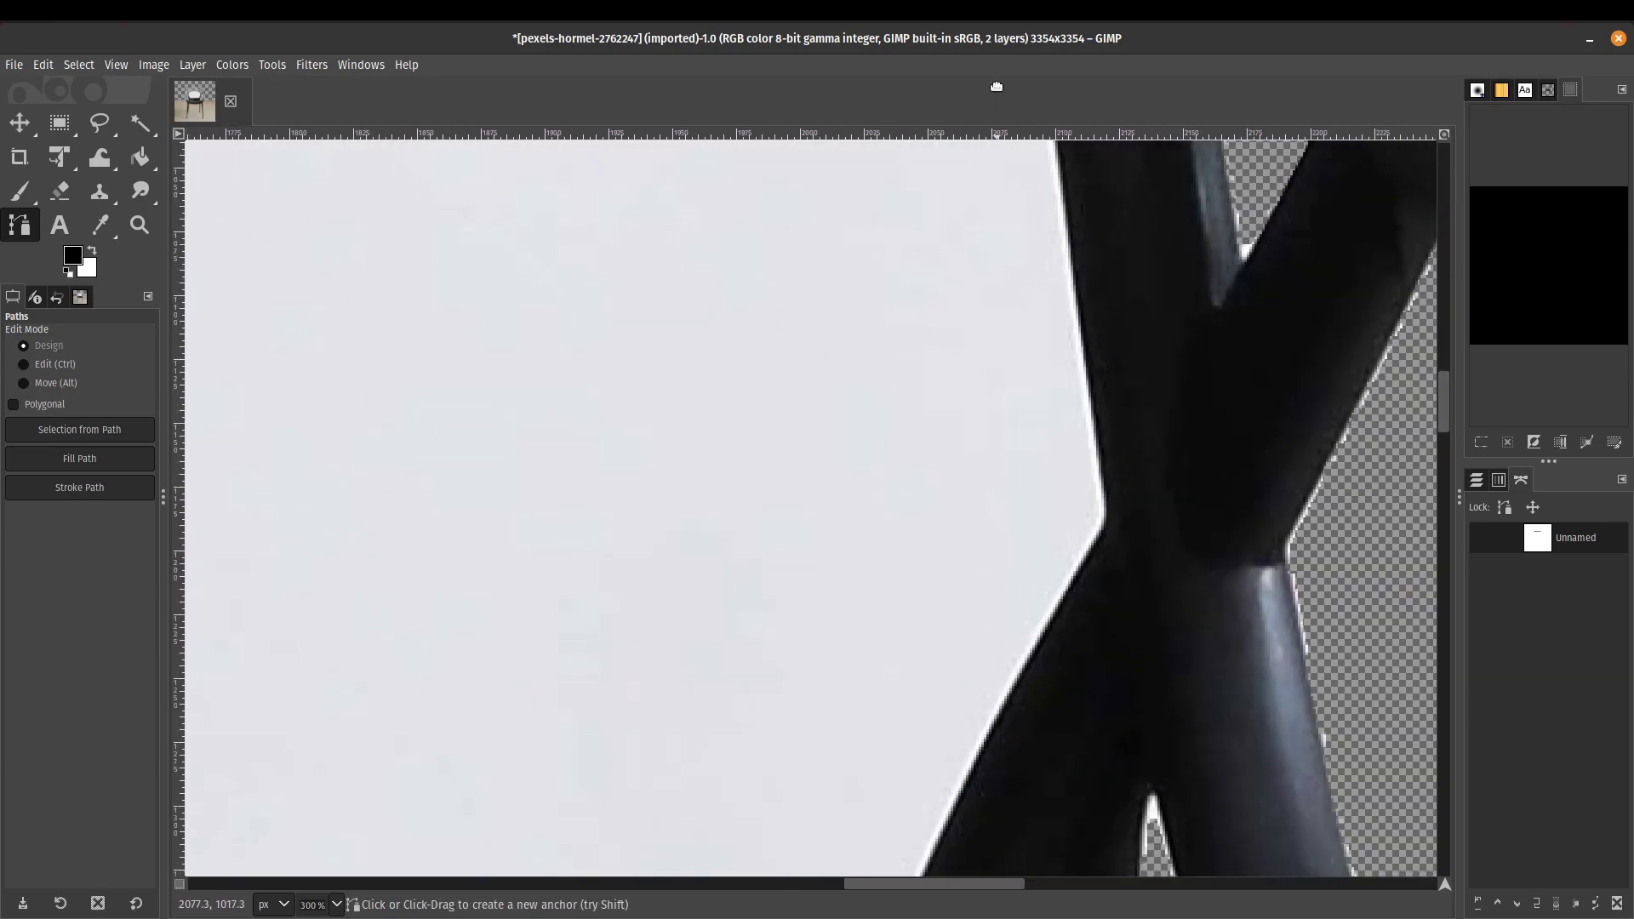
left_click(1103, 502)
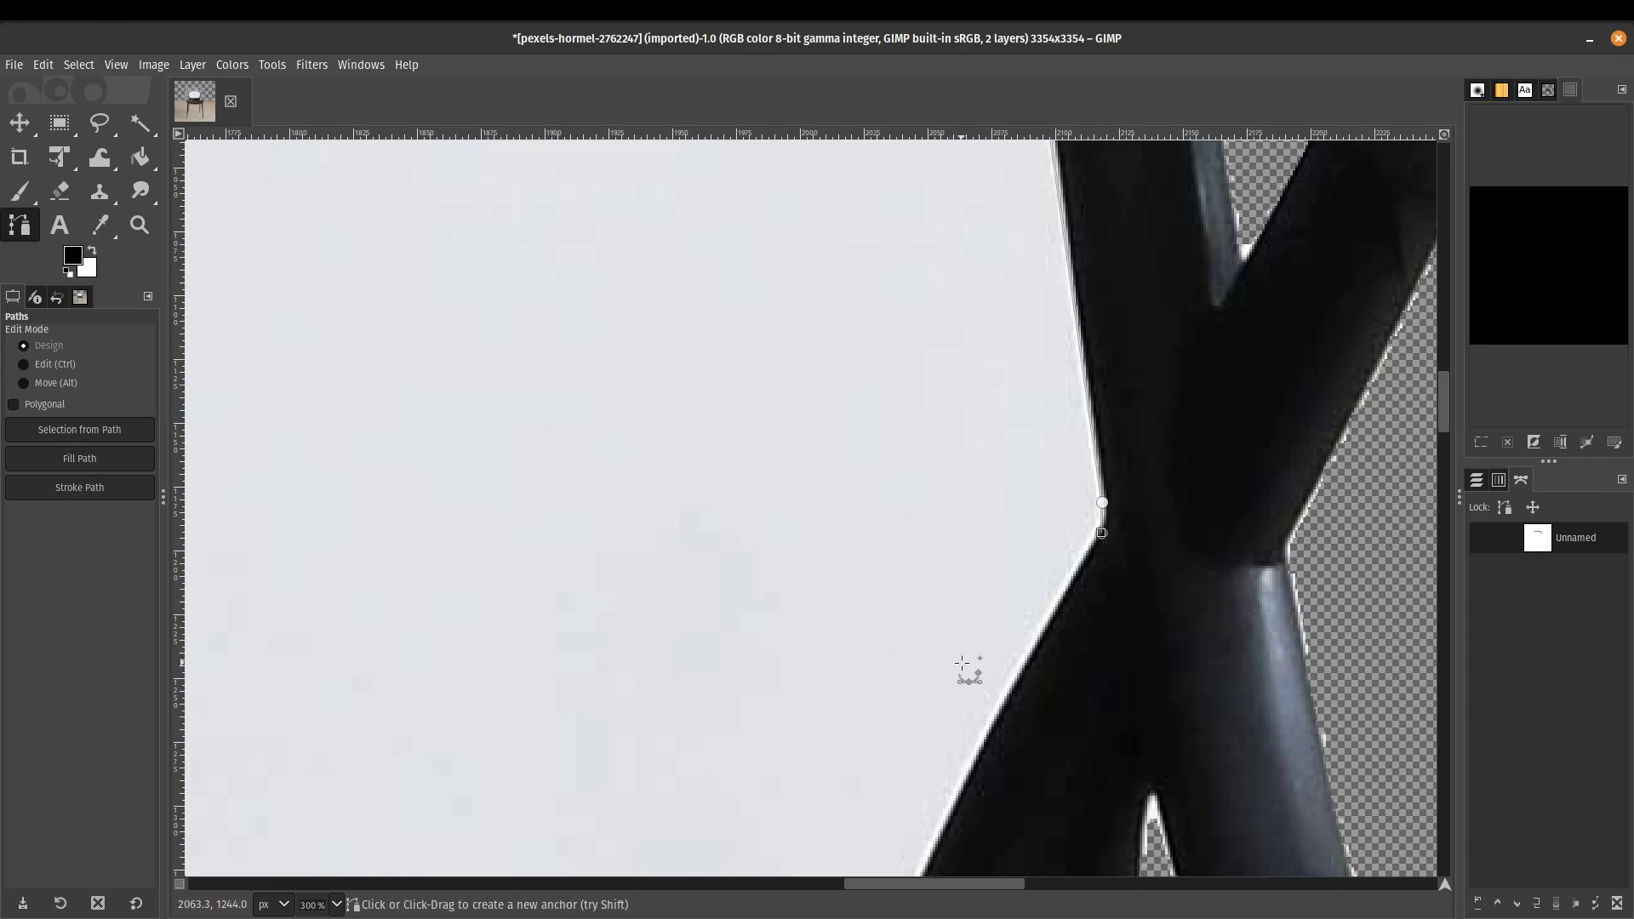
- Continue anchors along the seat's top edge, the lower-left corner and up the left edge
scroll(967, 668, "down", 5)
left_click(890, 494)
left_click(862, 520)
scroll(668, 534, "down", 1)
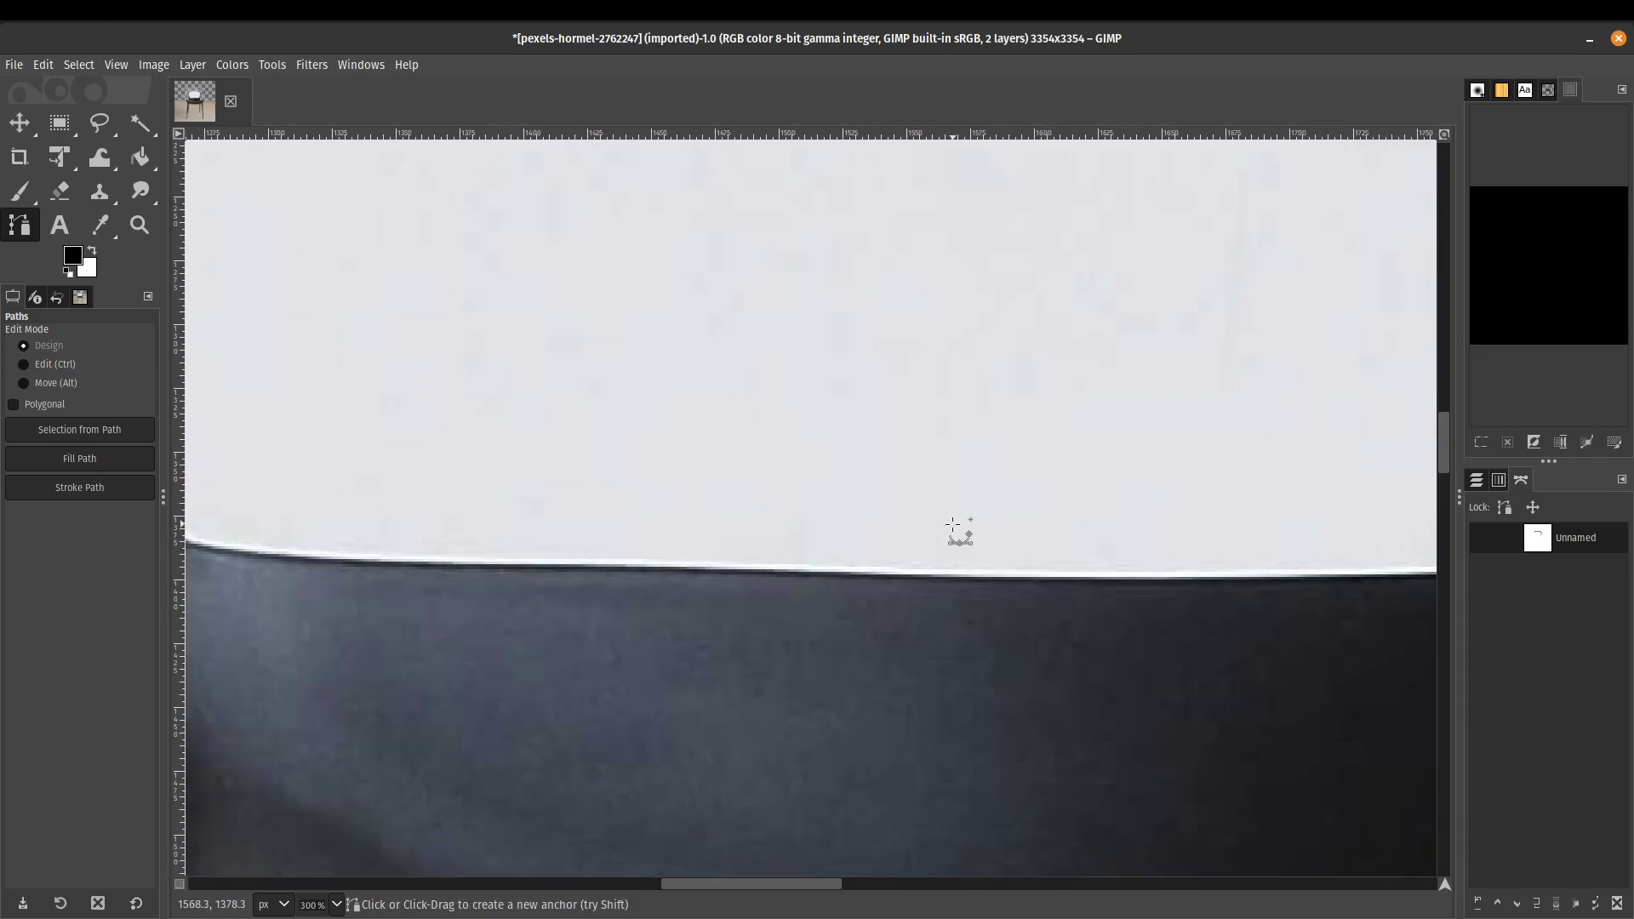
scroll(959, 532, "left", 5)
left_click(1090, 562)
left_click(567, 552)
left_click(463, 536)
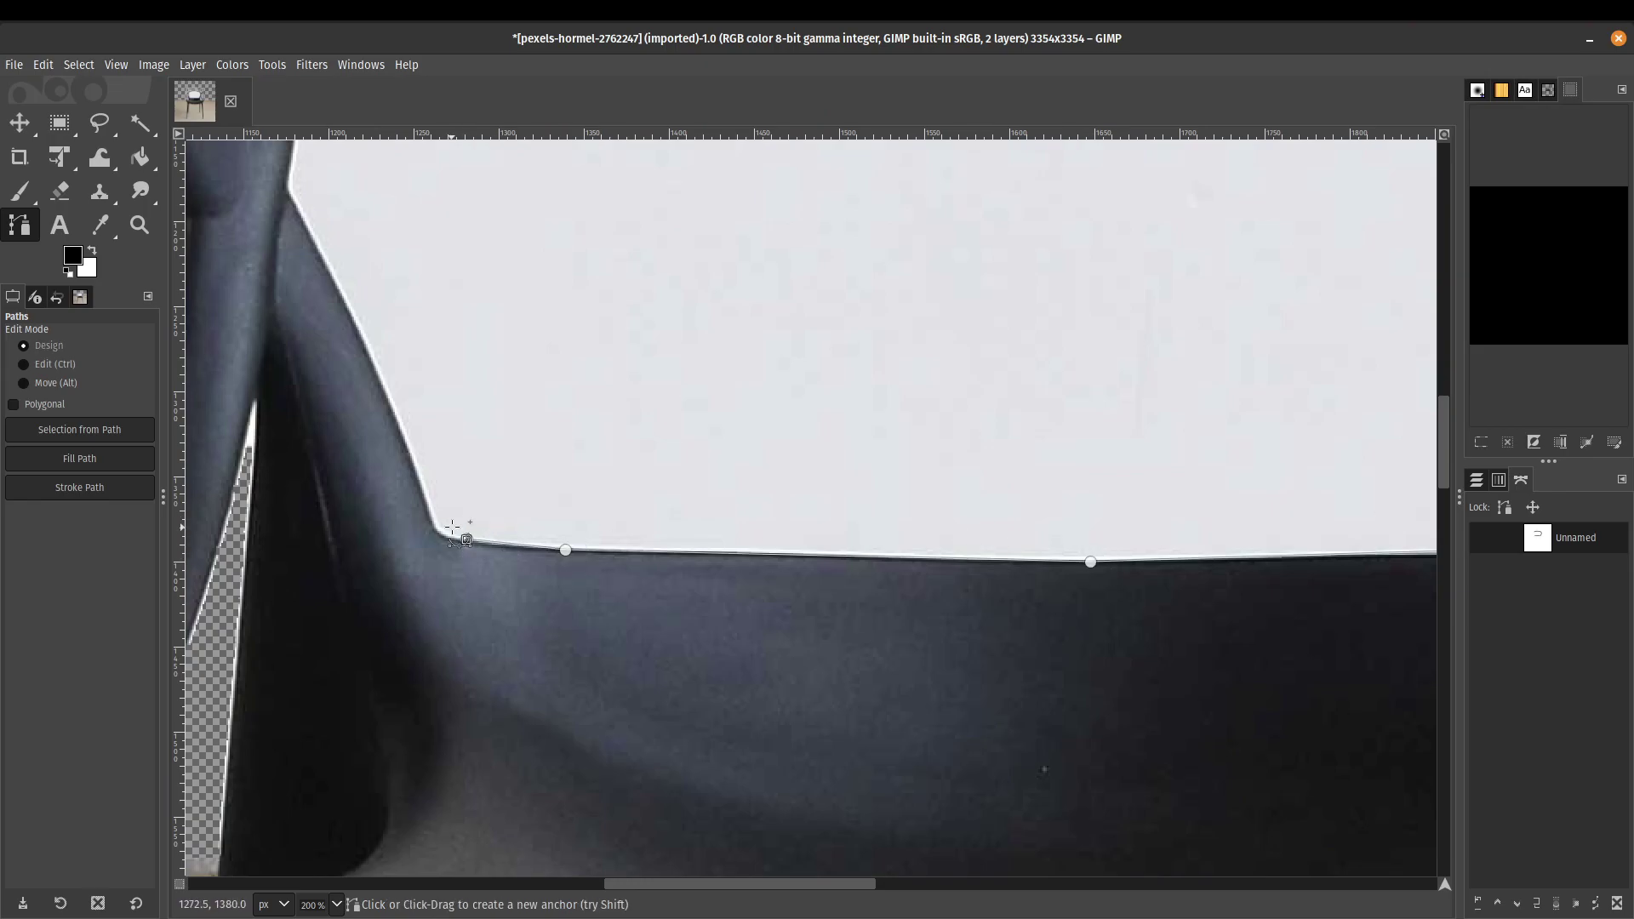
scroll(562, 510, "up", 3)
left_click(476, 427)
- Close the path by Ctrl-clicking back onto its first anchor at the top-left corner
scroll(462, 359, "down", 5)
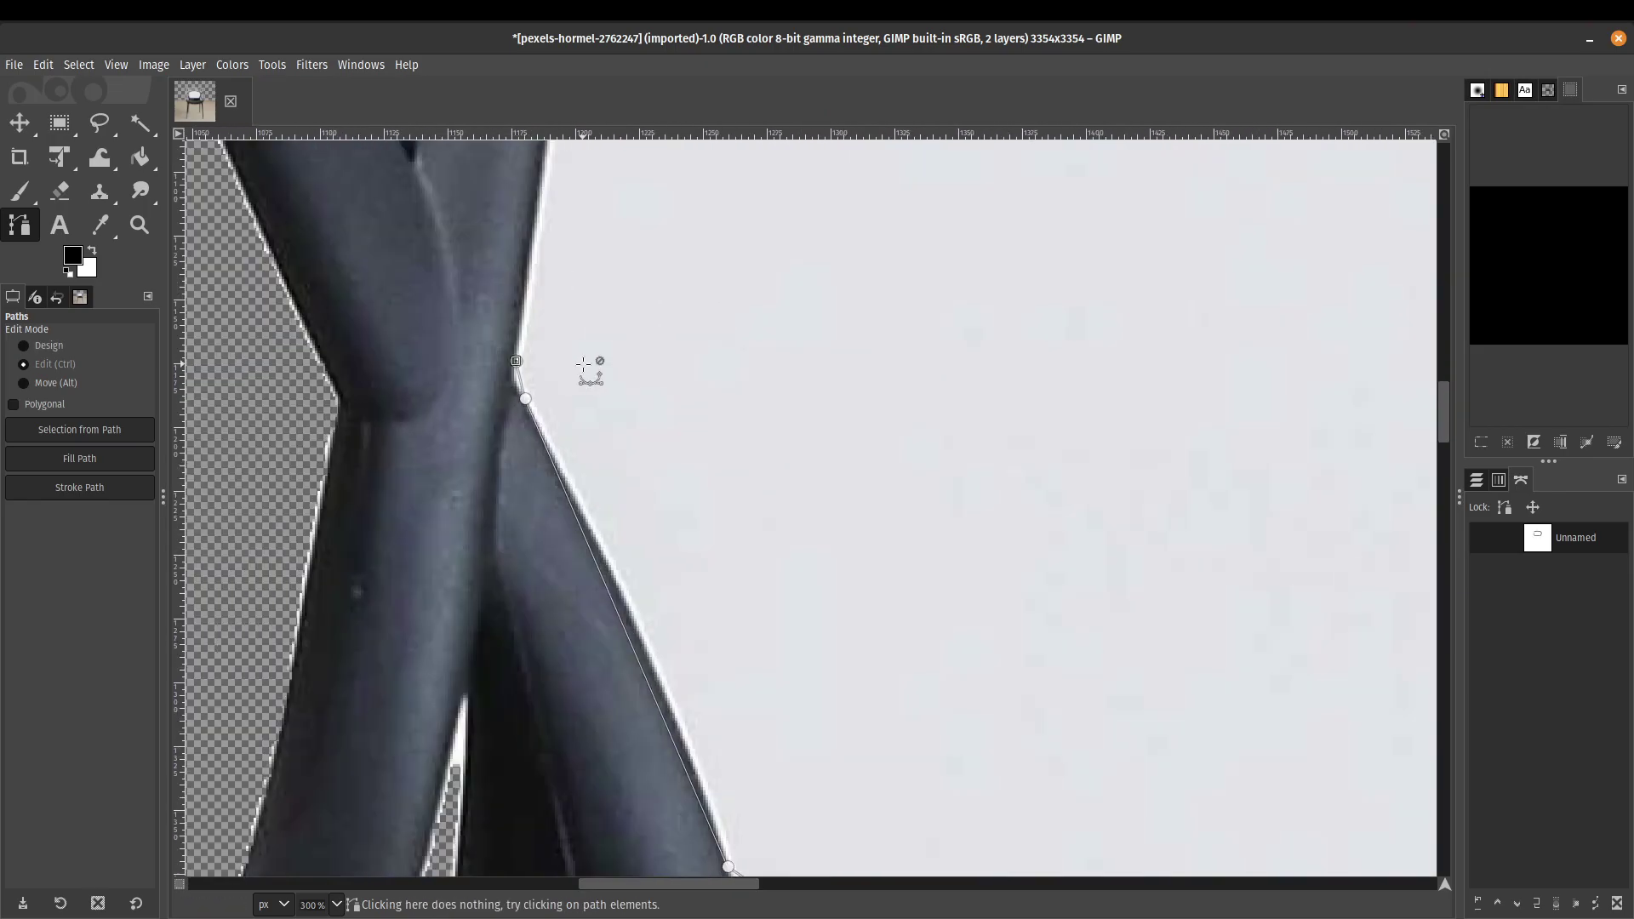
scroll(749, 622, "down", 1)
left_click_drag(774, 600, 561, 299)
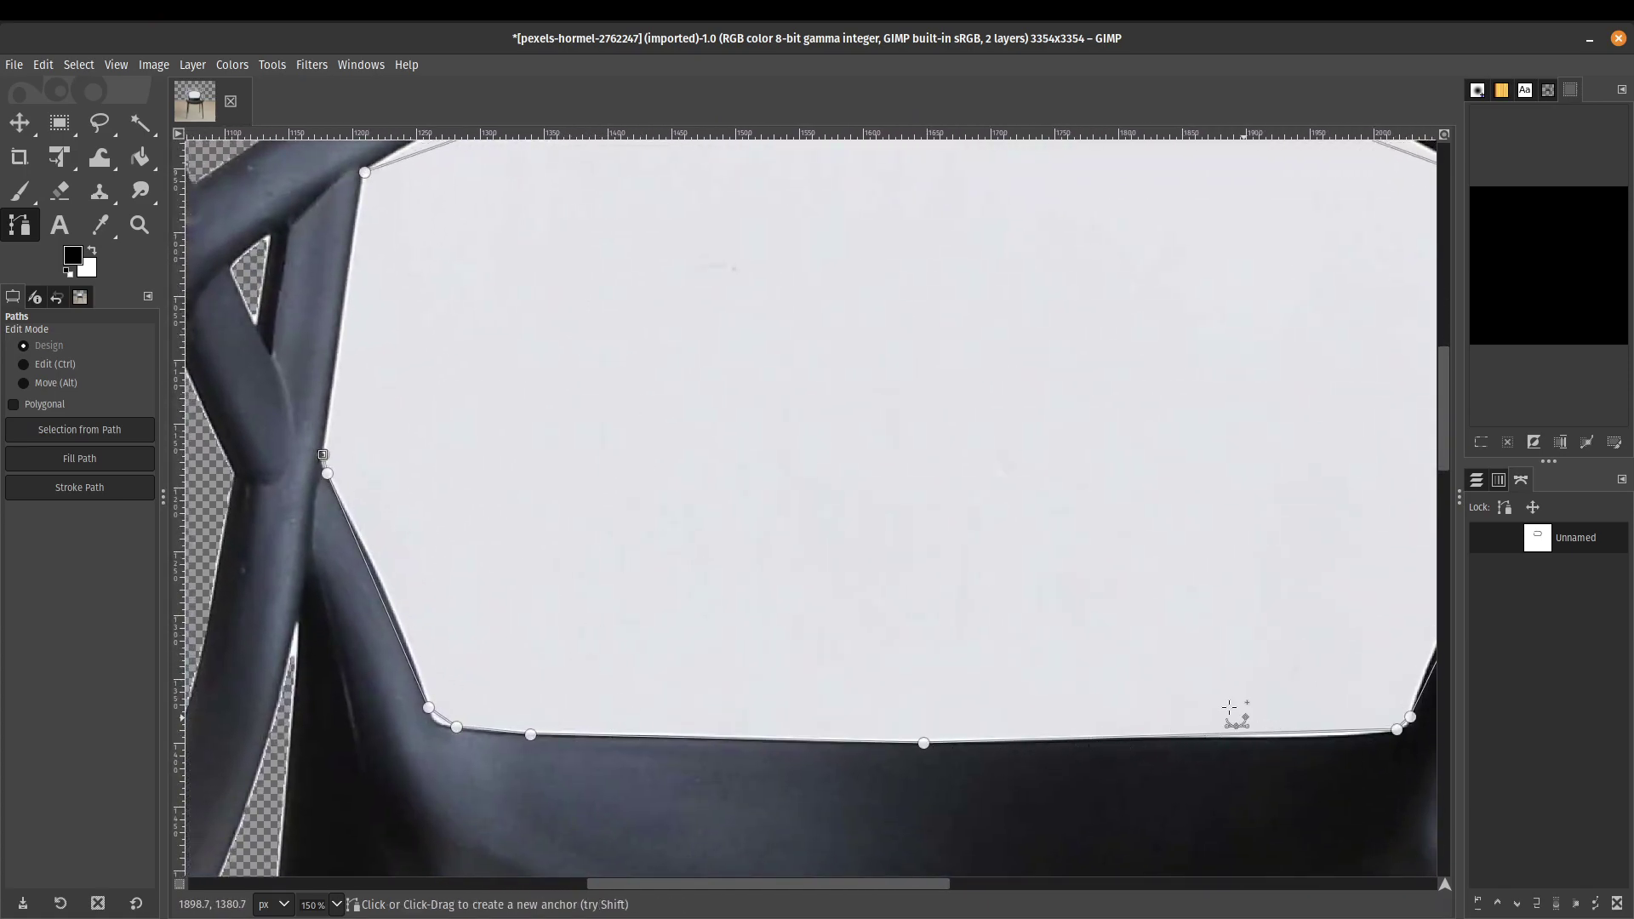
left_click_drag(447, 358, 682, 561)
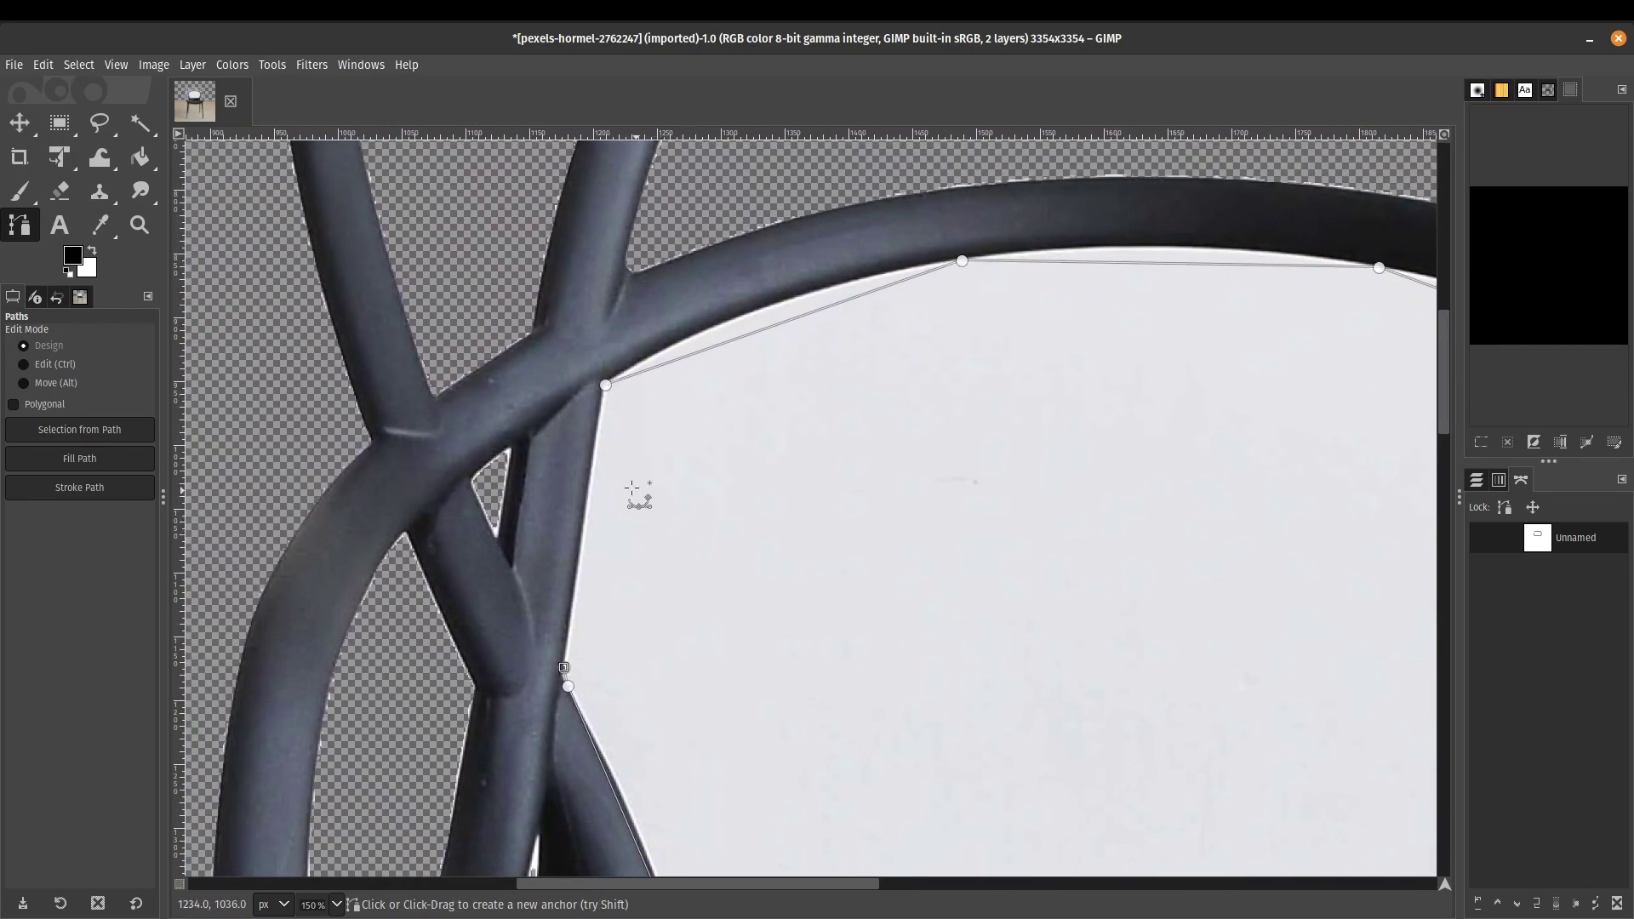
scroll(590, 402, "up", 3, "ctrl")
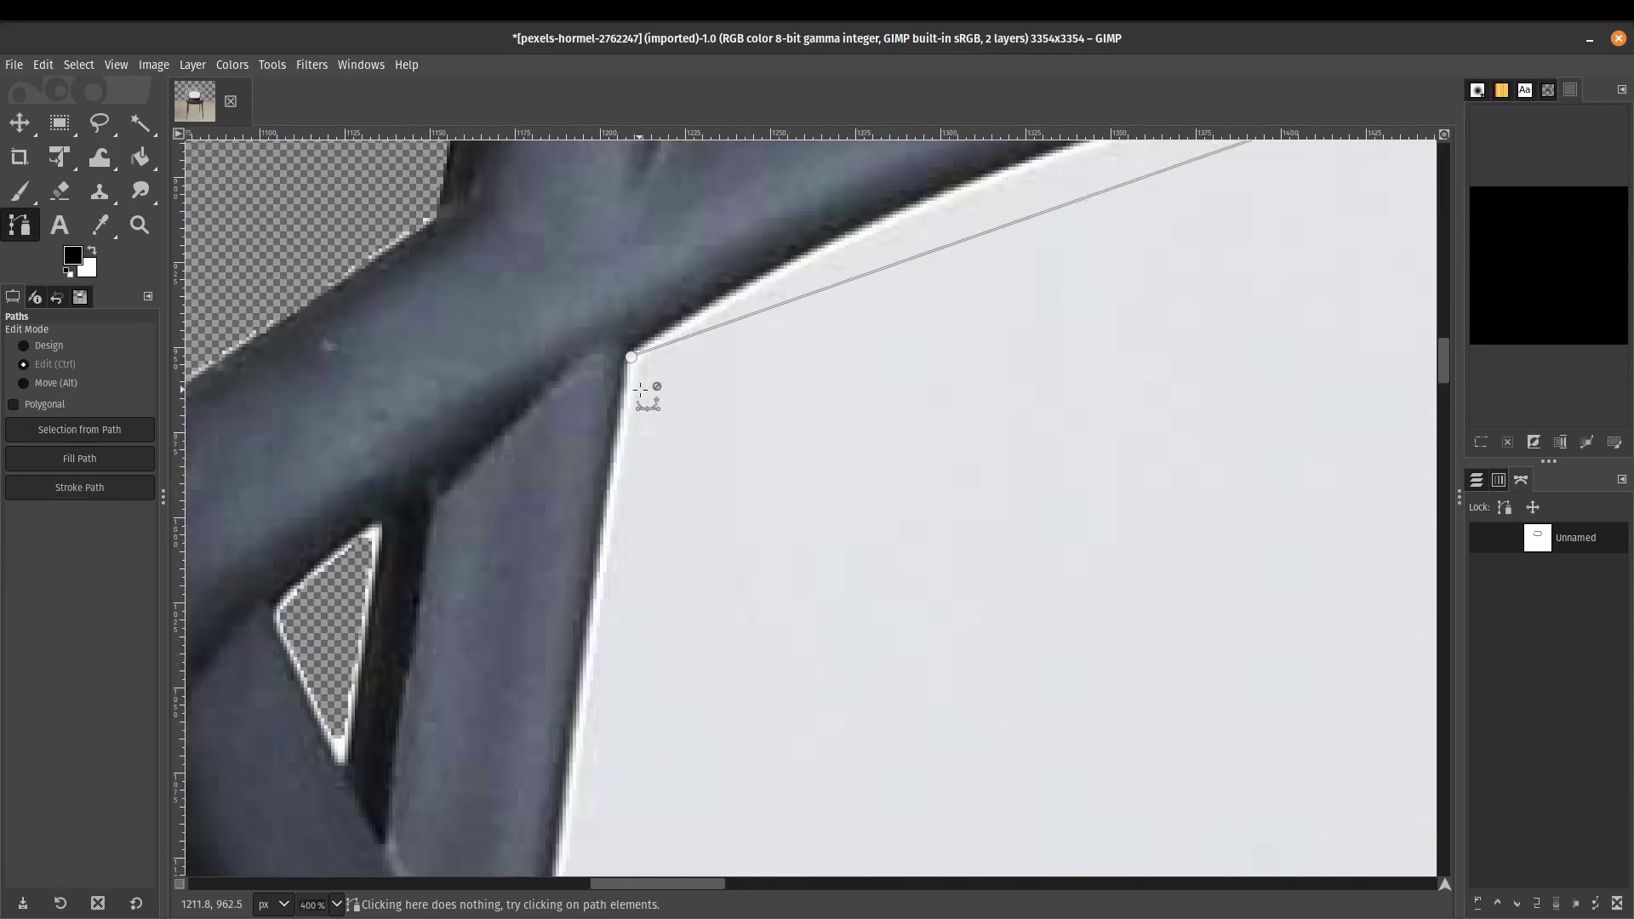
scroll(641, 374, "up", 3)
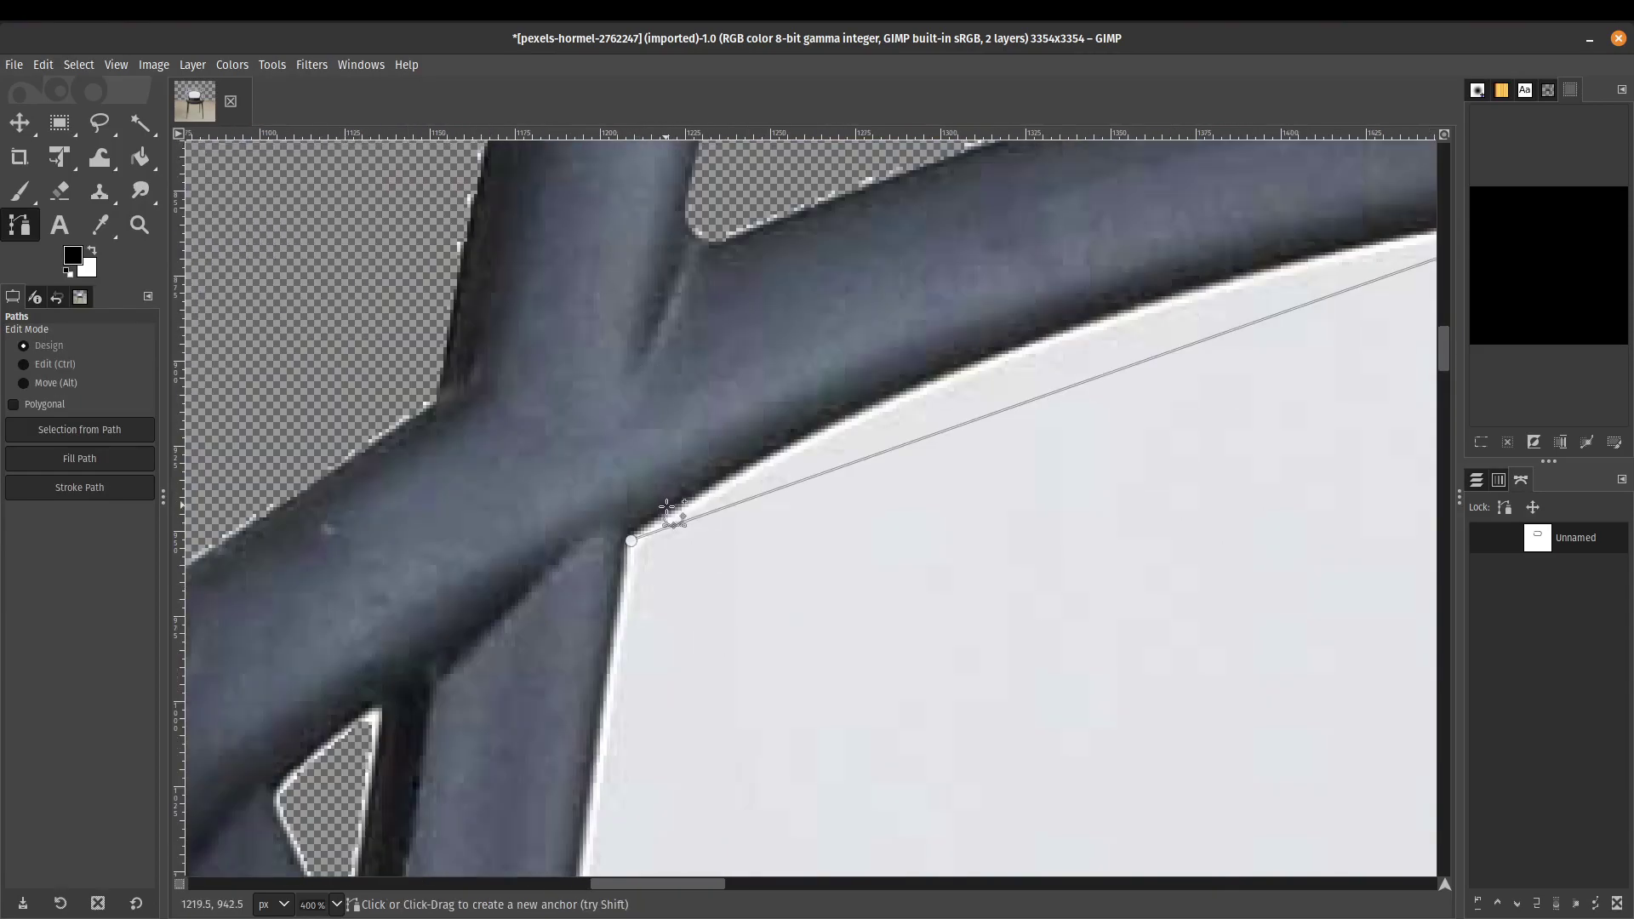
left_click_drag(661, 558, 640, 255)
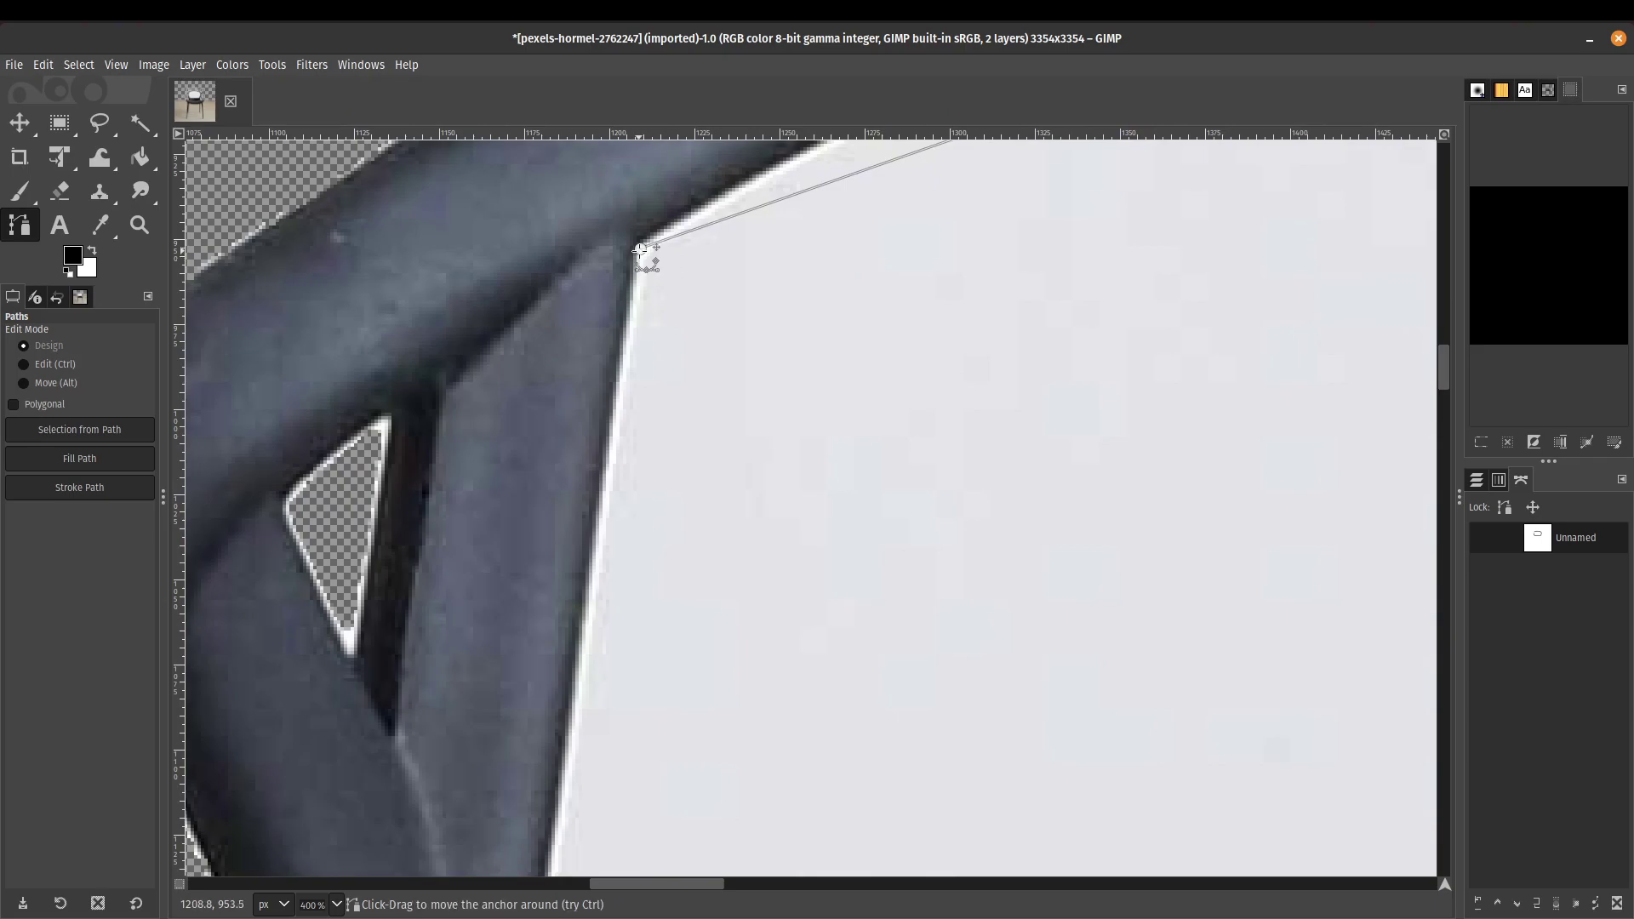
scroll(695, 364, "down", 3)
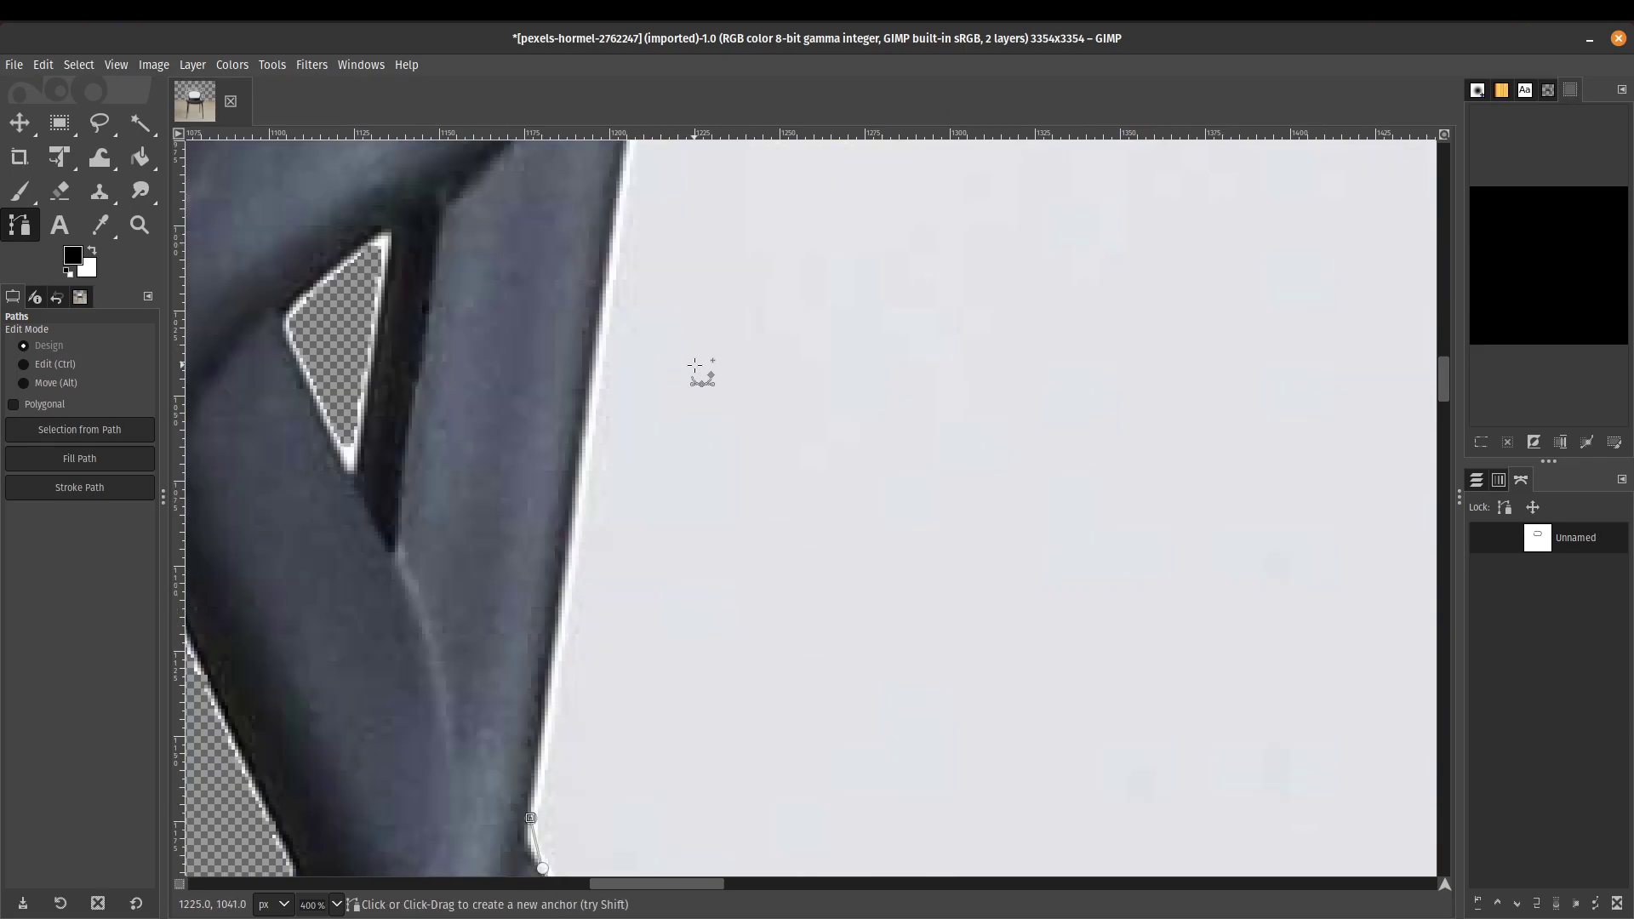
scroll(686, 379, "up", 1)
scroll(682, 390, "down", 1)
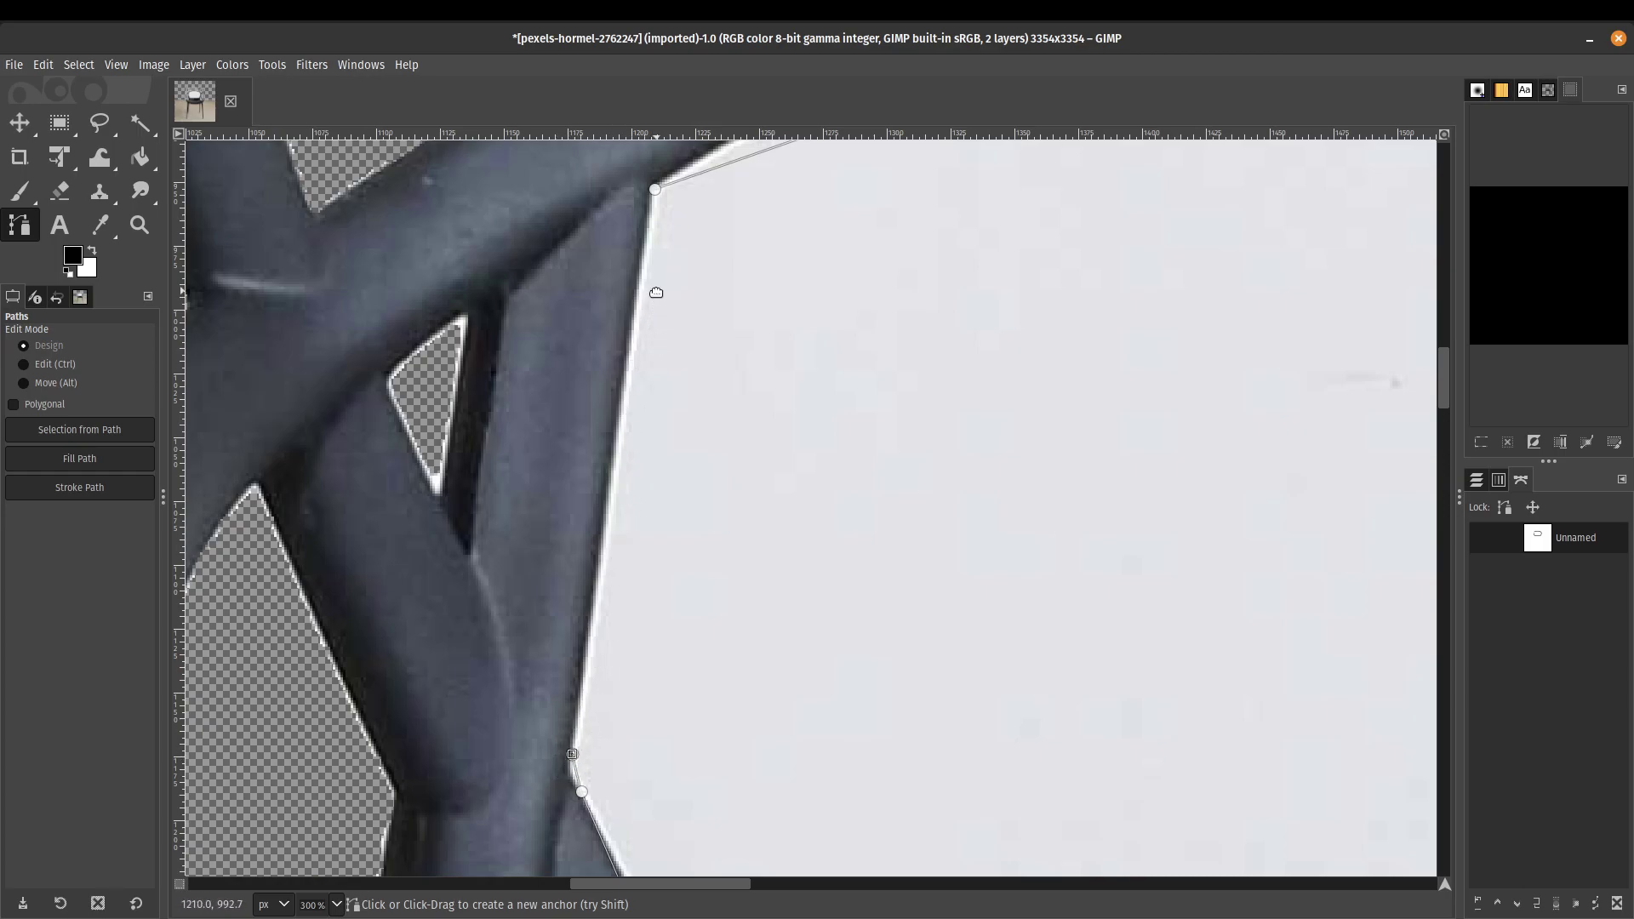
scroll(653, 289, "up", 1)
scroll(653, 288, "left", 1)
key("ctrl")
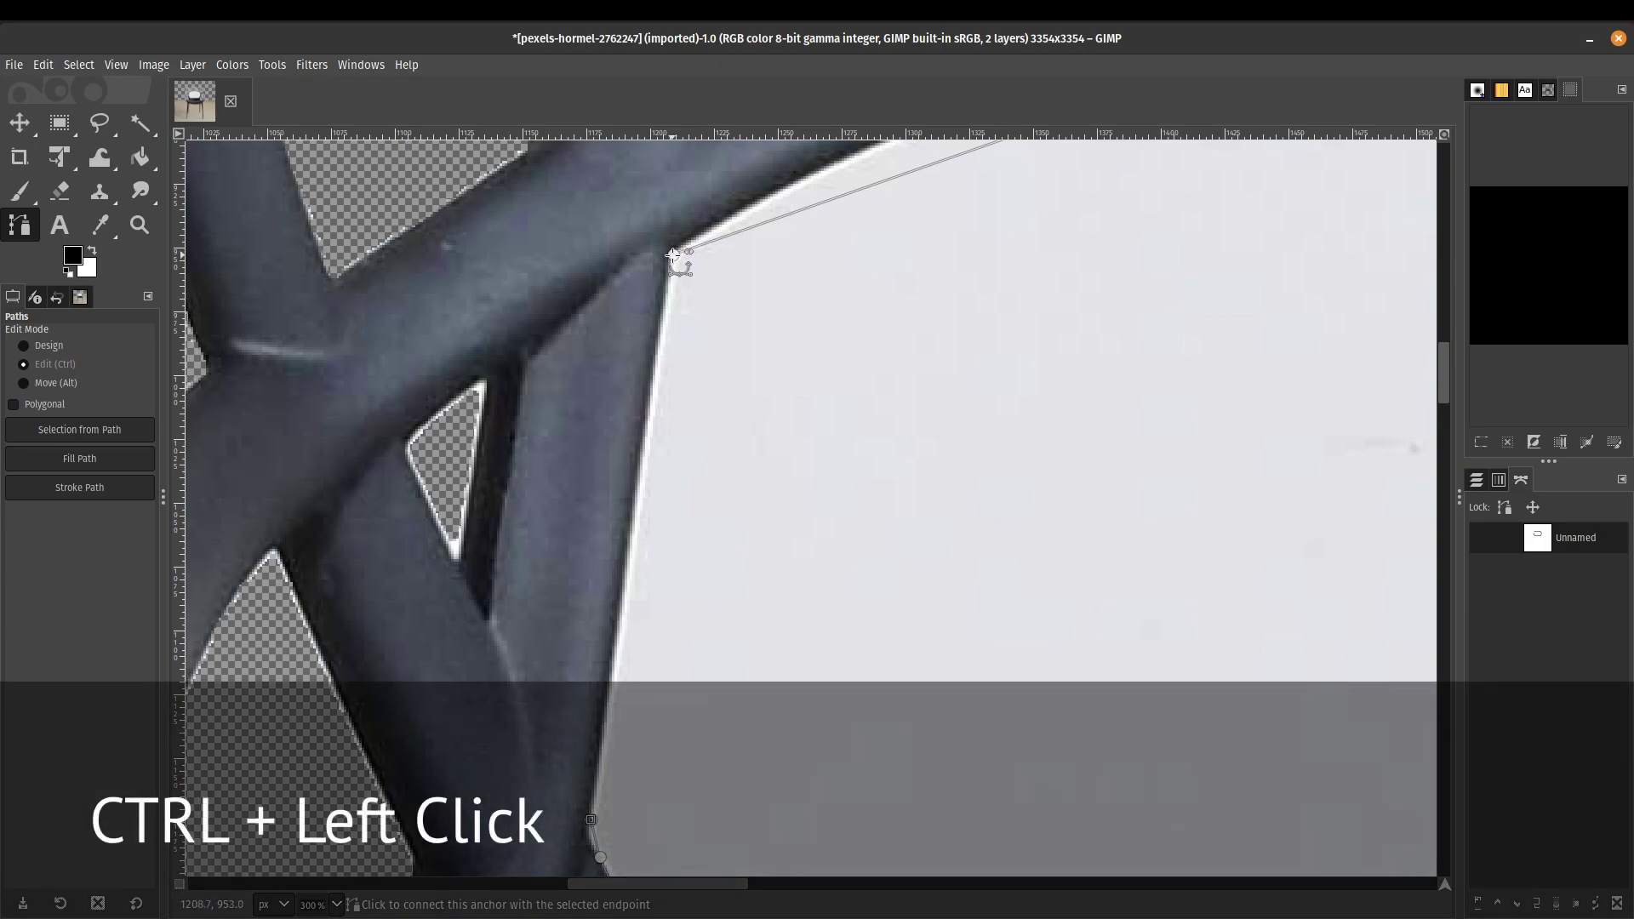
left_click(673, 255, "ctrl")
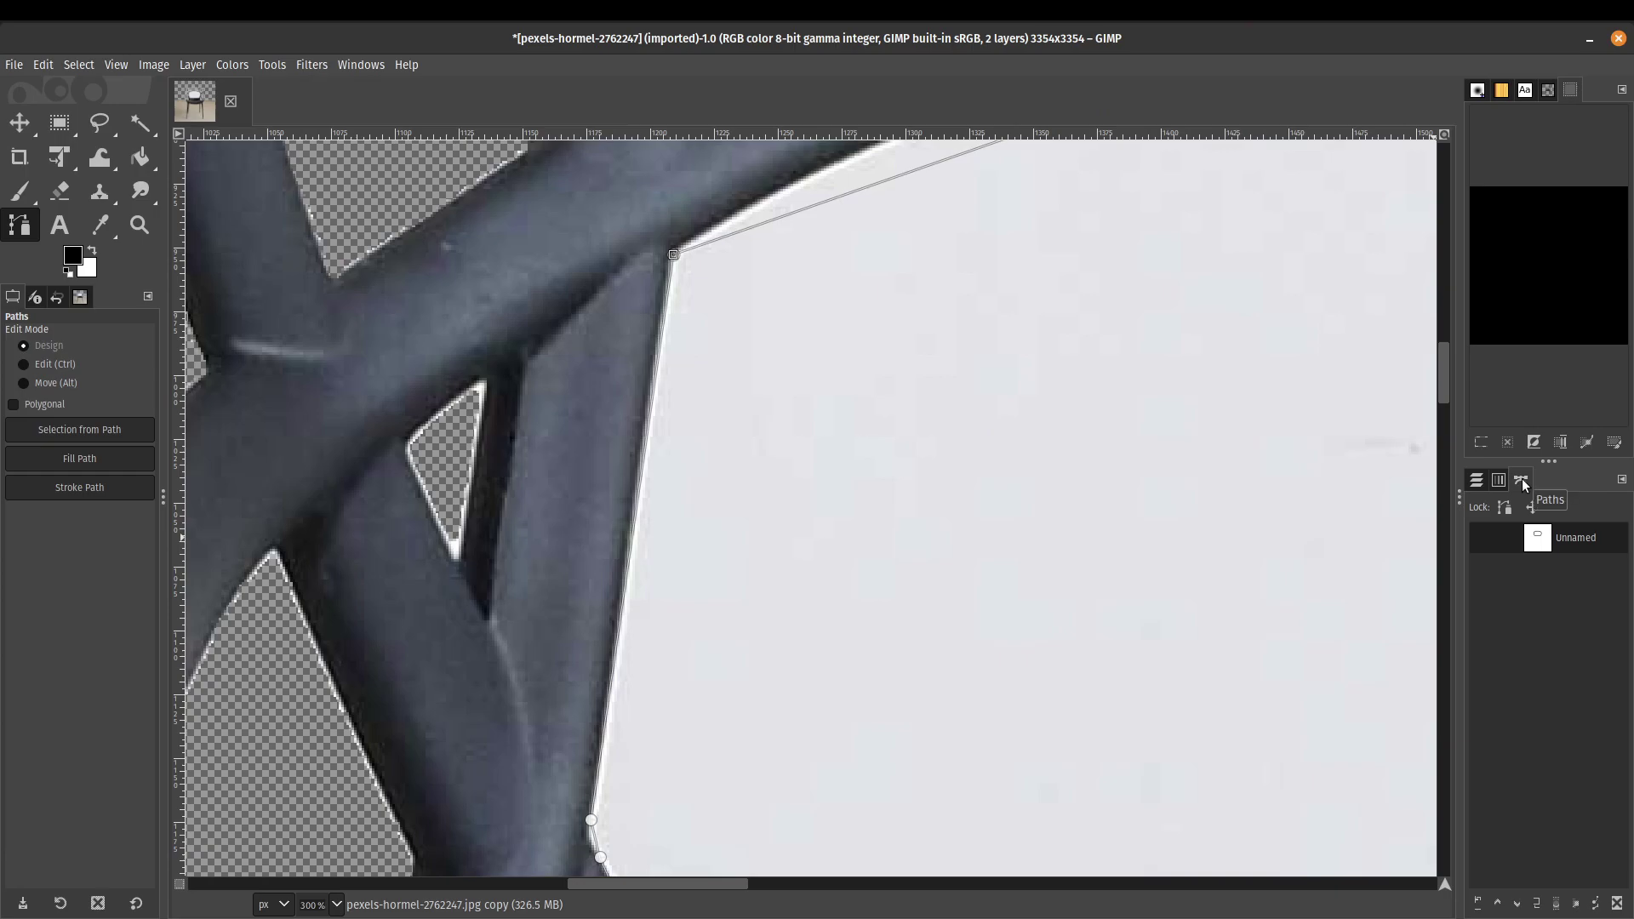
left_click(1478, 480)
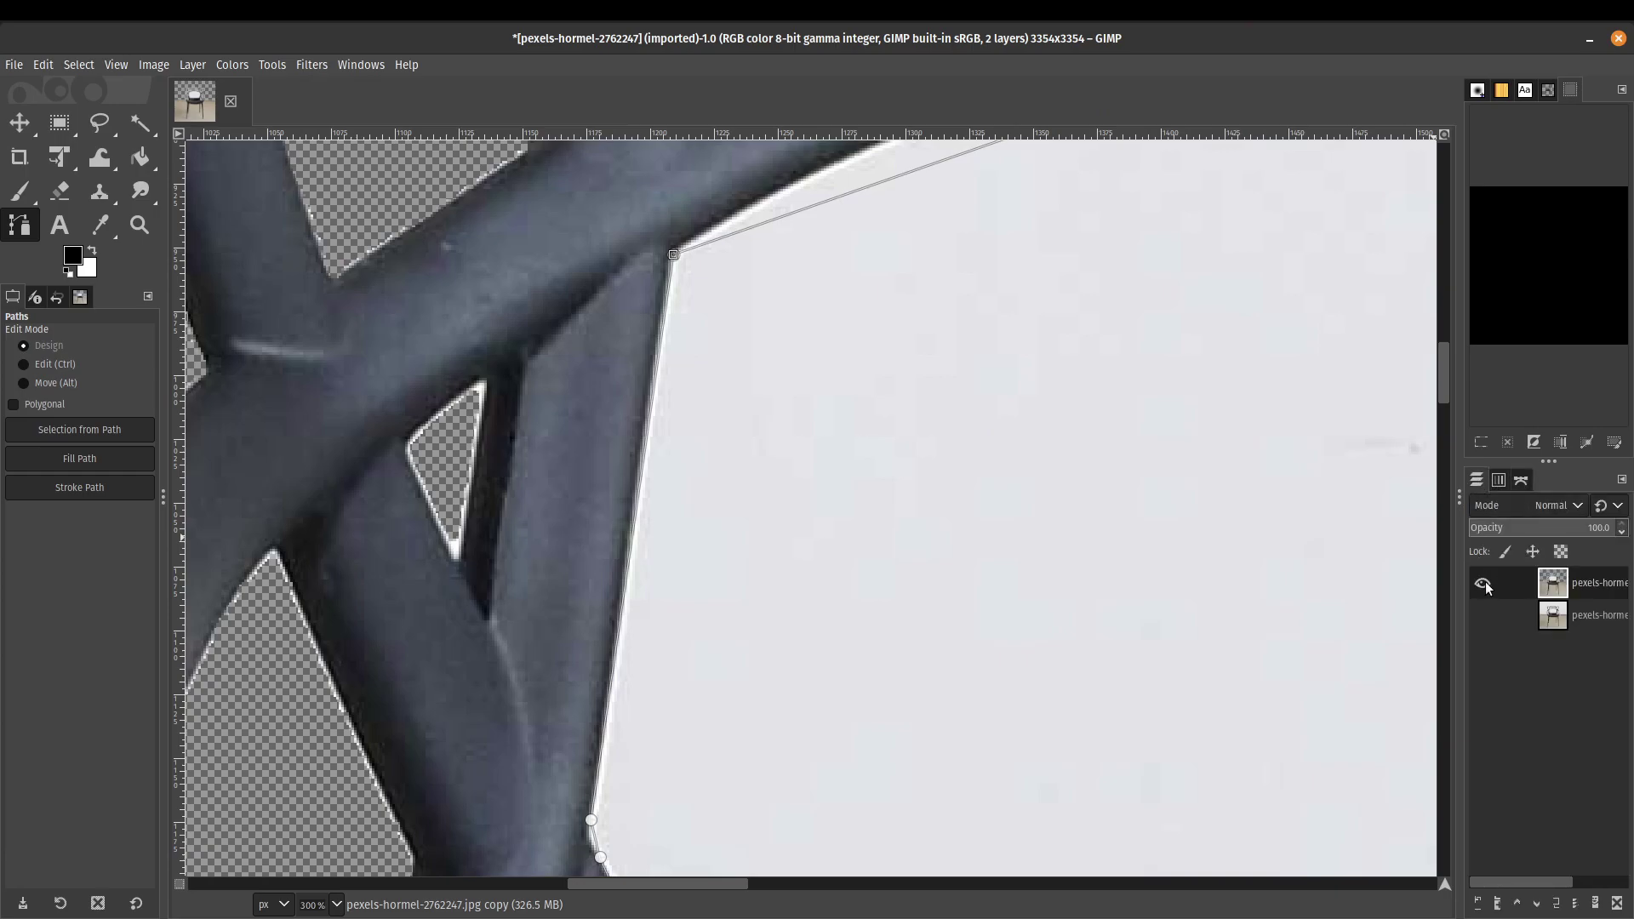
left_click(1520, 481)
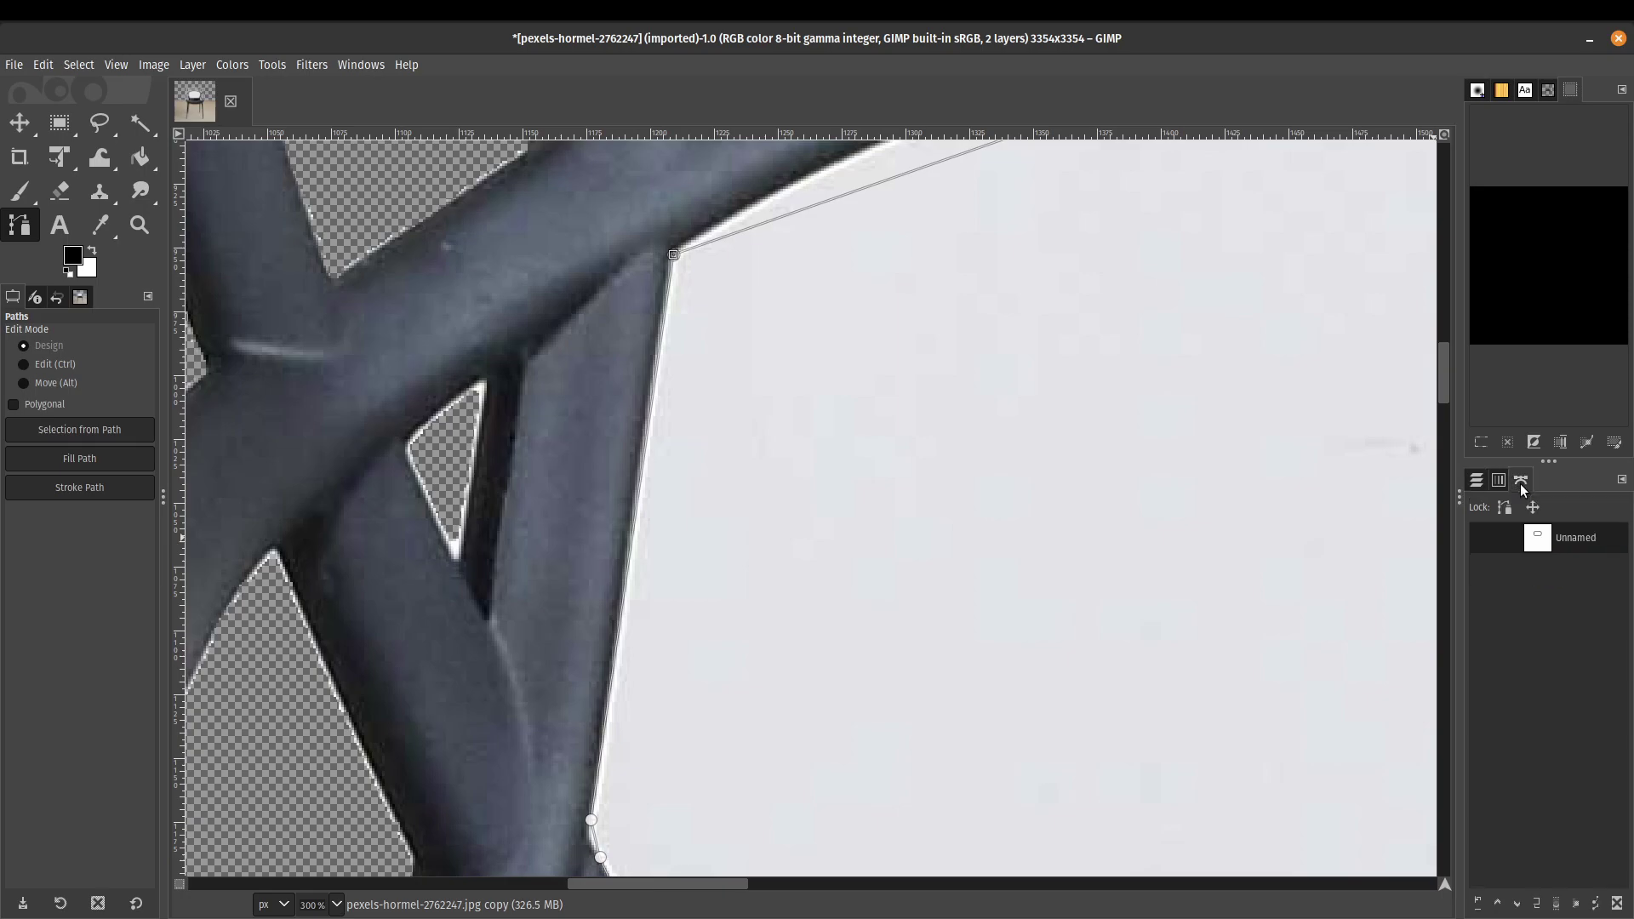
left_click(1484, 539)
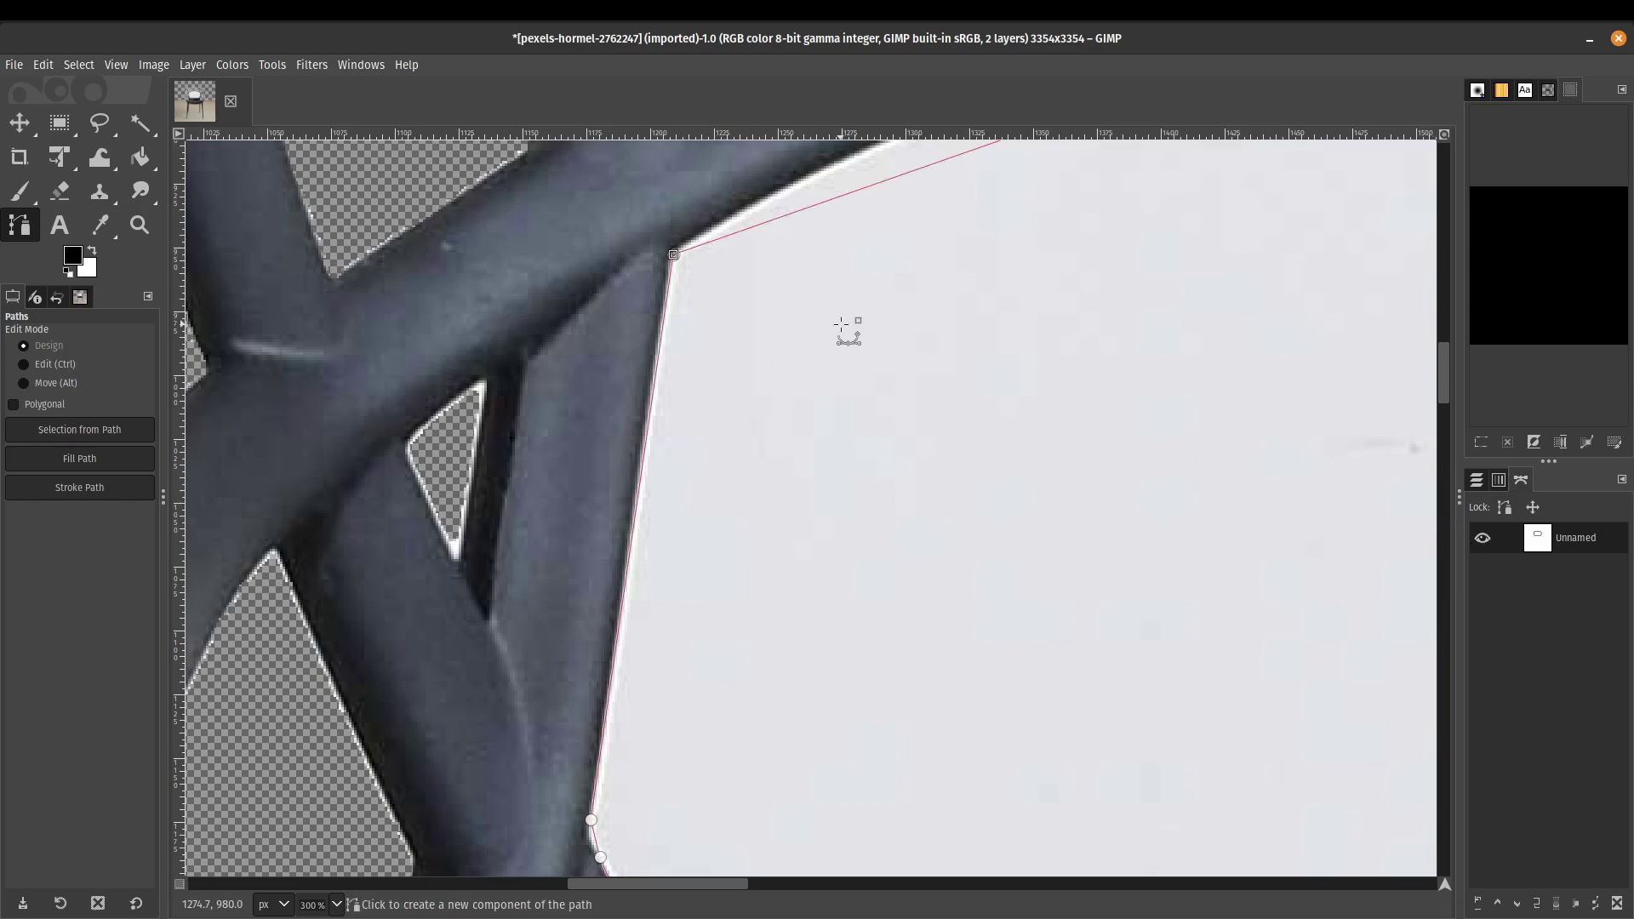
scroll(841, 324, "down", 1)
scroll(936, 383, "up", 4)
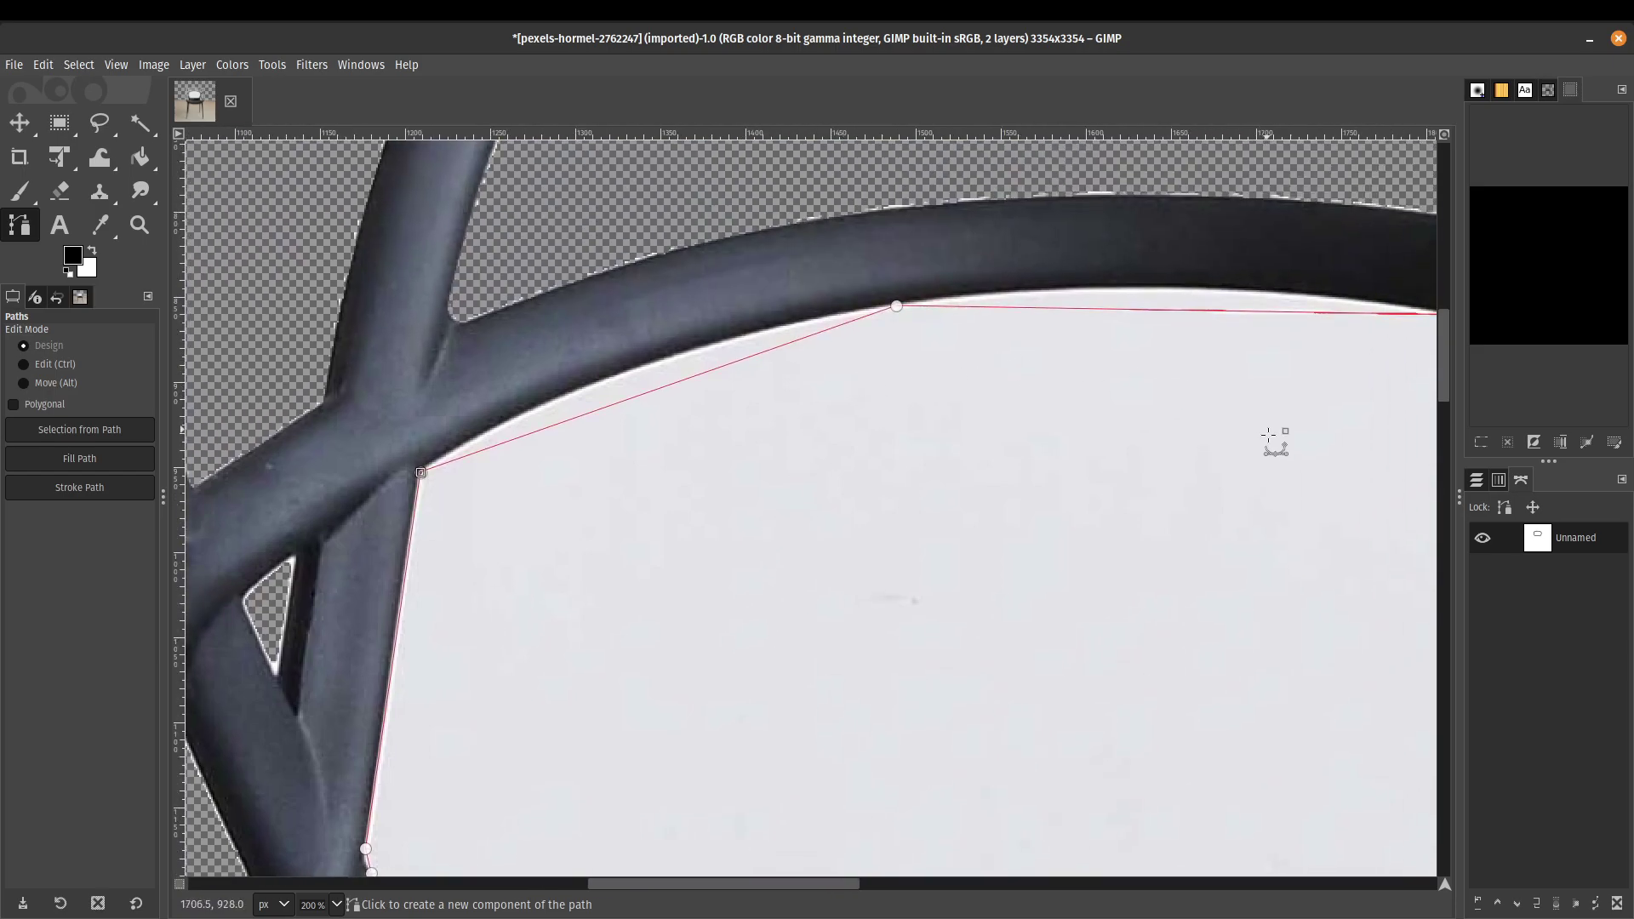
scroll(1021, 347, "down", 3)
scroll(1014, 431, "down", 1)
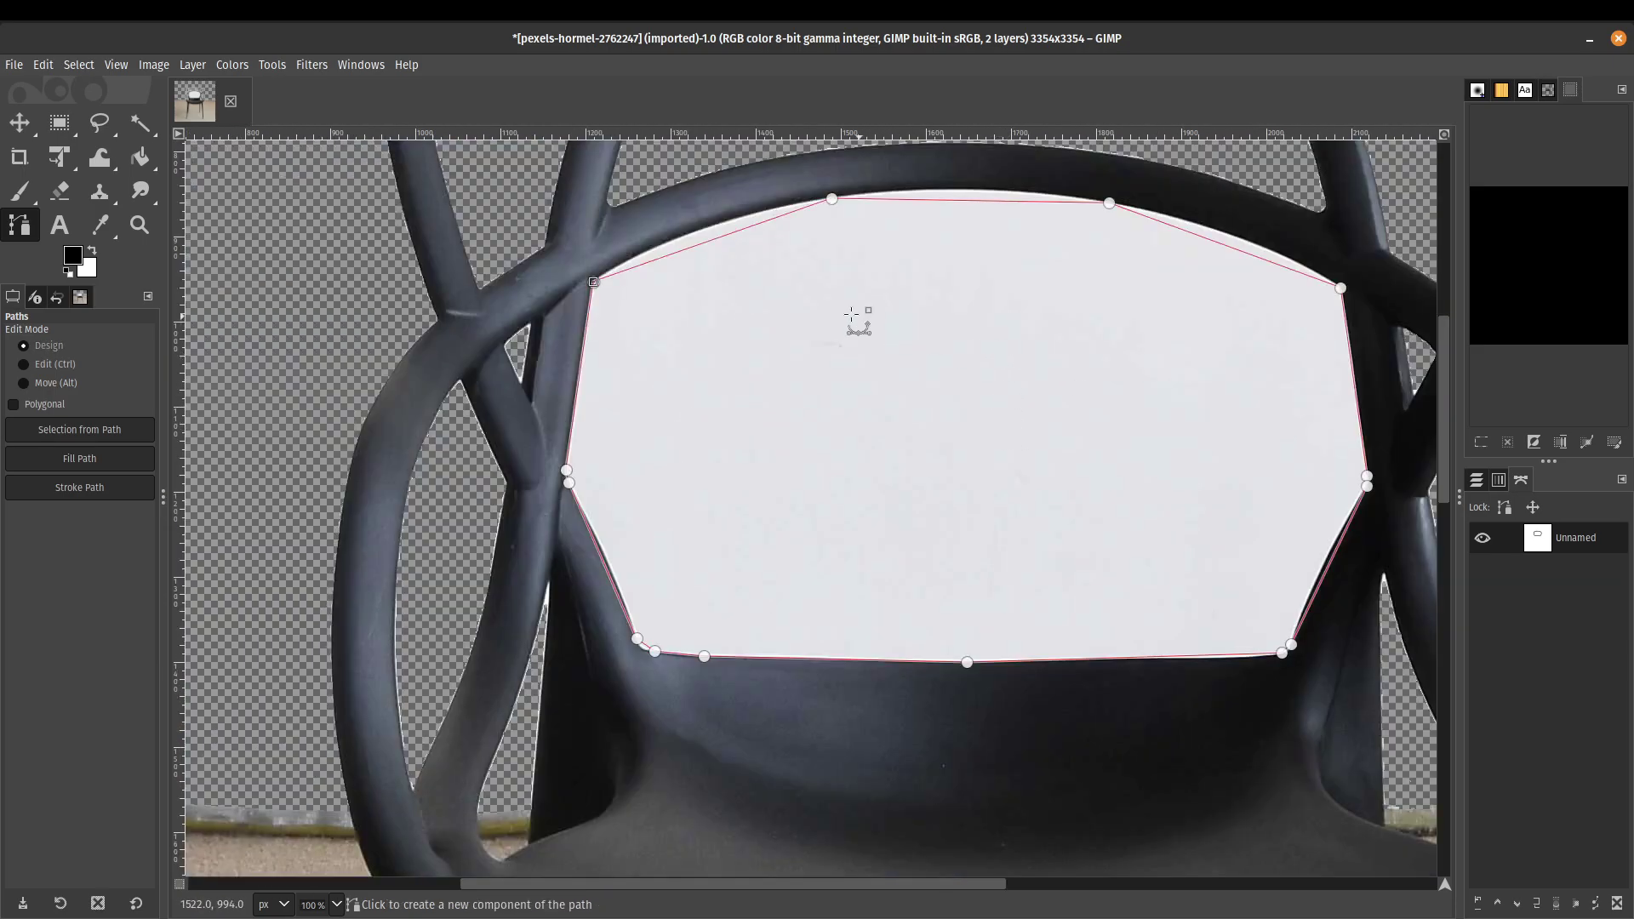
left_click_drag(693, 292, 729, 430)
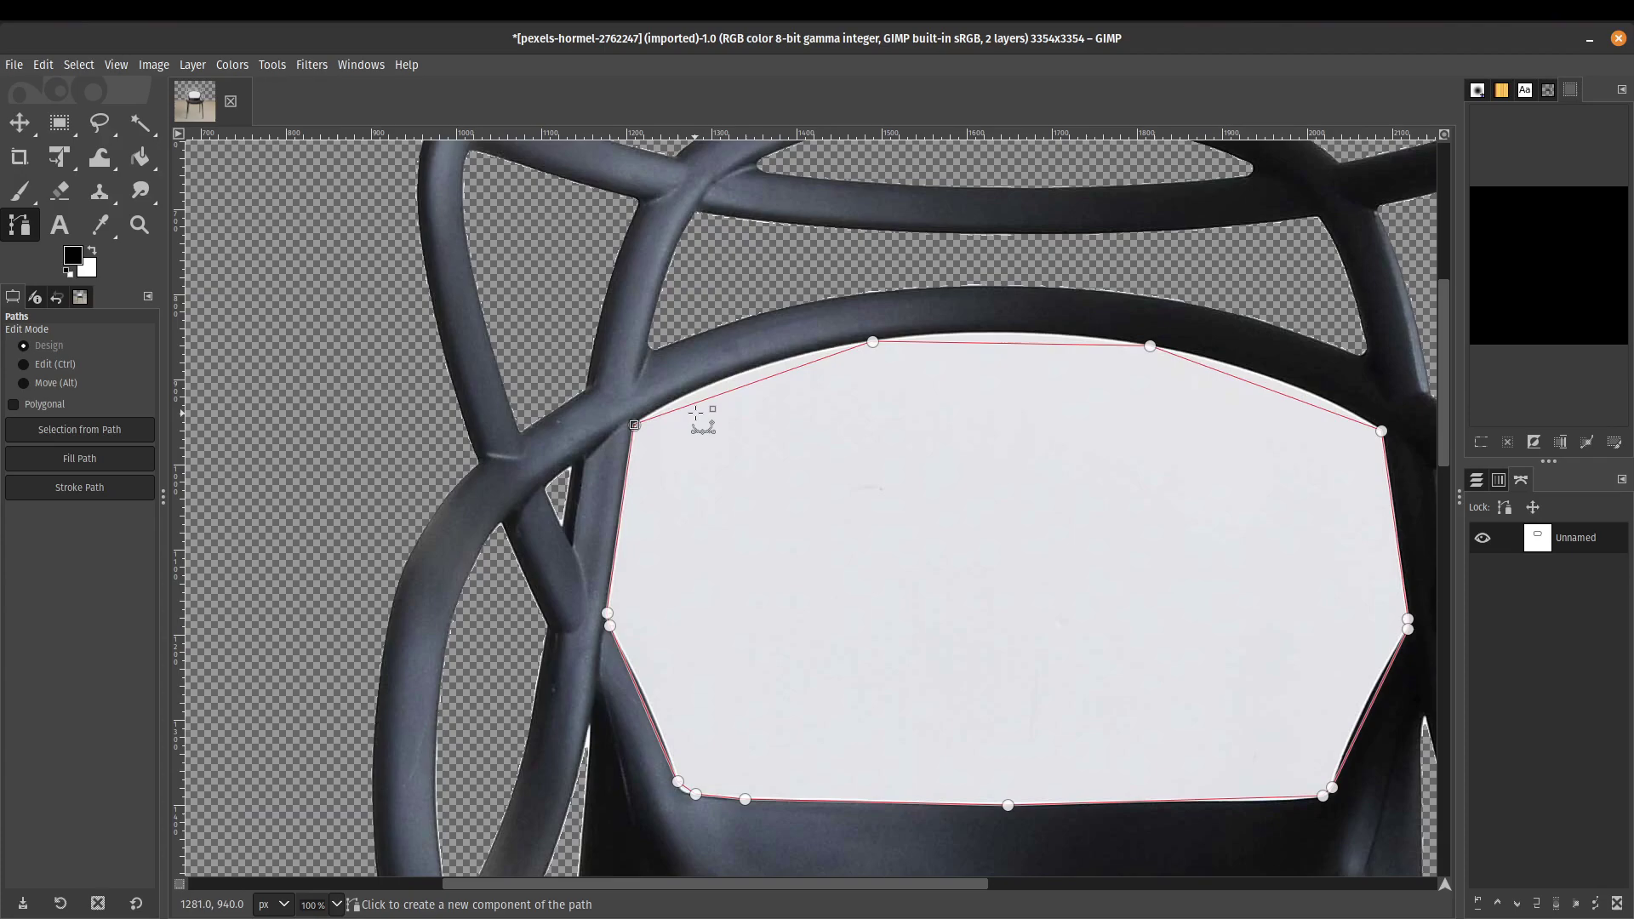
scroll(725, 400, "up", 3)
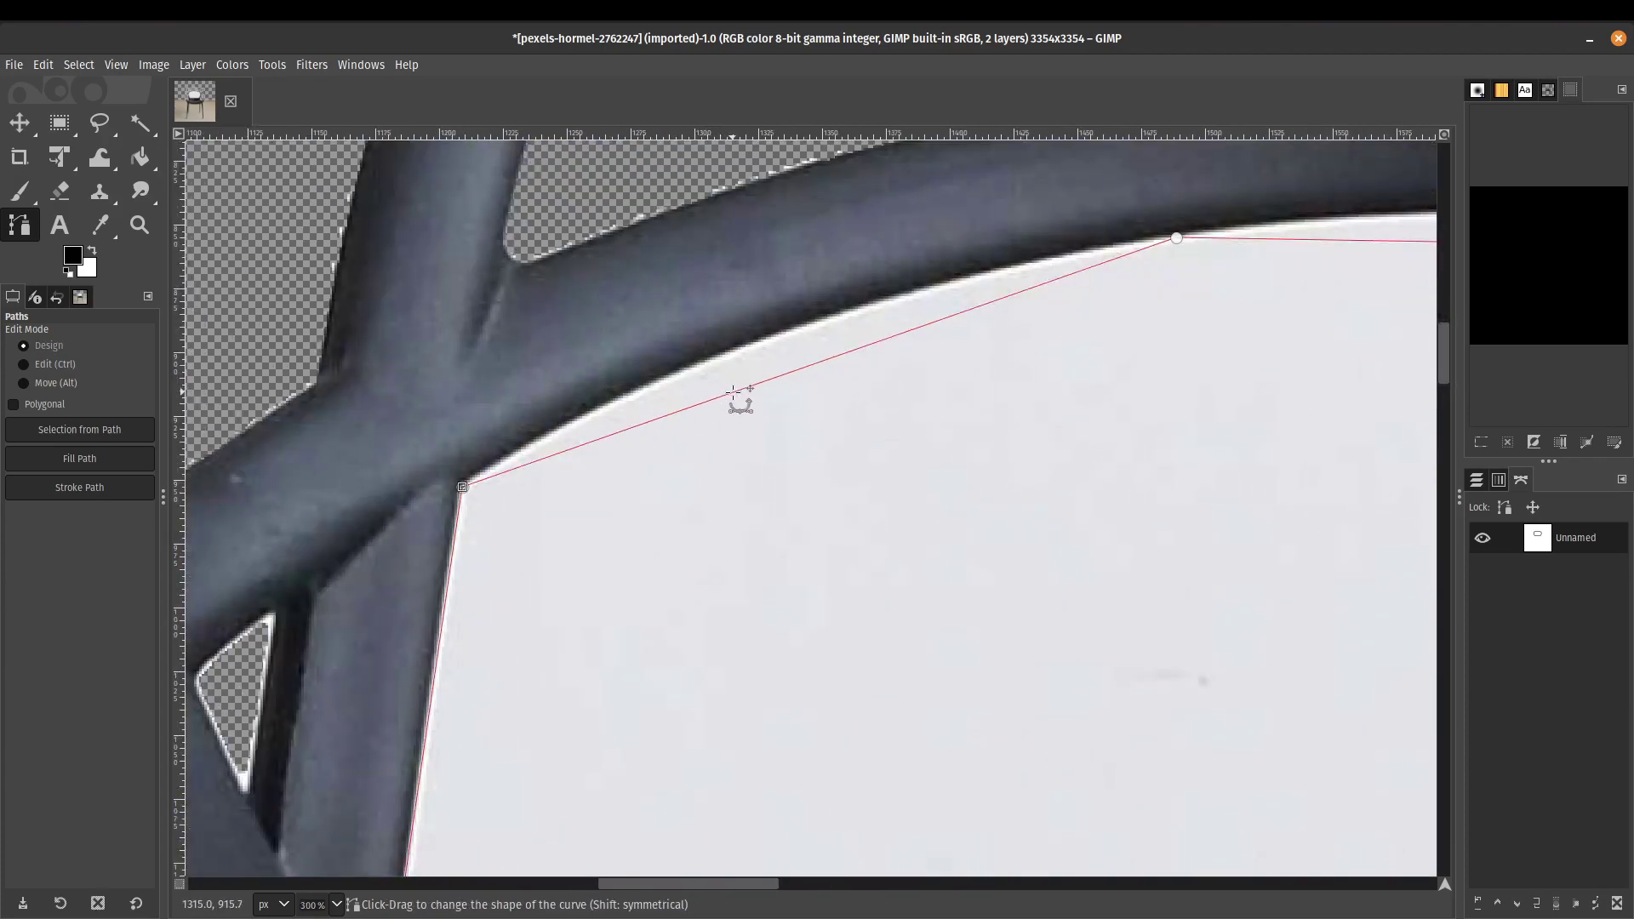
- Bend the upper-left path segment into a curve hugging the chair's arc
left_click_drag(733, 393, 826, 328)
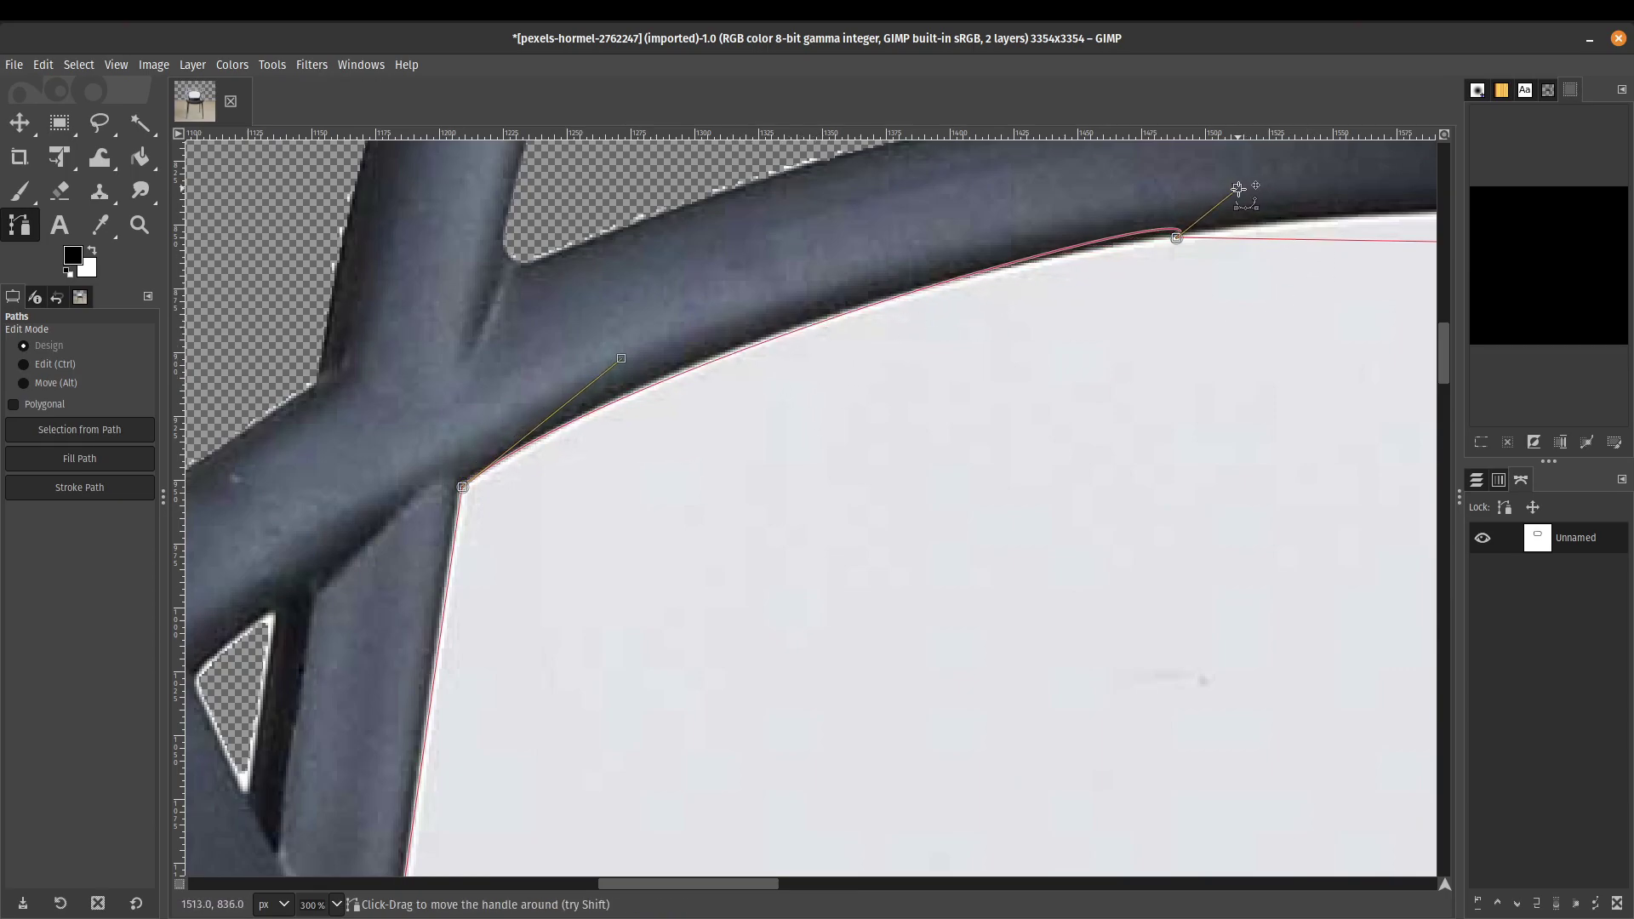
left_click_drag(1239, 188, 989, 264)
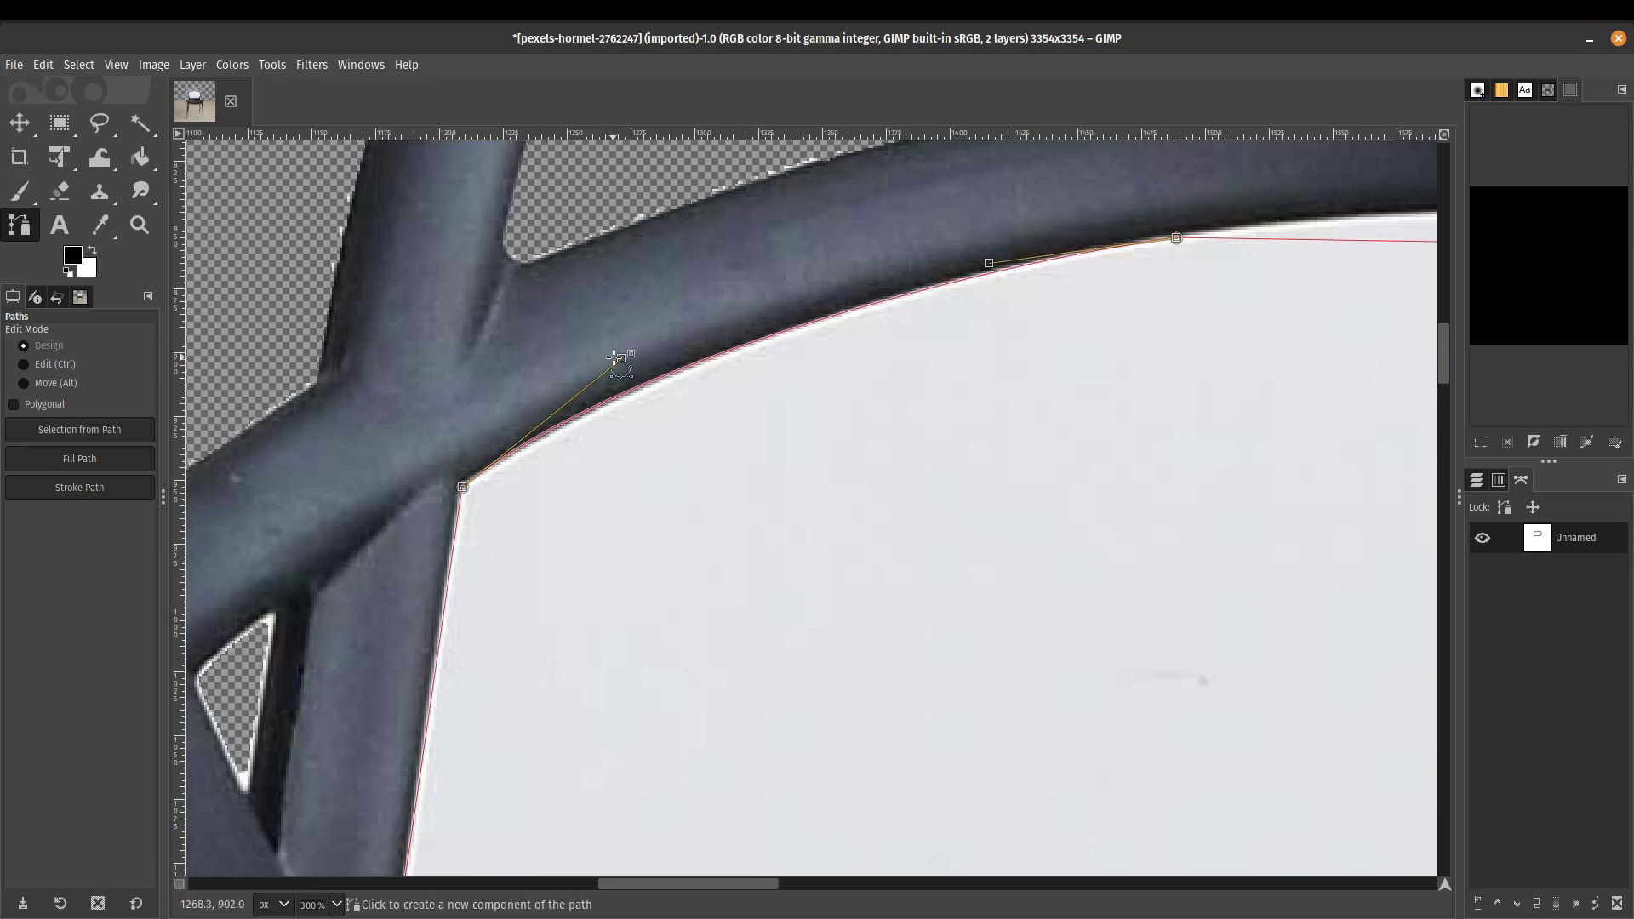
left_click_drag(614, 357, 623, 363)
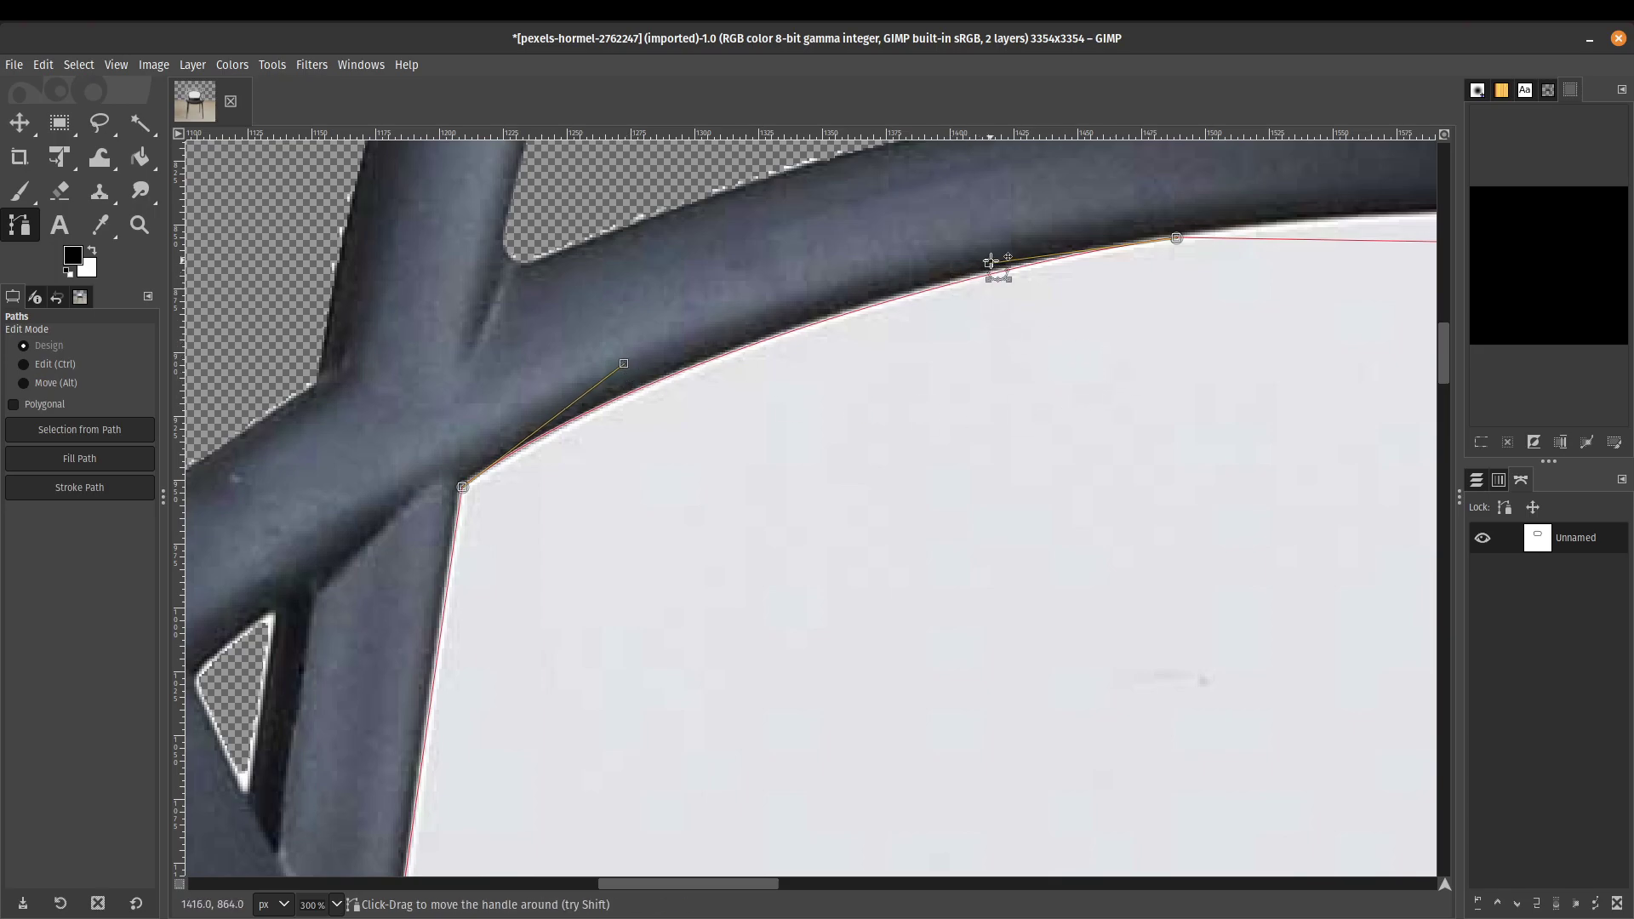
left_click_drag(991, 262, 977, 257)
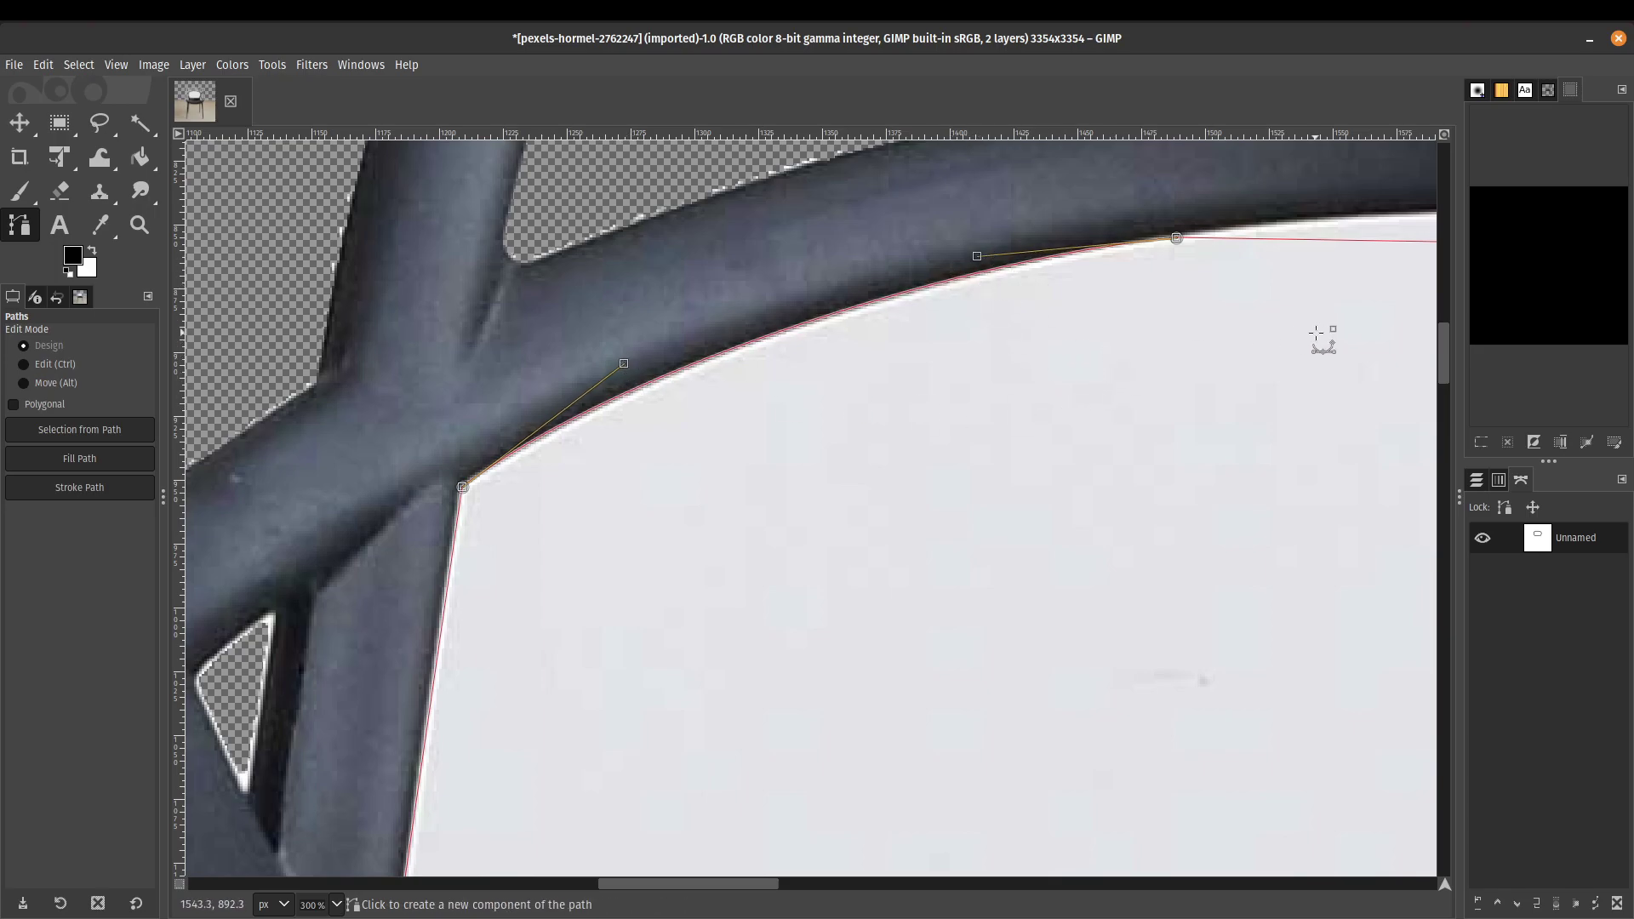
- Curve the top segment along the arc and fine-tune both its ends
left_click_drag(1323, 336, 719, 496)
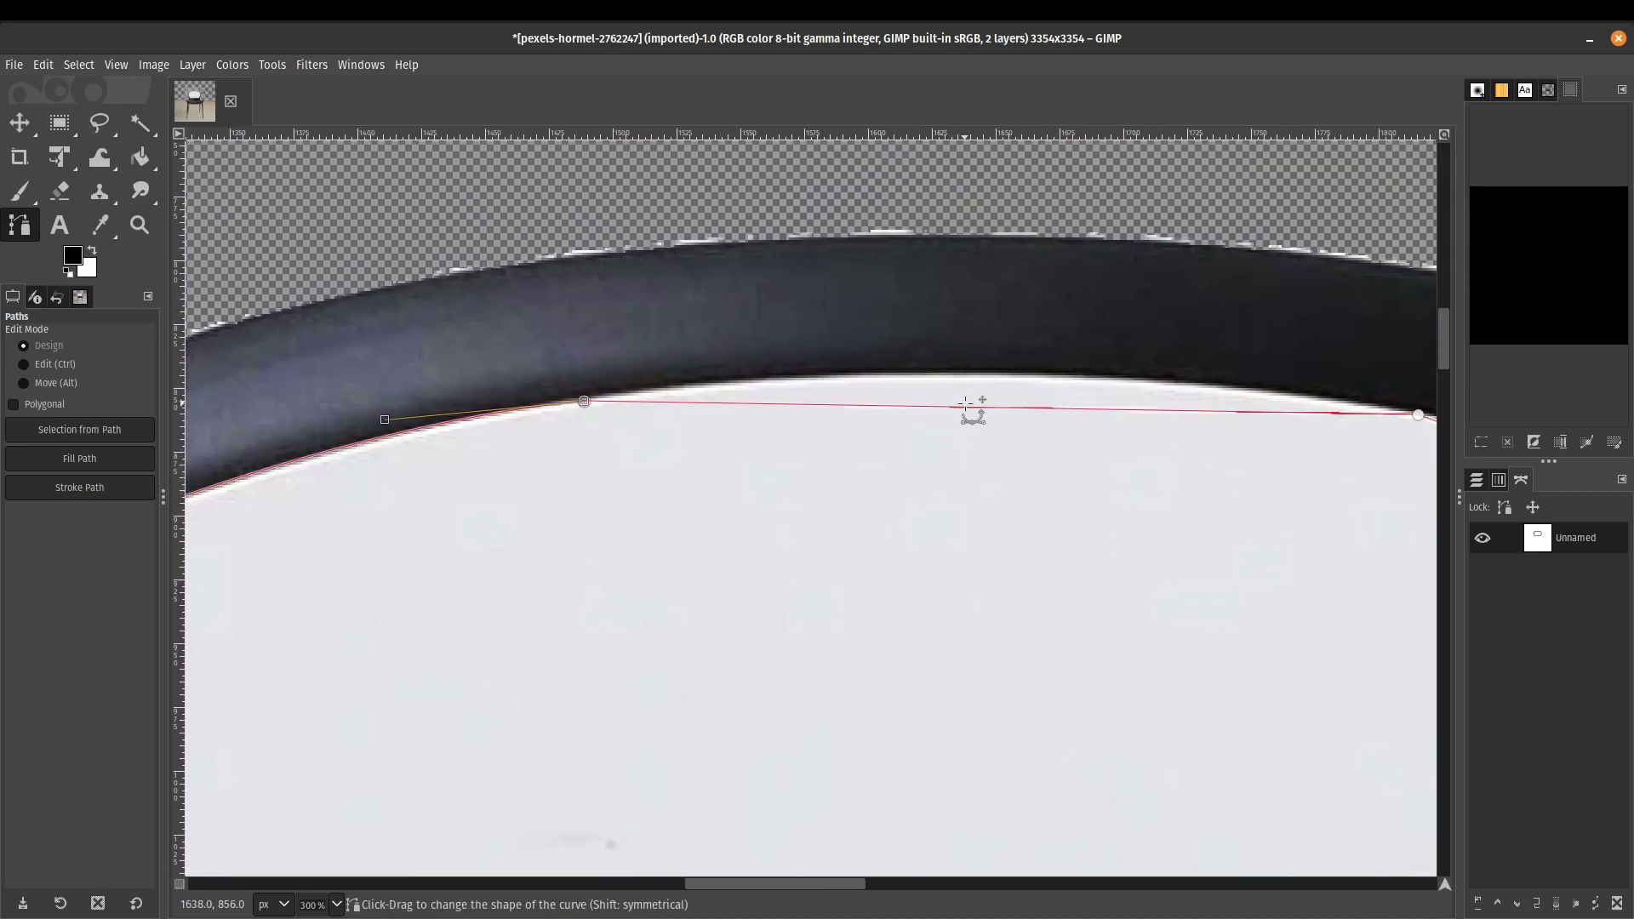
left_click_drag(965, 407, 1016, 382)
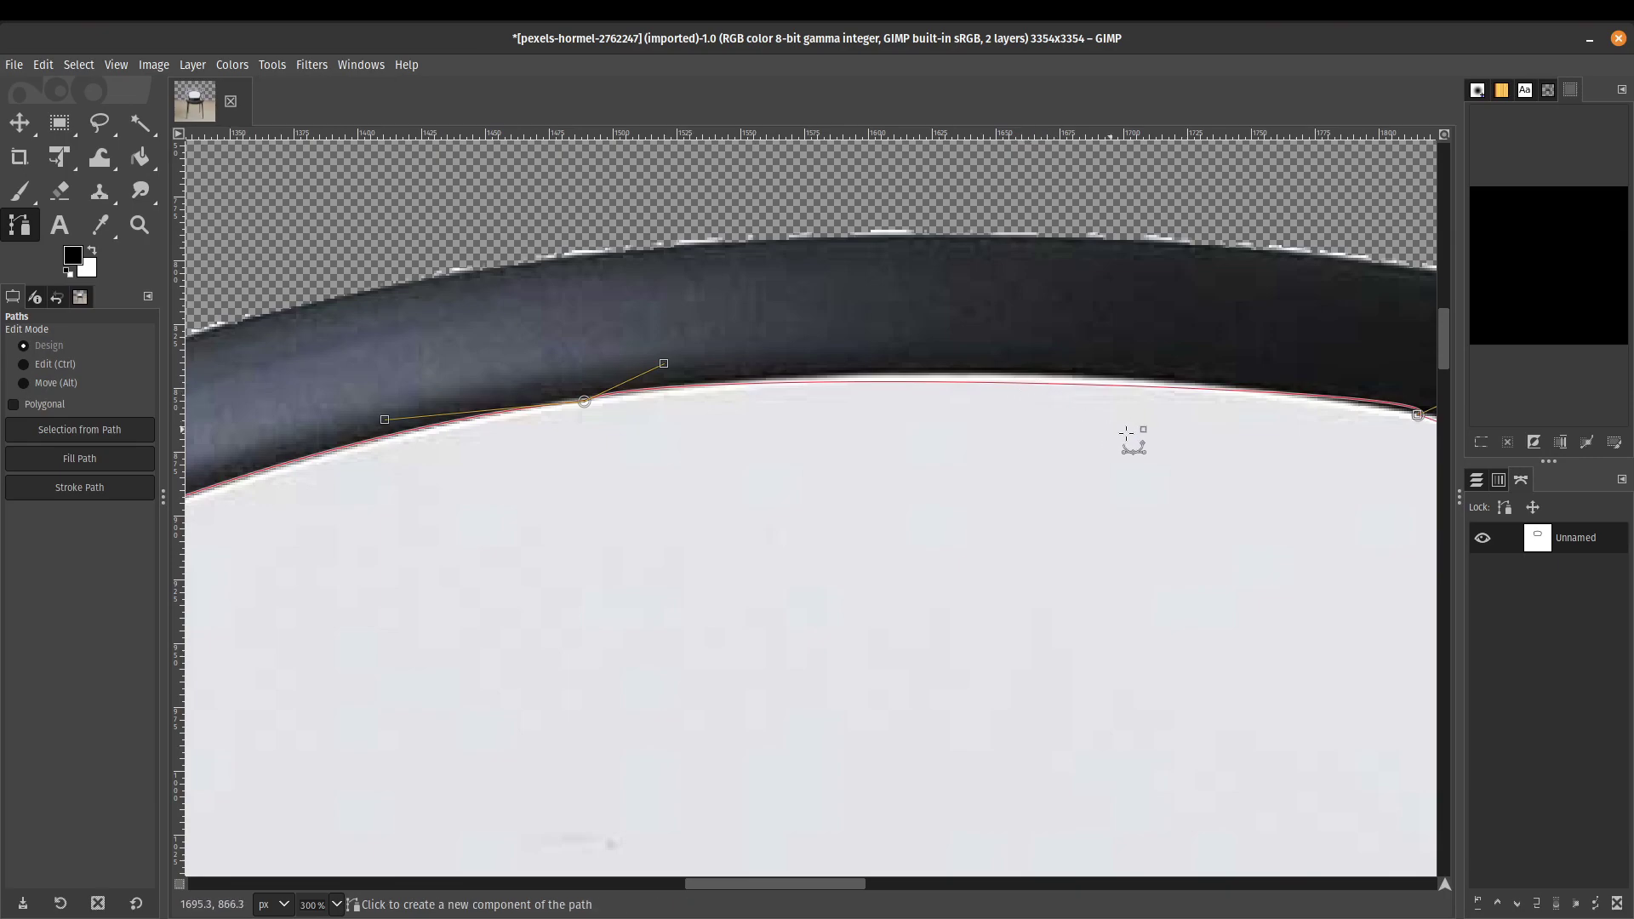
scroll(960, 452, "right", 4)
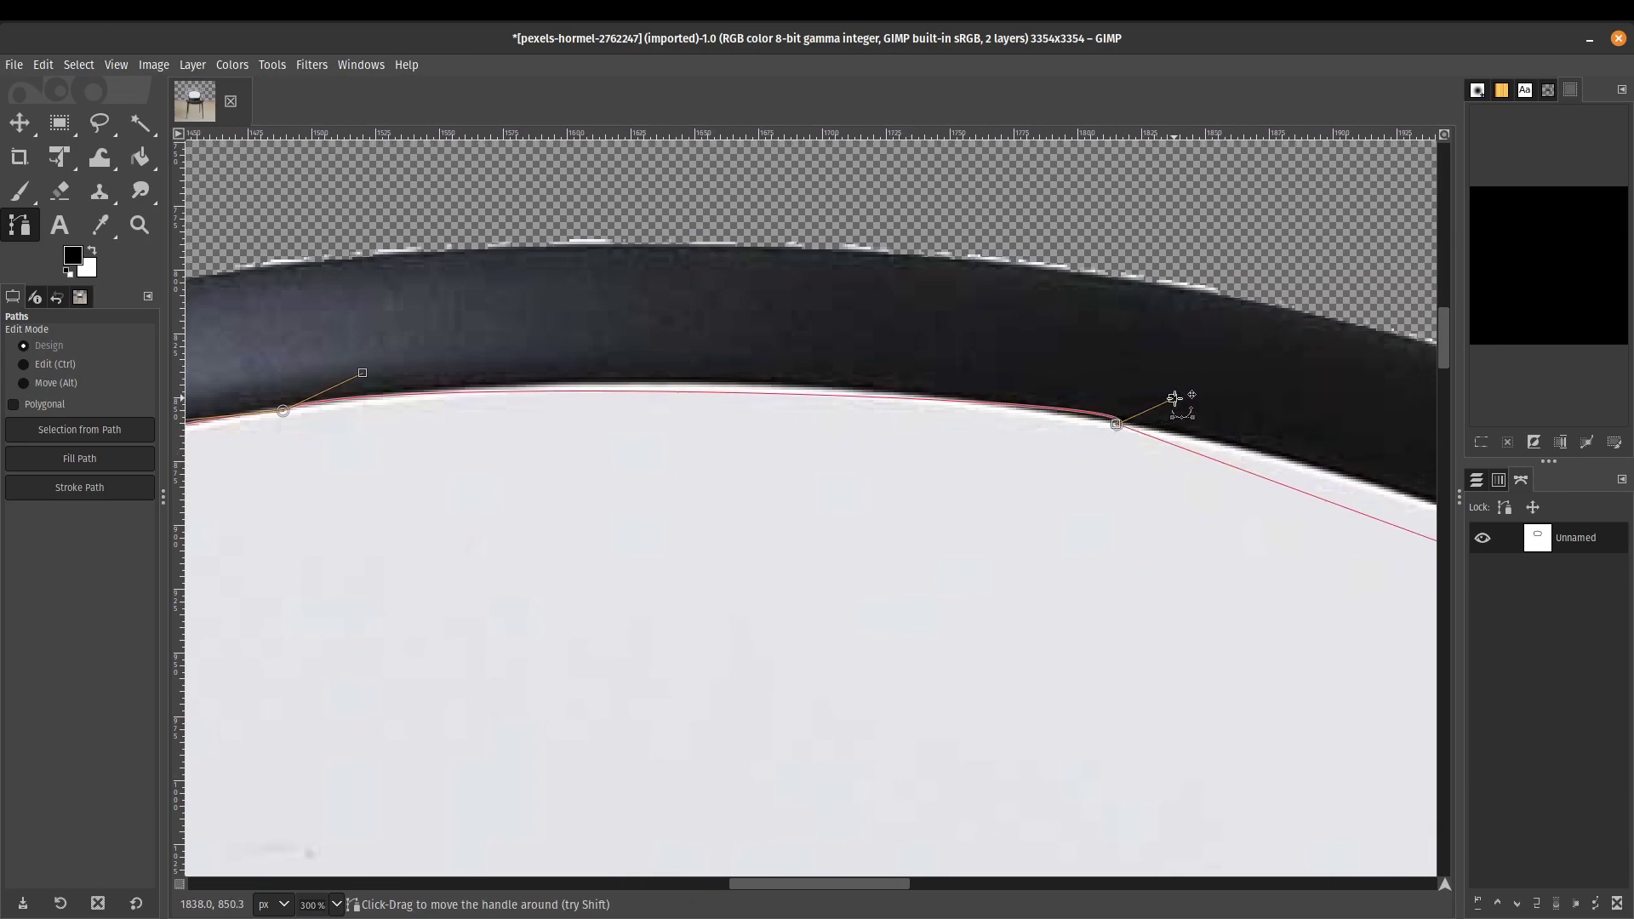
left_click_drag(1173, 398, 935, 373)
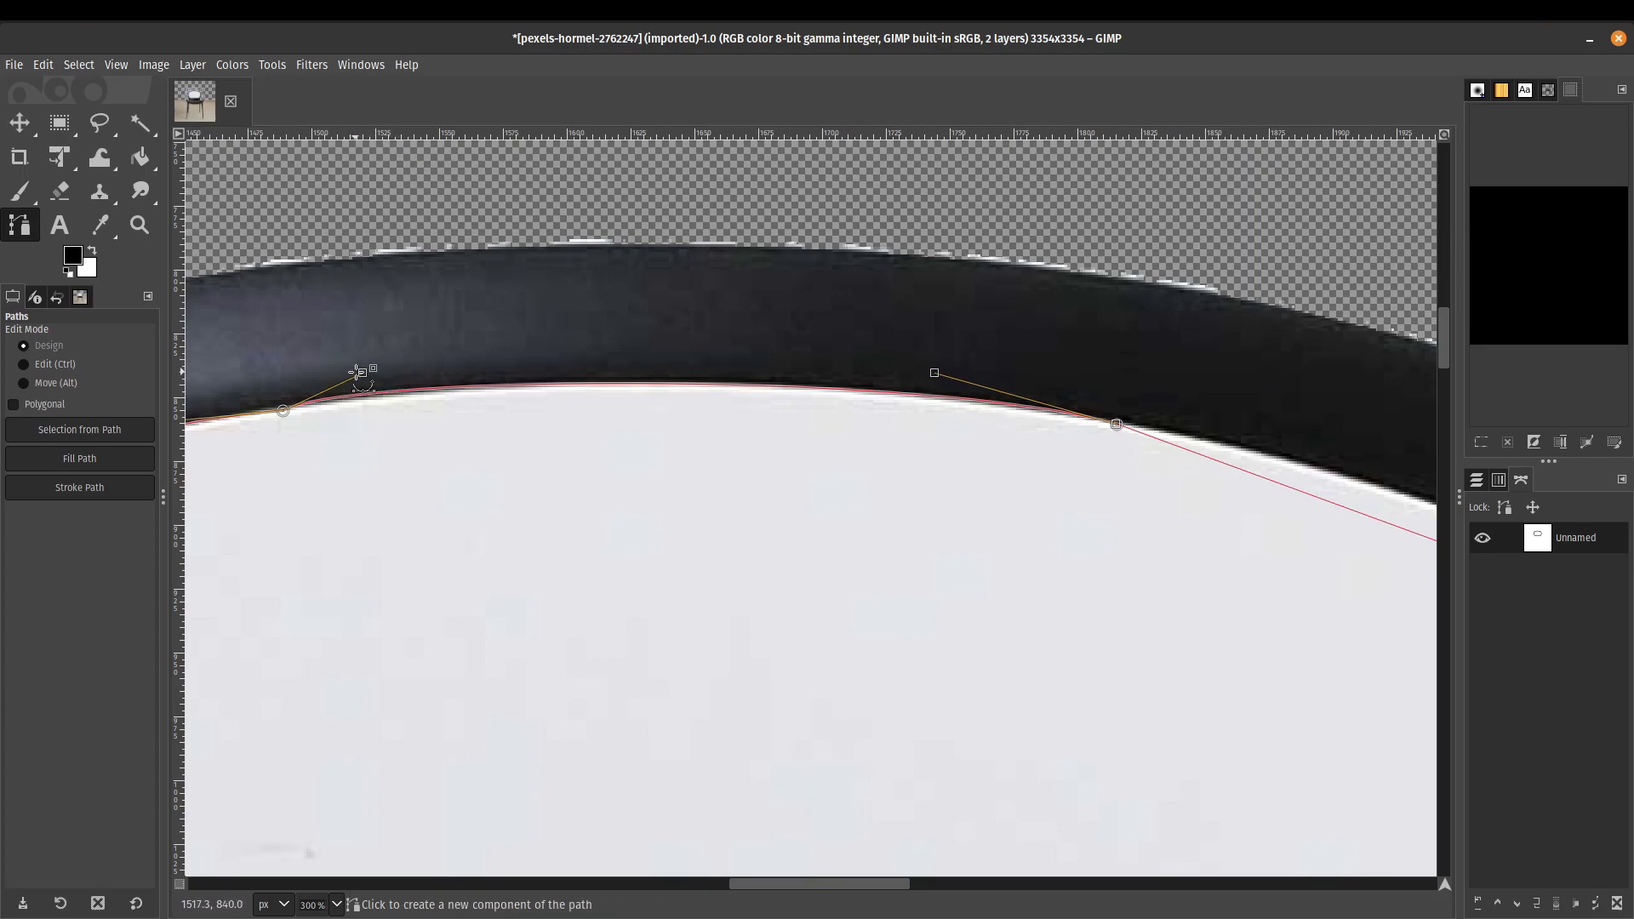
left_click_drag(358, 372, 374, 381)
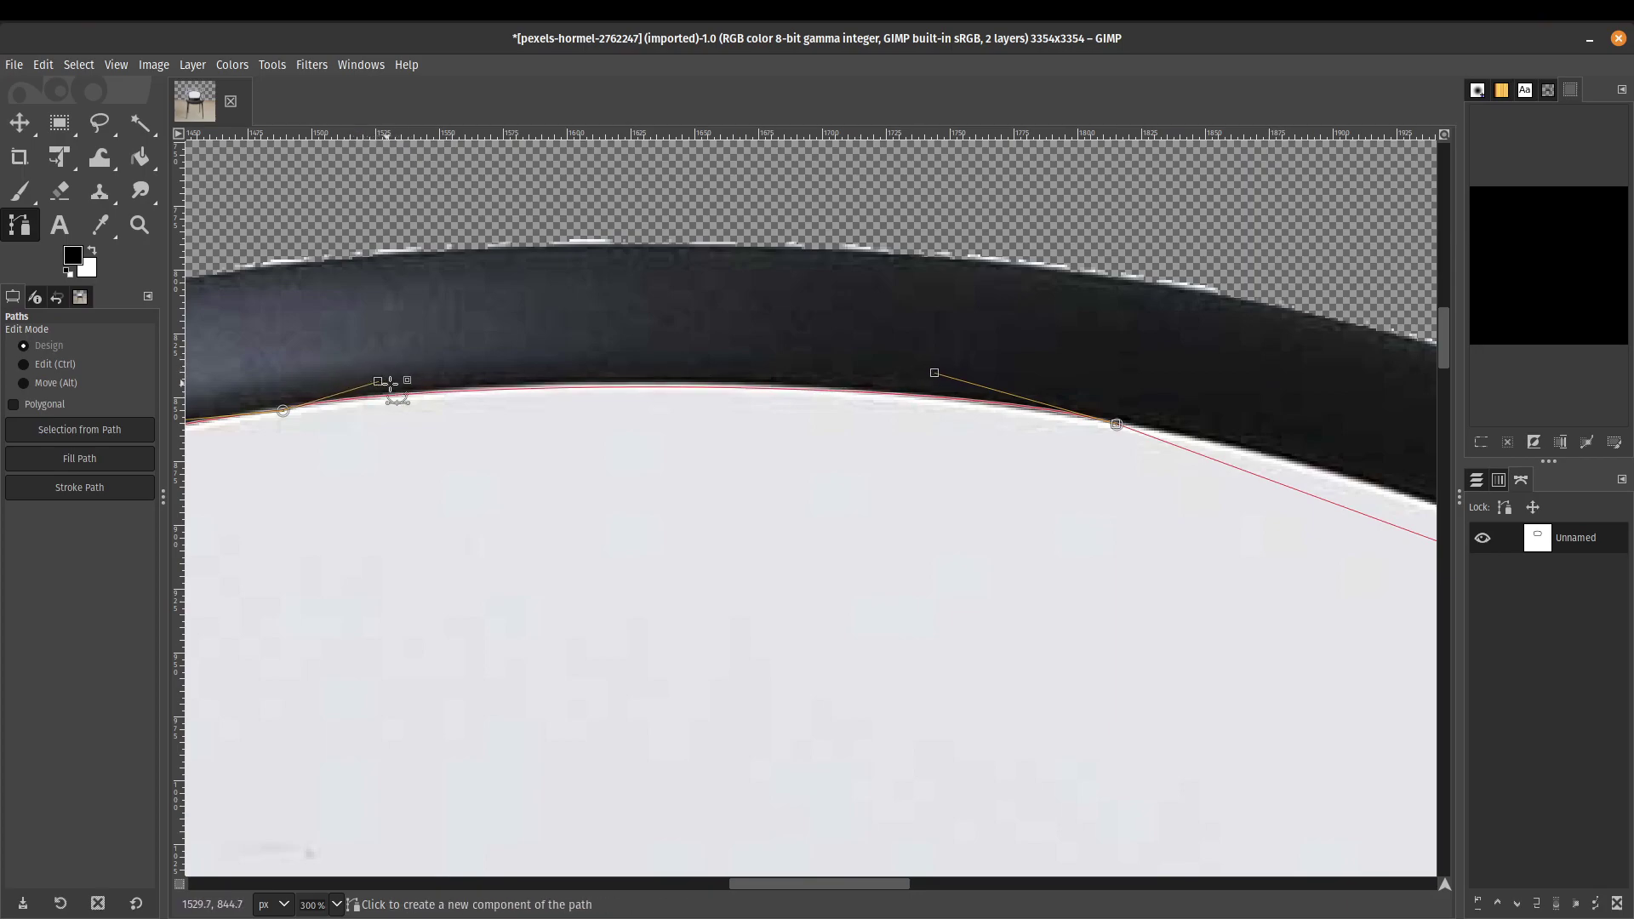
left_click_drag(1255, 547, 576, 407)
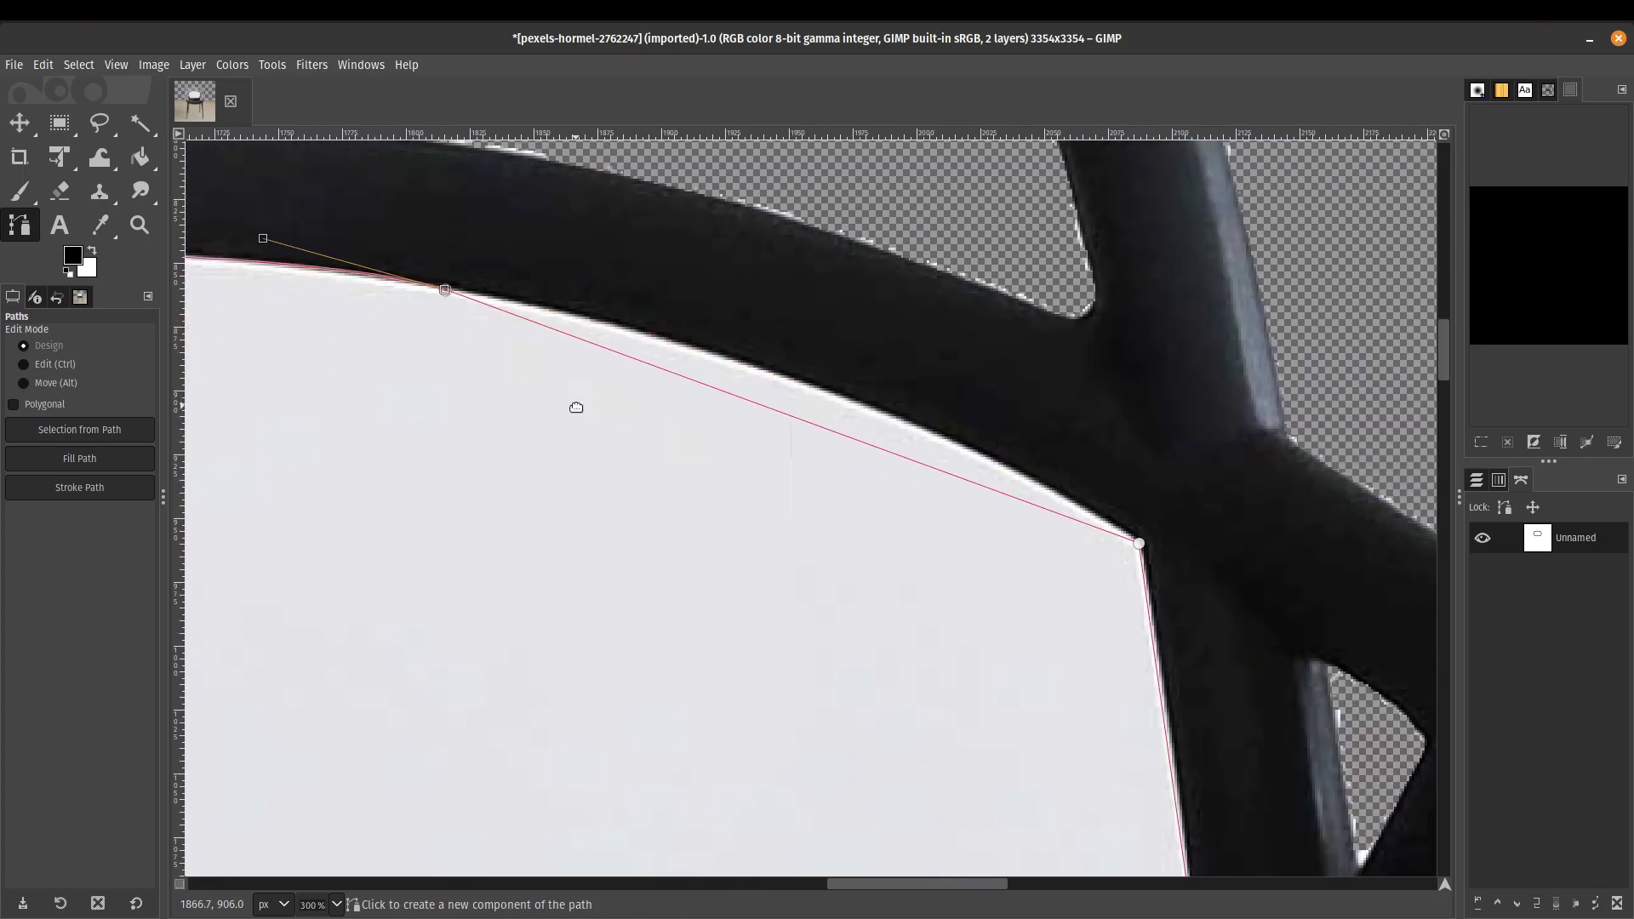
left_click(830, 431, "ctrl")
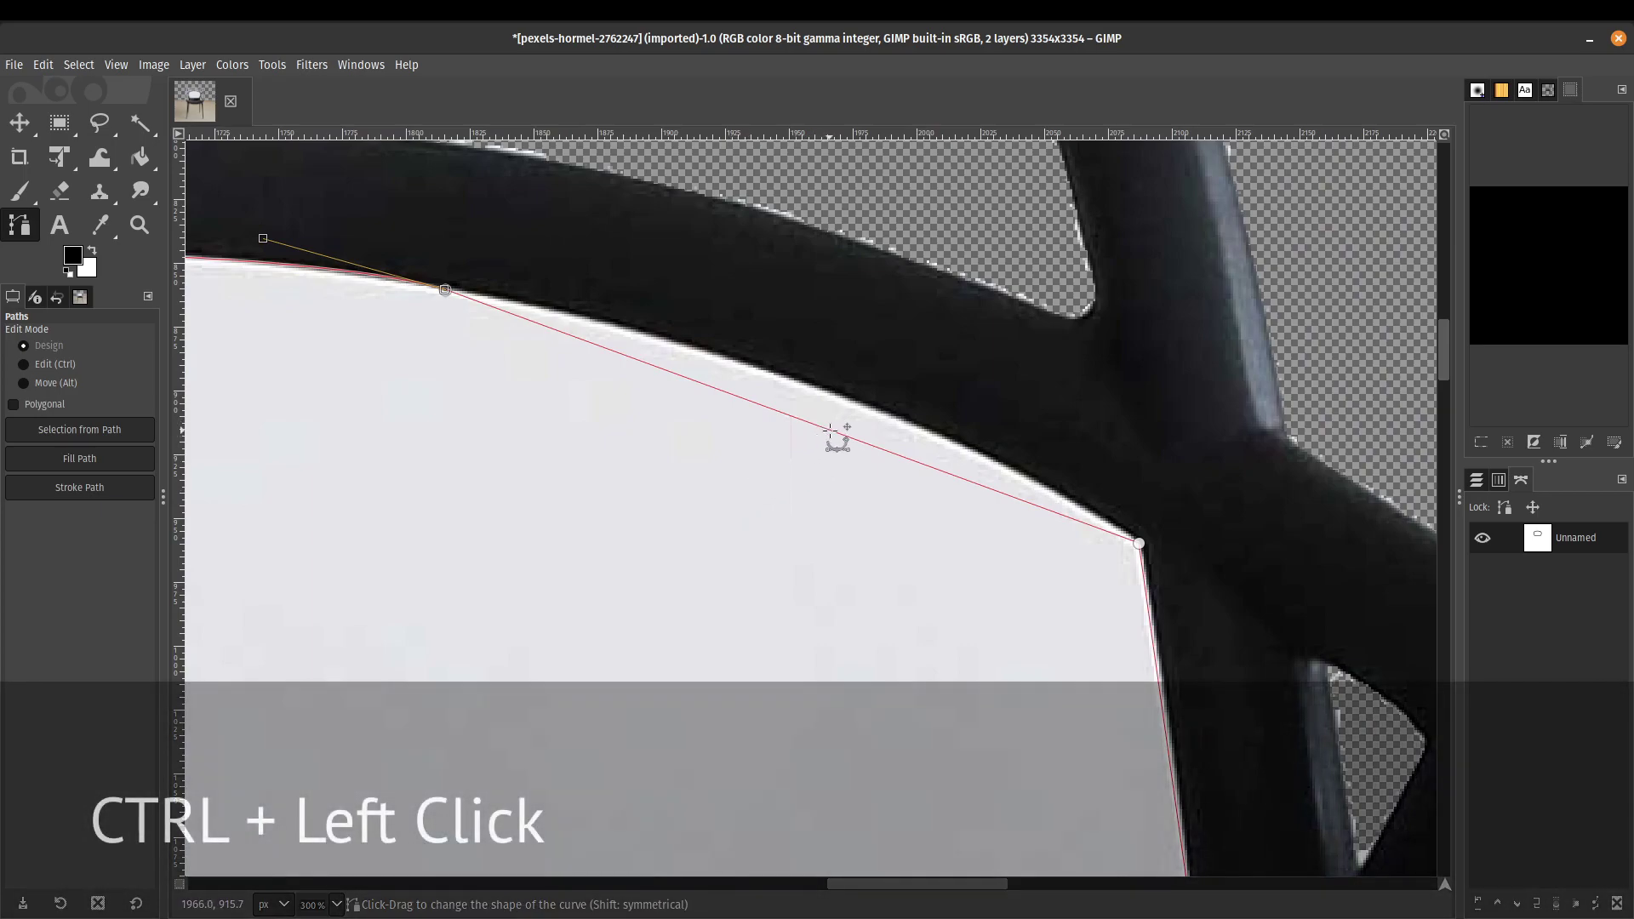
key("ctrl")
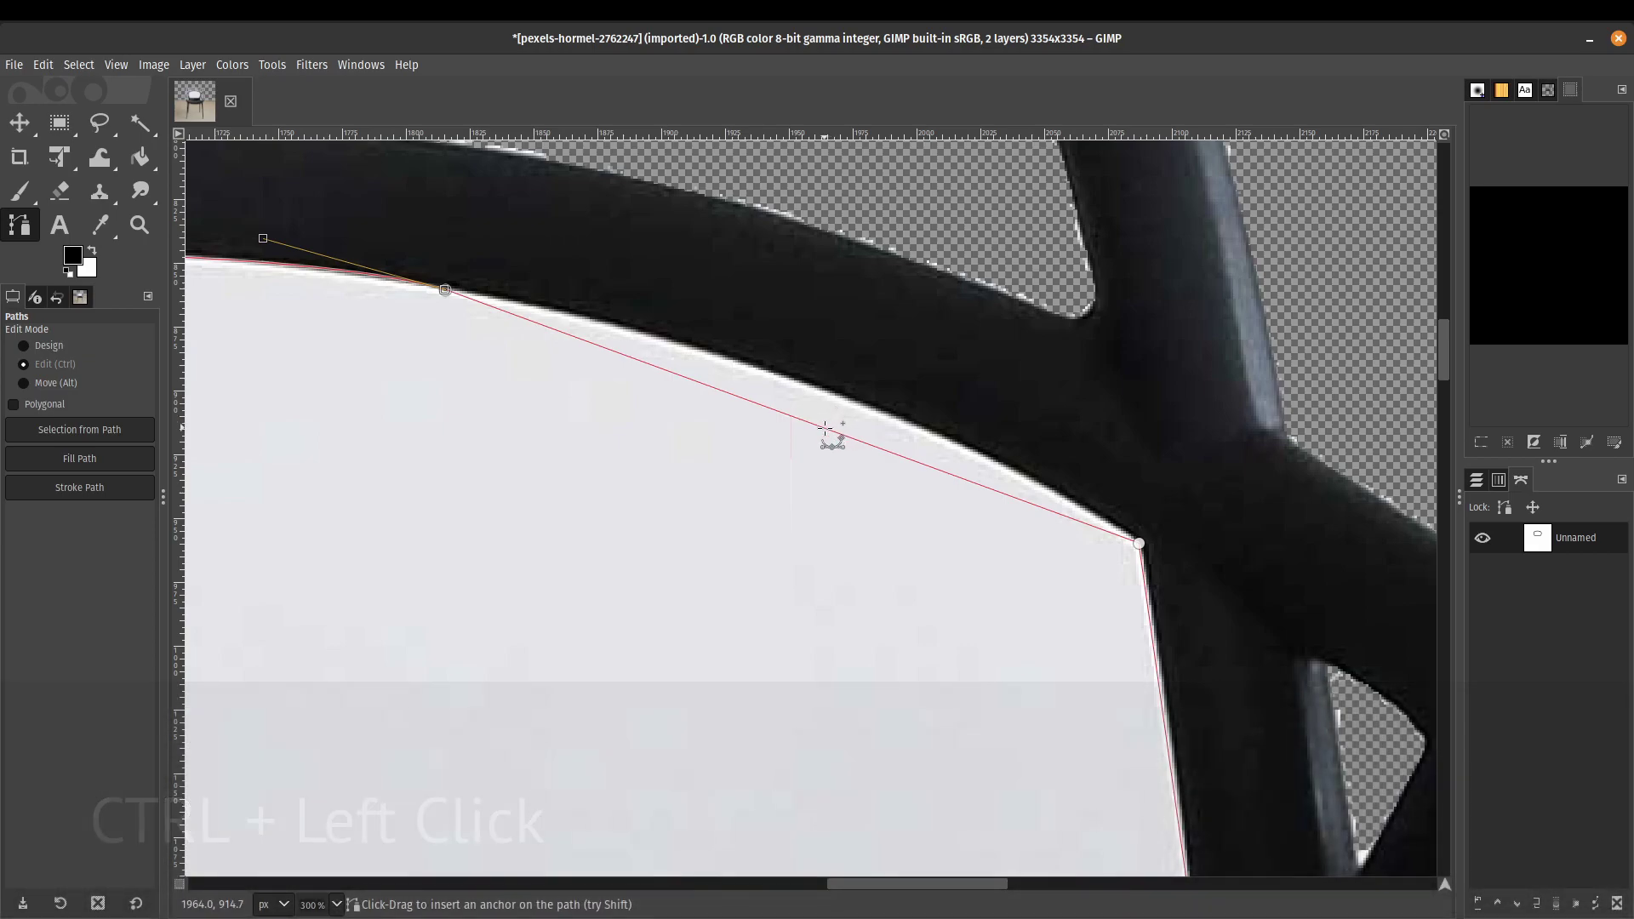
left_click(819, 423, "ctrl")
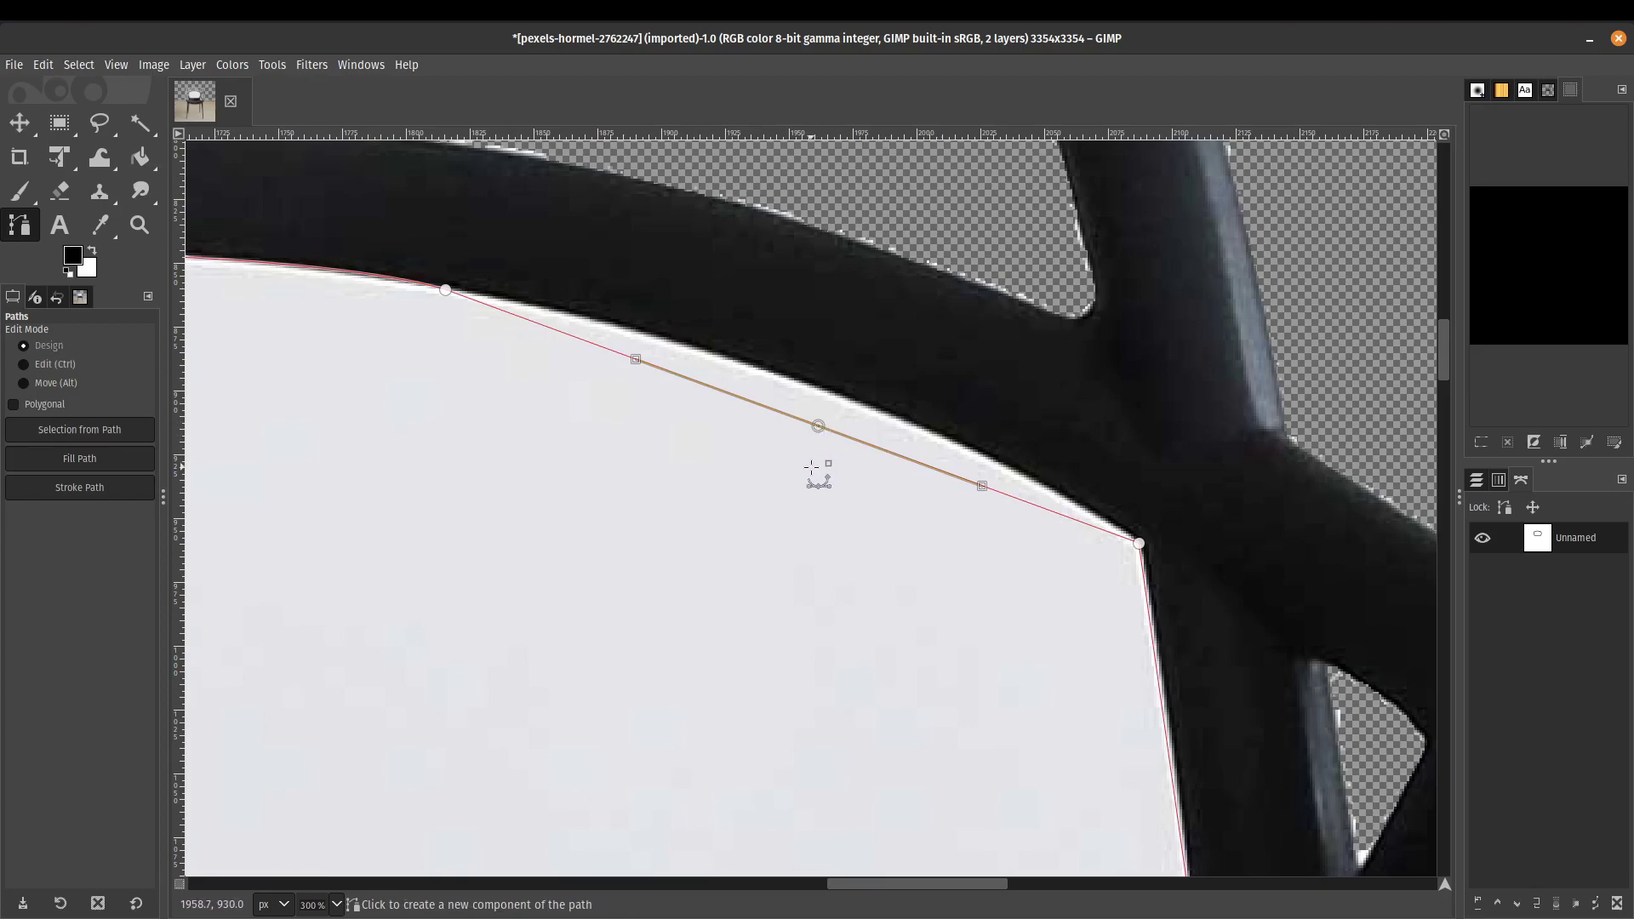
key("ctrl")
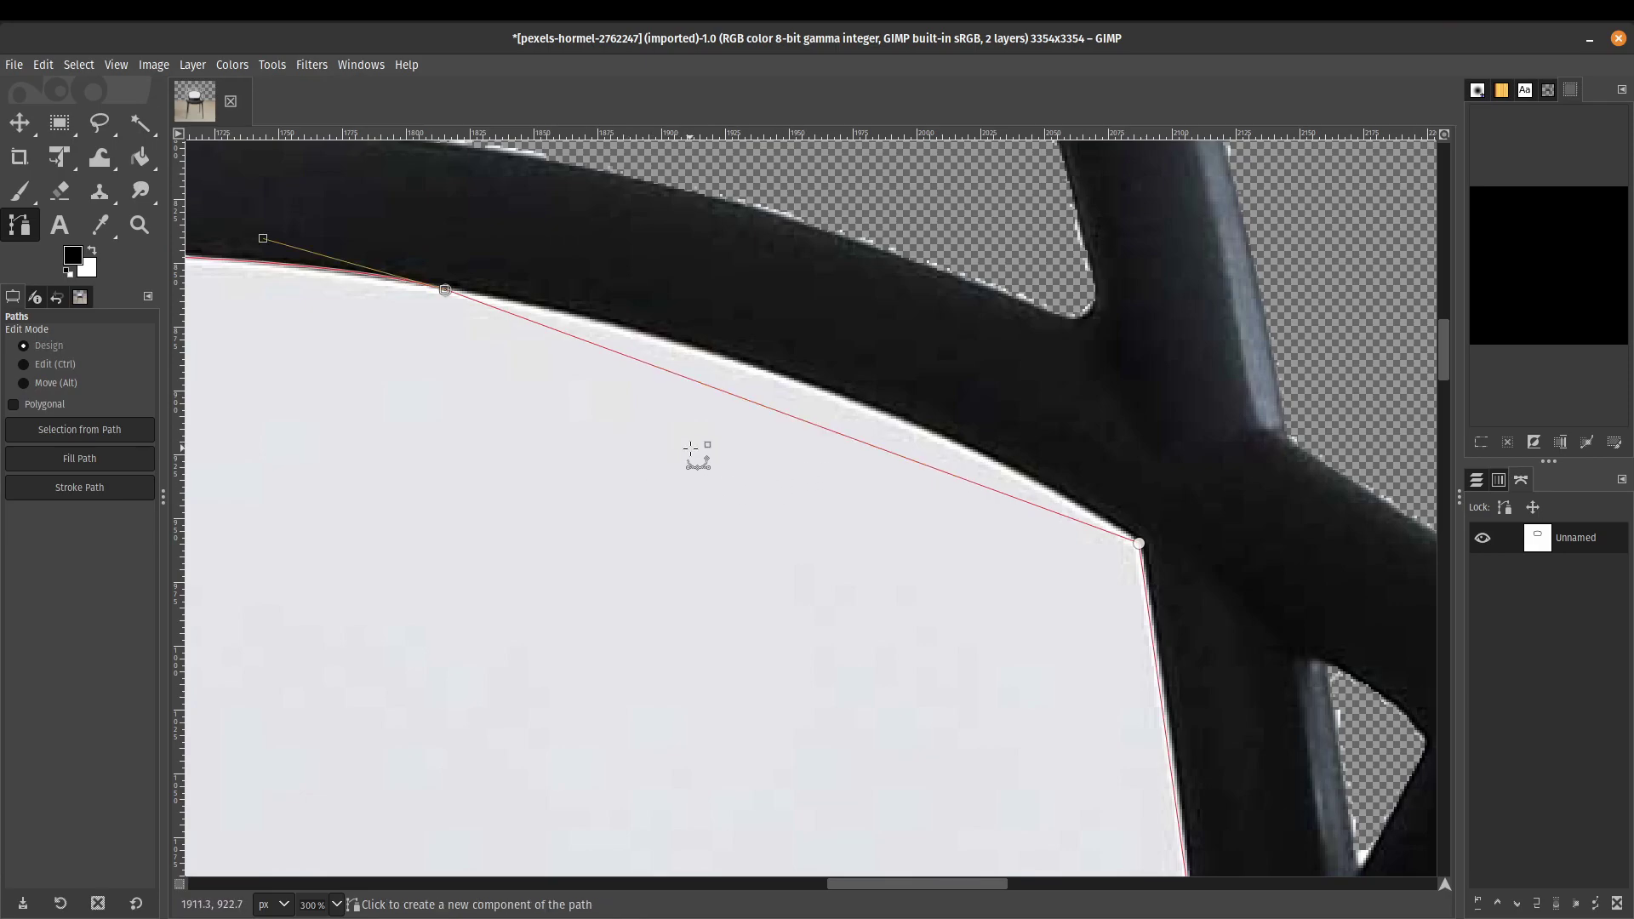
left_click(661, 445, "shift")
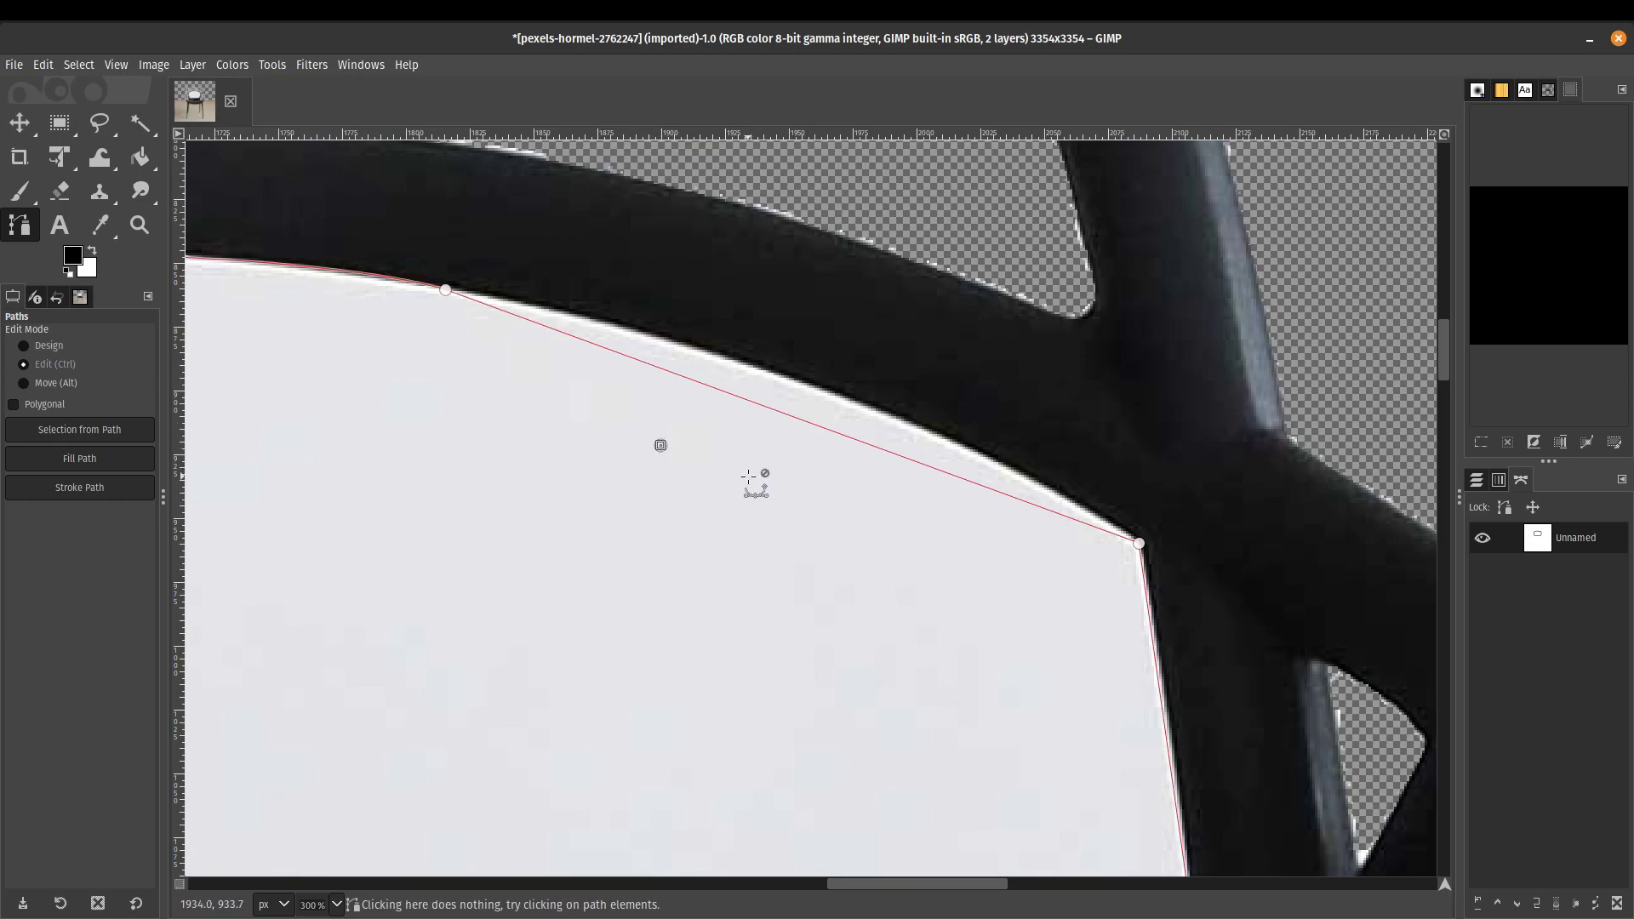
key("ctrl+z")
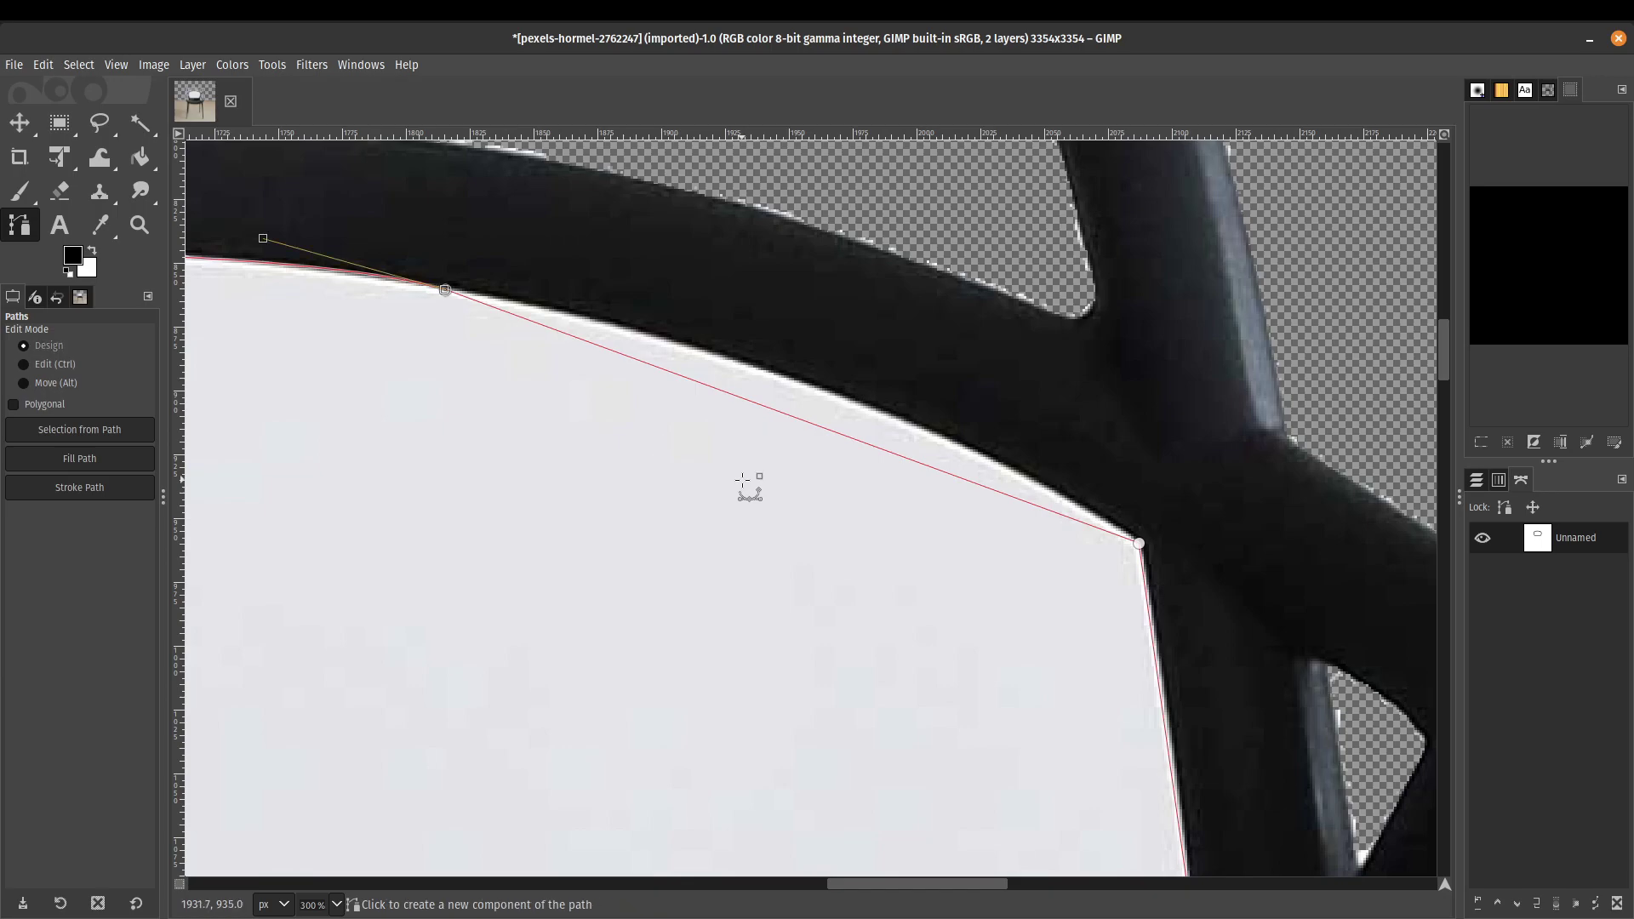
- Curve the upper-right path segments to follow the chair's arc and edge
left_click_drag(781, 415, 904, 423)
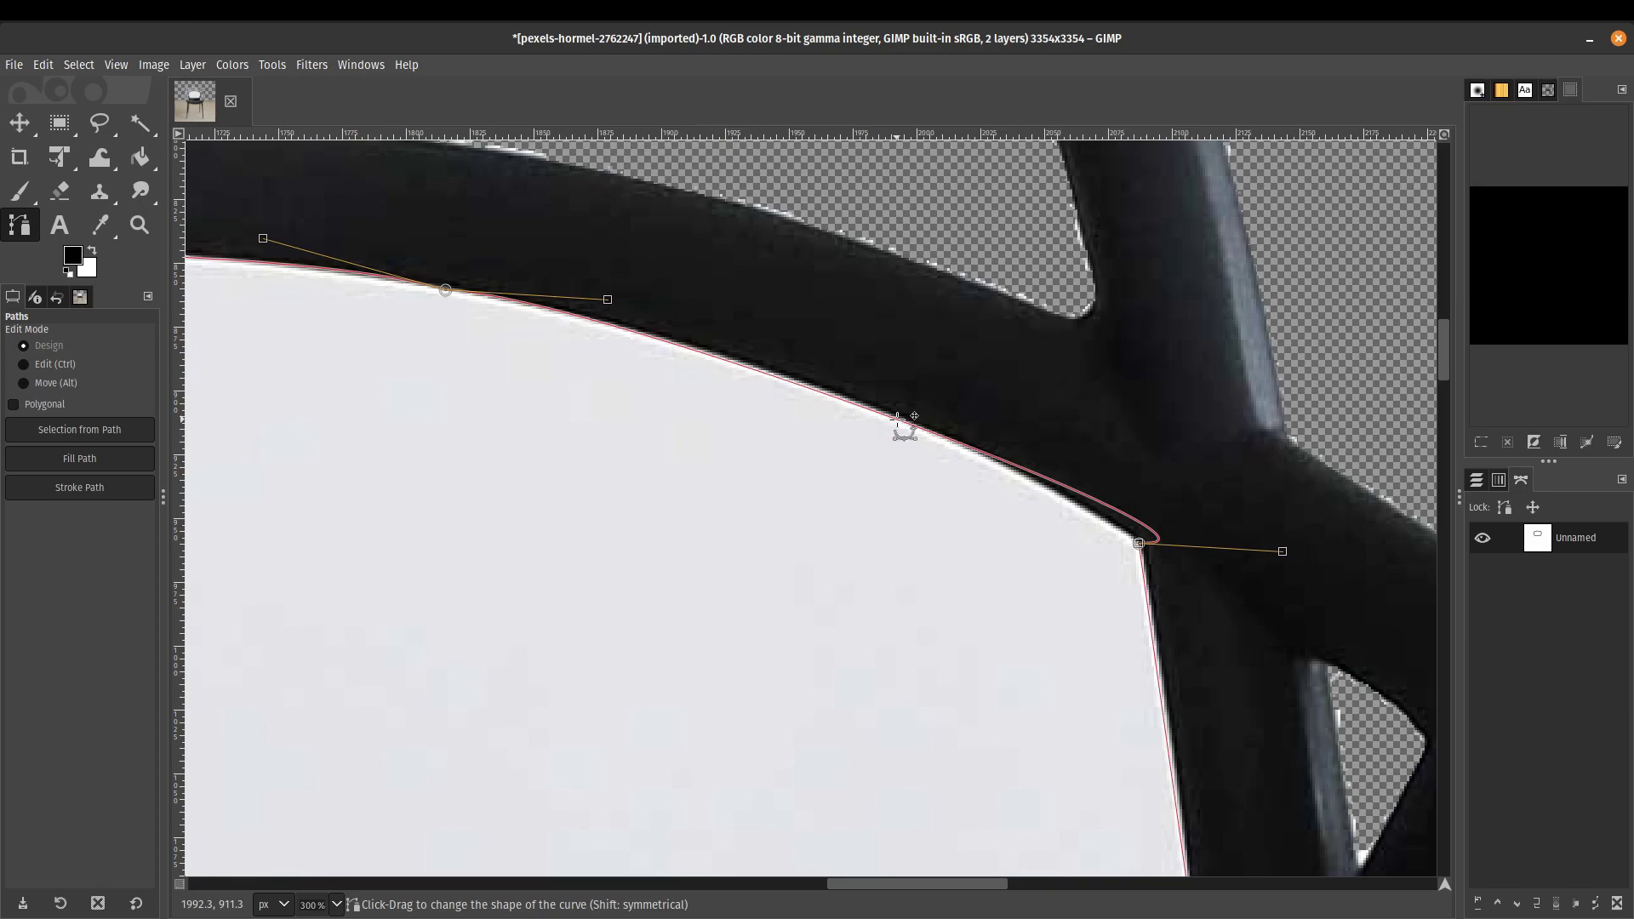
left_click_drag(1280, 551, 1085, 492)
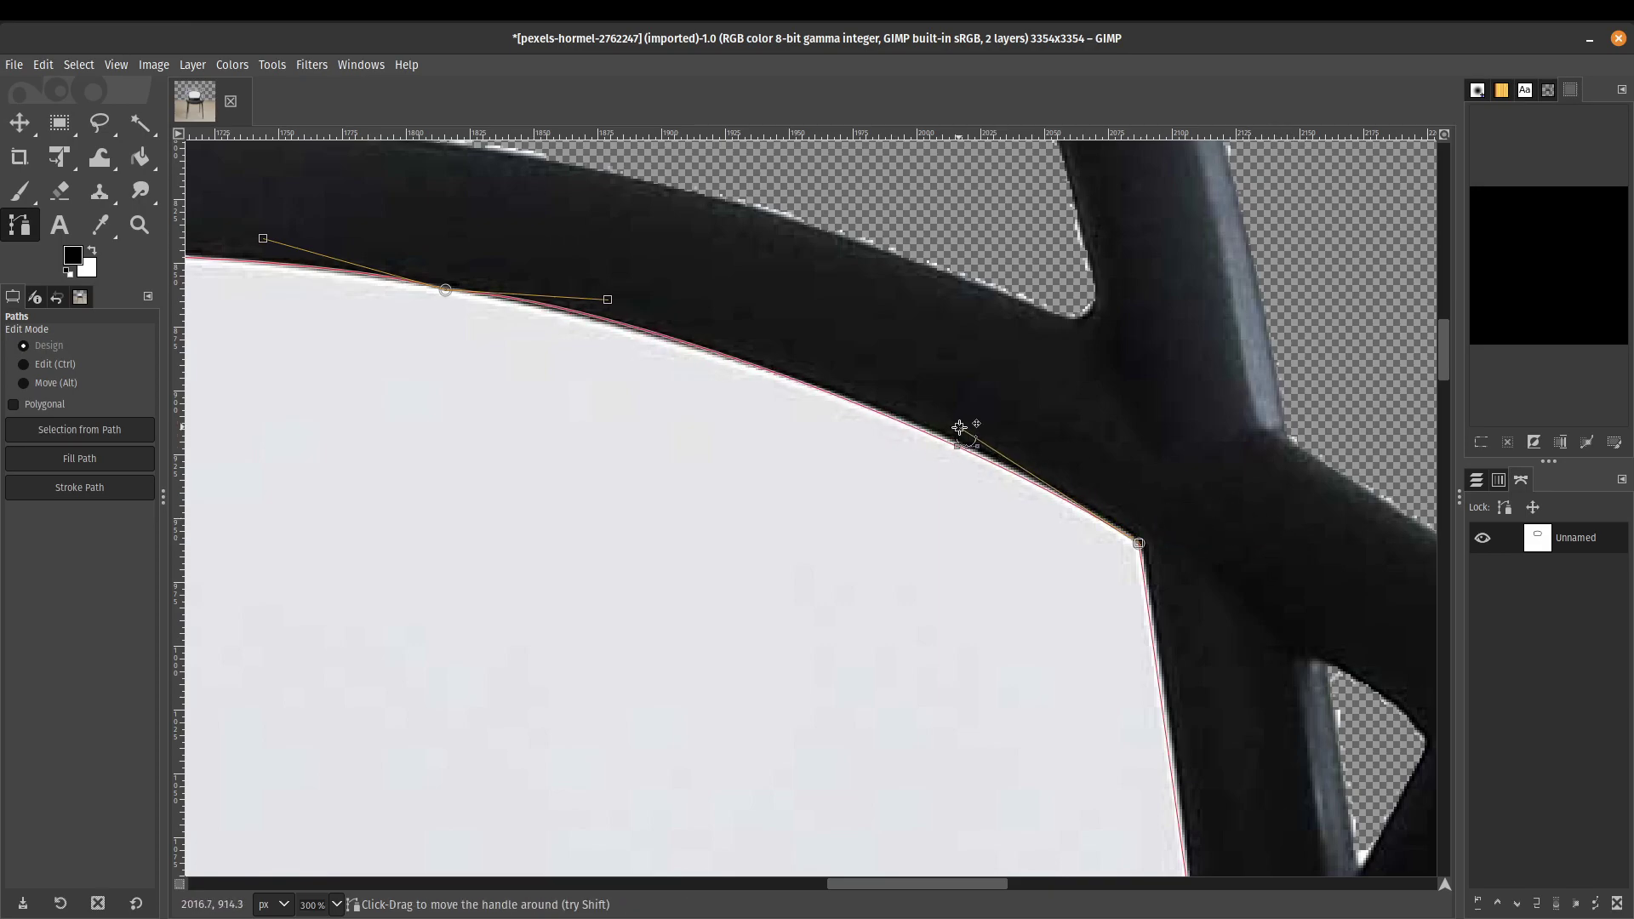
scroll(1241, 649, "down", 5)
scroll(1240, 649, "right", 3)
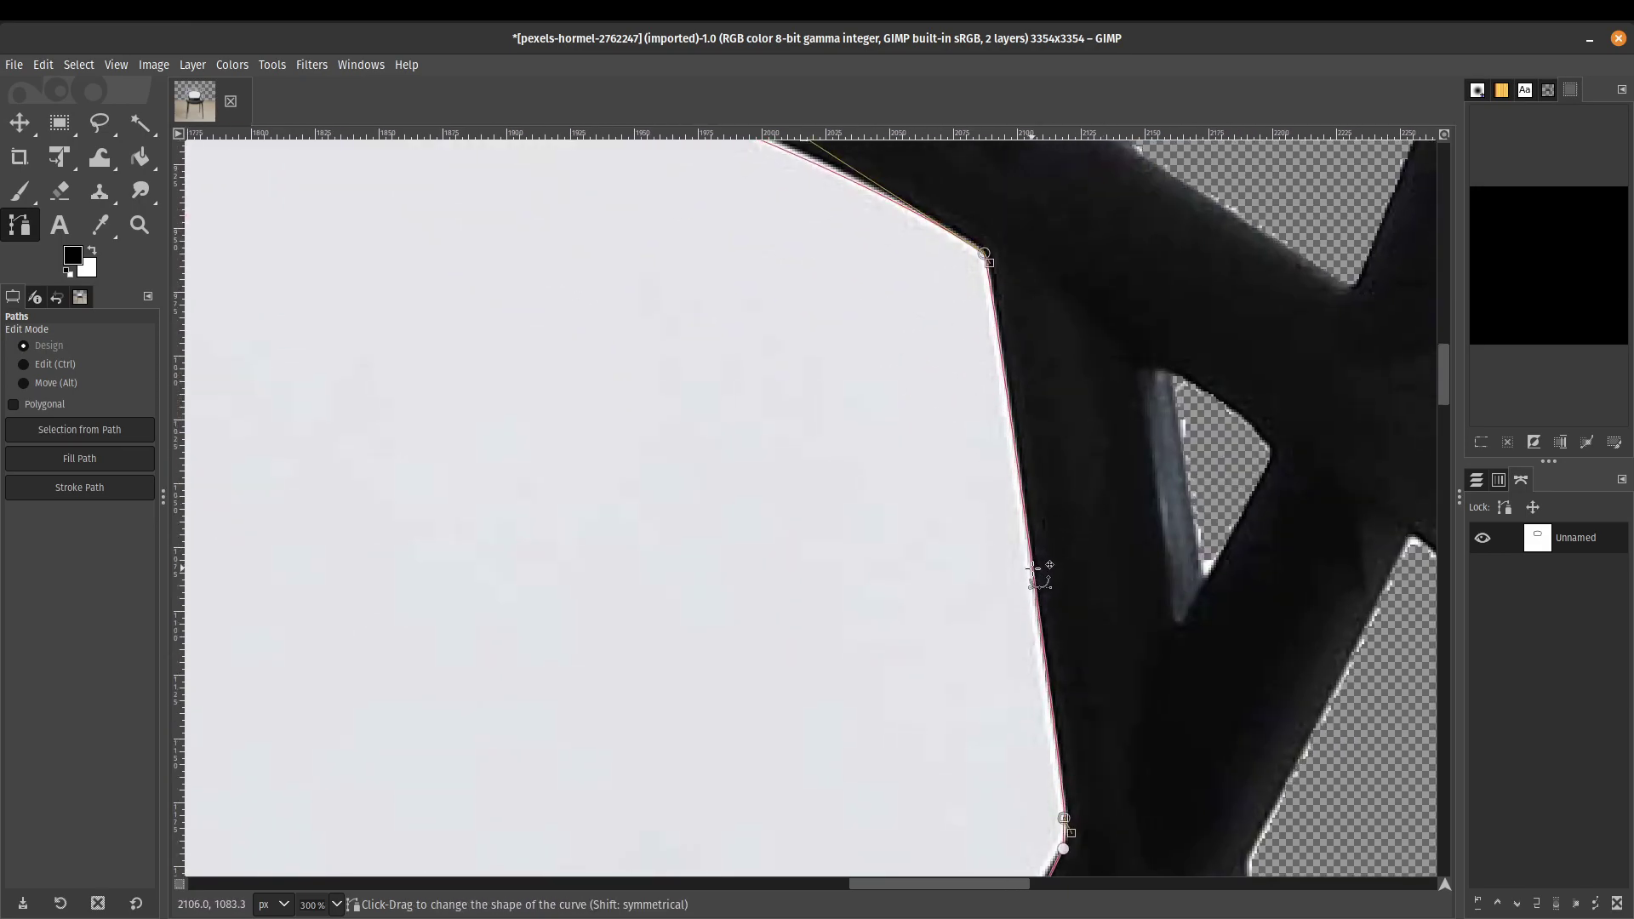
scroll(1033, 569, "up", 5)
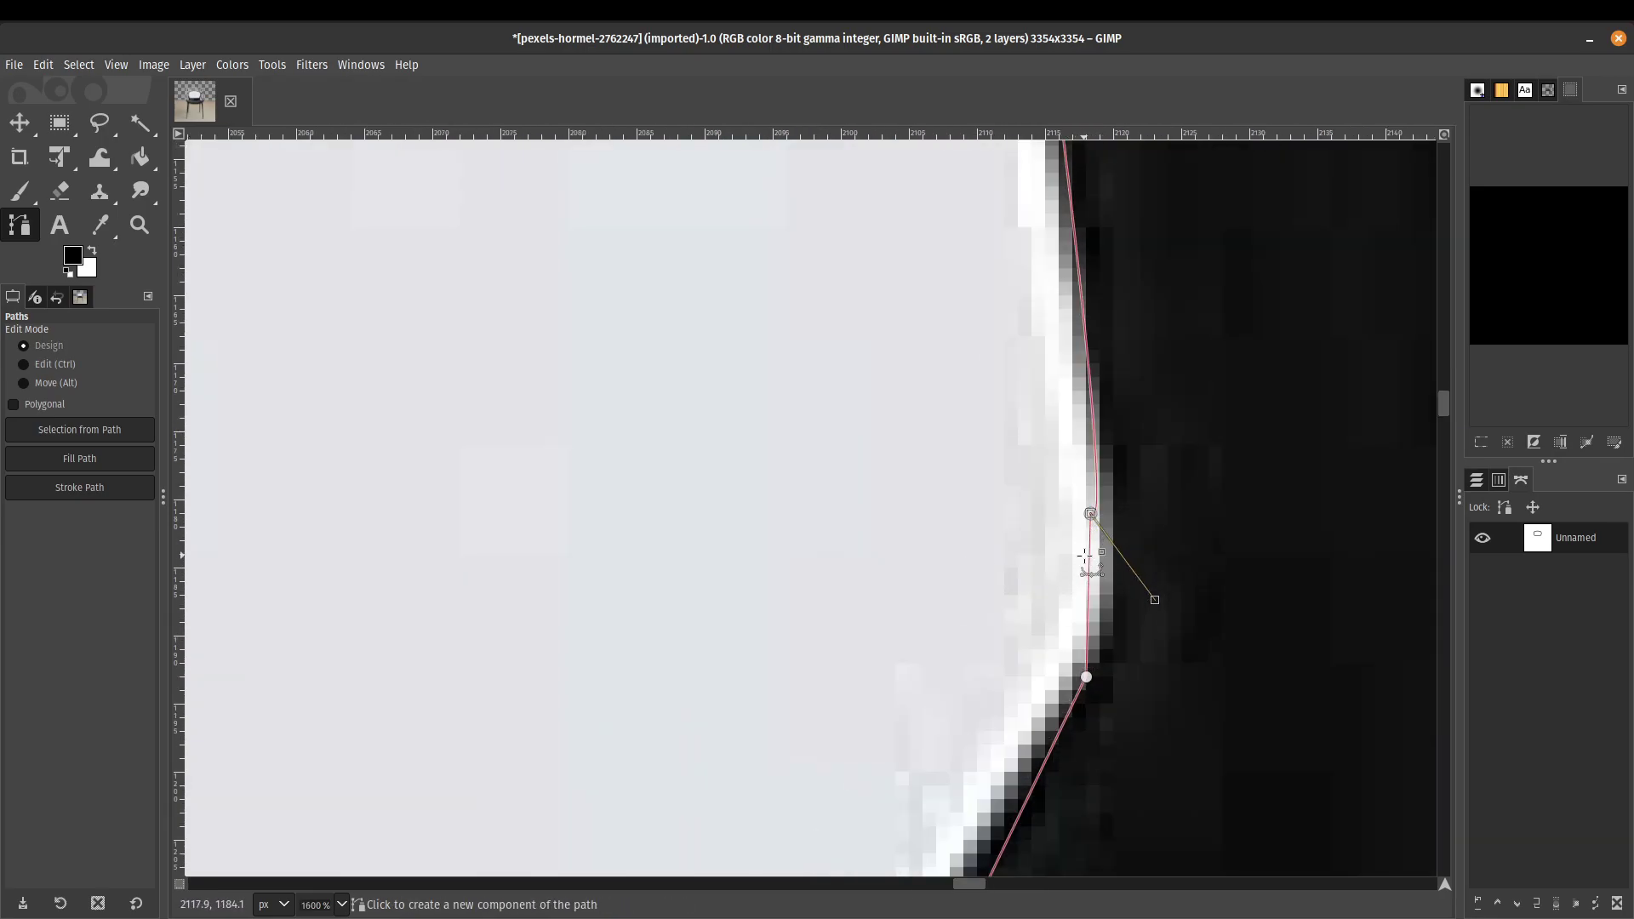
left_click_drag(1090, 566, 1108, 617)
scroll(1041, 666, "down", 5)
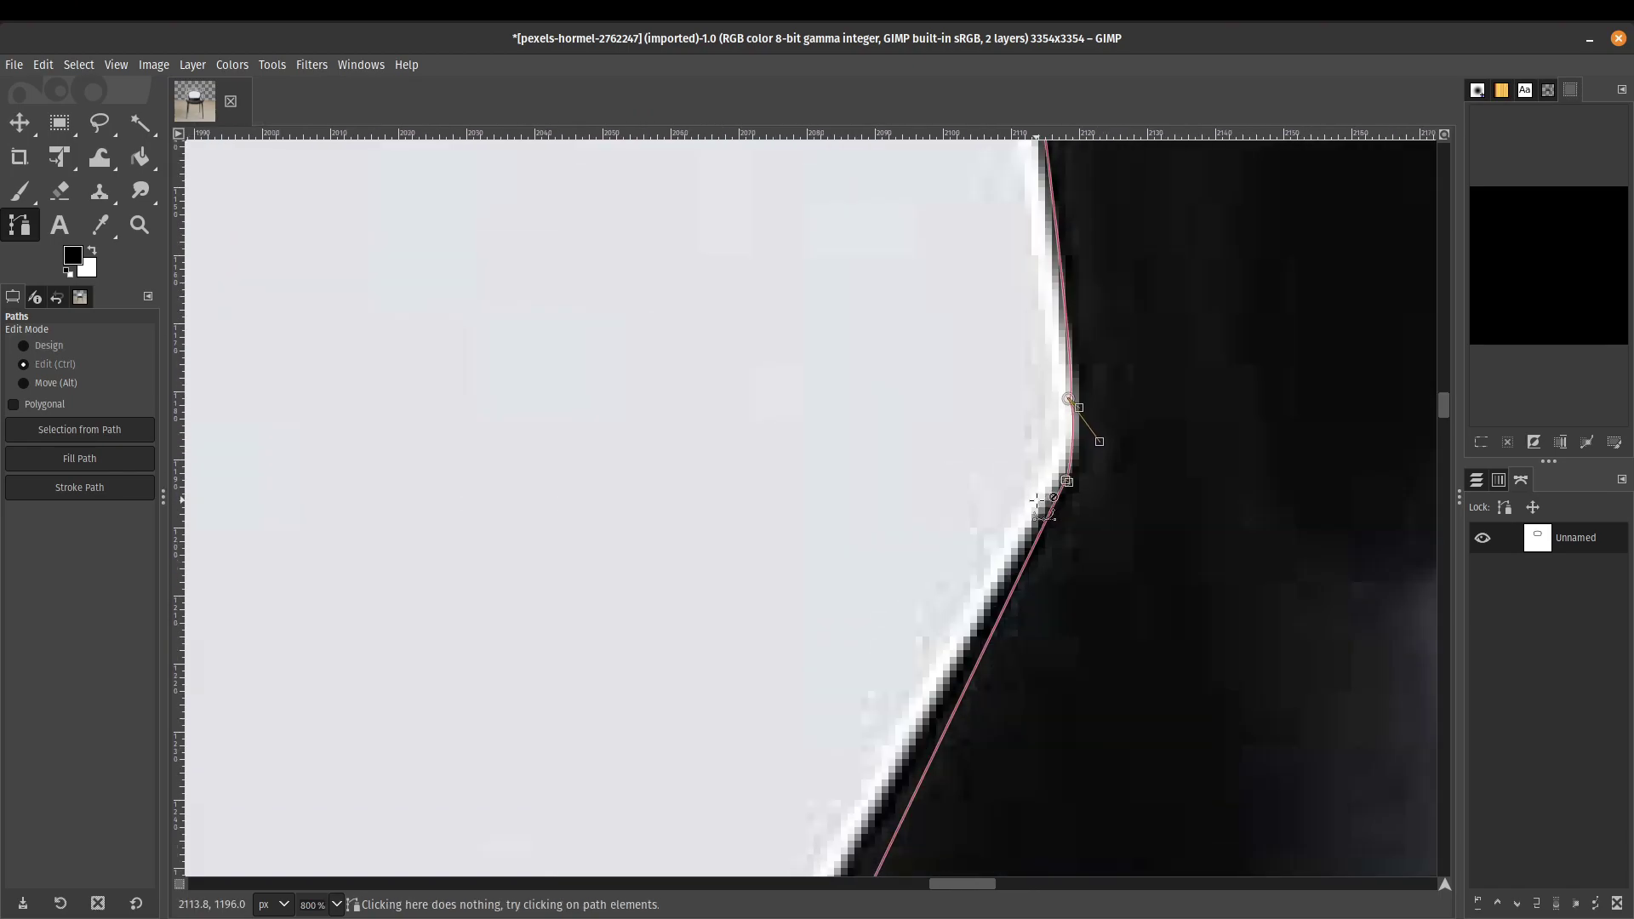
scroll(1041, 503, "down", 3)
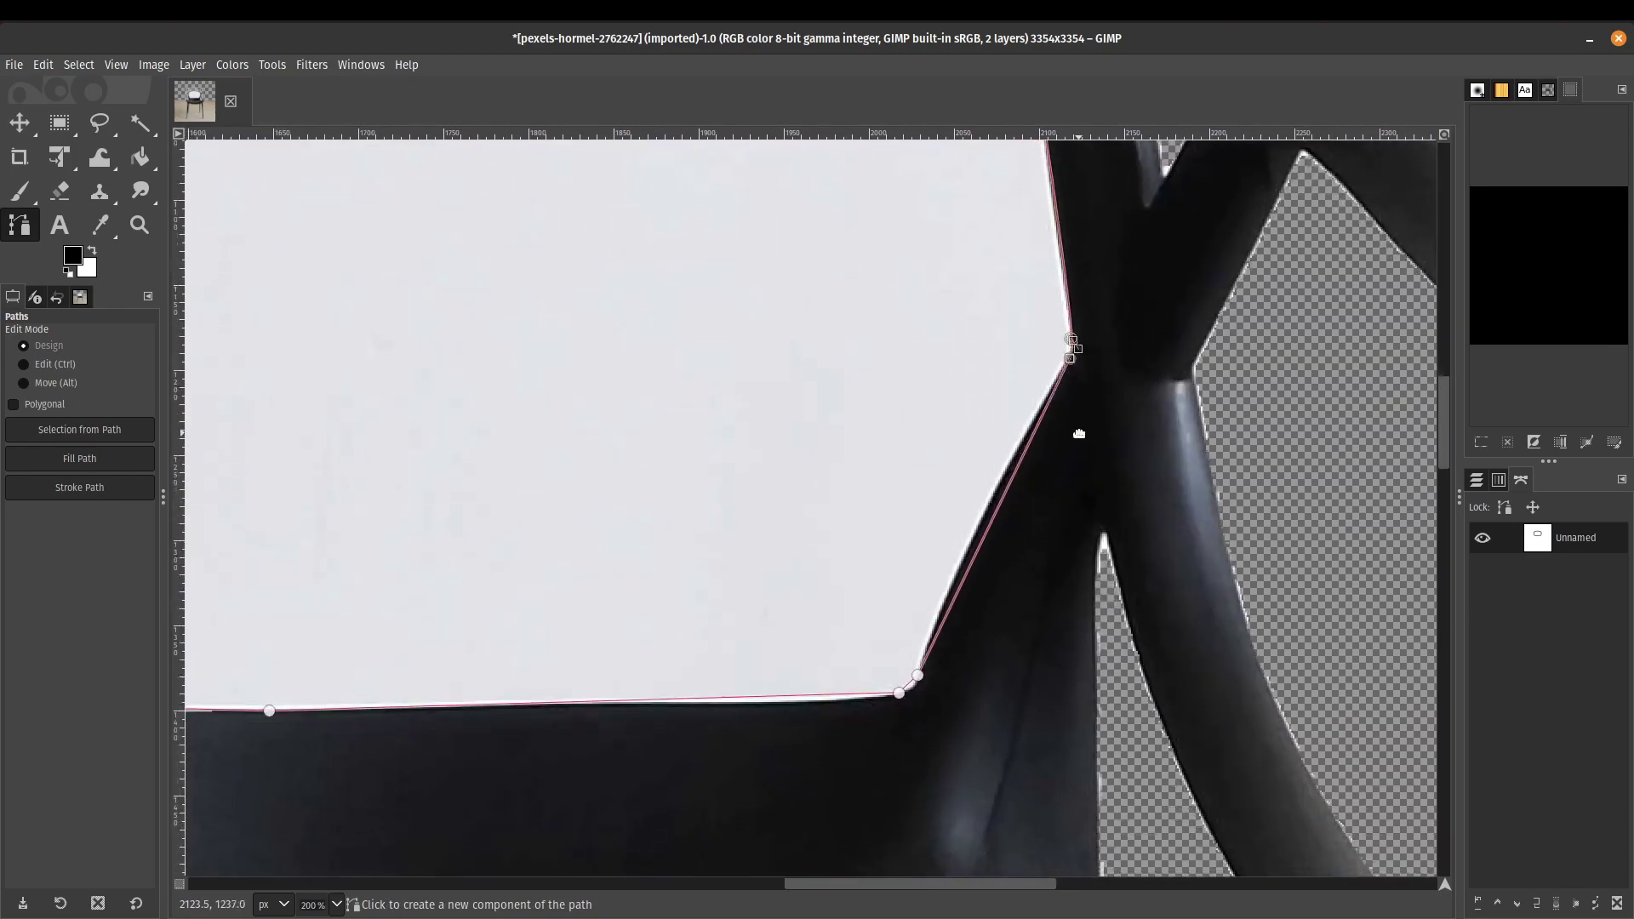
- Reposition the corner anchors so they sit exactly on the opening's edge
left_click(917, 674)
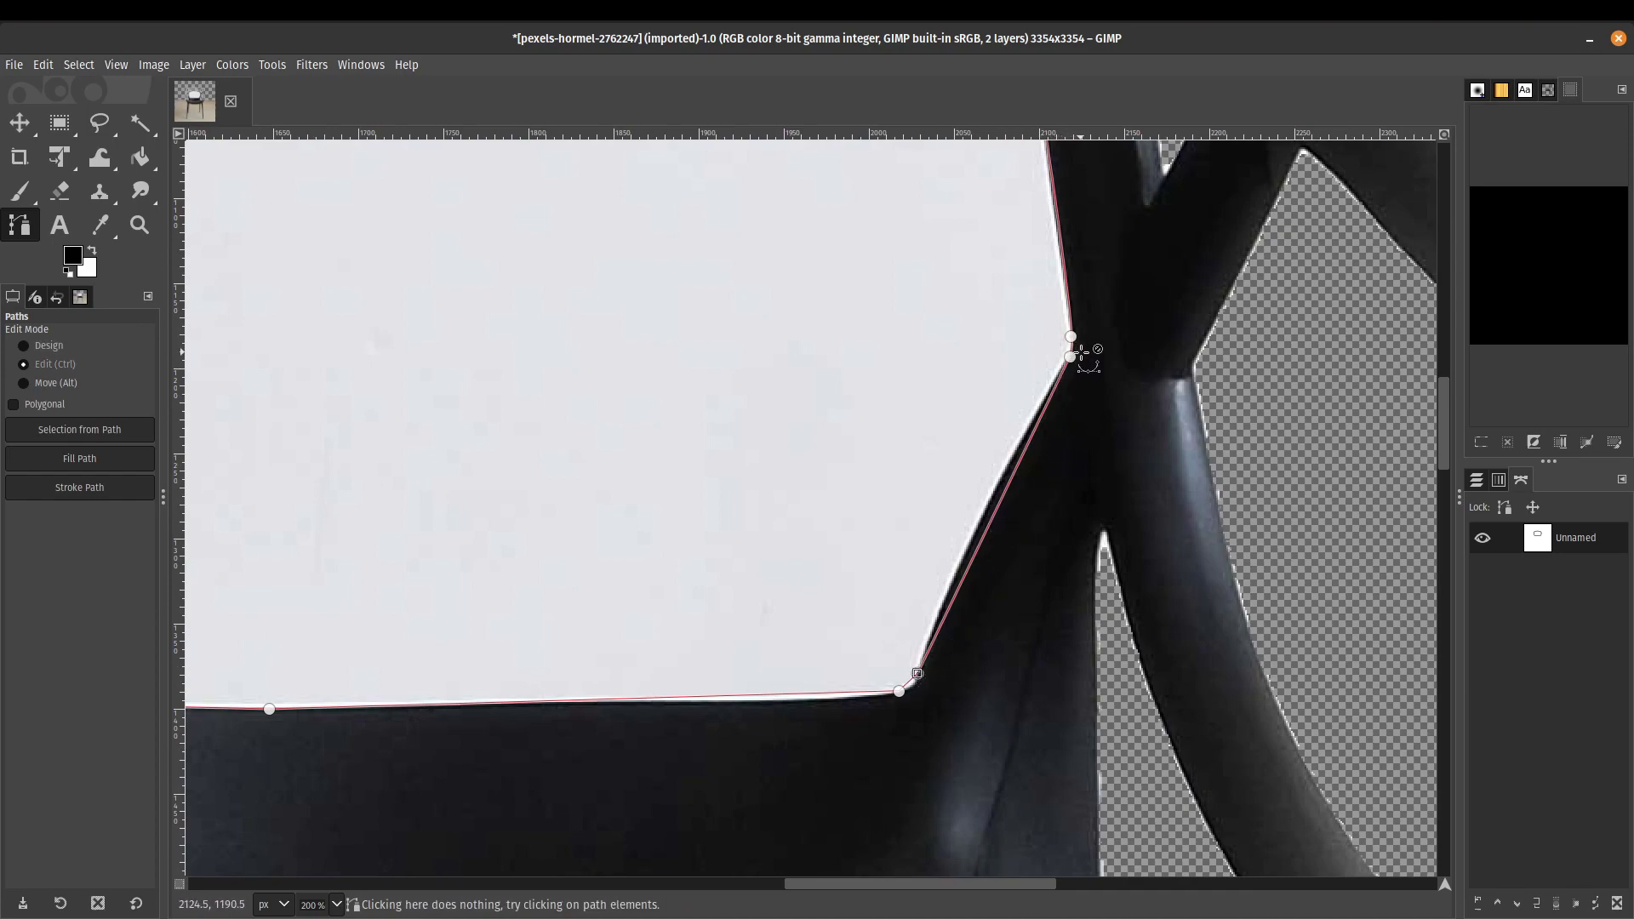
scroll(1083, 354, "up", 3, "ctrl")
scroll(1081, 355, "up", 1, "ctrl")
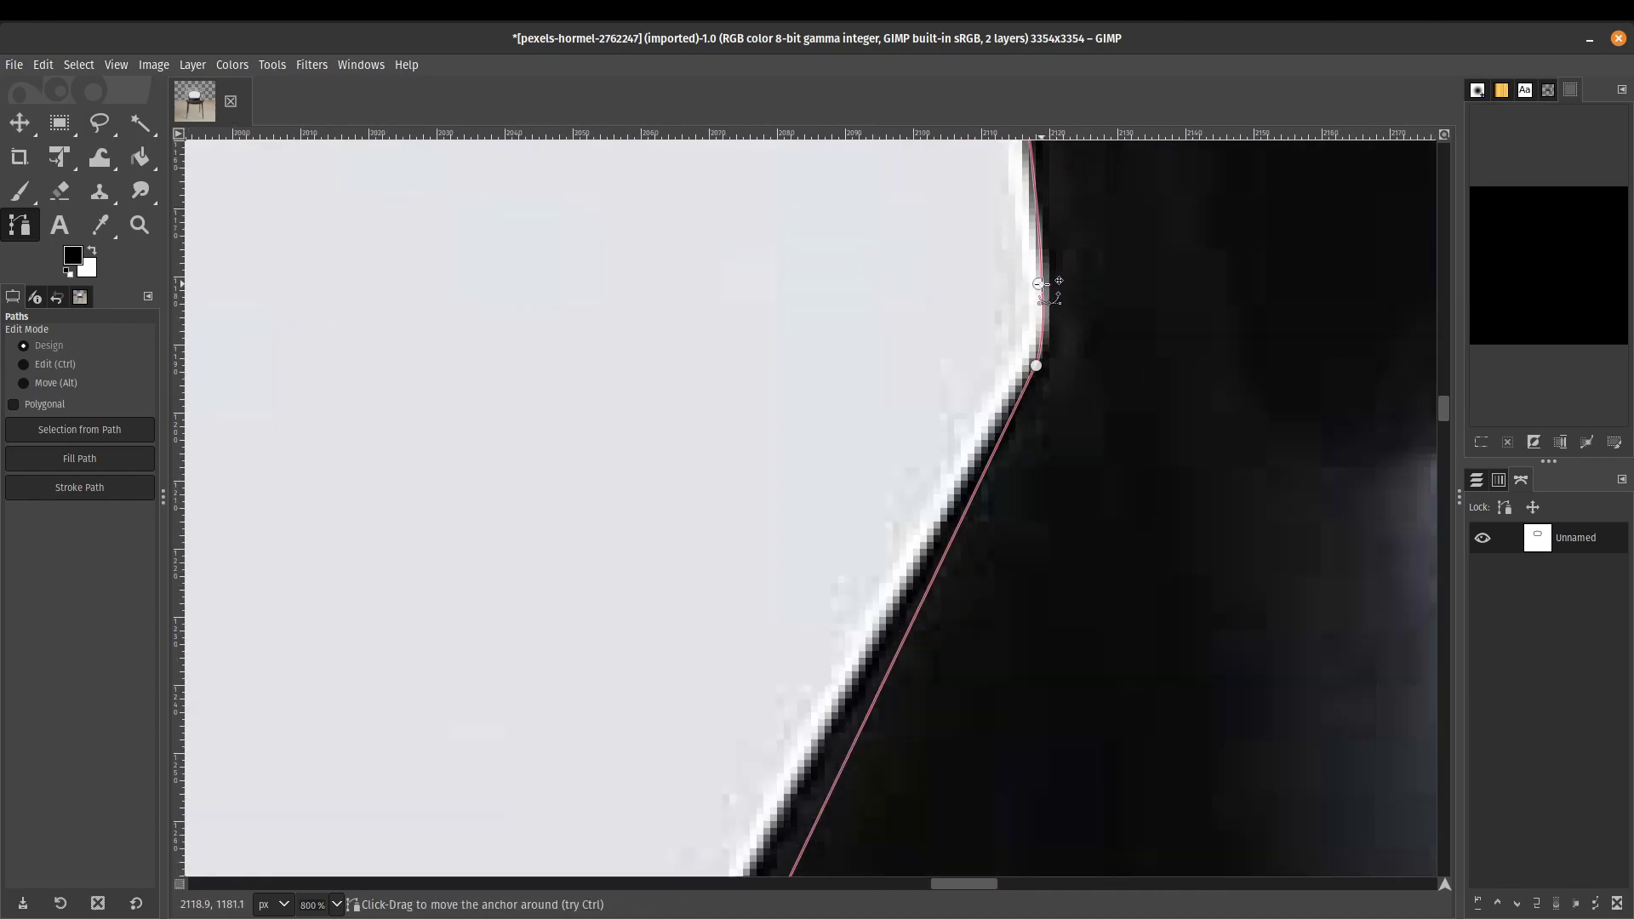
left_click_drag(1039, 284, 1044, 293)
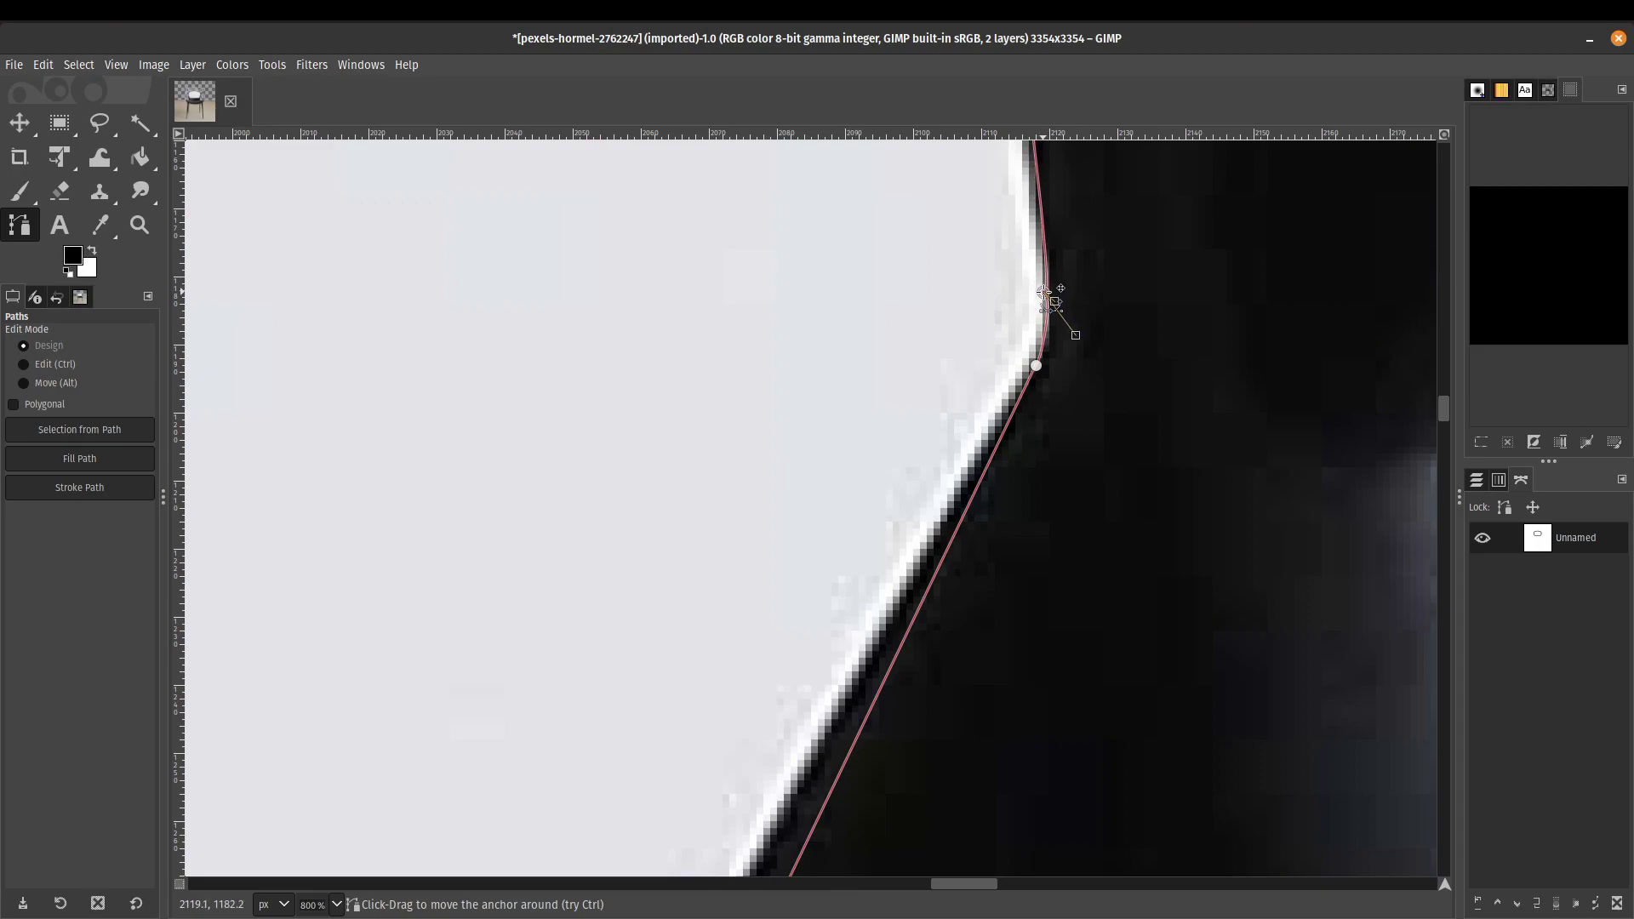
left_click_drag(1036, 365, 1058, 329)
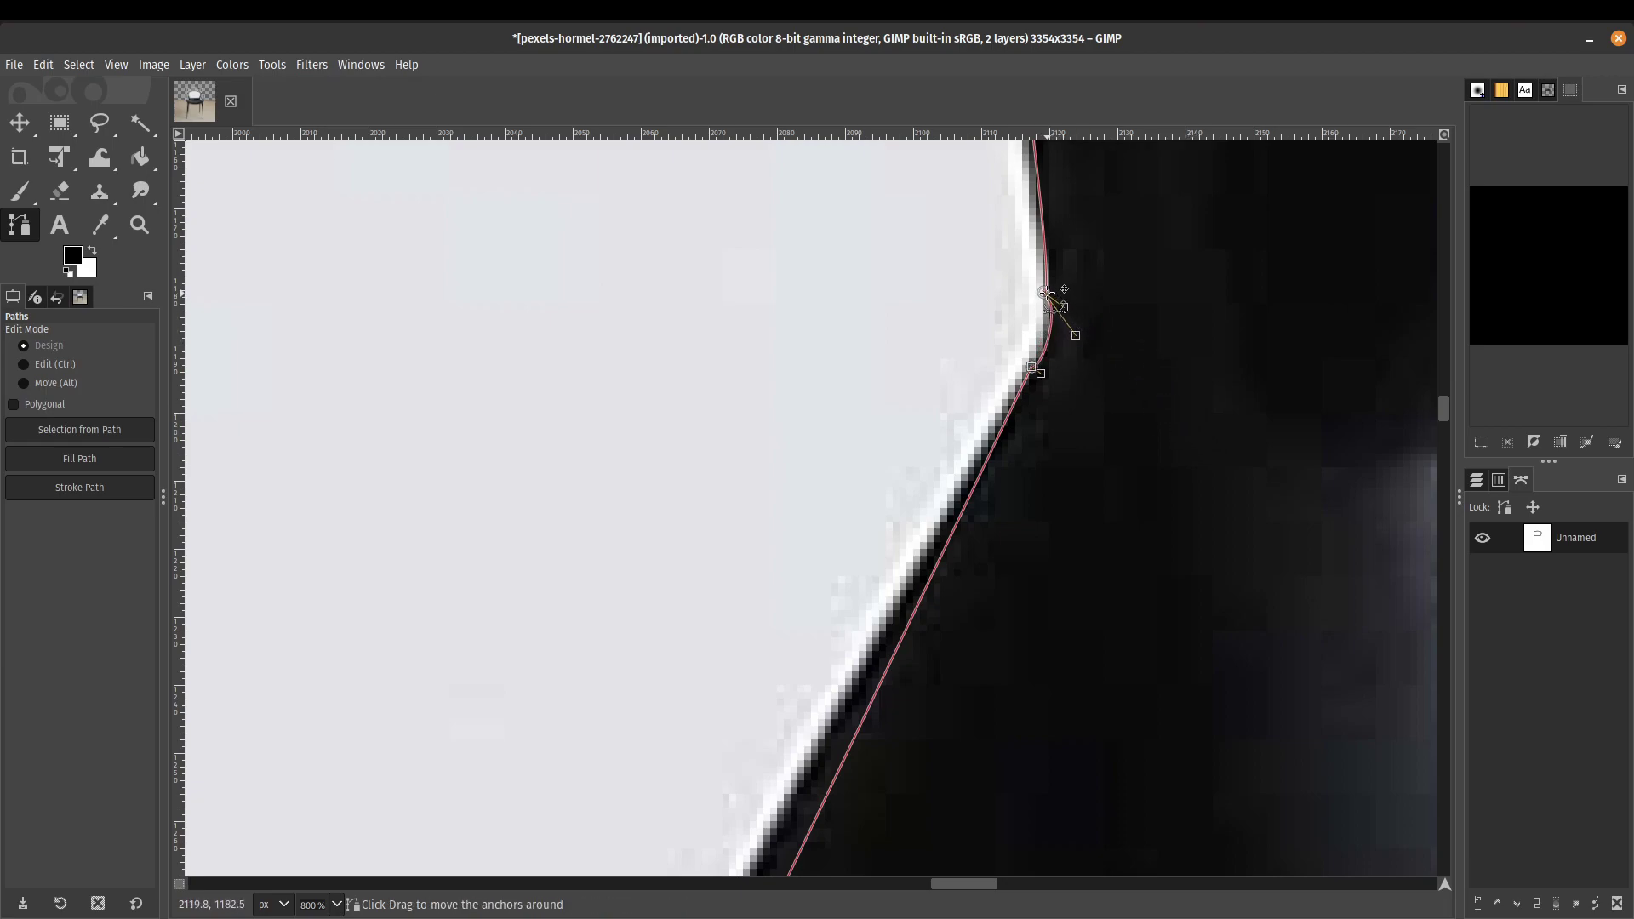
mouse_move(1045, 292)
left_mouse_down()
mouse_move(1064, 286)
mouse_move(1042, 296)
left_mouse_up()
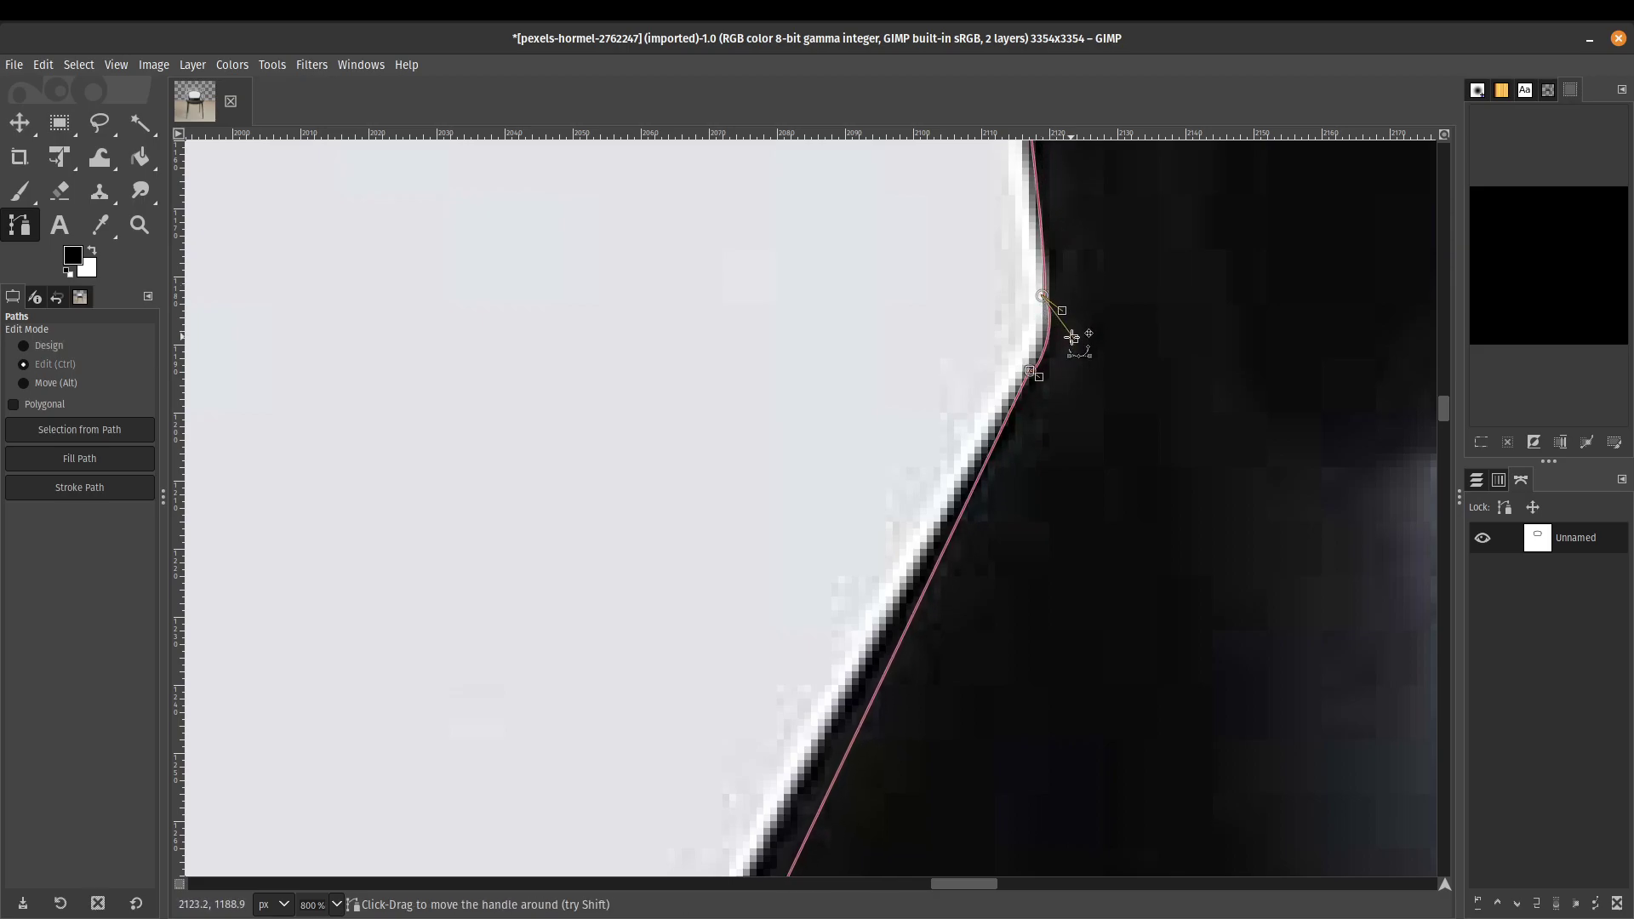
- Nudge the bottom corner anchor and bend the corner segments into smooth curves
scroll(1070, 339, "down", 3)
left_click_drag(1052, 469, 1091, 308)
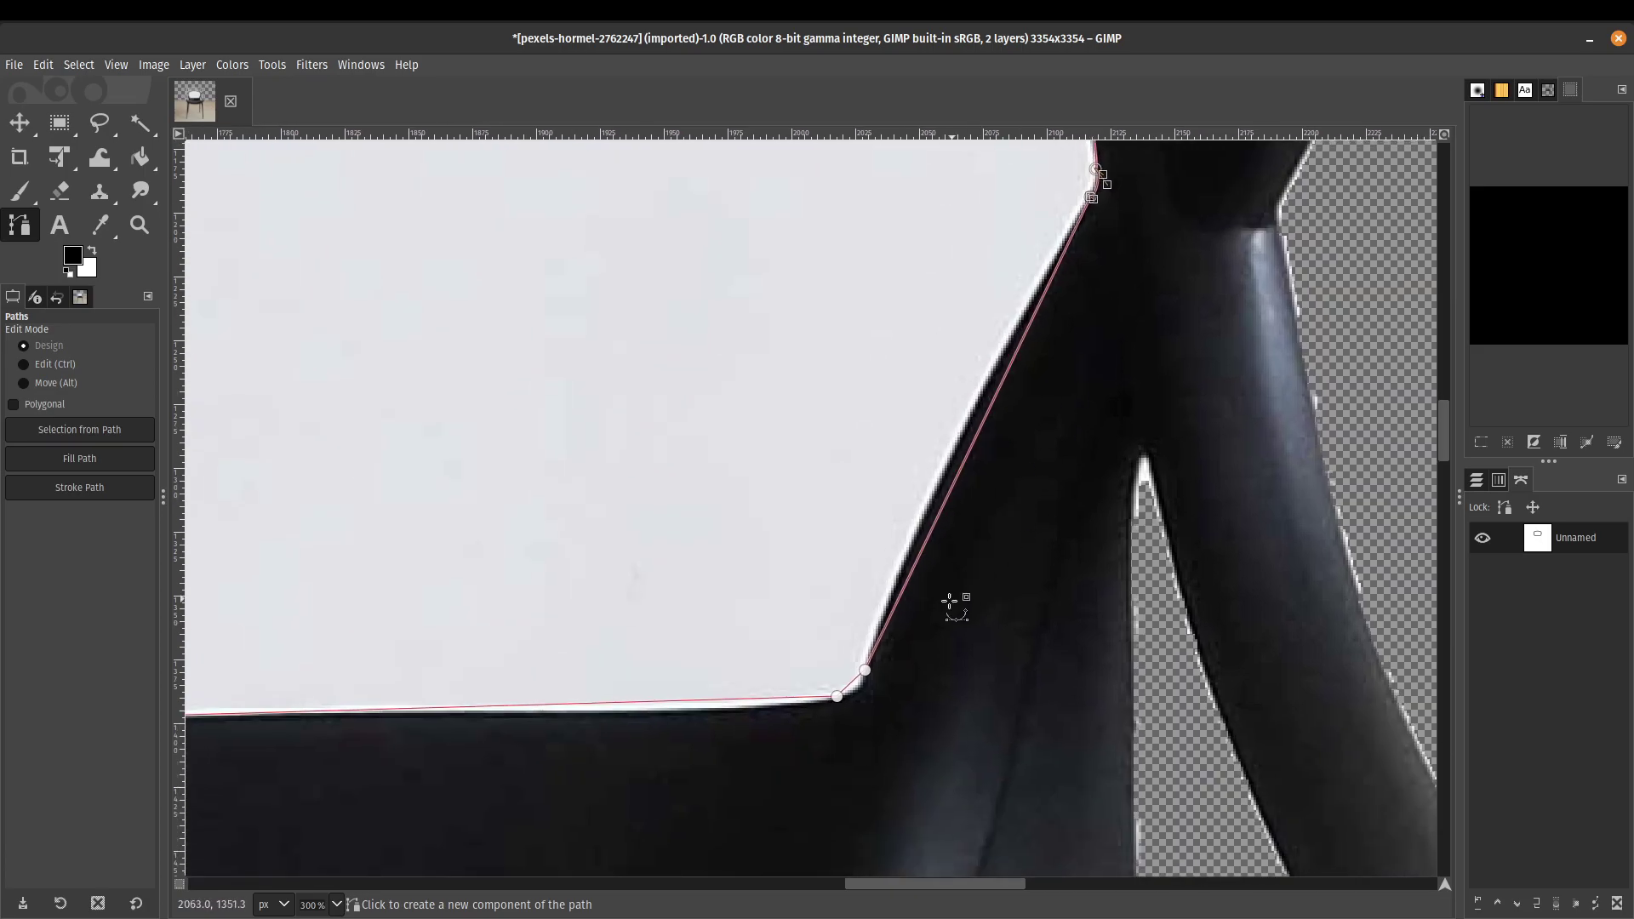
left_click(864, 669)
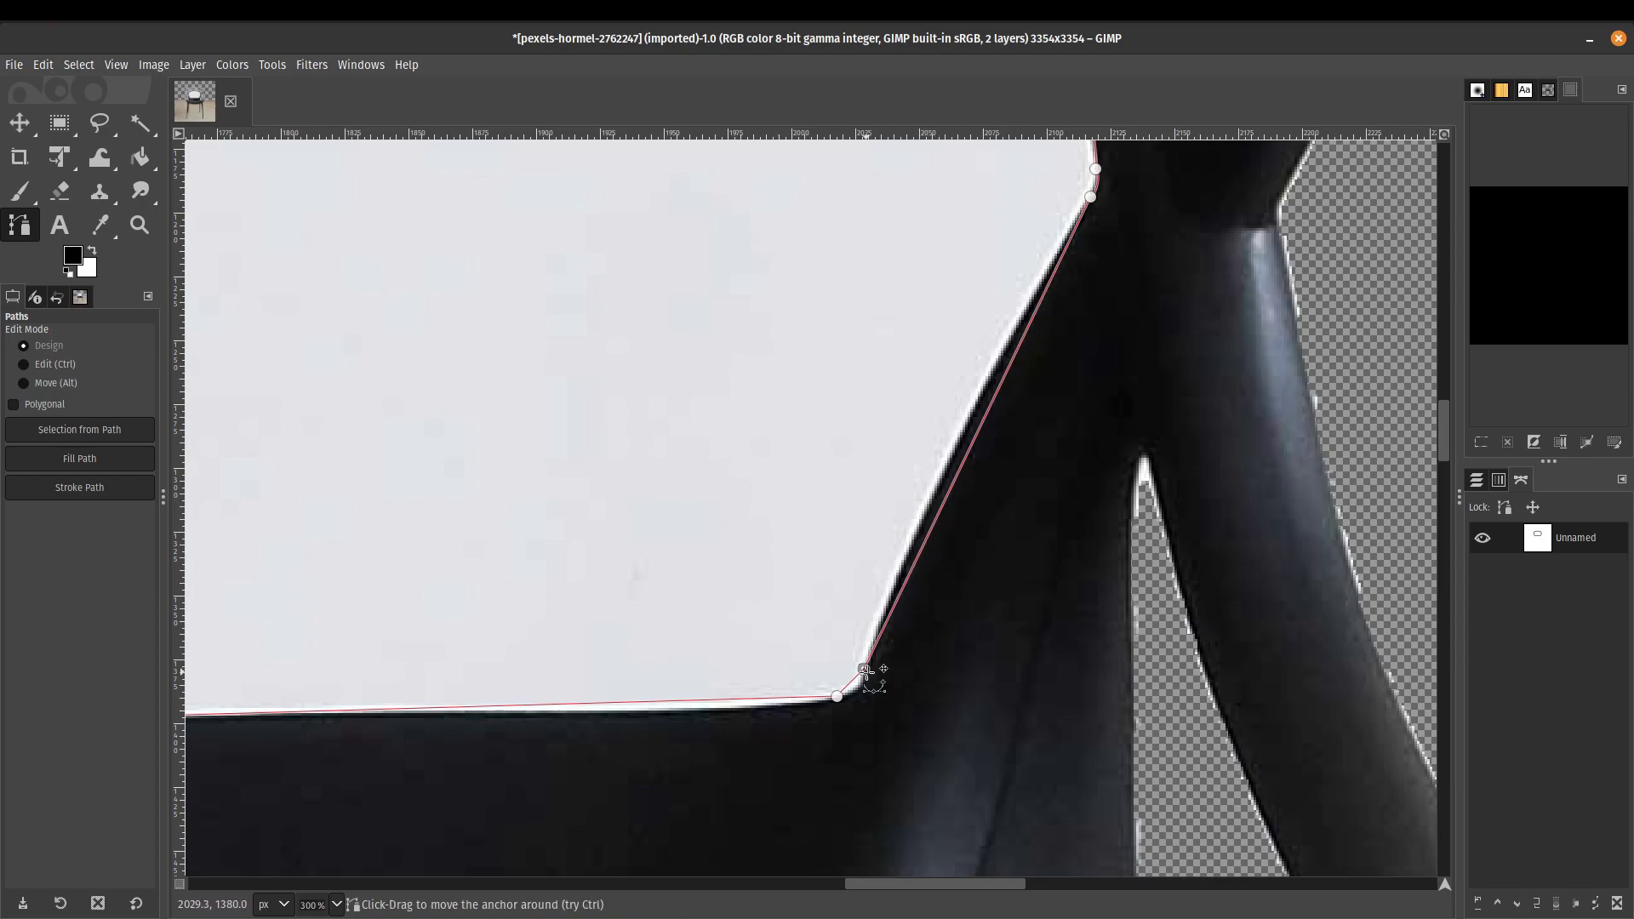
left_click_drag(864, 669, 866, 668)
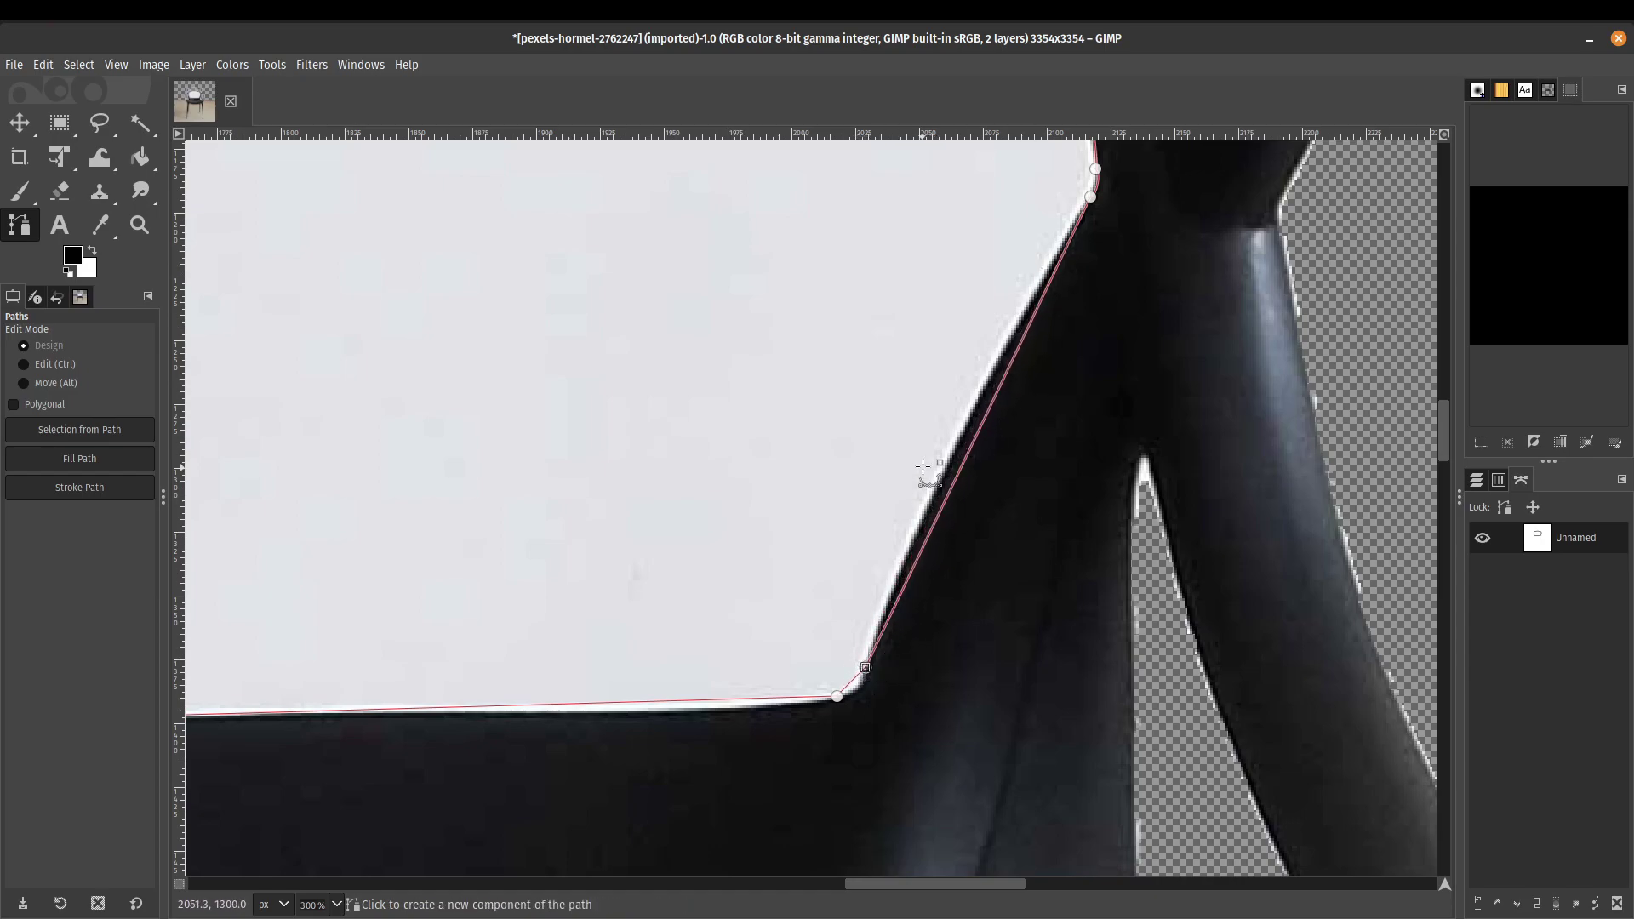
left_click_drag(941, 511, 943, 477)
scroll(947, 511, "up", 5)
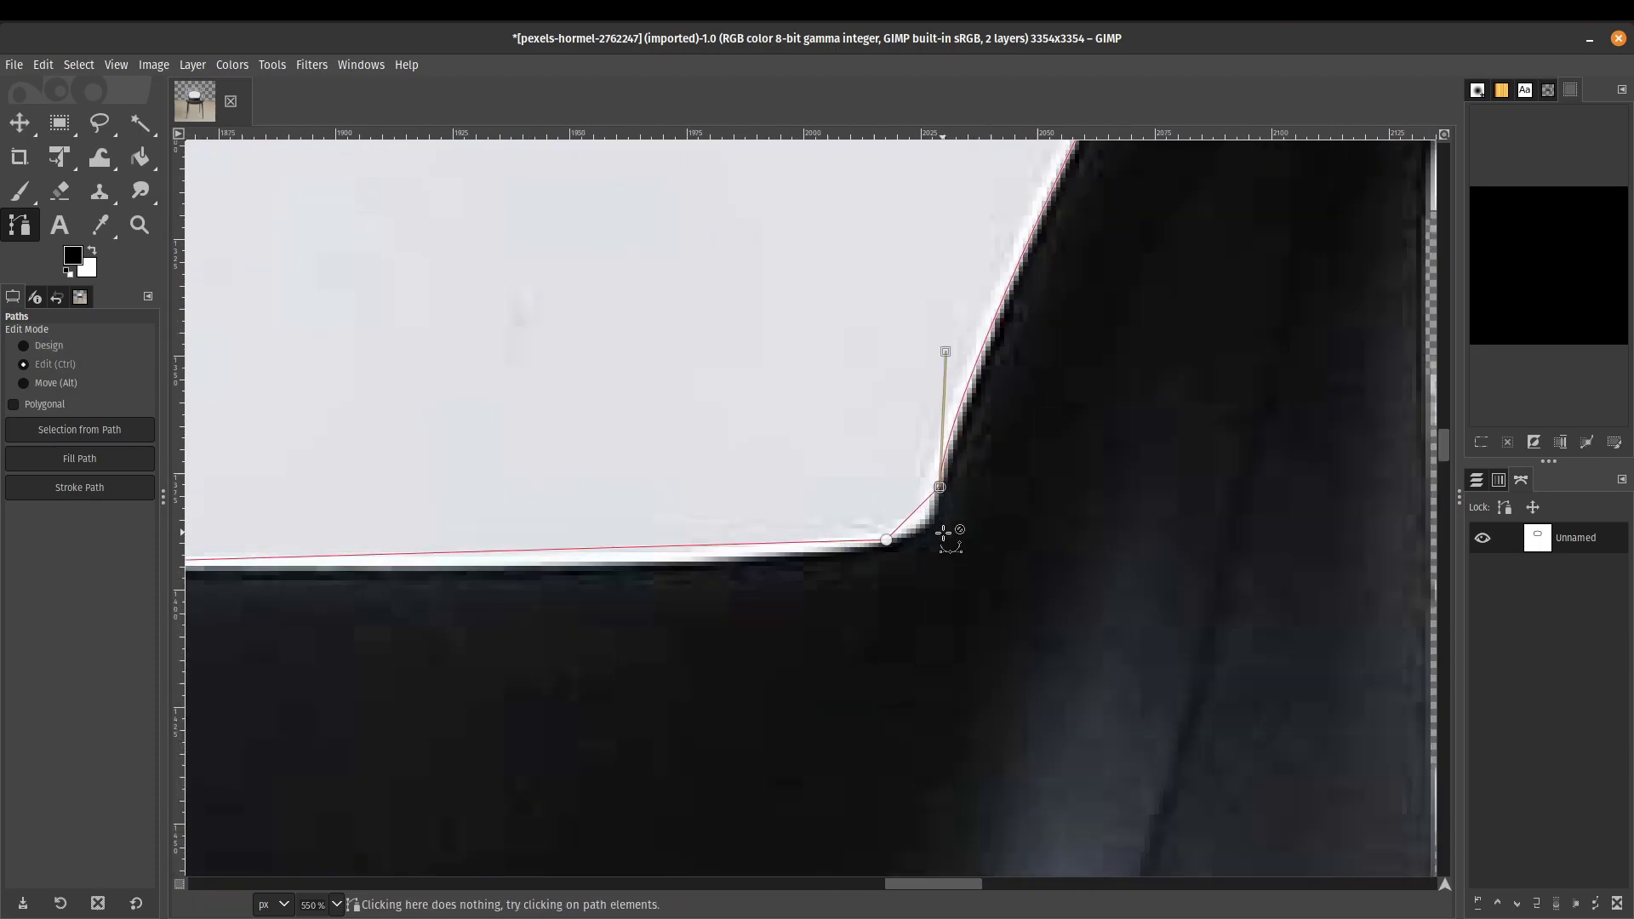
scroll(851, 571, "down", 2)
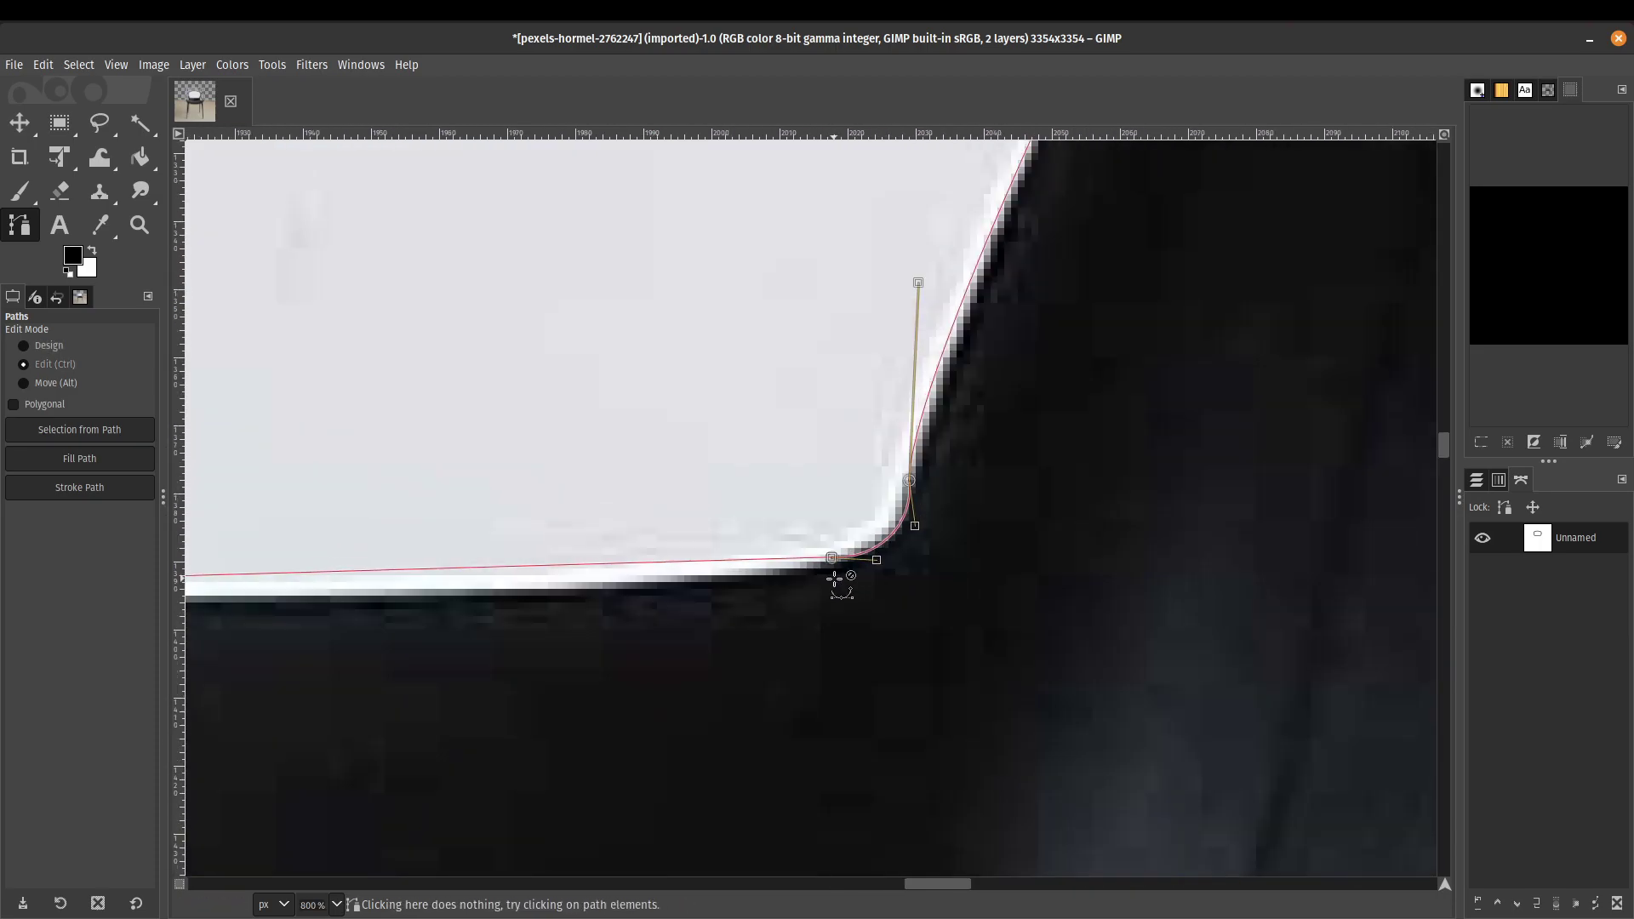
scroll(923, 547, "left", 15)
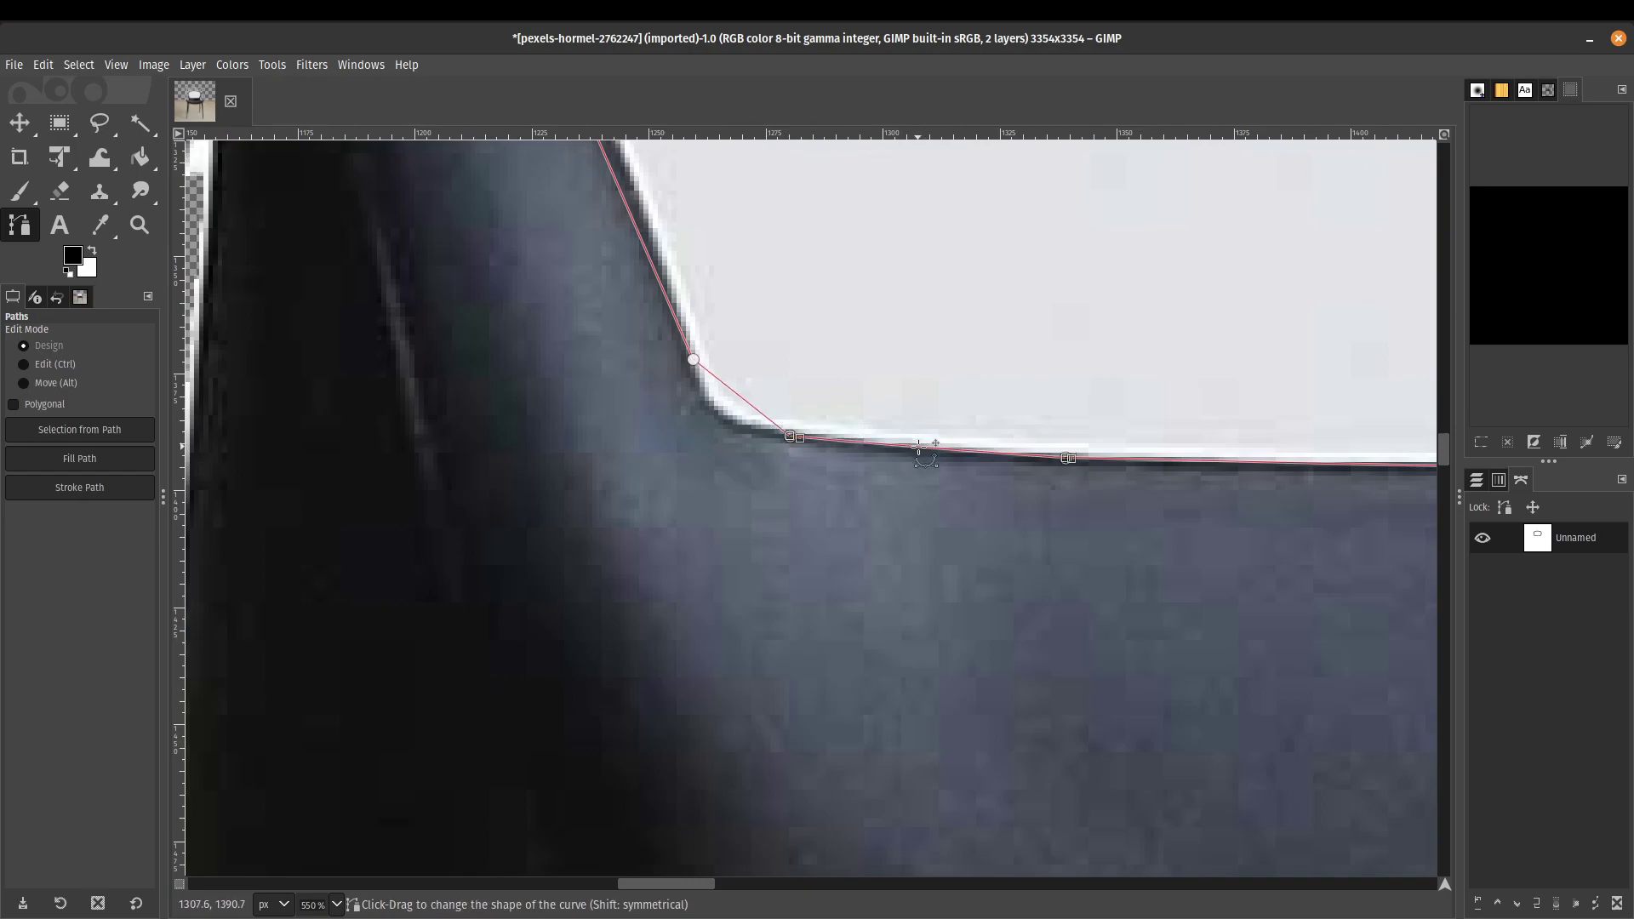
left_click_drag(749, 402, 721, 427)
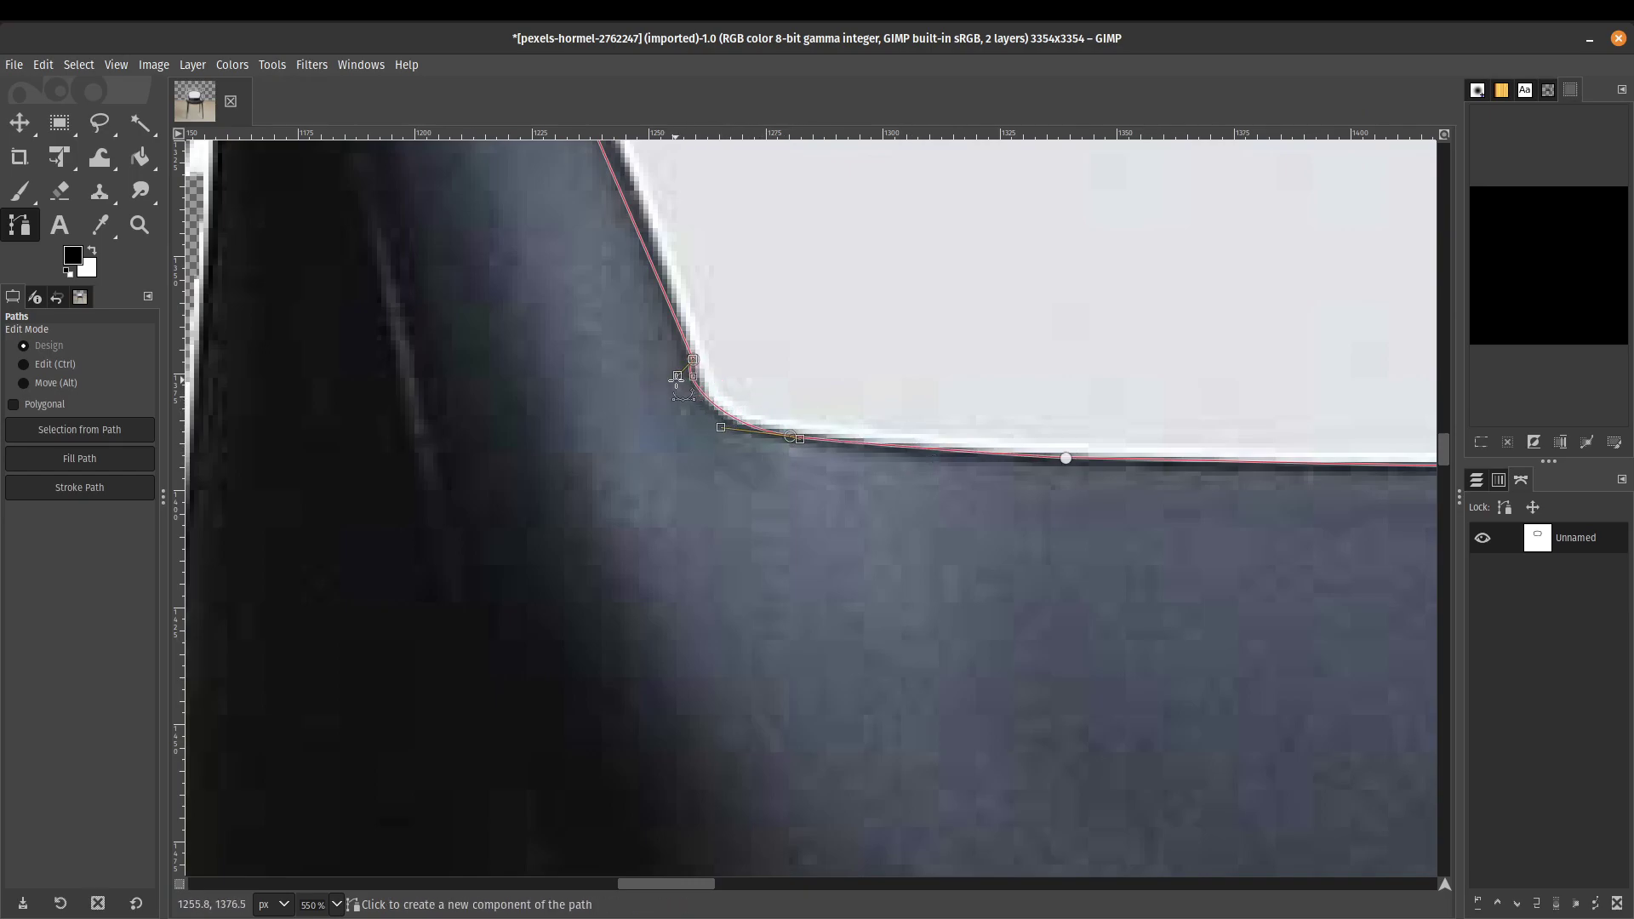
scroll(682, 384, "down", 3)
scroll(686, 425, "up", 2)
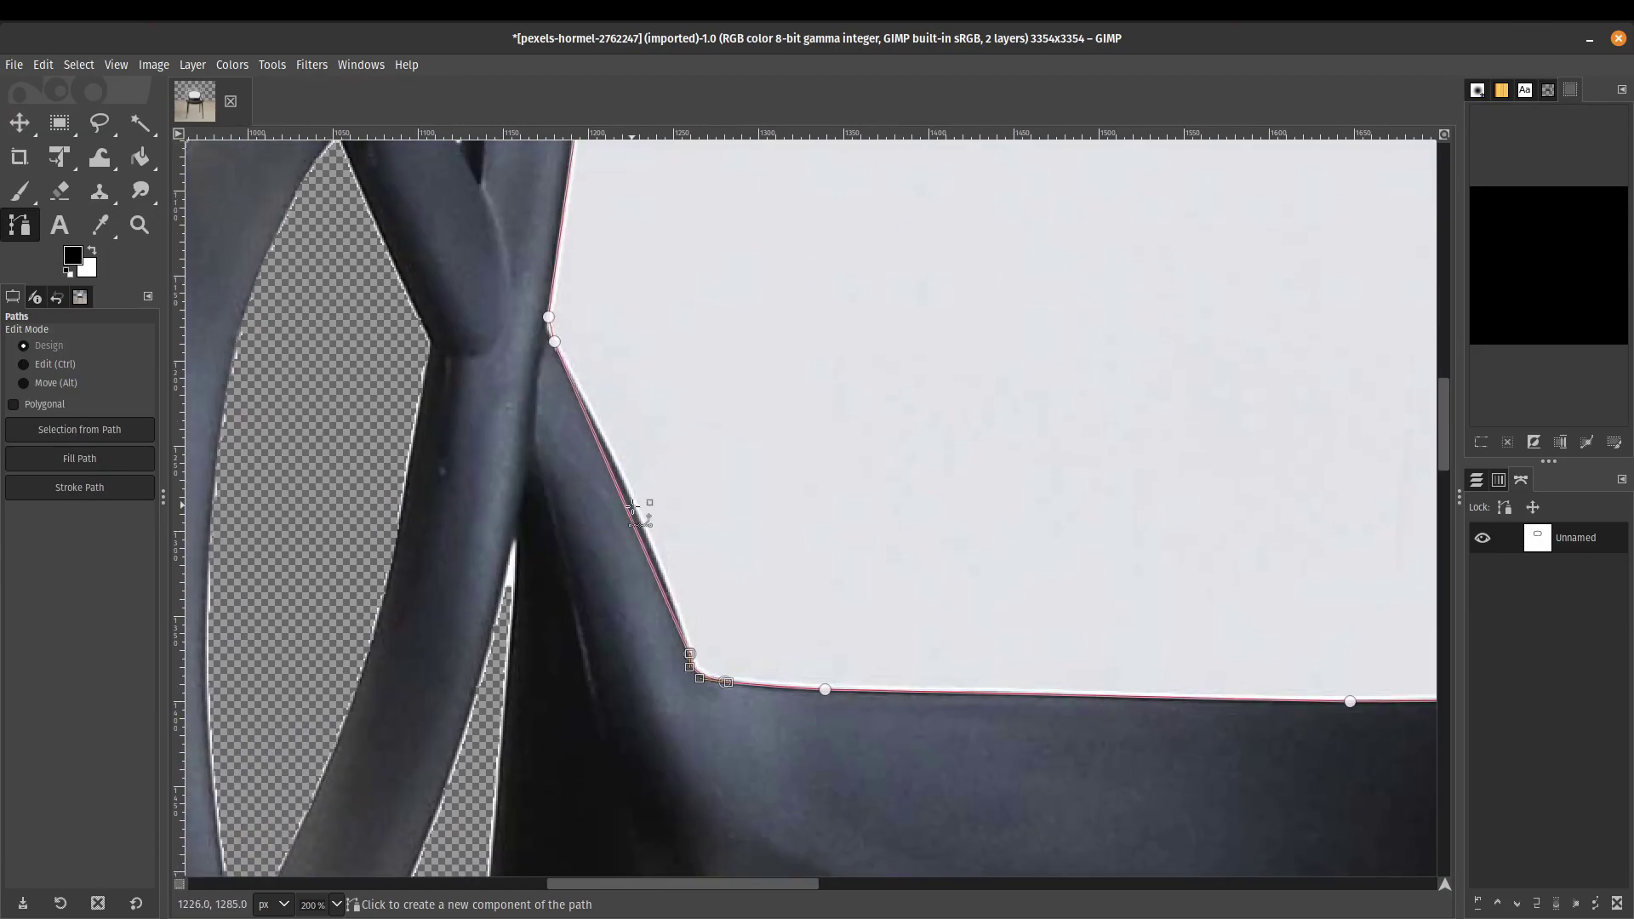
scroll(692, 487, "down", 2)
scroll(691, 487, "down", 2)
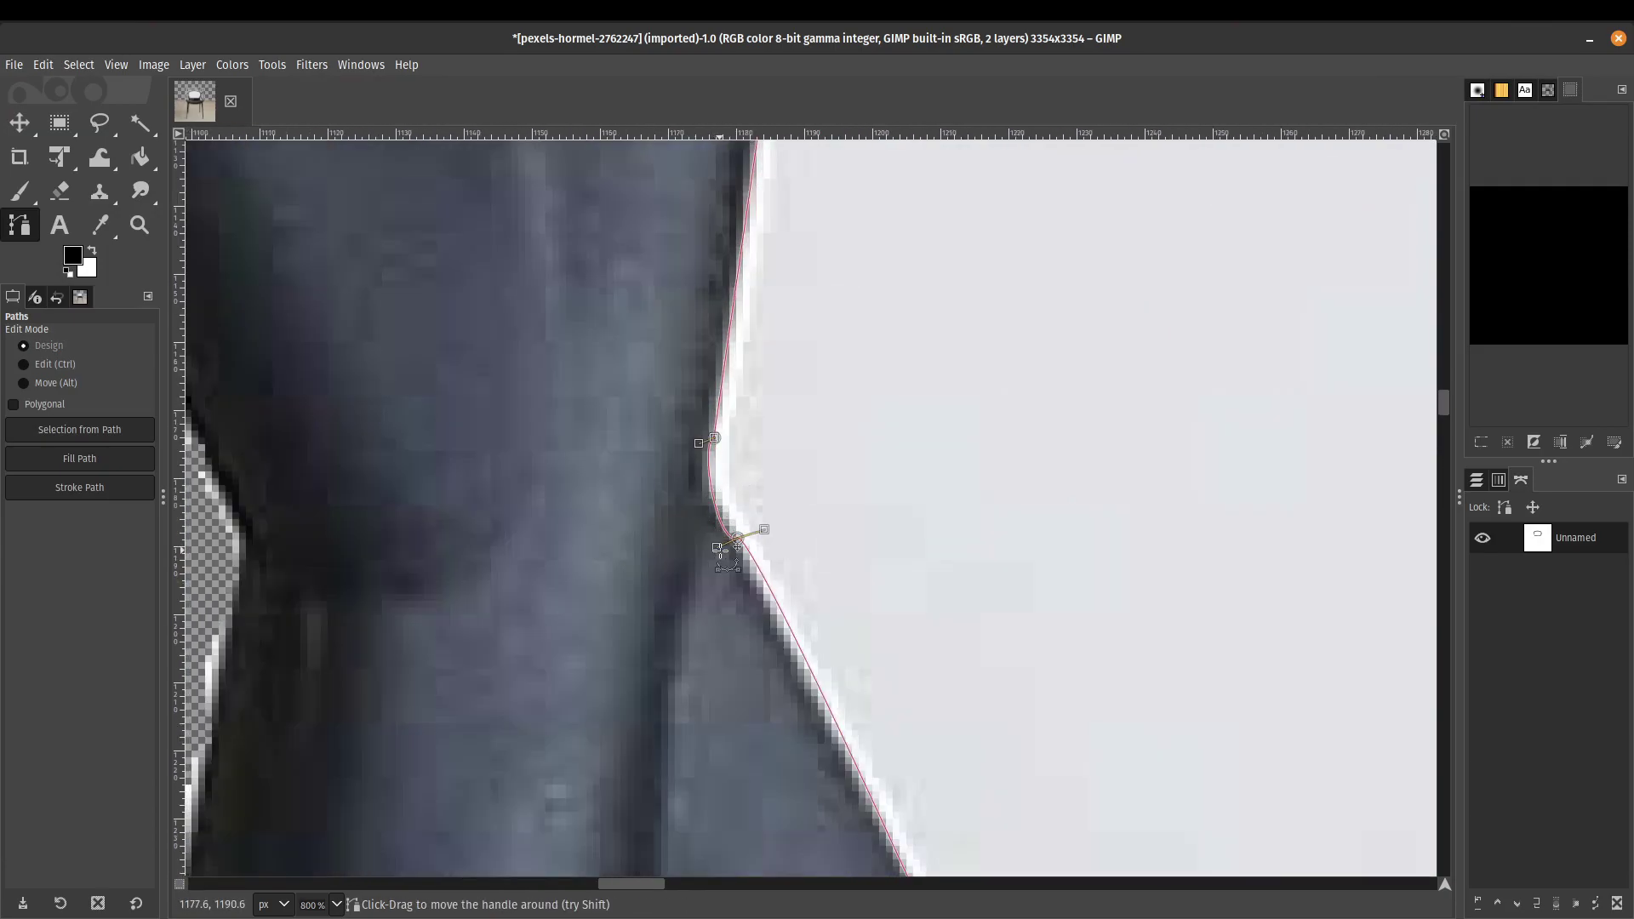
scroll(741, 522, "down", 4)
- Convert the traced backrest-opening path into a selection via Select > From Path
scroll(939, 520, "down", 2)
scroll(897, 431, "up", 1)
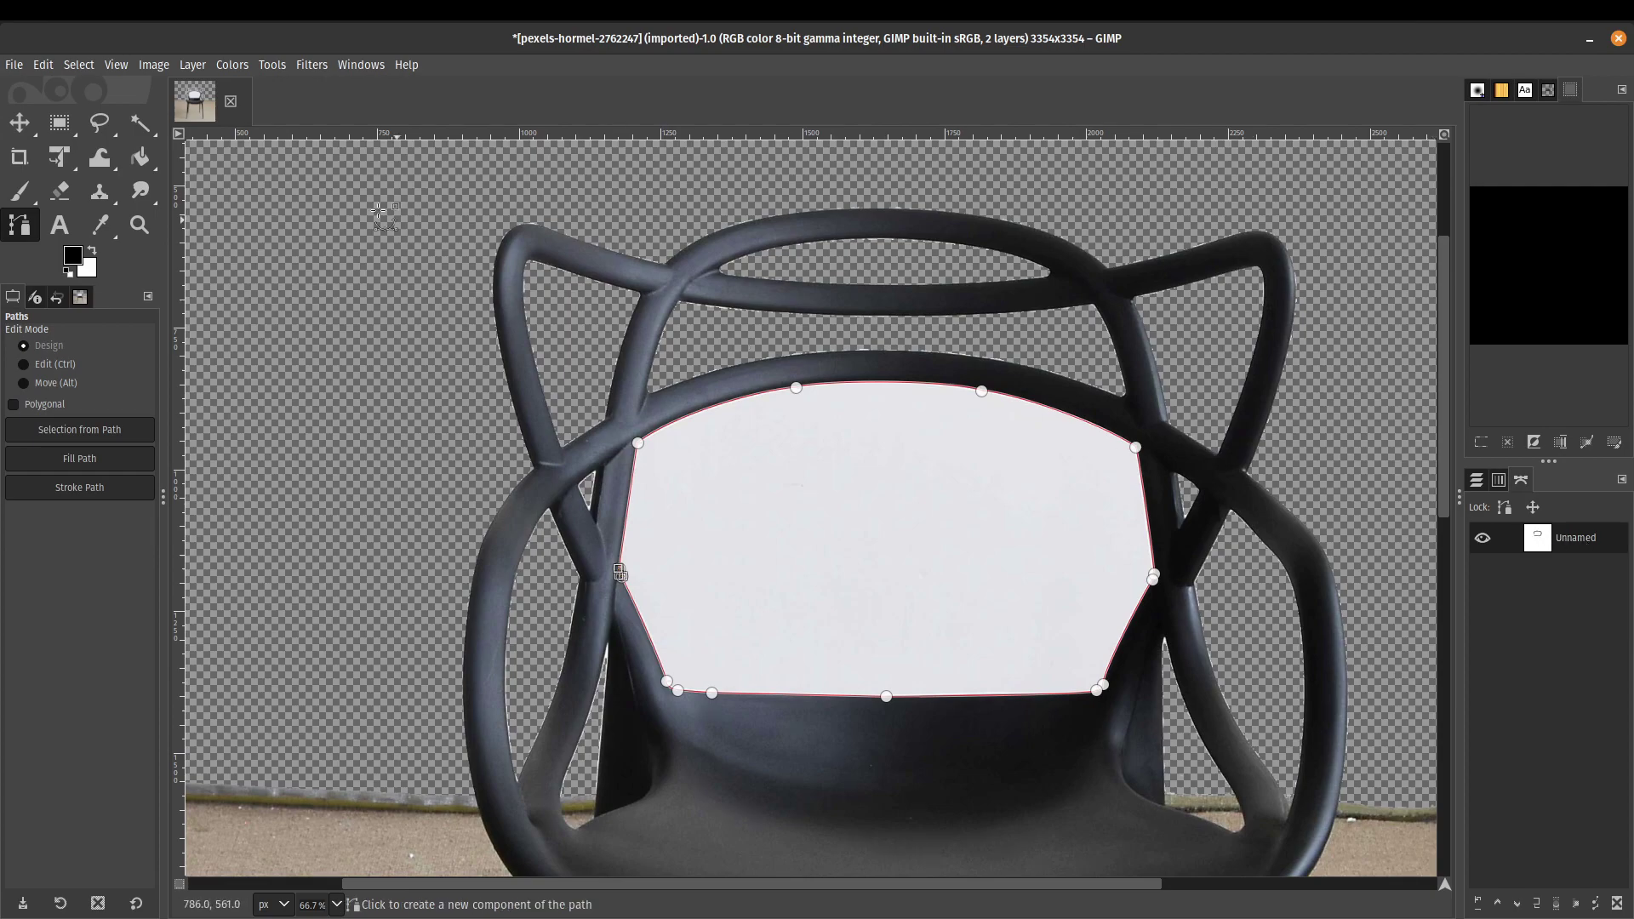
left_click(73, 67)
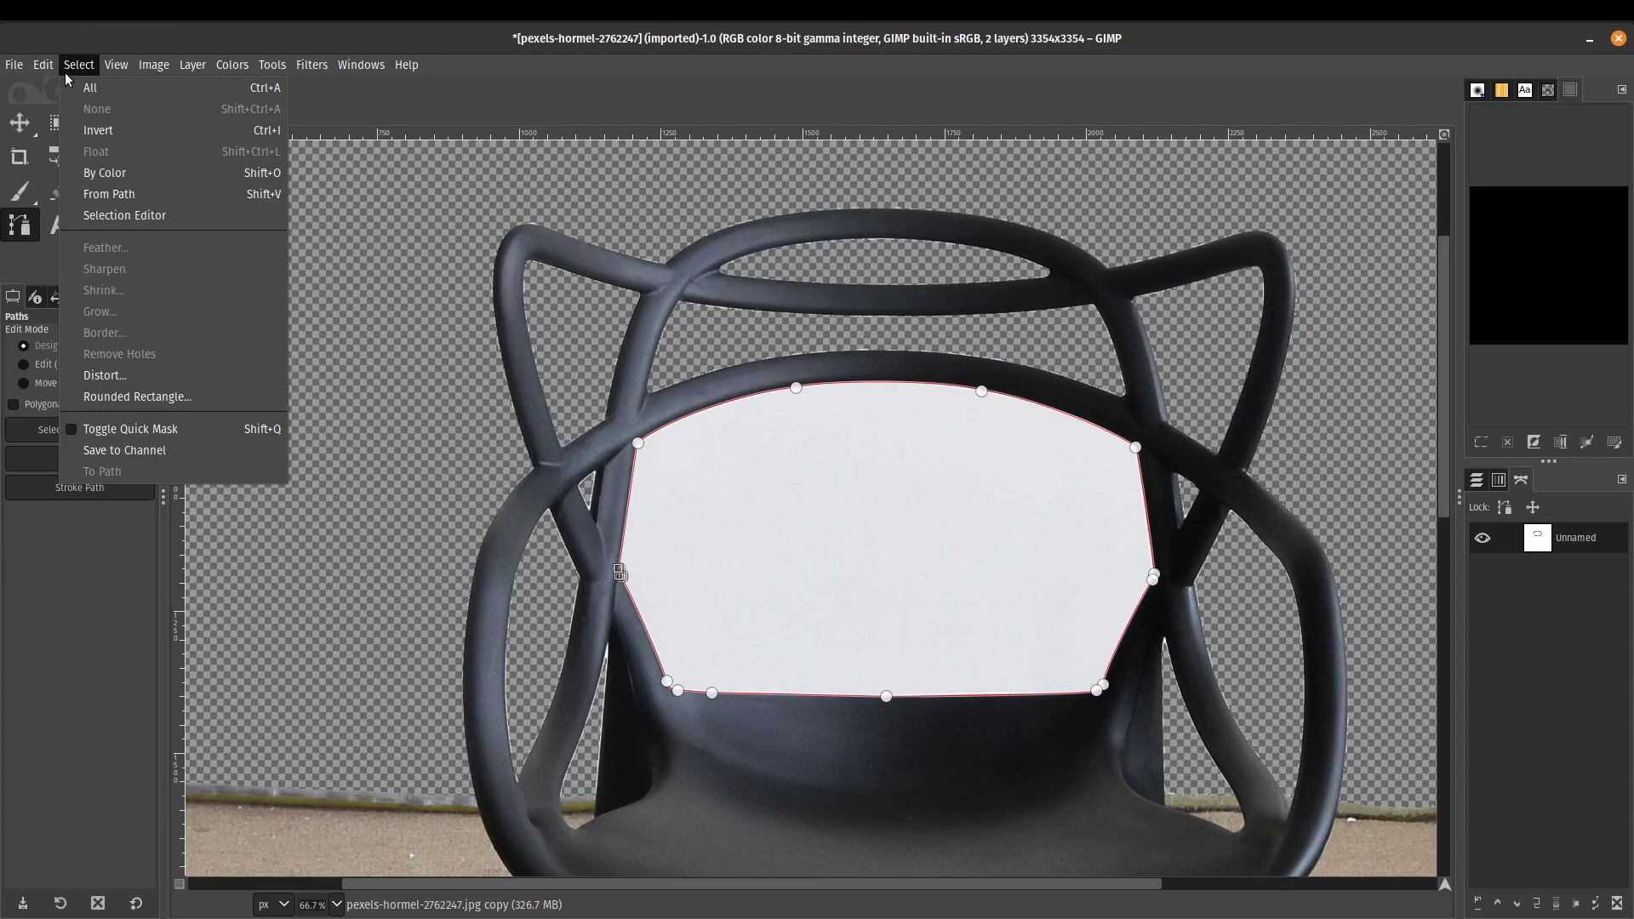
left_click(104, 196)
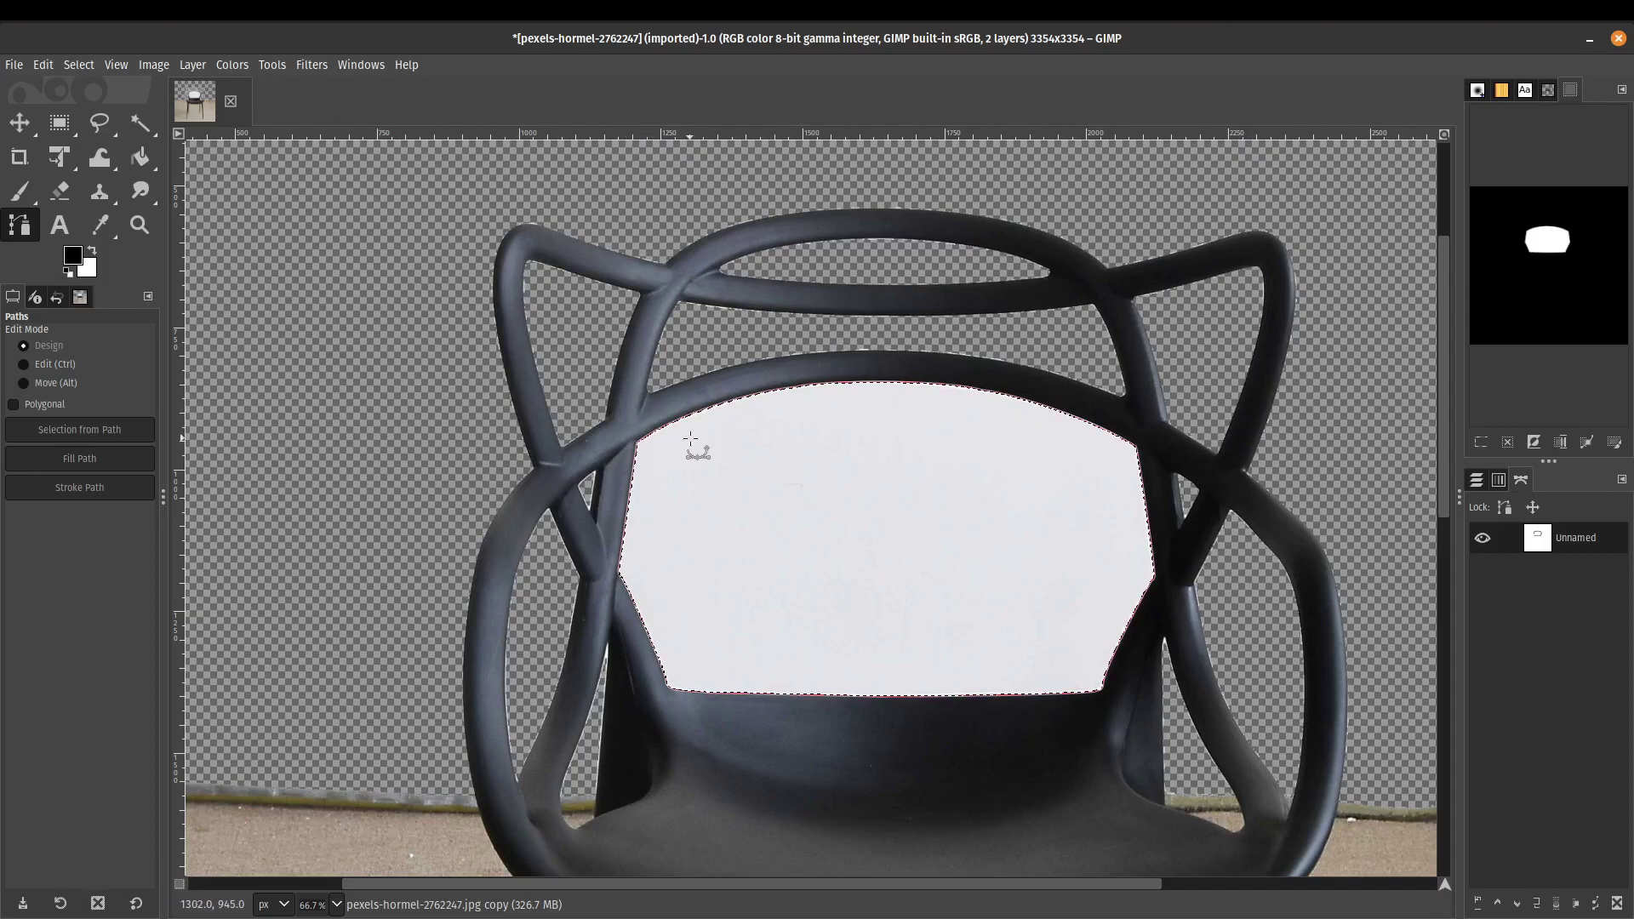
scroll(690, 440, "up", 4)
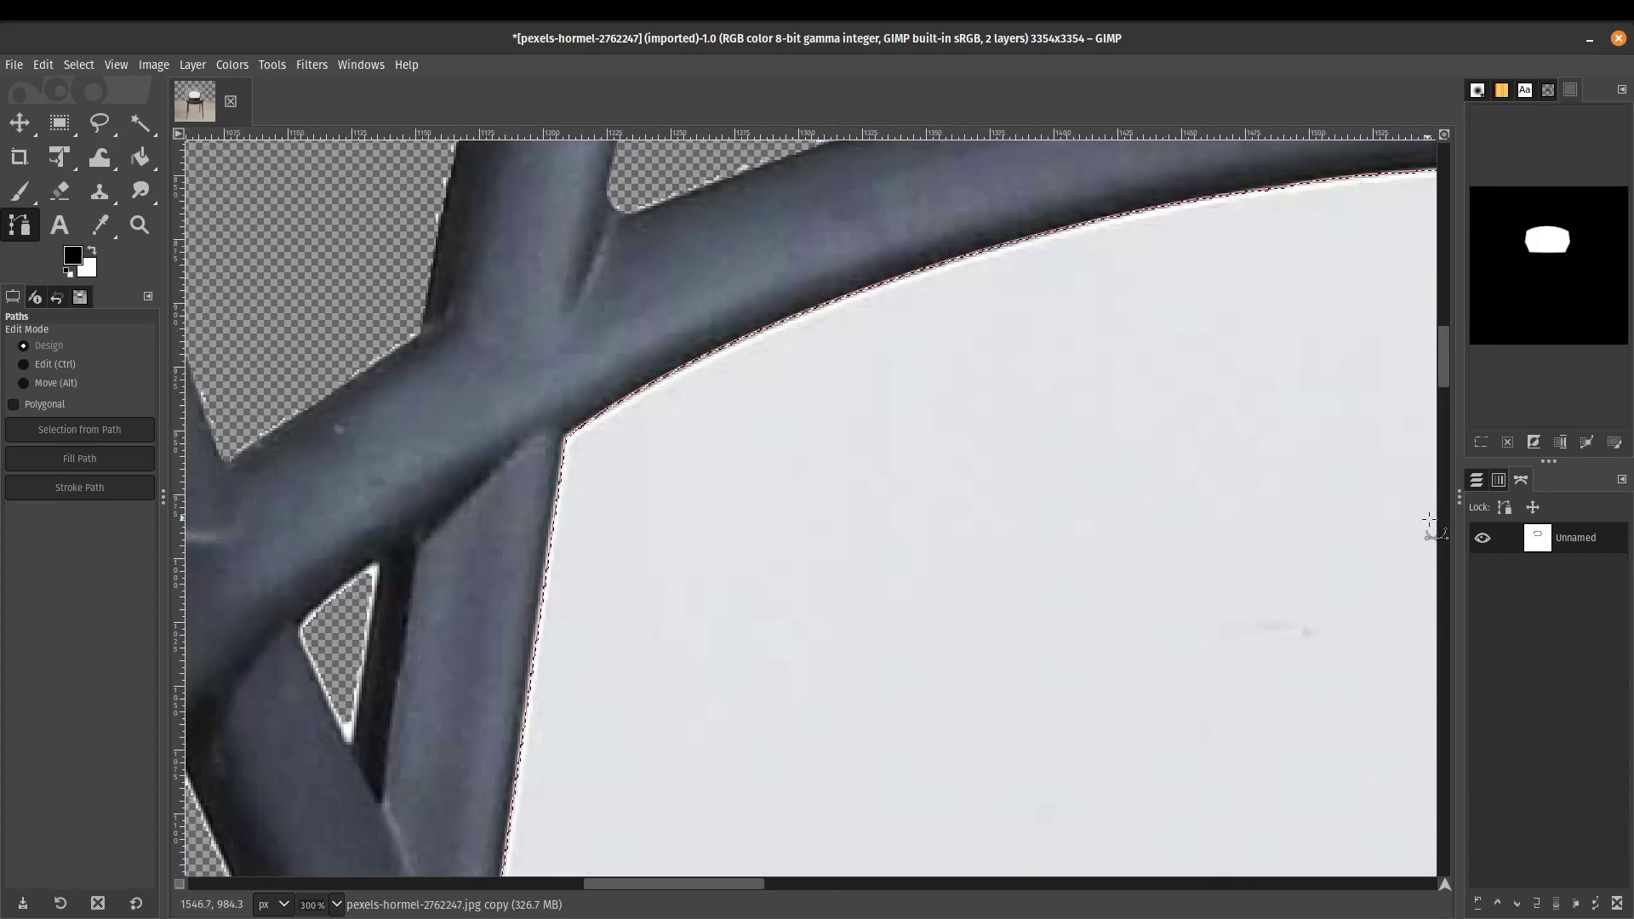
- Hide the path in the Paths dialog and zoom to inspect the selection edges
left_click(1482, 539)
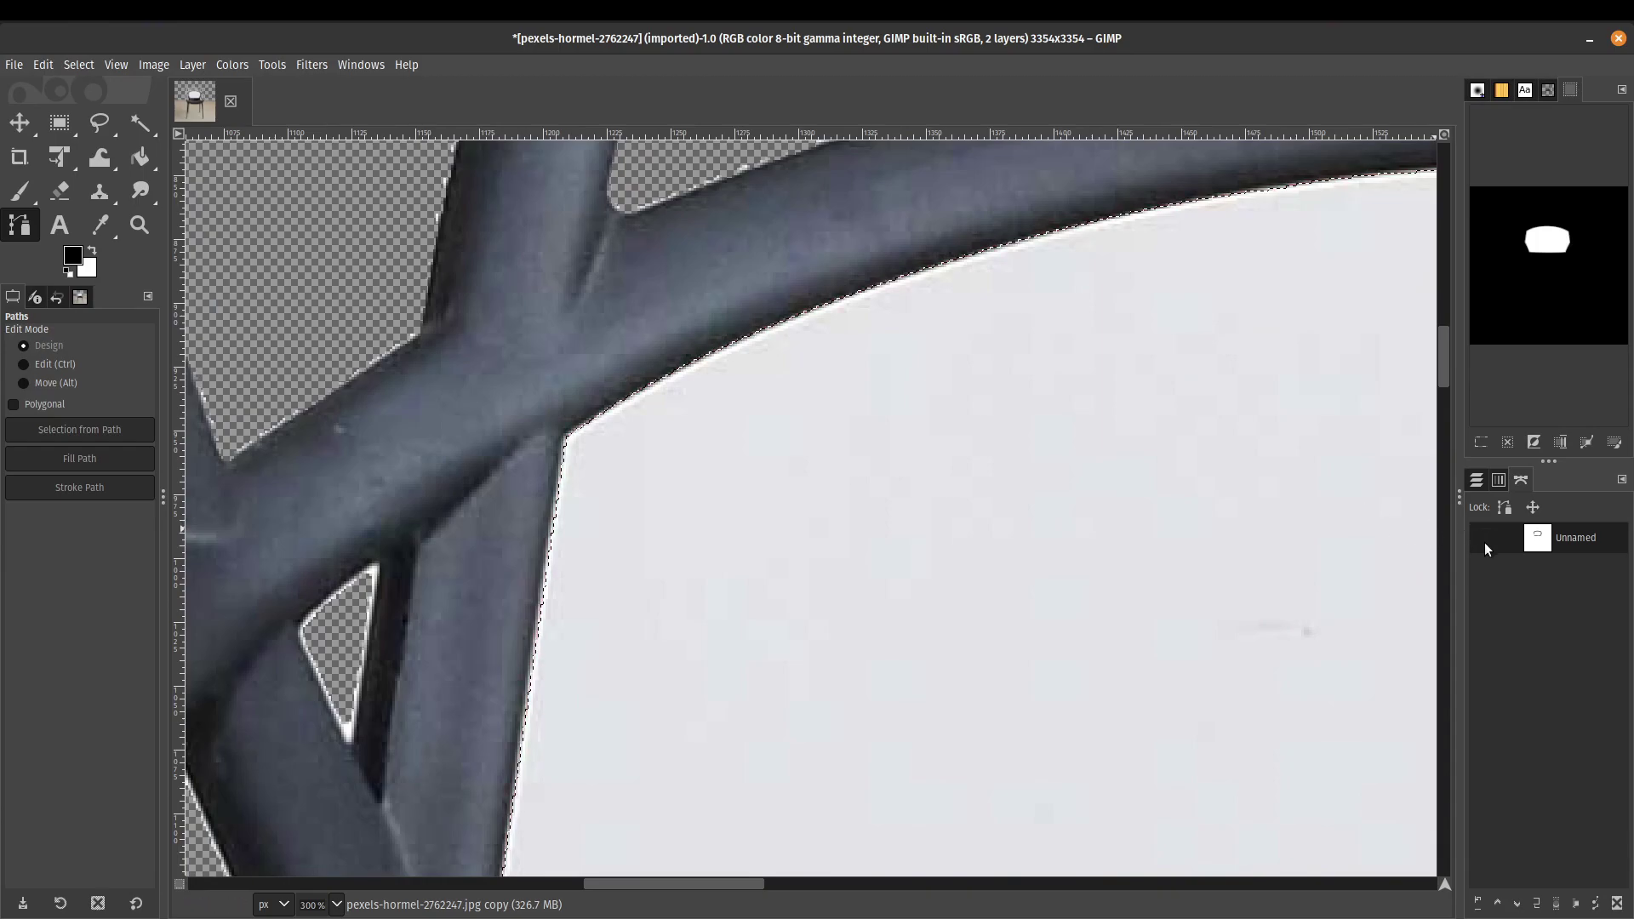
scroll(550, 408, "down", 1)
scroll(551, 409, "down", 3)
scroll(573, 431, "up", 6)
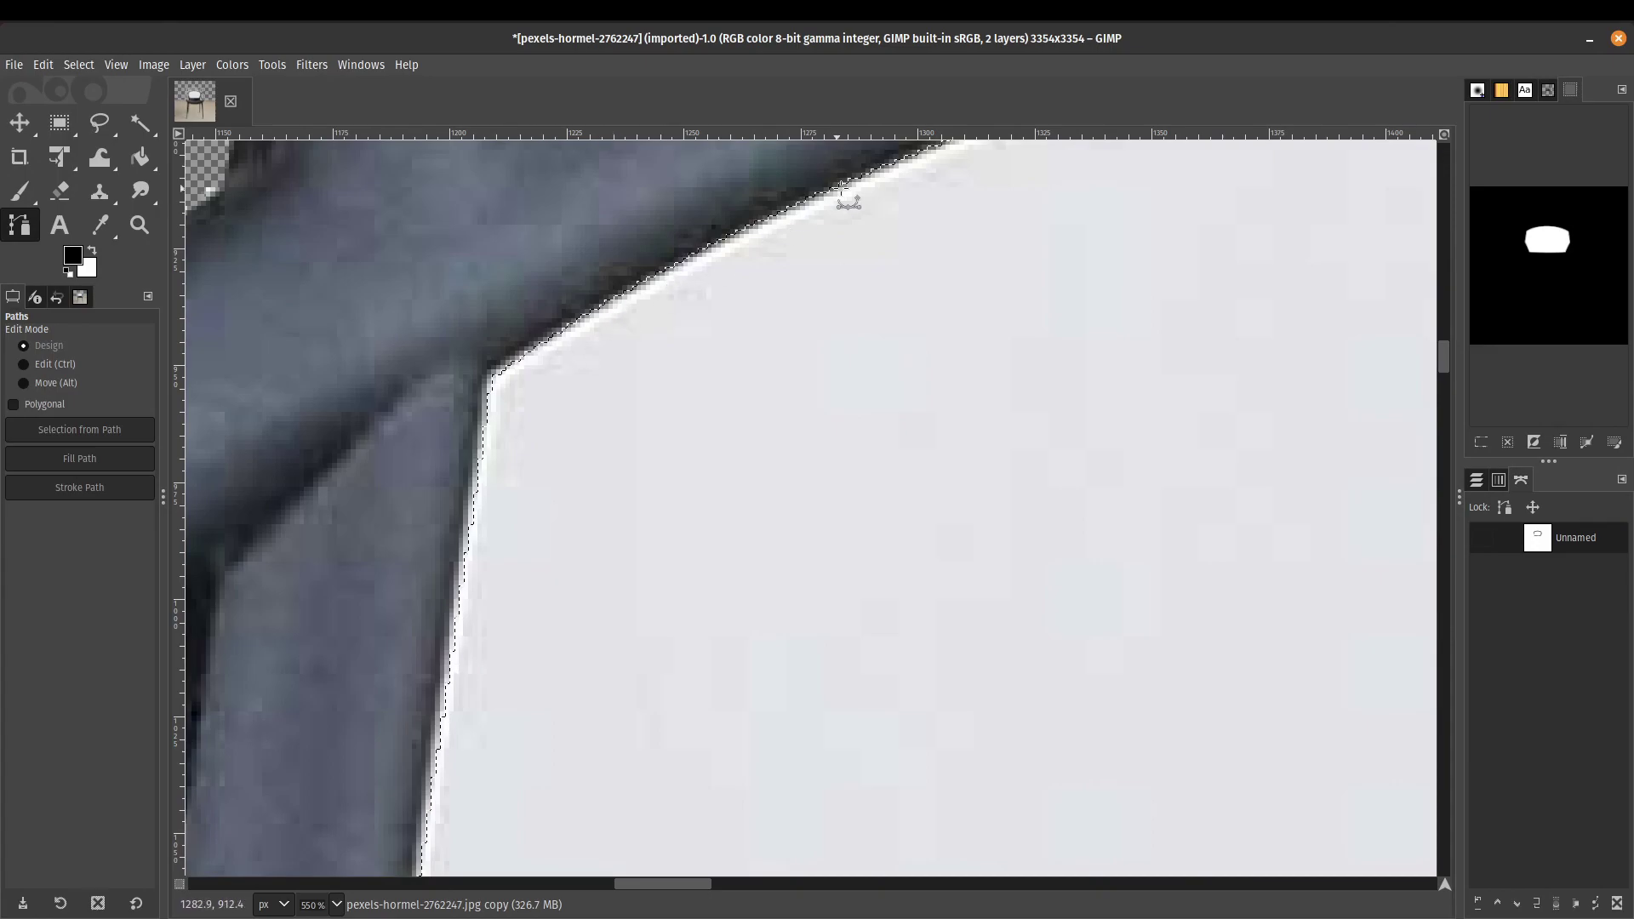
scroll(876, 452, "down", 5)
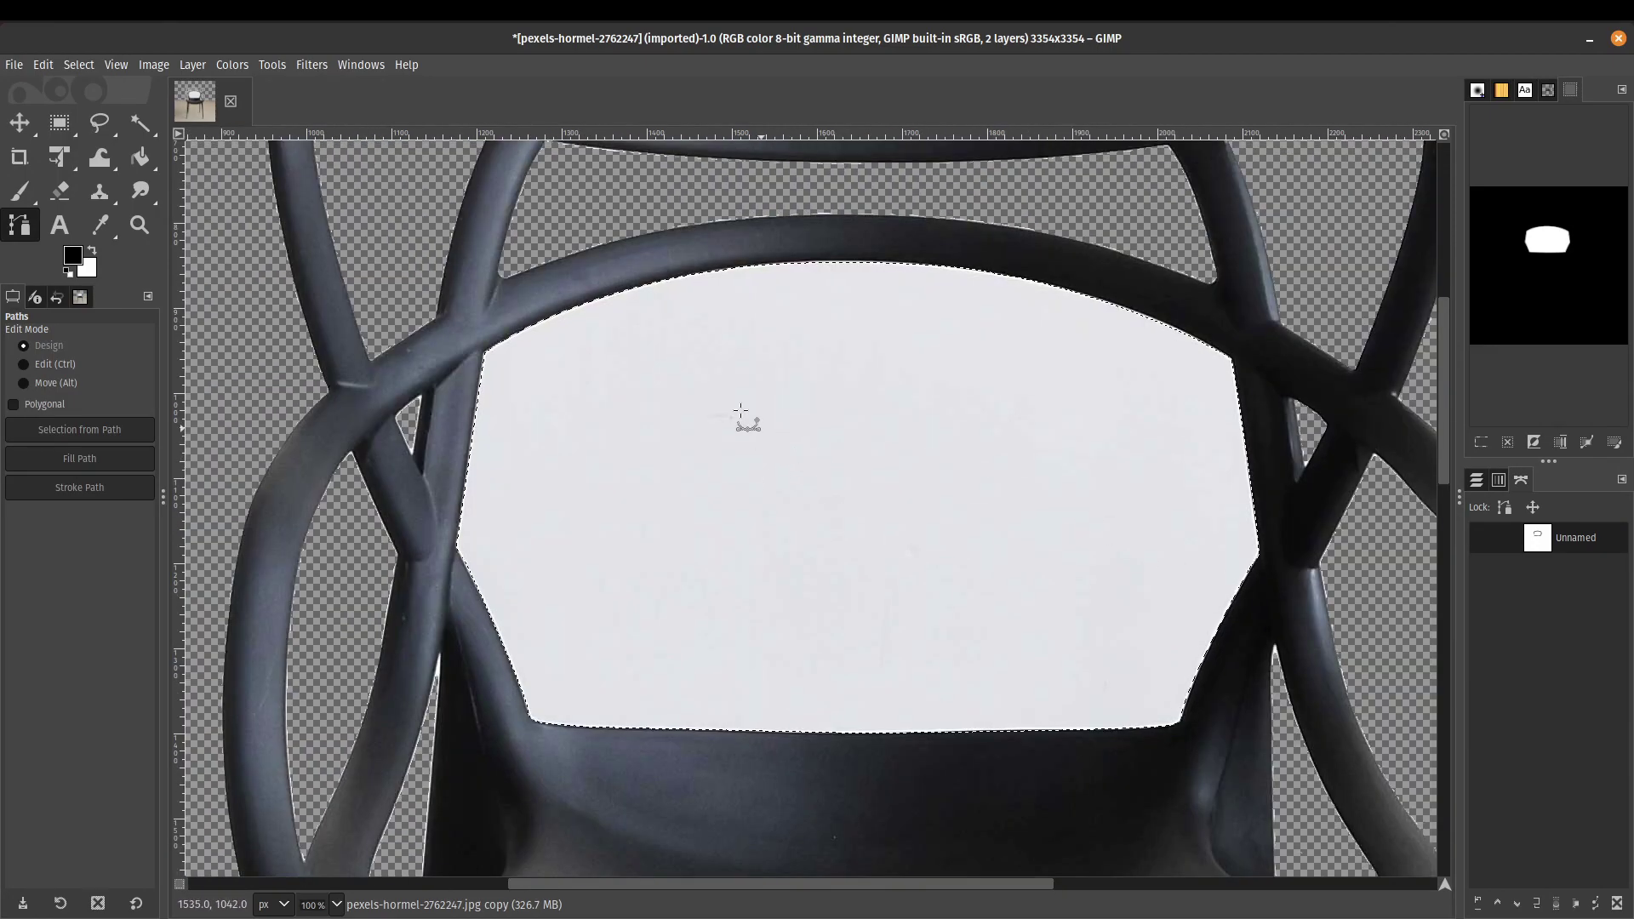
- Cut the selected white patch to transparency, then clear the selection with Select > None
left_click(44, 66)
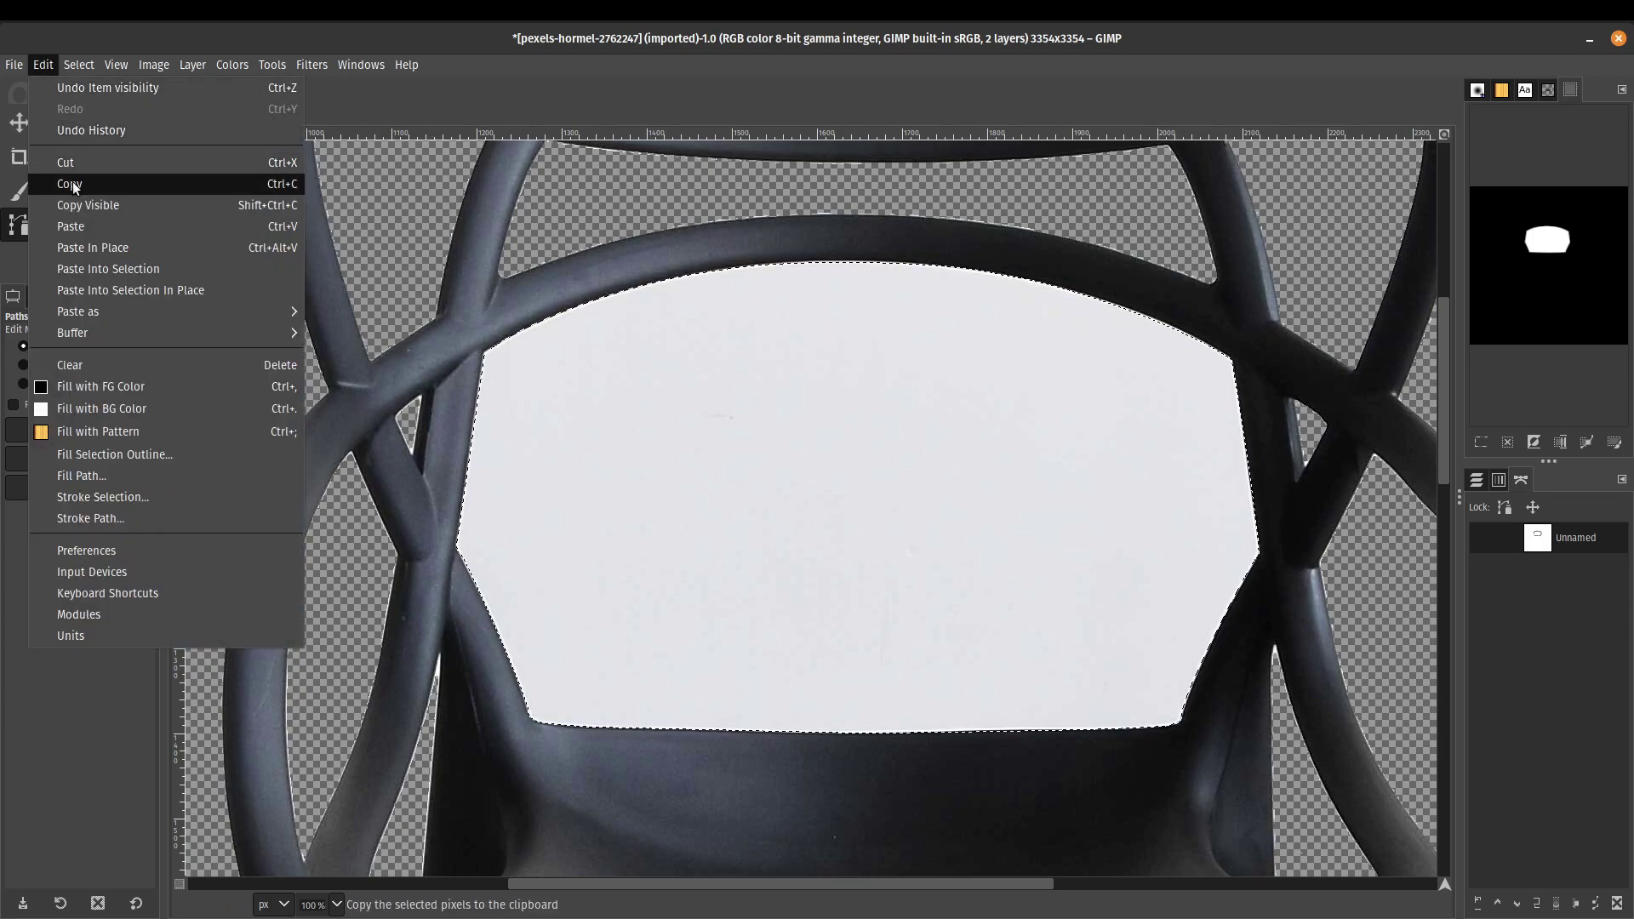
left_click(660, 297)
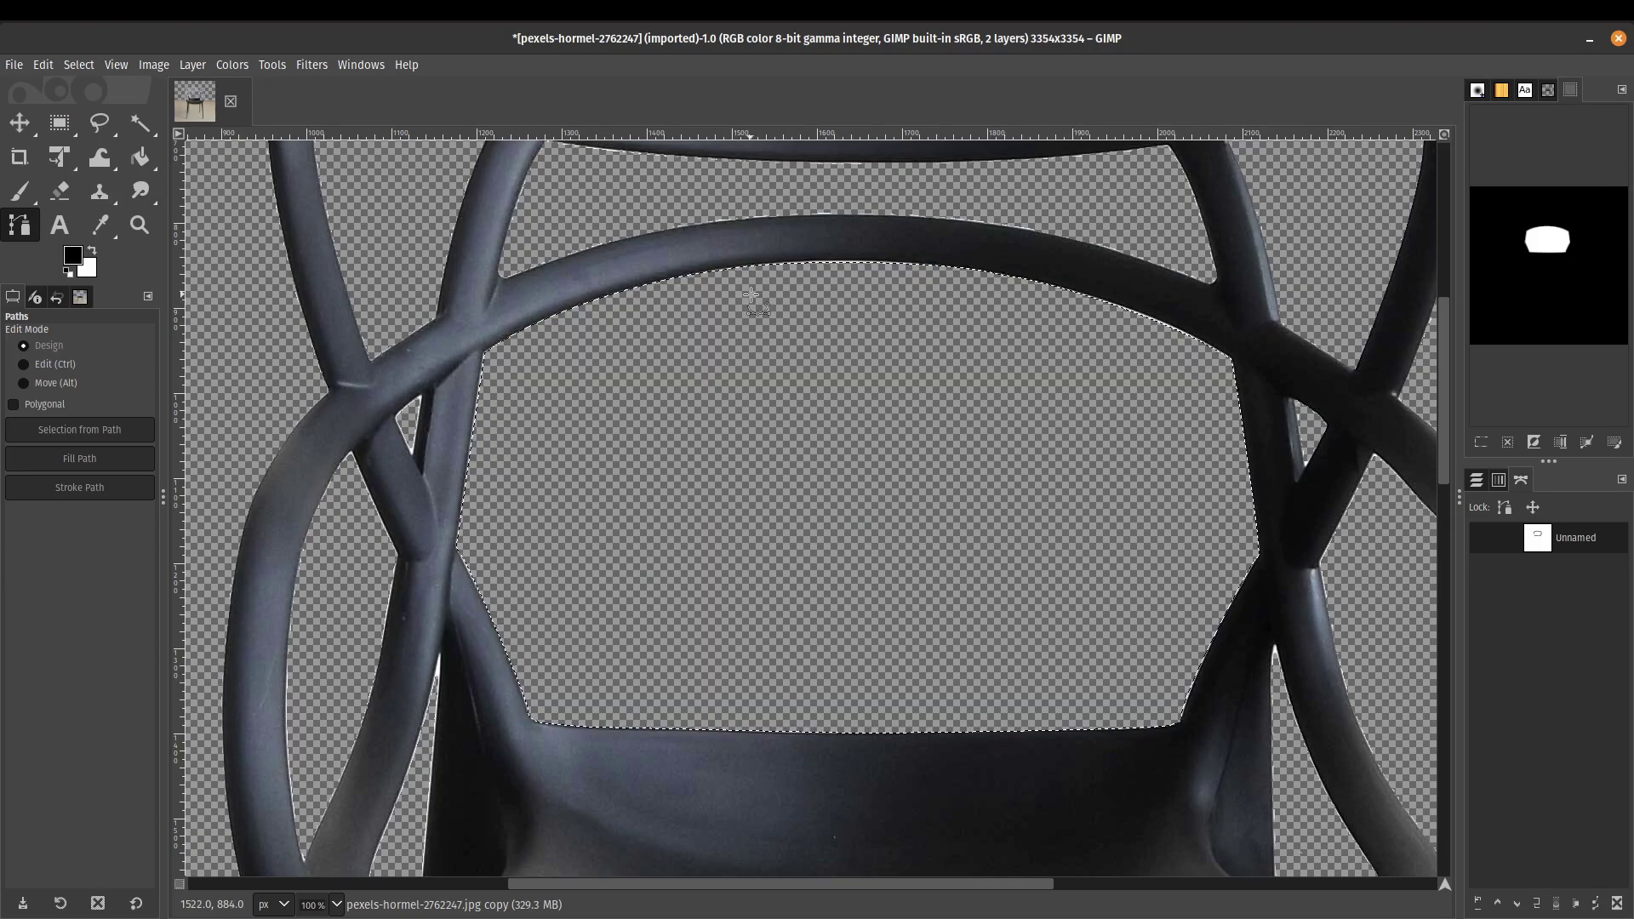
left_click(71, 64)
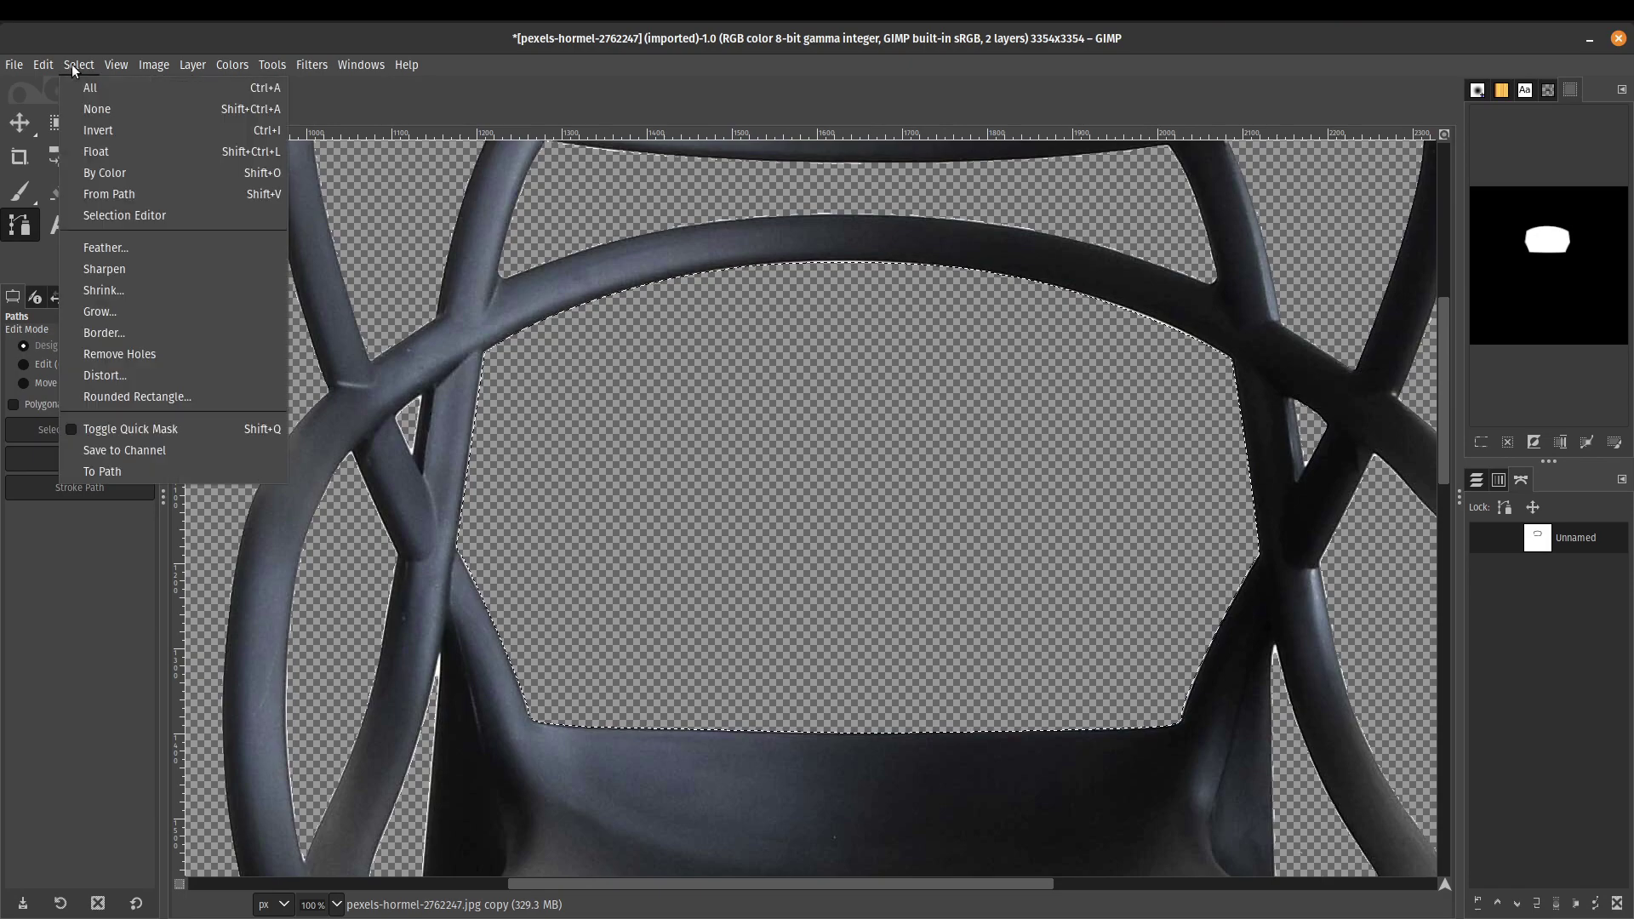
left_click(112, 112)
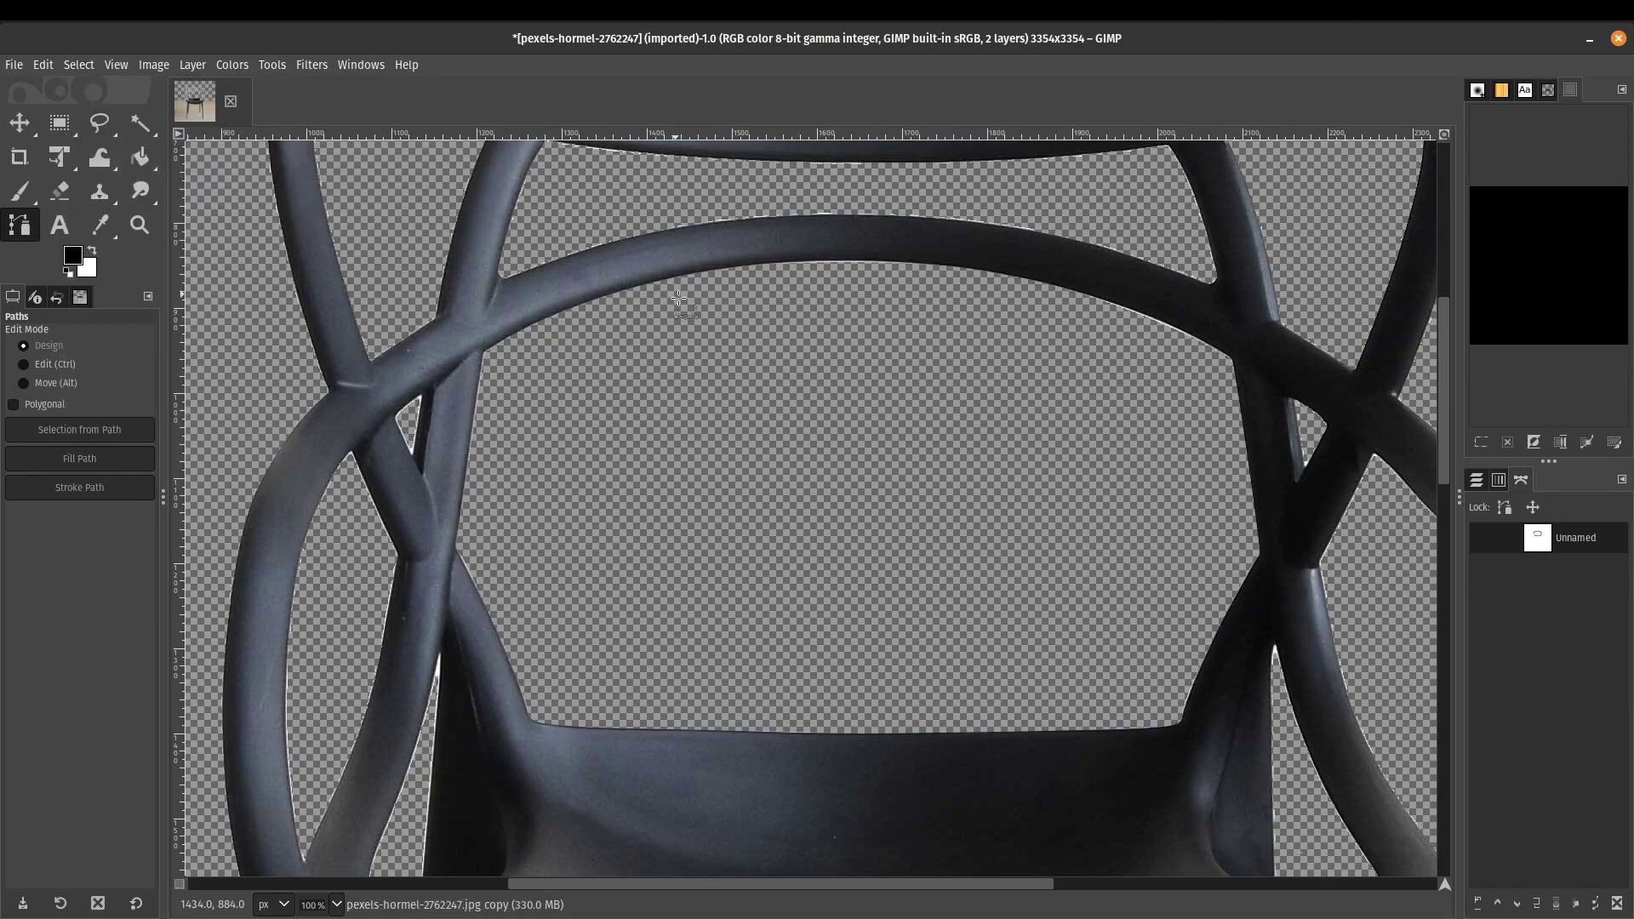
scroll(633, 323, "up", 4)
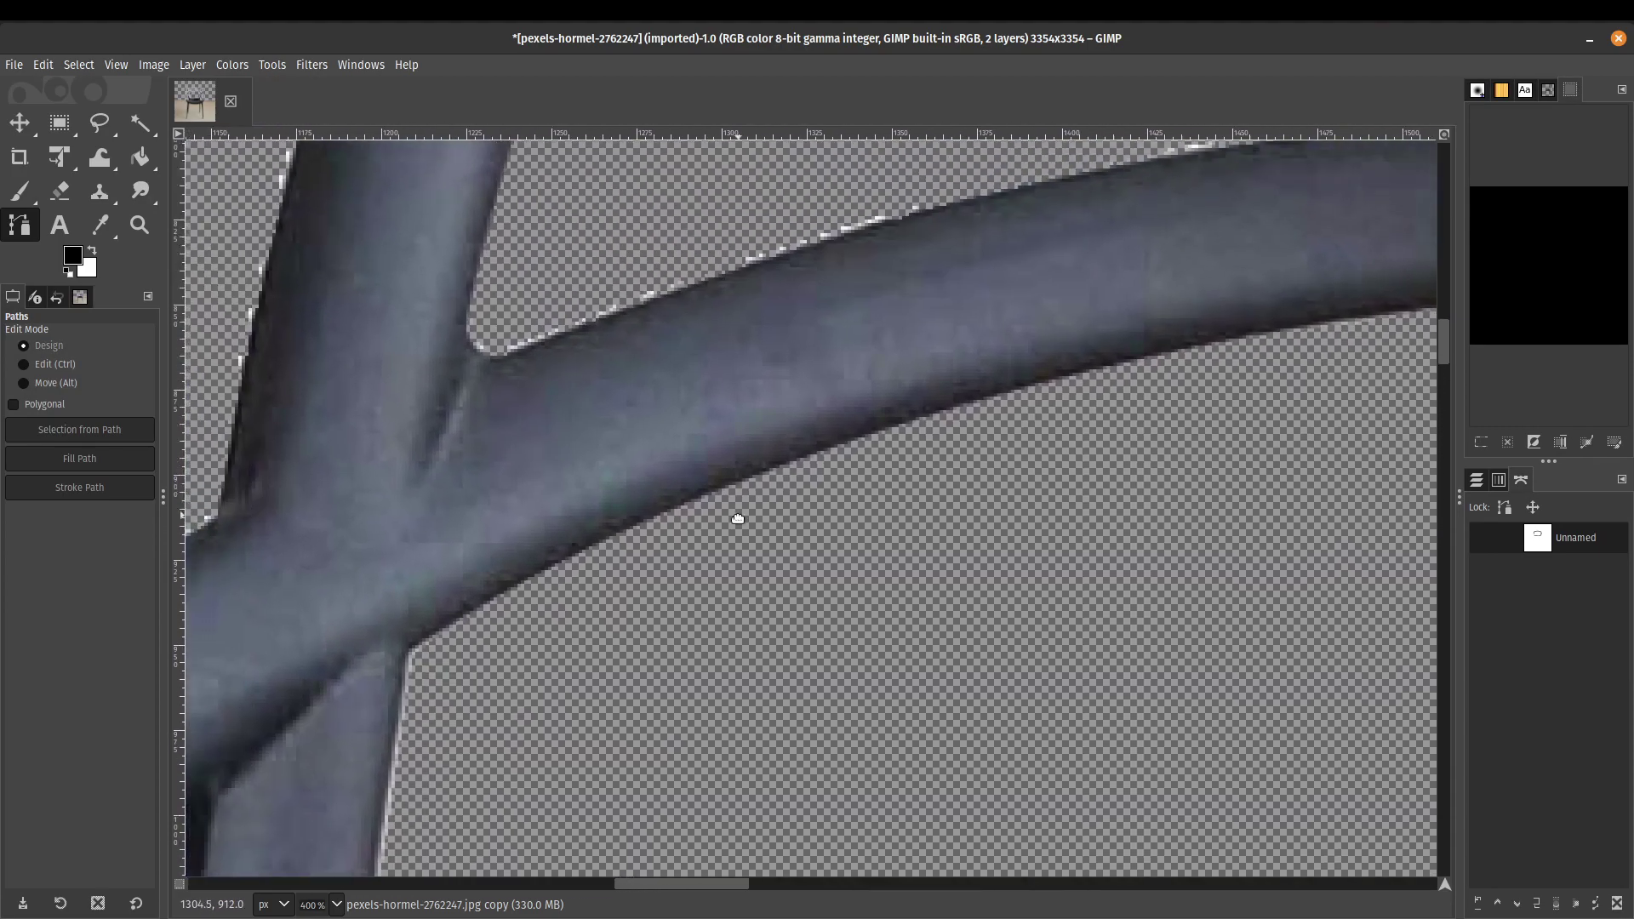
left_click_drag(738, 519, 749, 539)
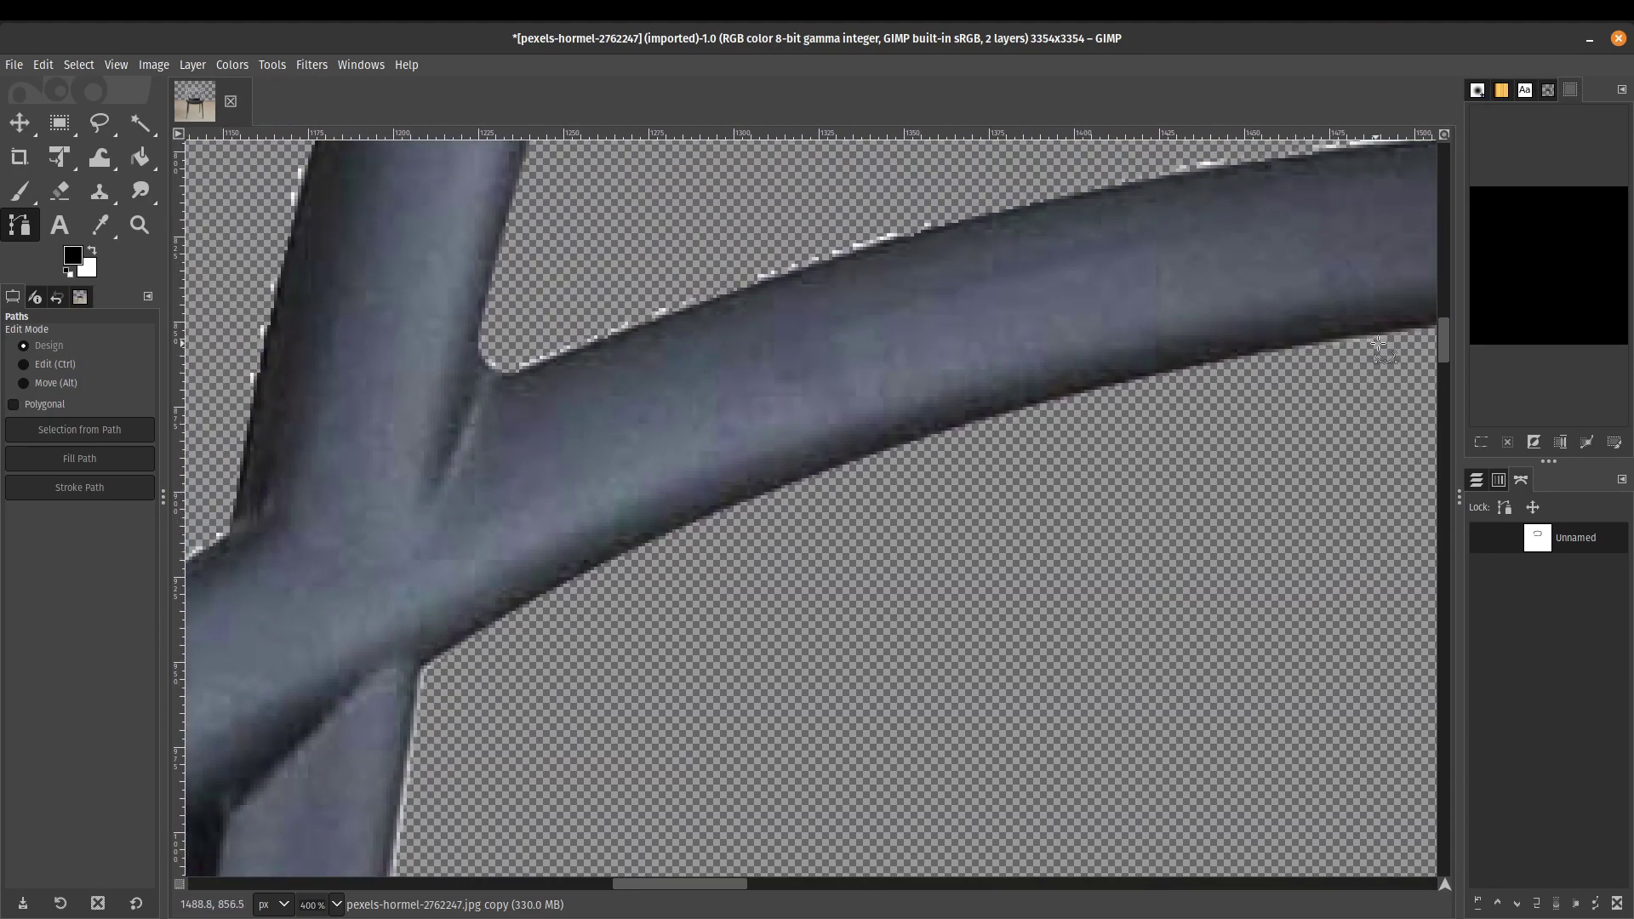
scroll(901, 324, "up", 5)
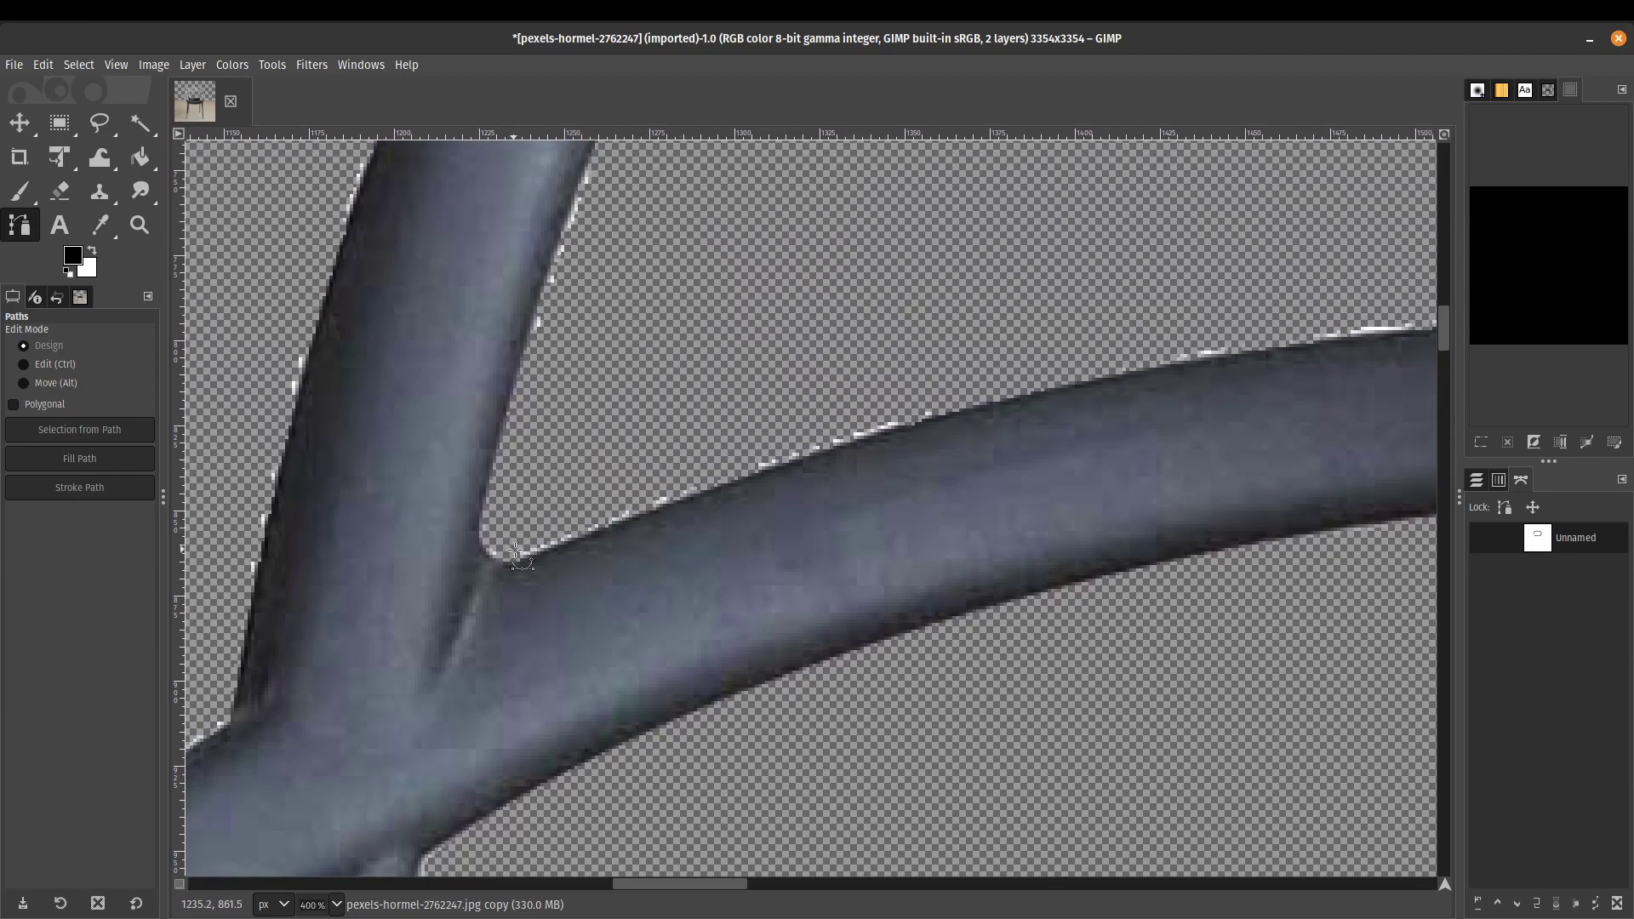
scroll(875, 542, "down", 4)
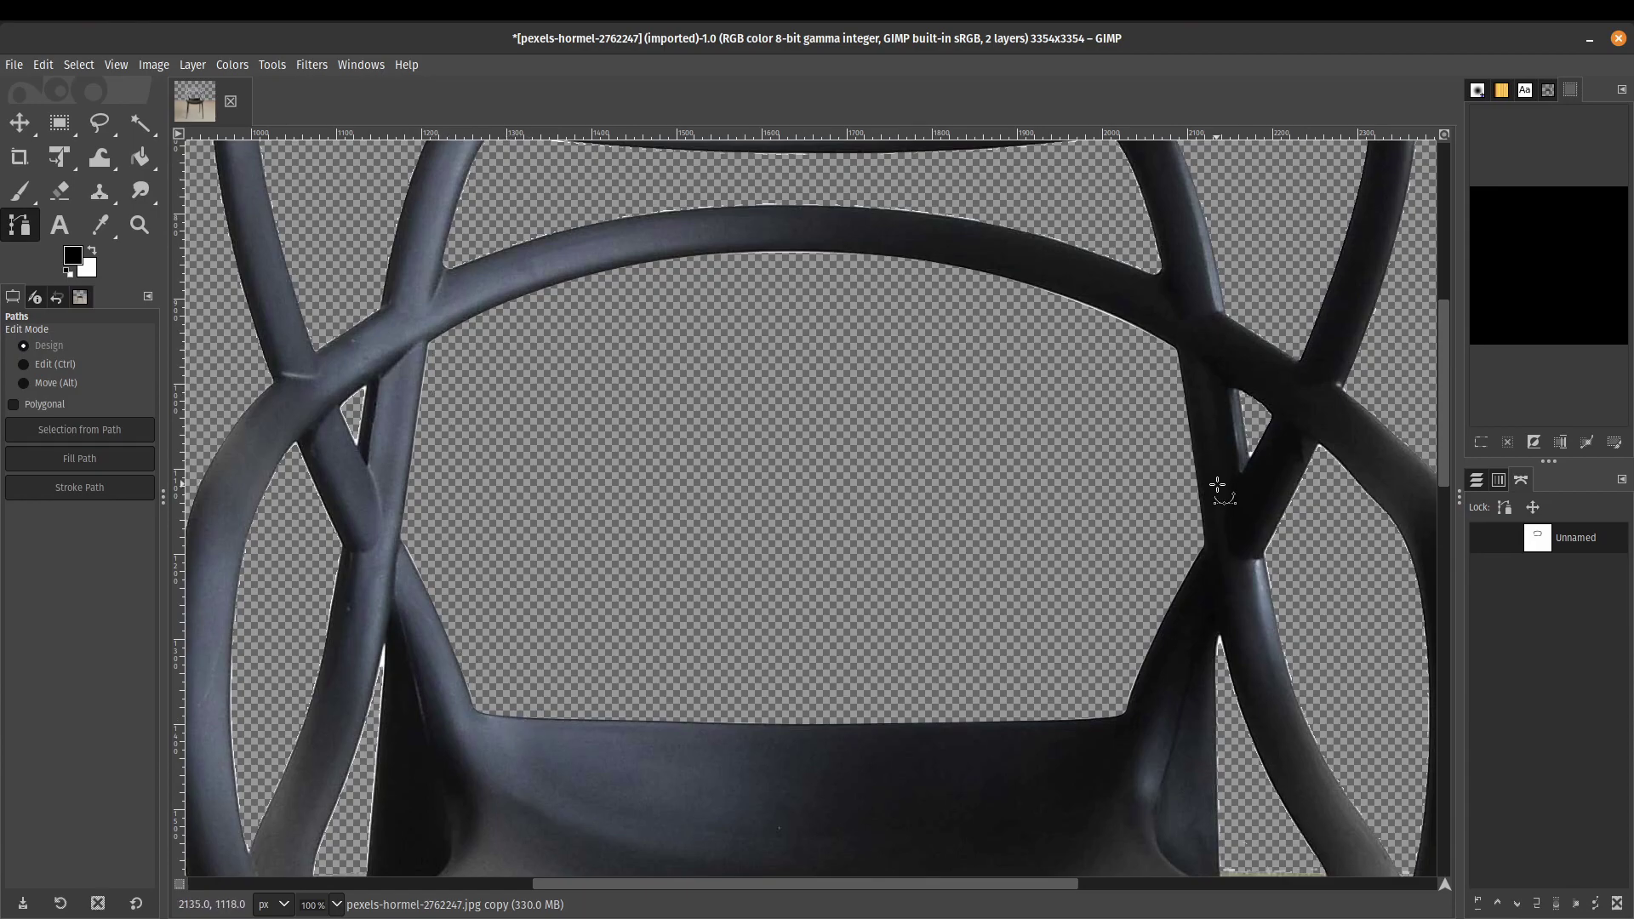
scroll(904, 465, "down", 3)
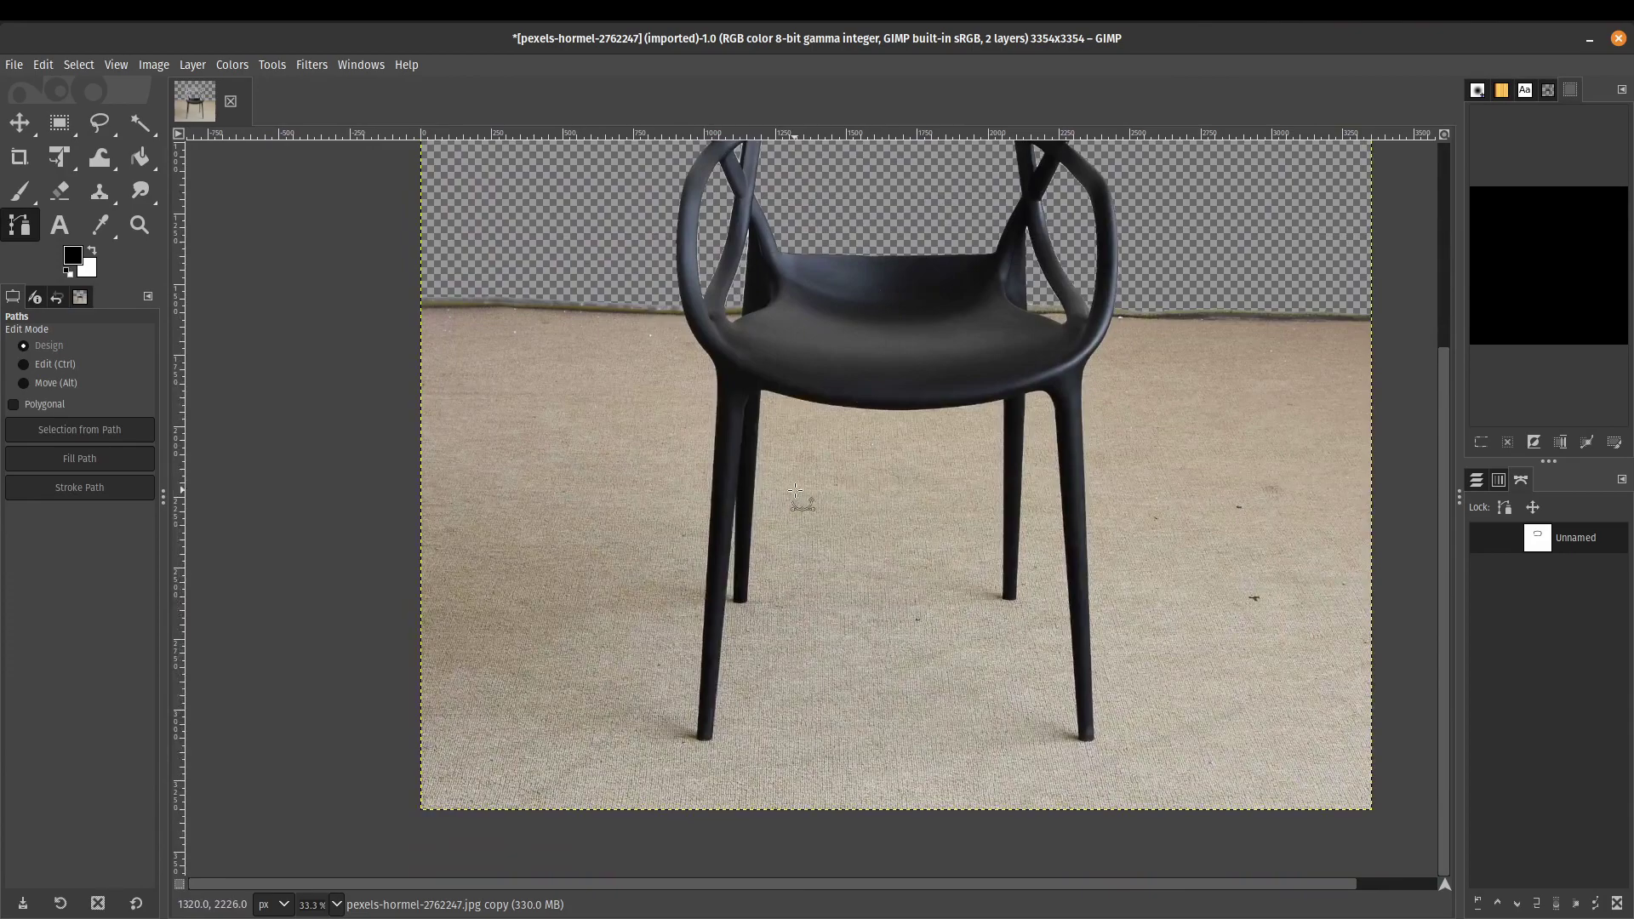
key("u")
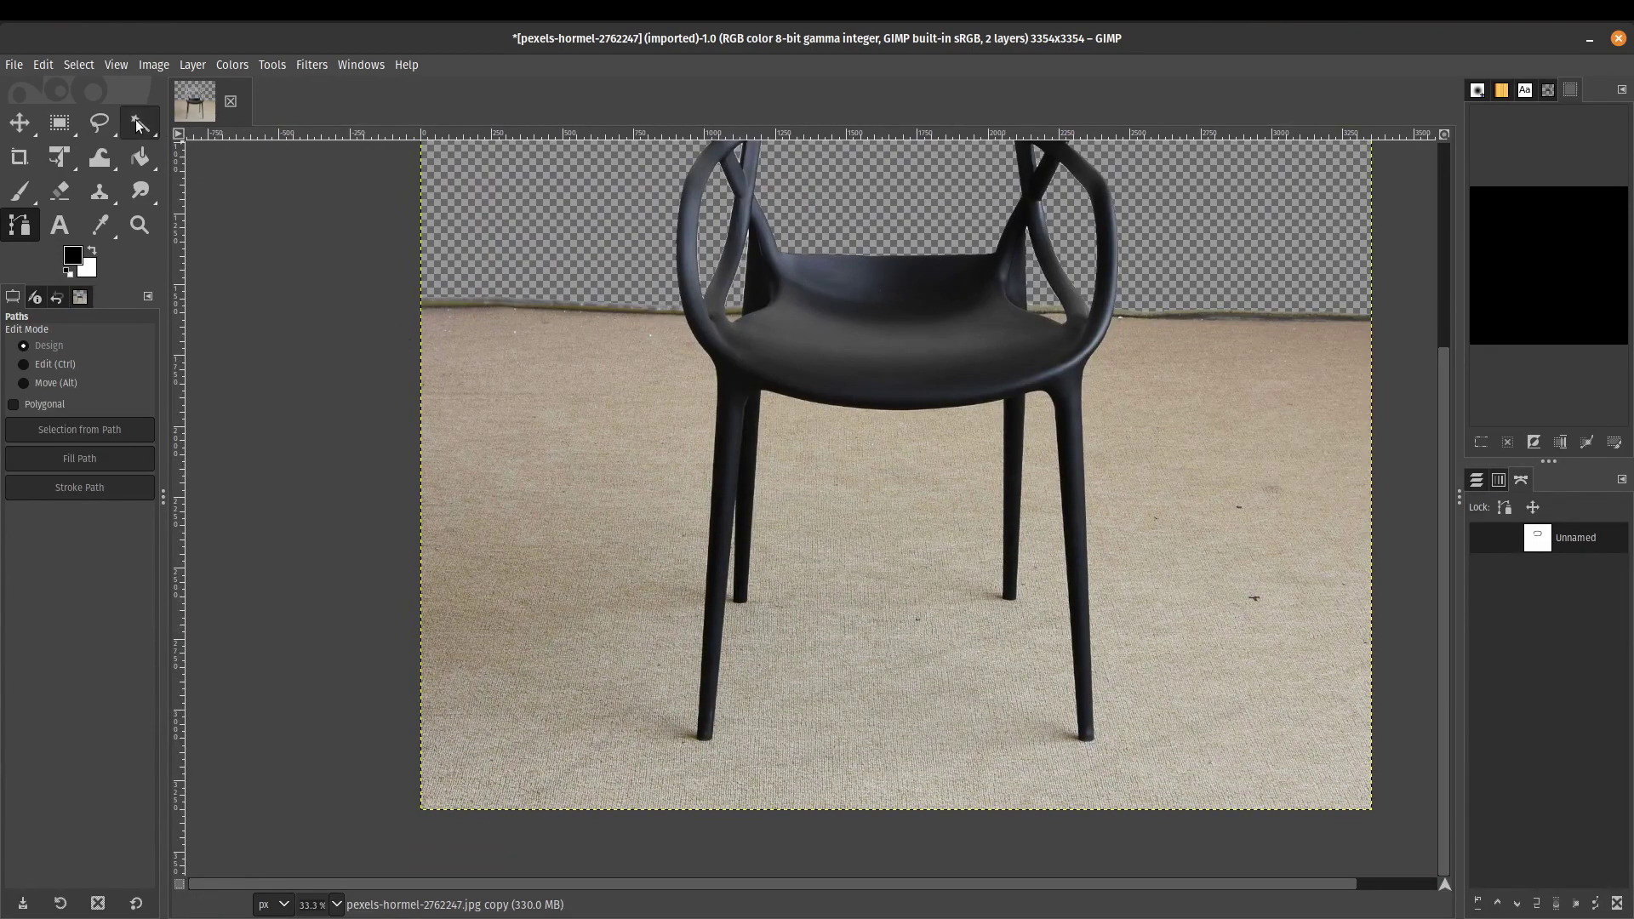
left_click(575, 441)
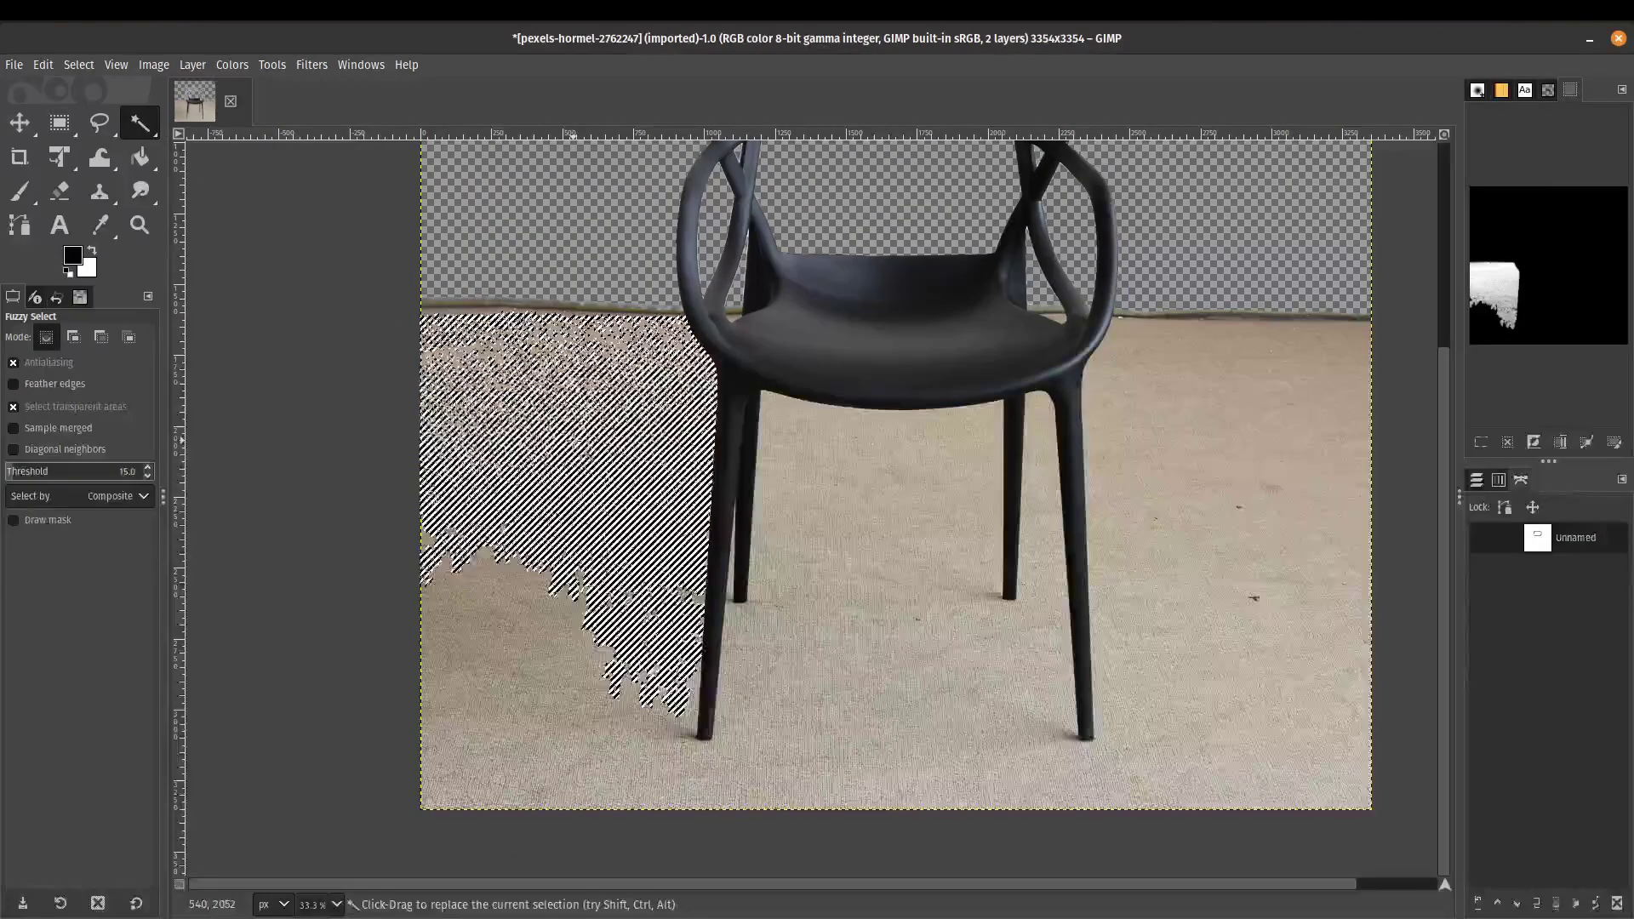
left_click(535, 658)
left_click(848, 531)
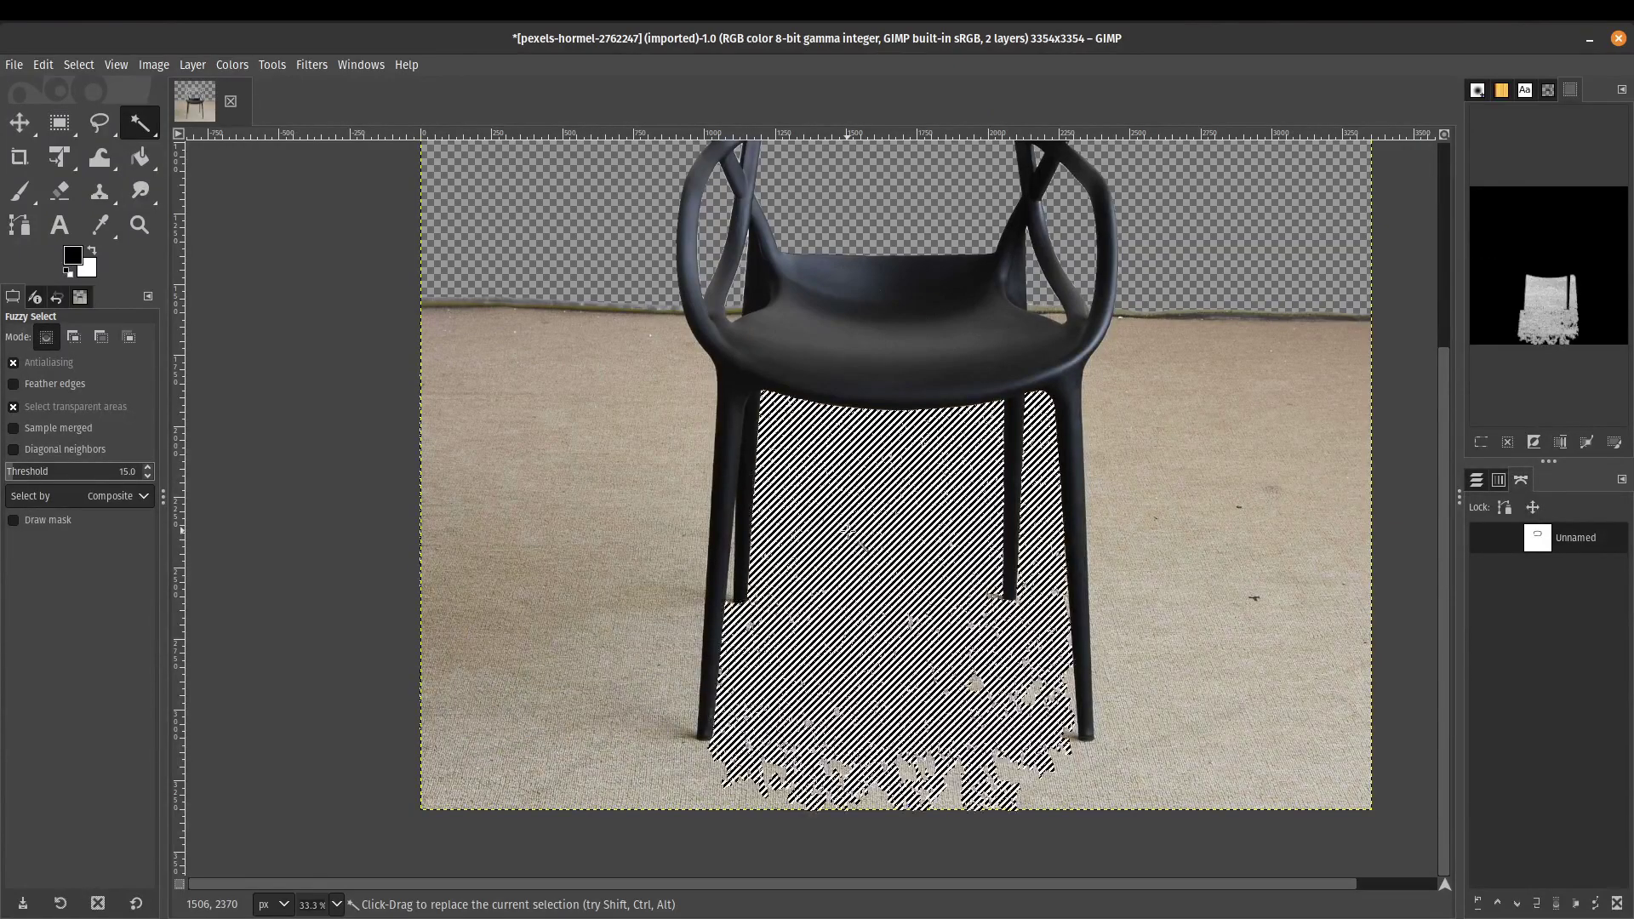
key("Escape")
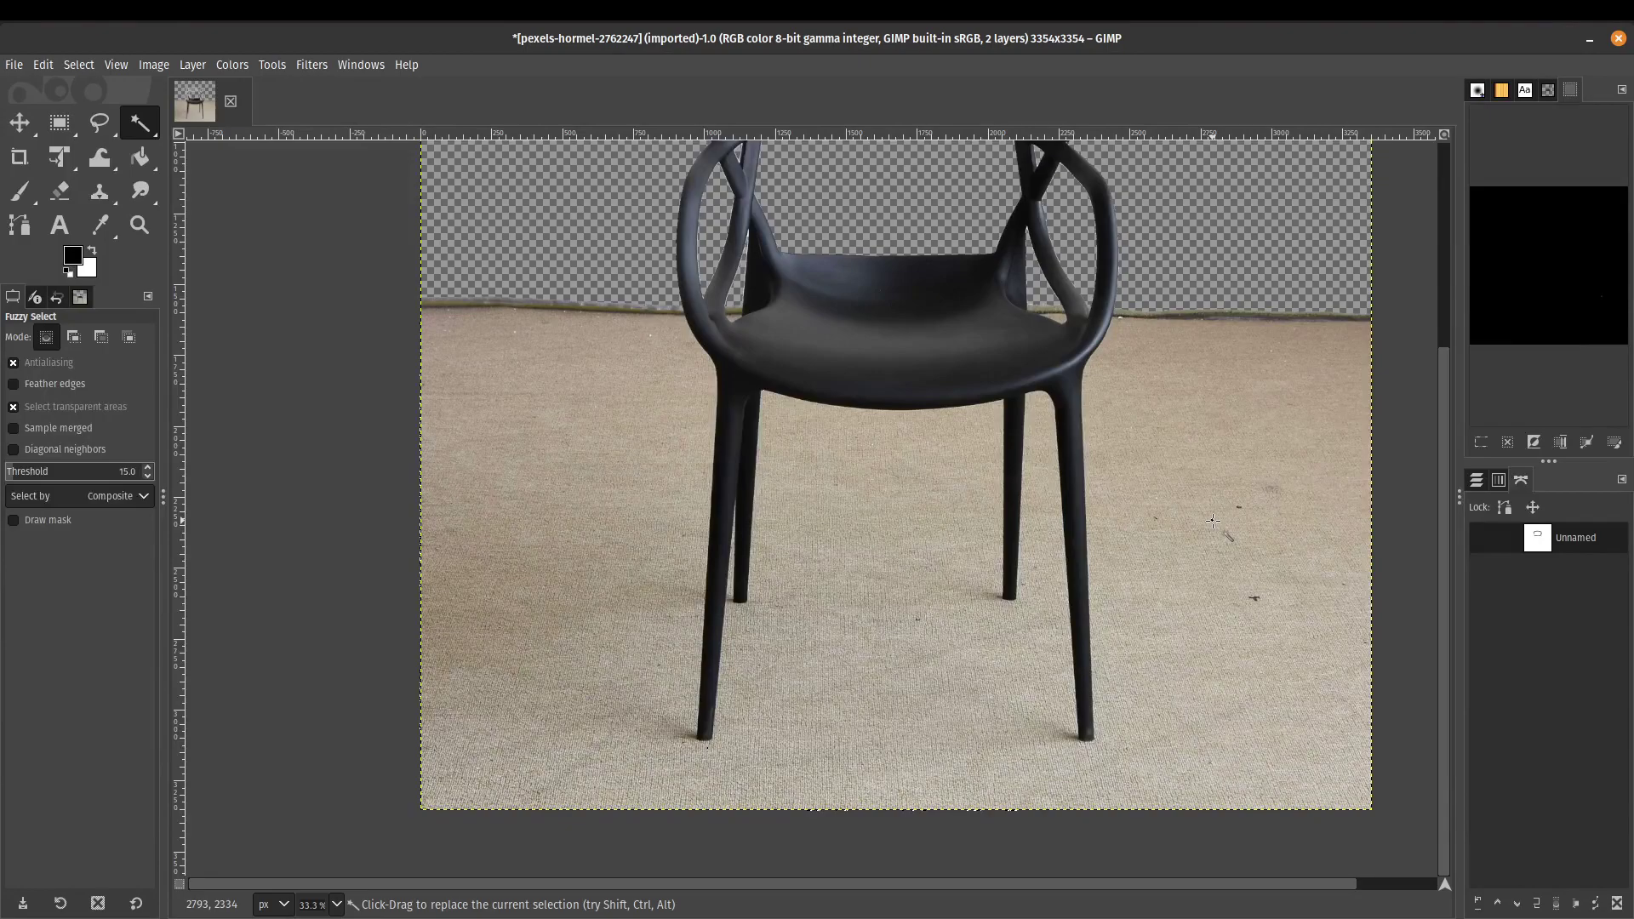
- Select the carpet on the chair's right side, then drop that selection
left_click_drag(1184, 452, 1176, 532)
key("ctrl")
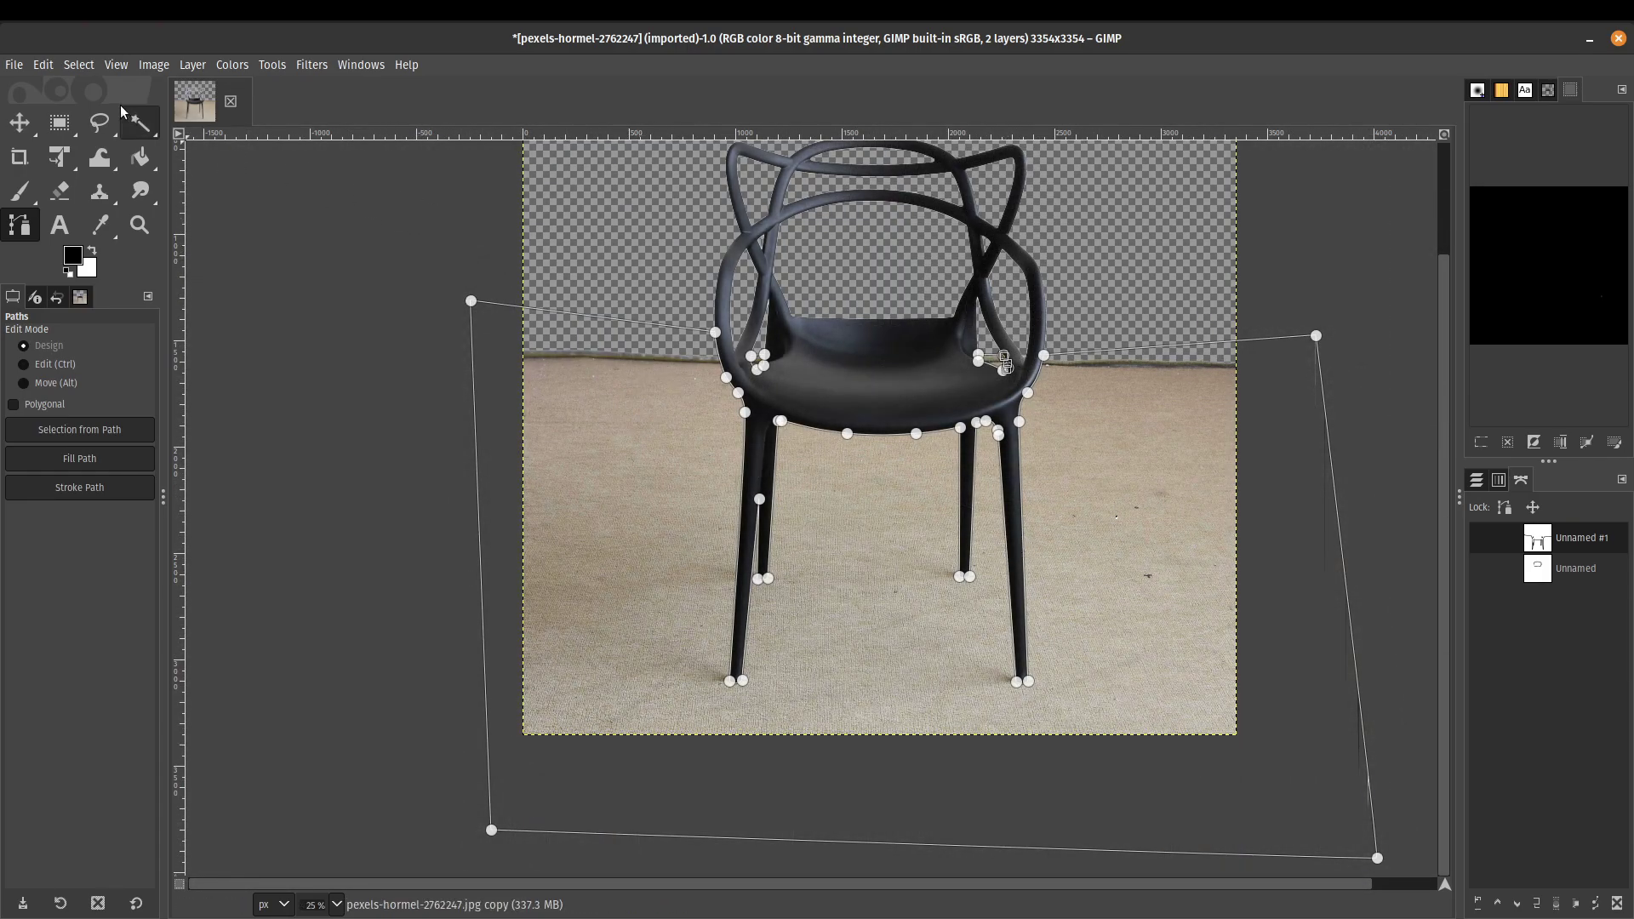
- Turn the chair-and-floor path into a selection and delete the carpet floor
left_click(75, 66)
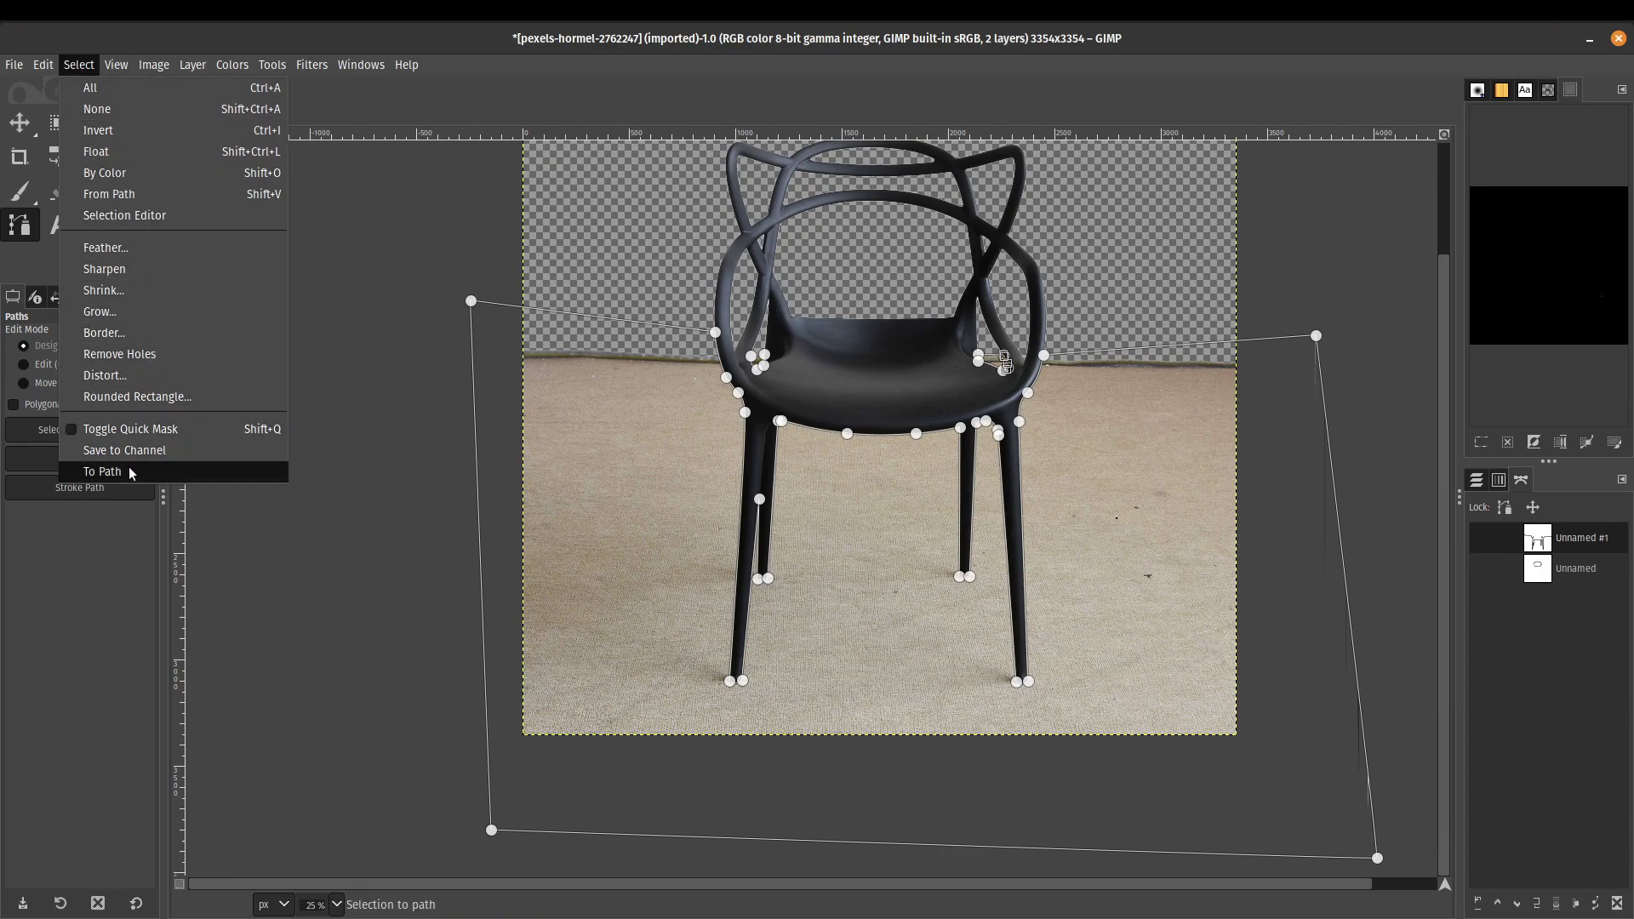
left_click(144, 203)
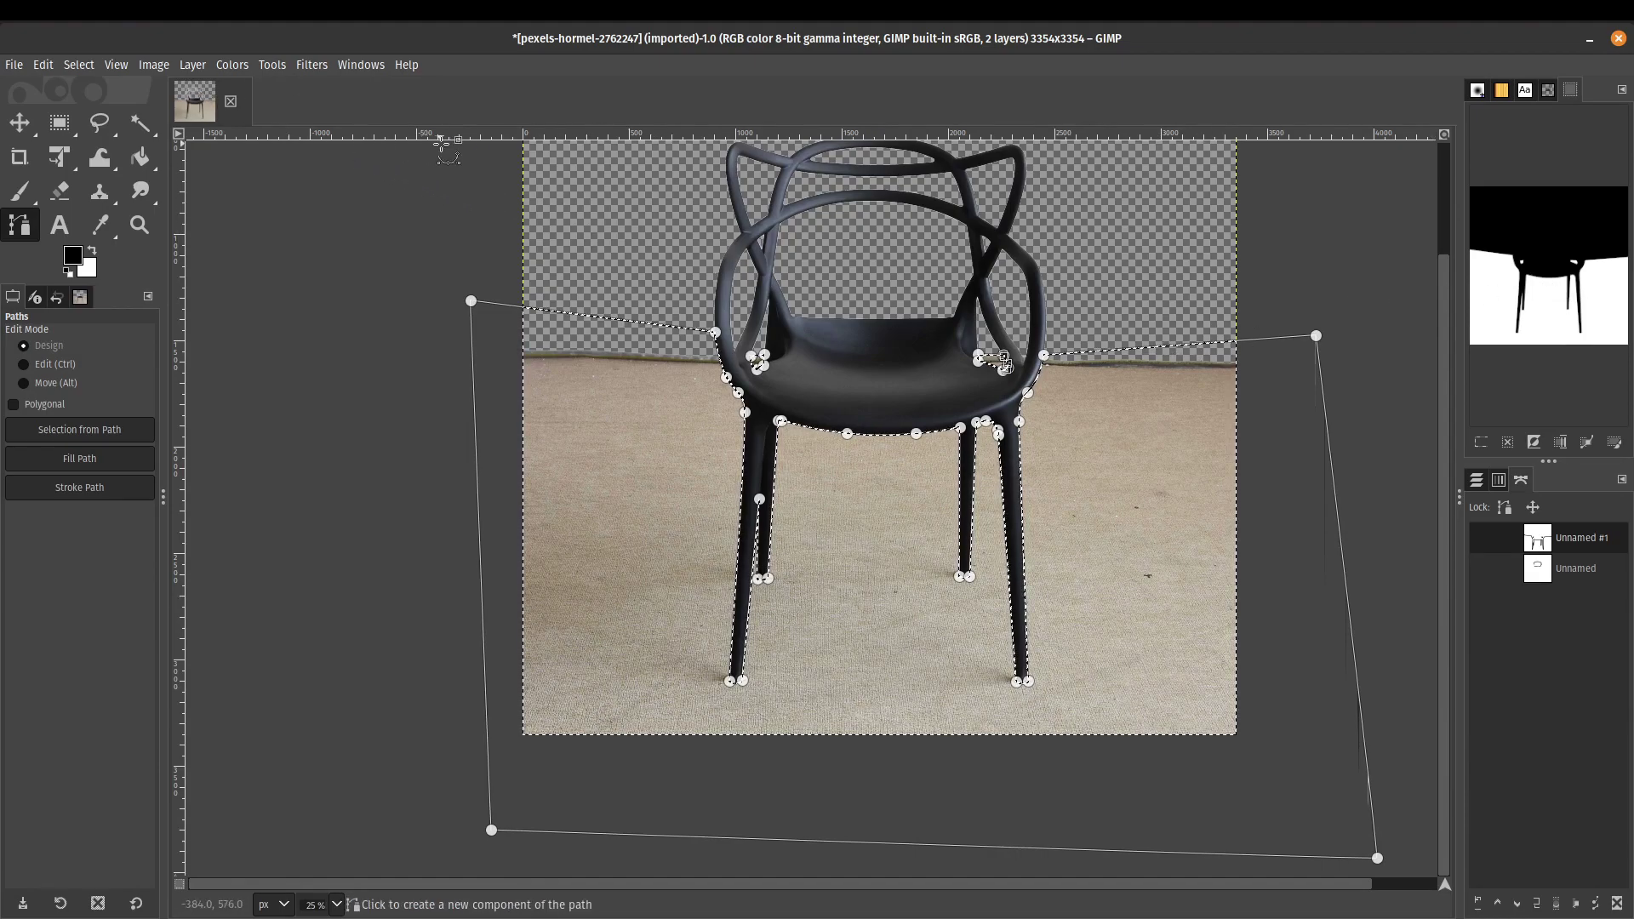
key("Delete")
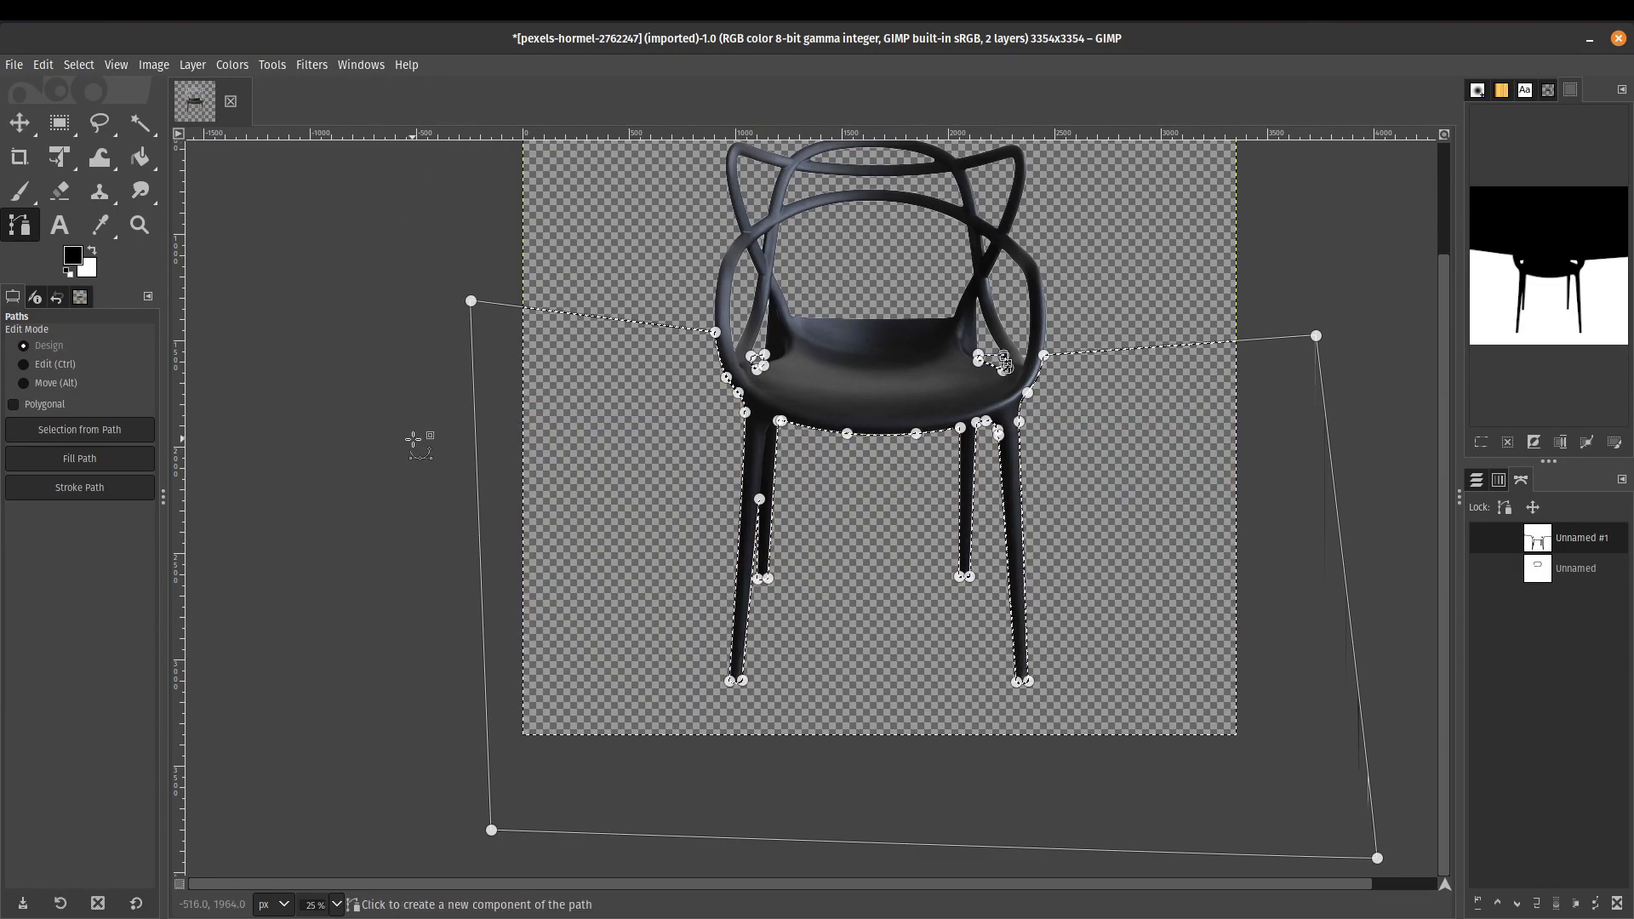
- Hide the path, clear the selection and re-center the view on the chair
key("Escape")
key("ctrl")
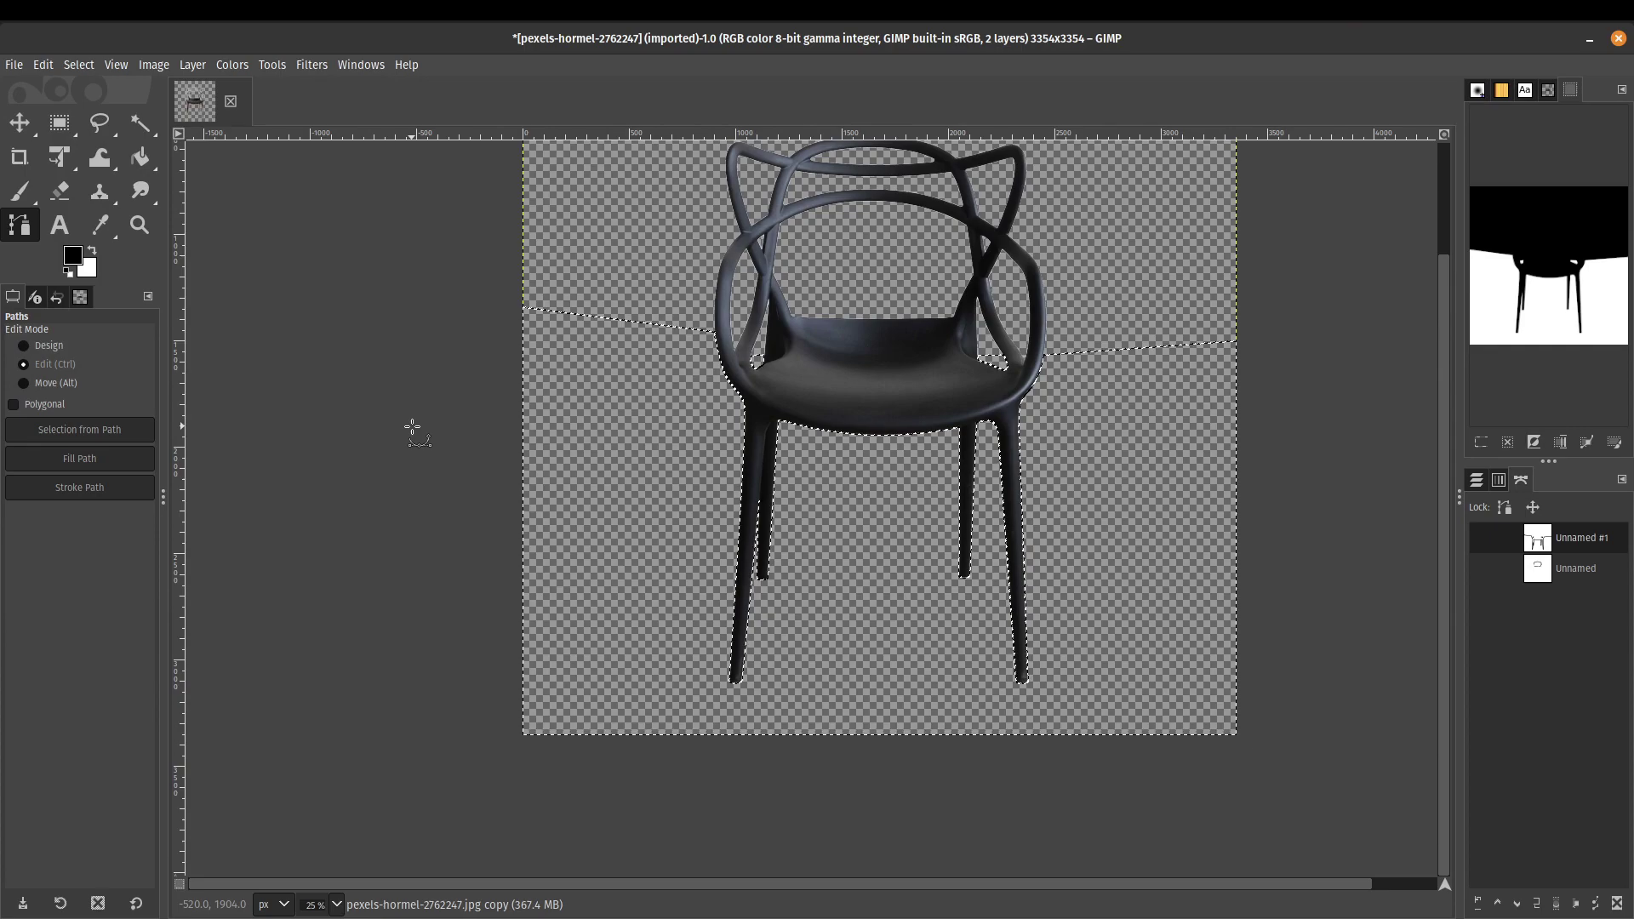
key("ctrl+shift+a")
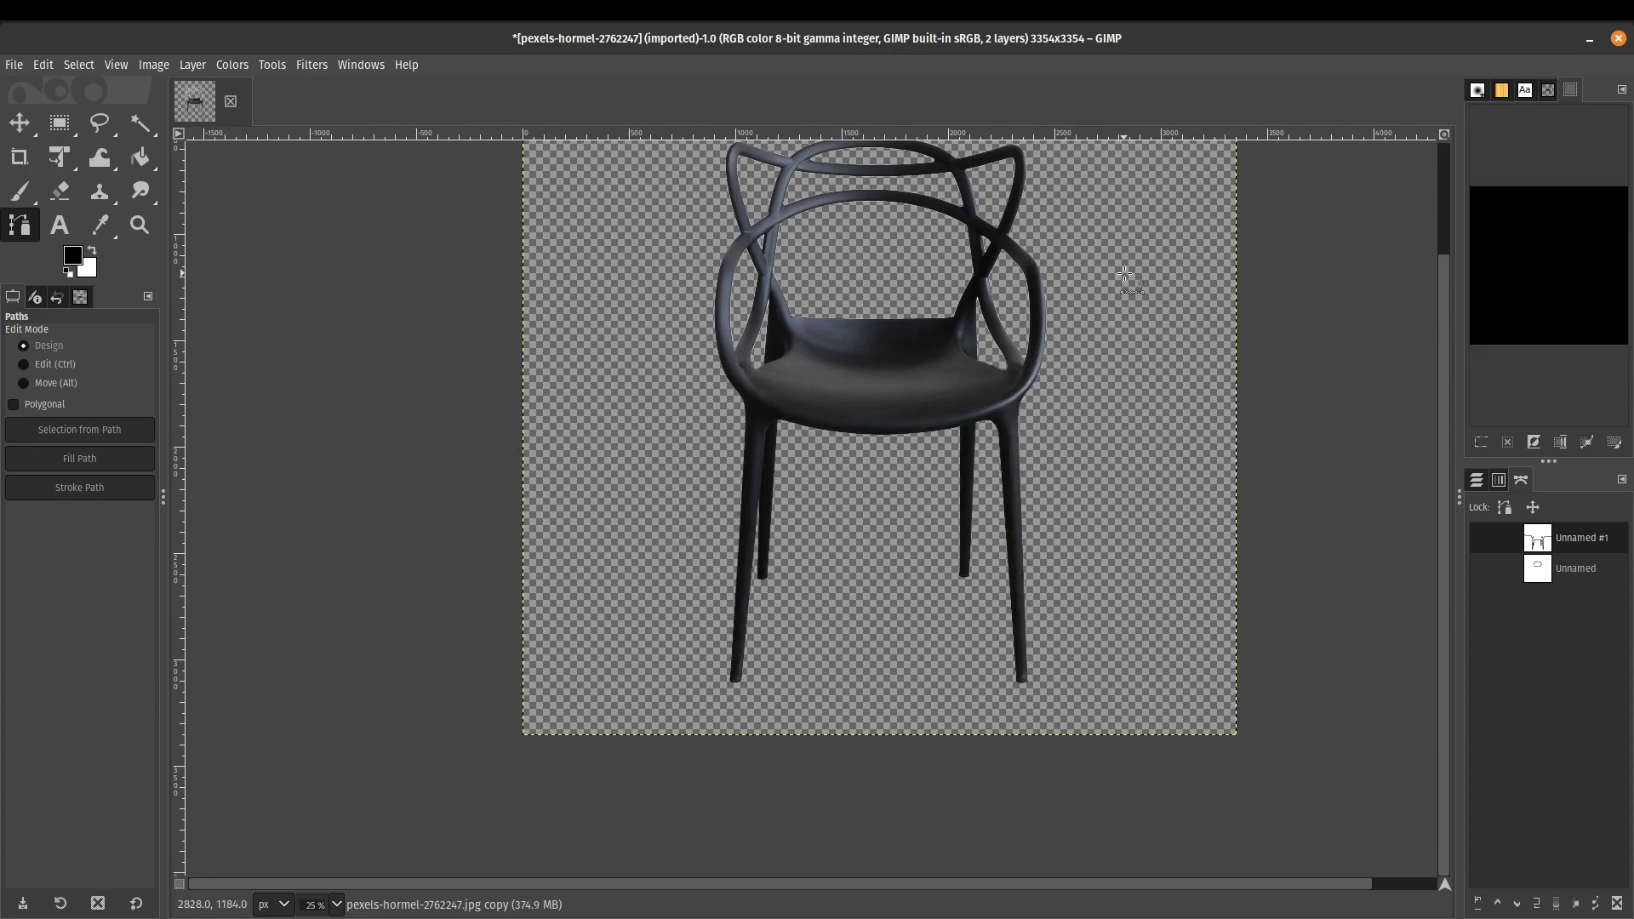
left_click_drag(1122, 277, 1036, 409)
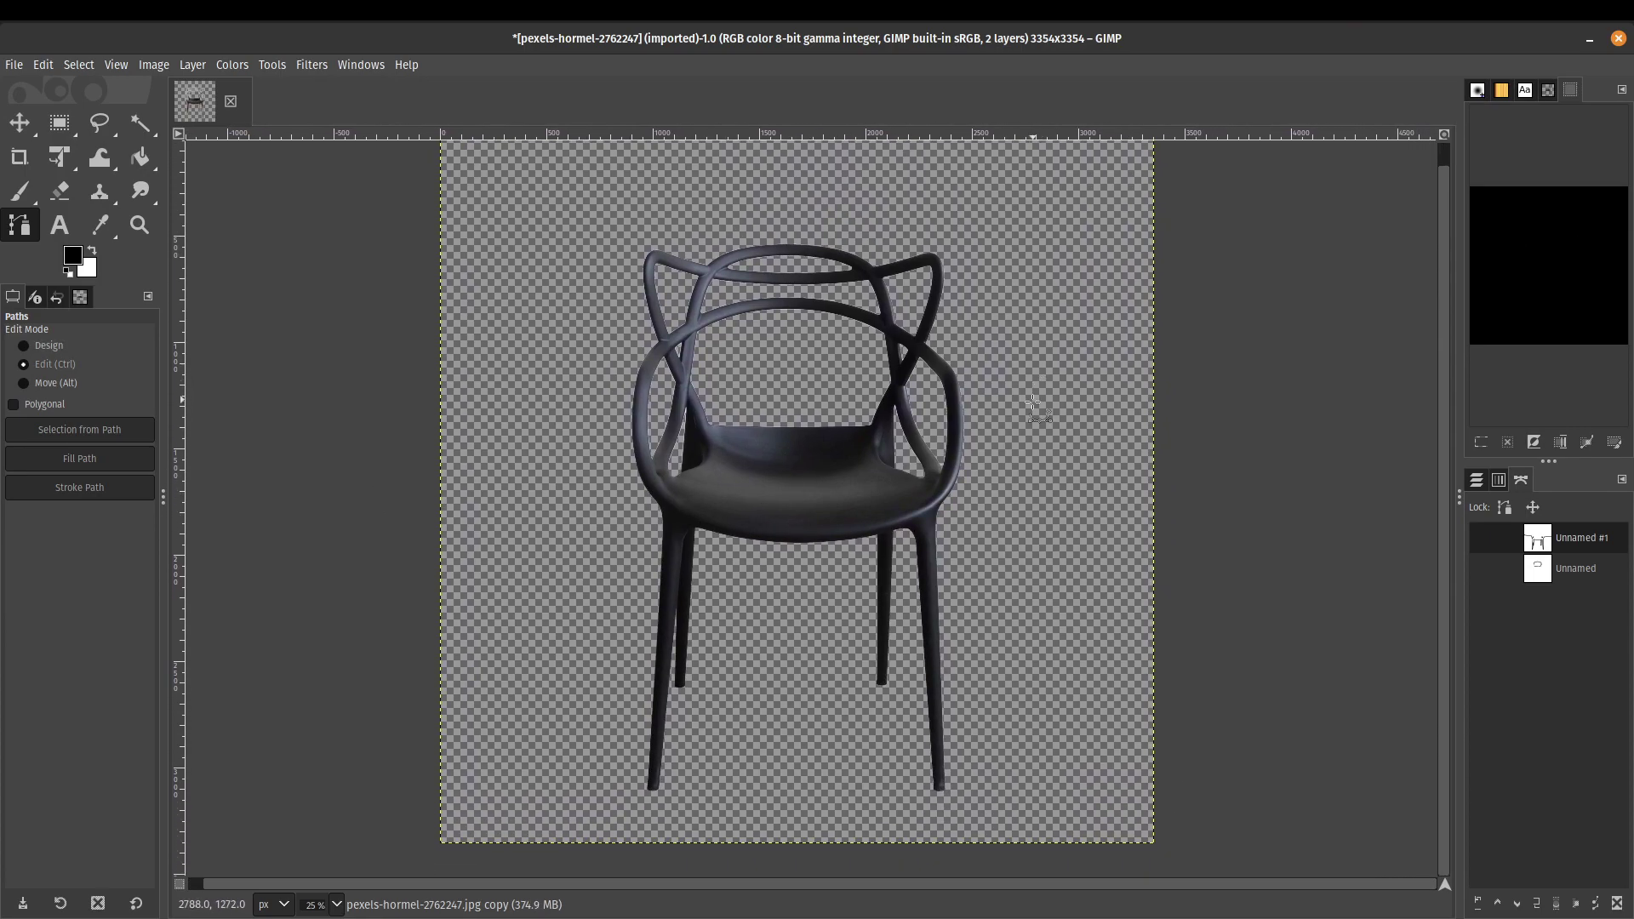
key("ctrl")
scroll(847, 479, "up", 2)
scroll(847, 478, "down", 1)
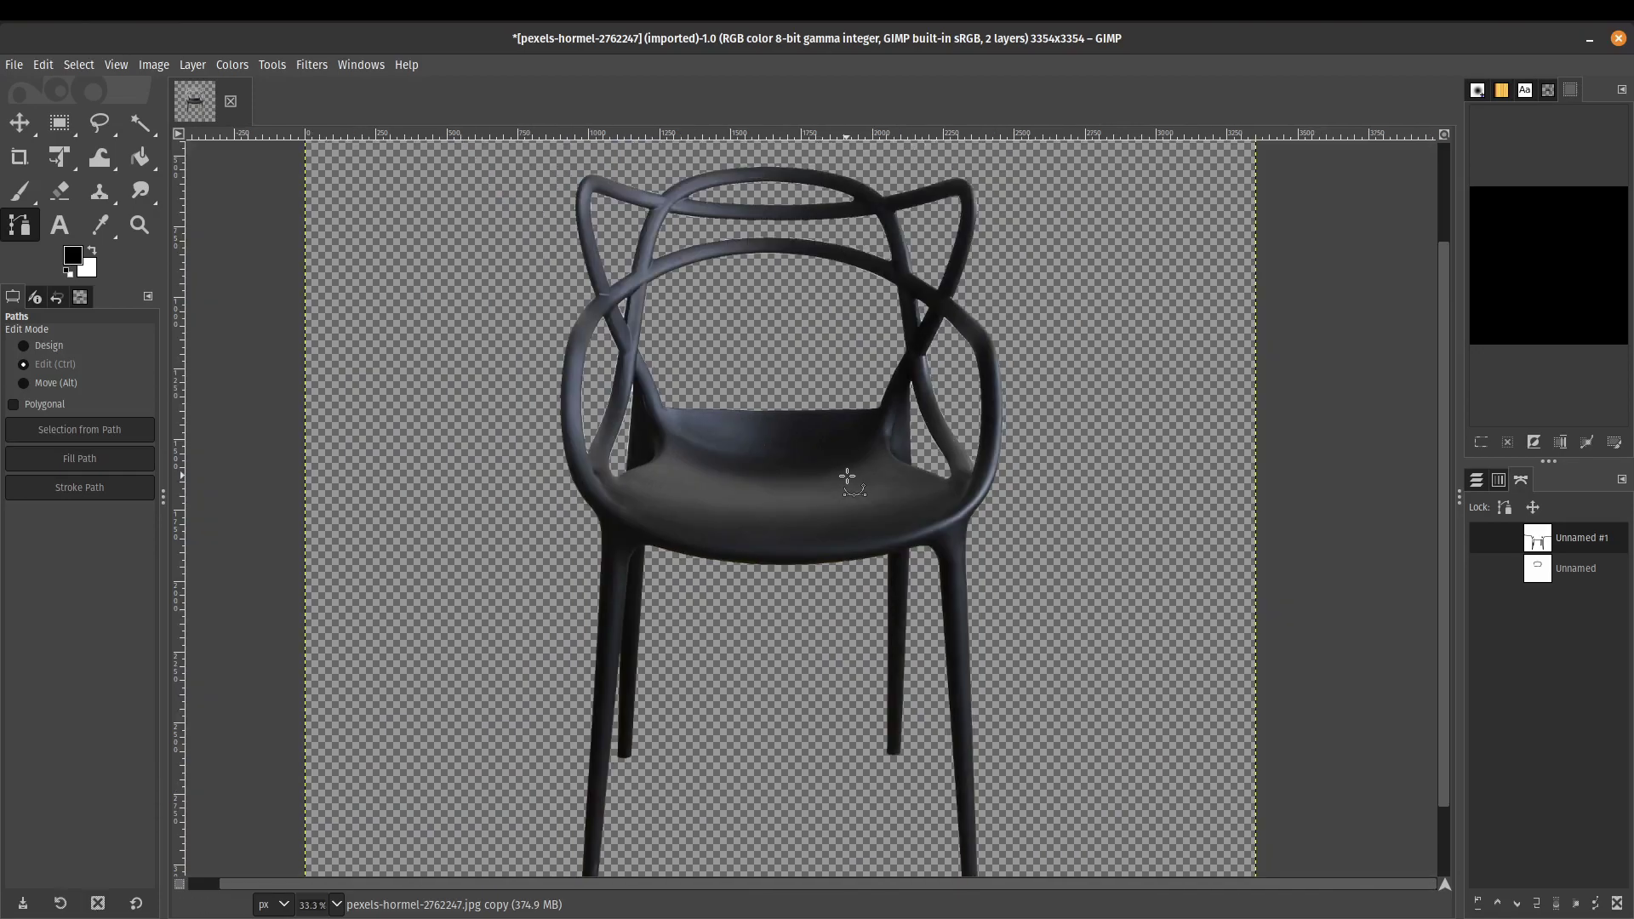
scroll(847, 478, "down", 1)
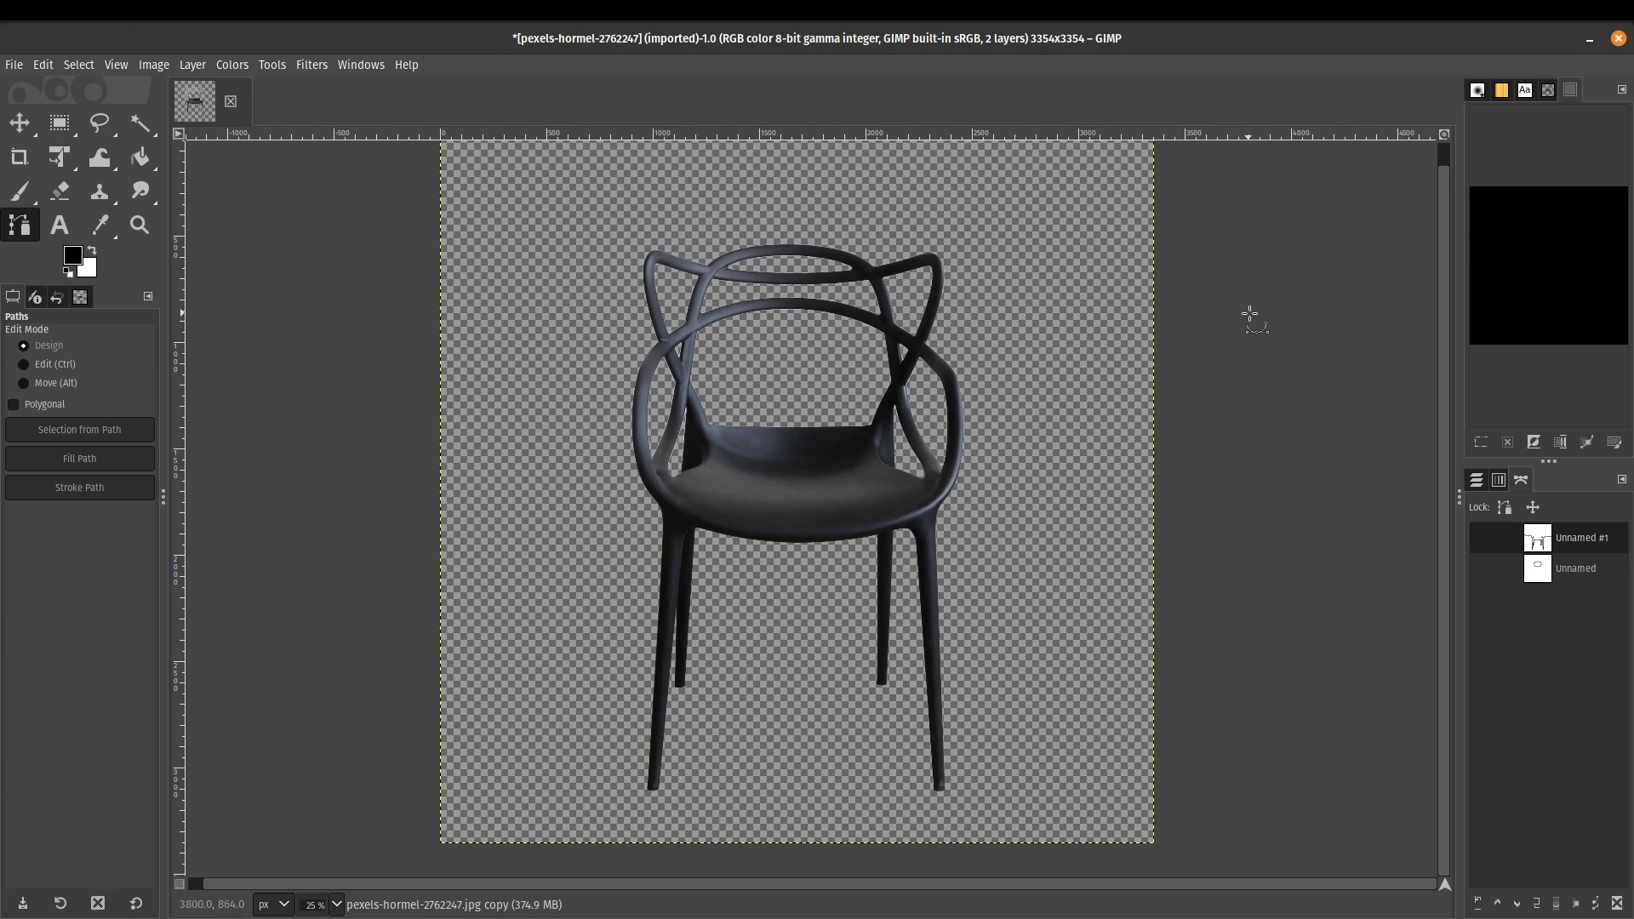
- Export the image as Chair-transparent.png, replacing the existing file and accepting the PNG options
left_click(12, 66)
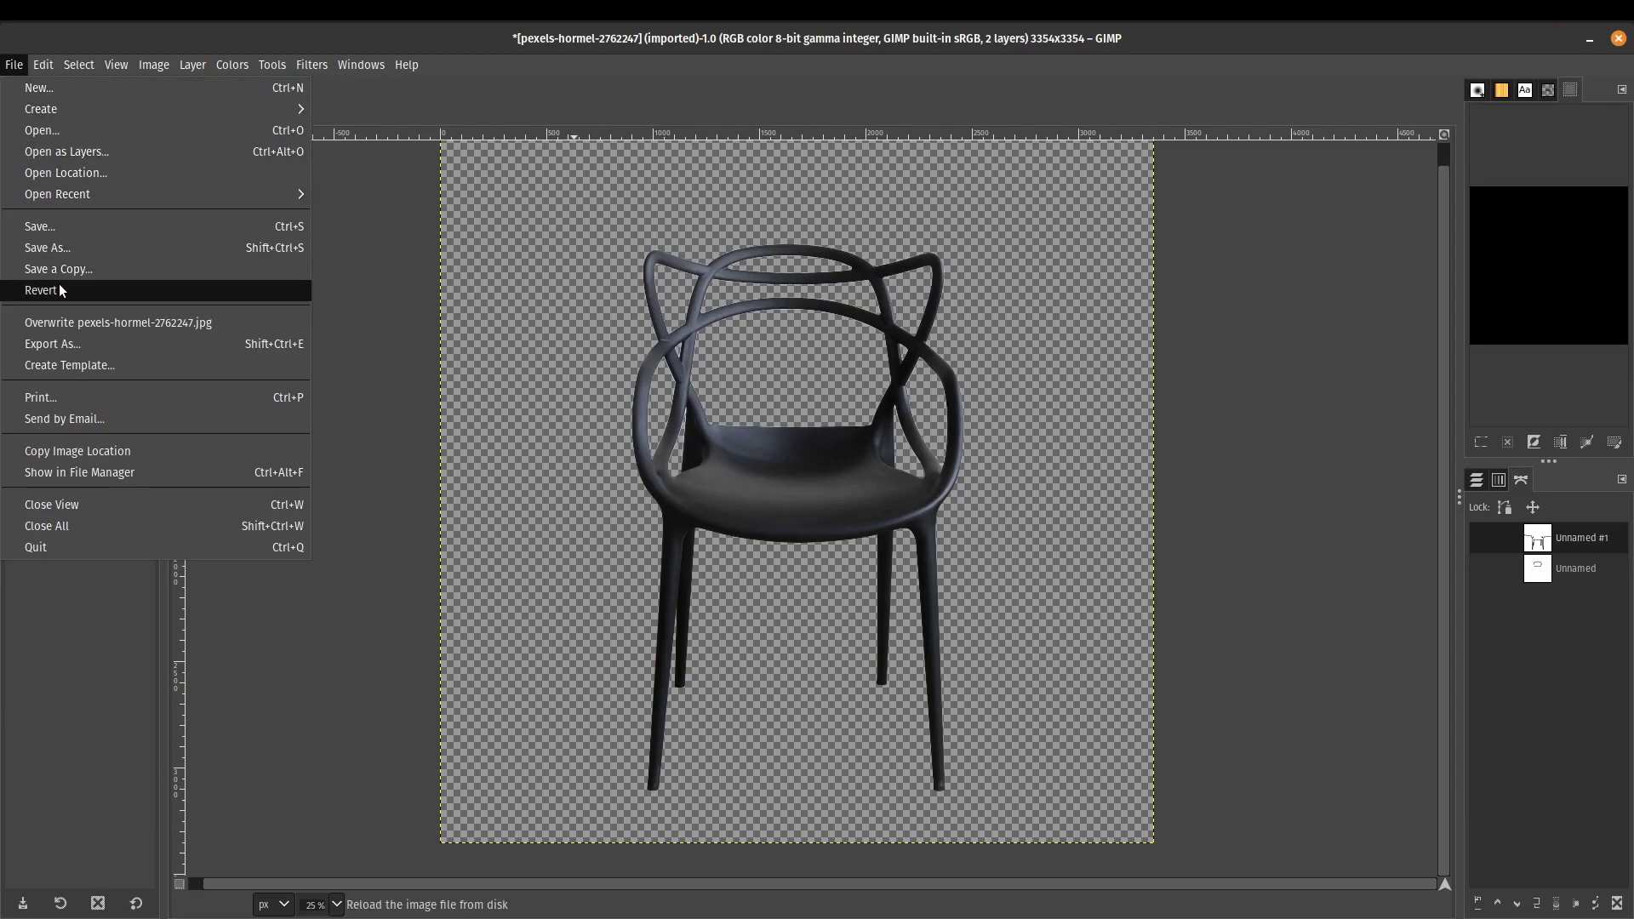
left_click(64, 346)
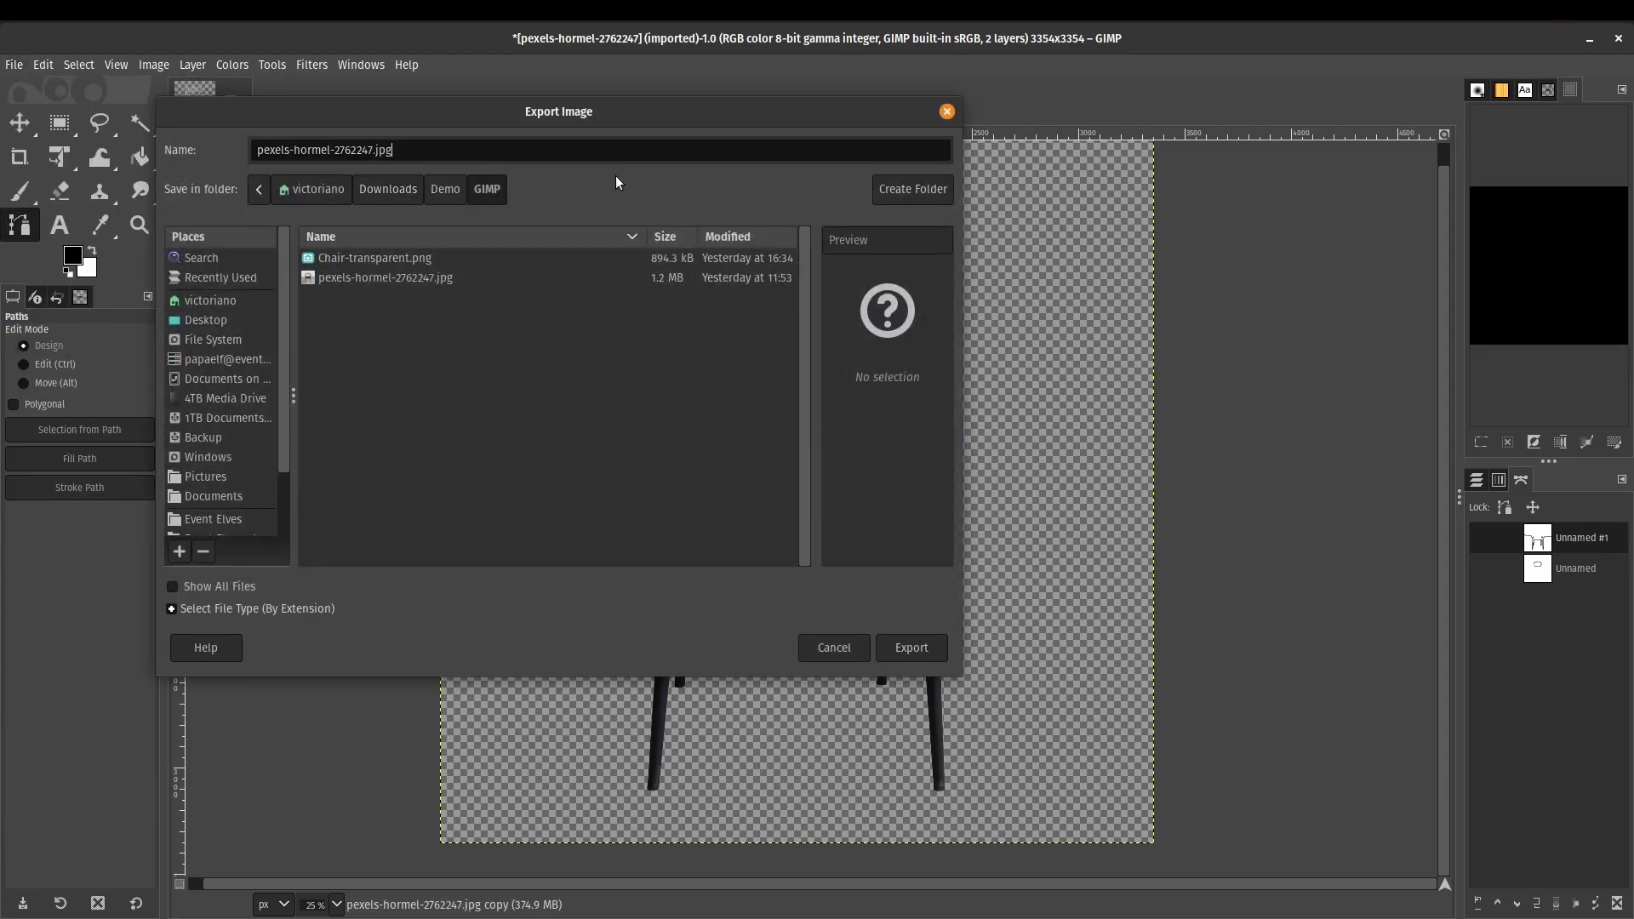
key("ctrl+a")
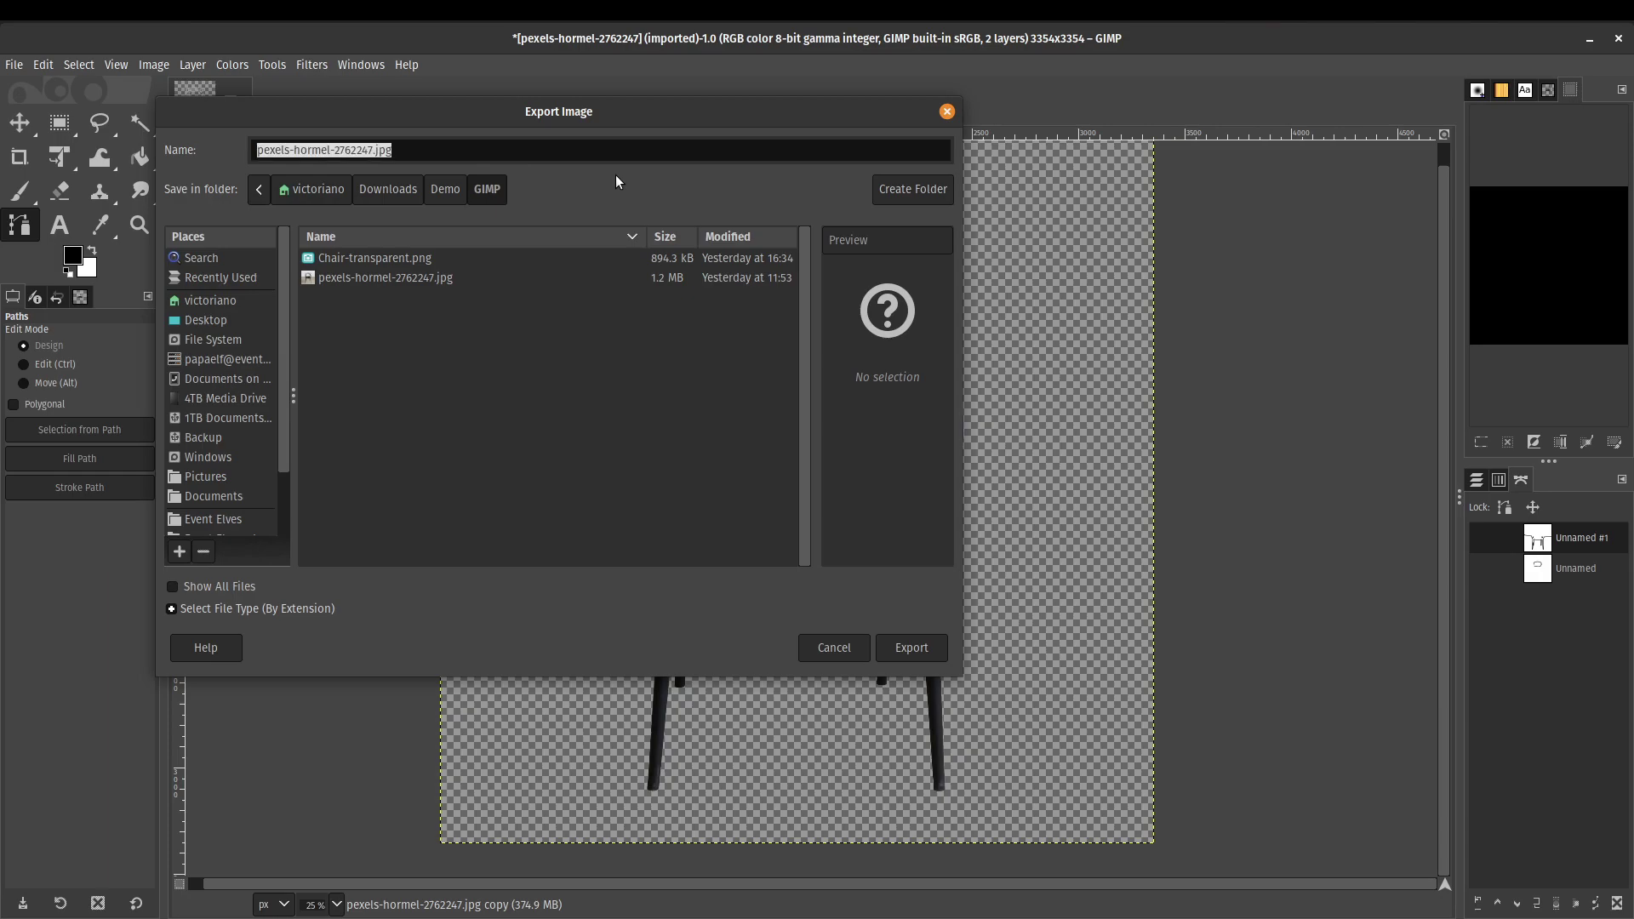
left_click(378, 257)
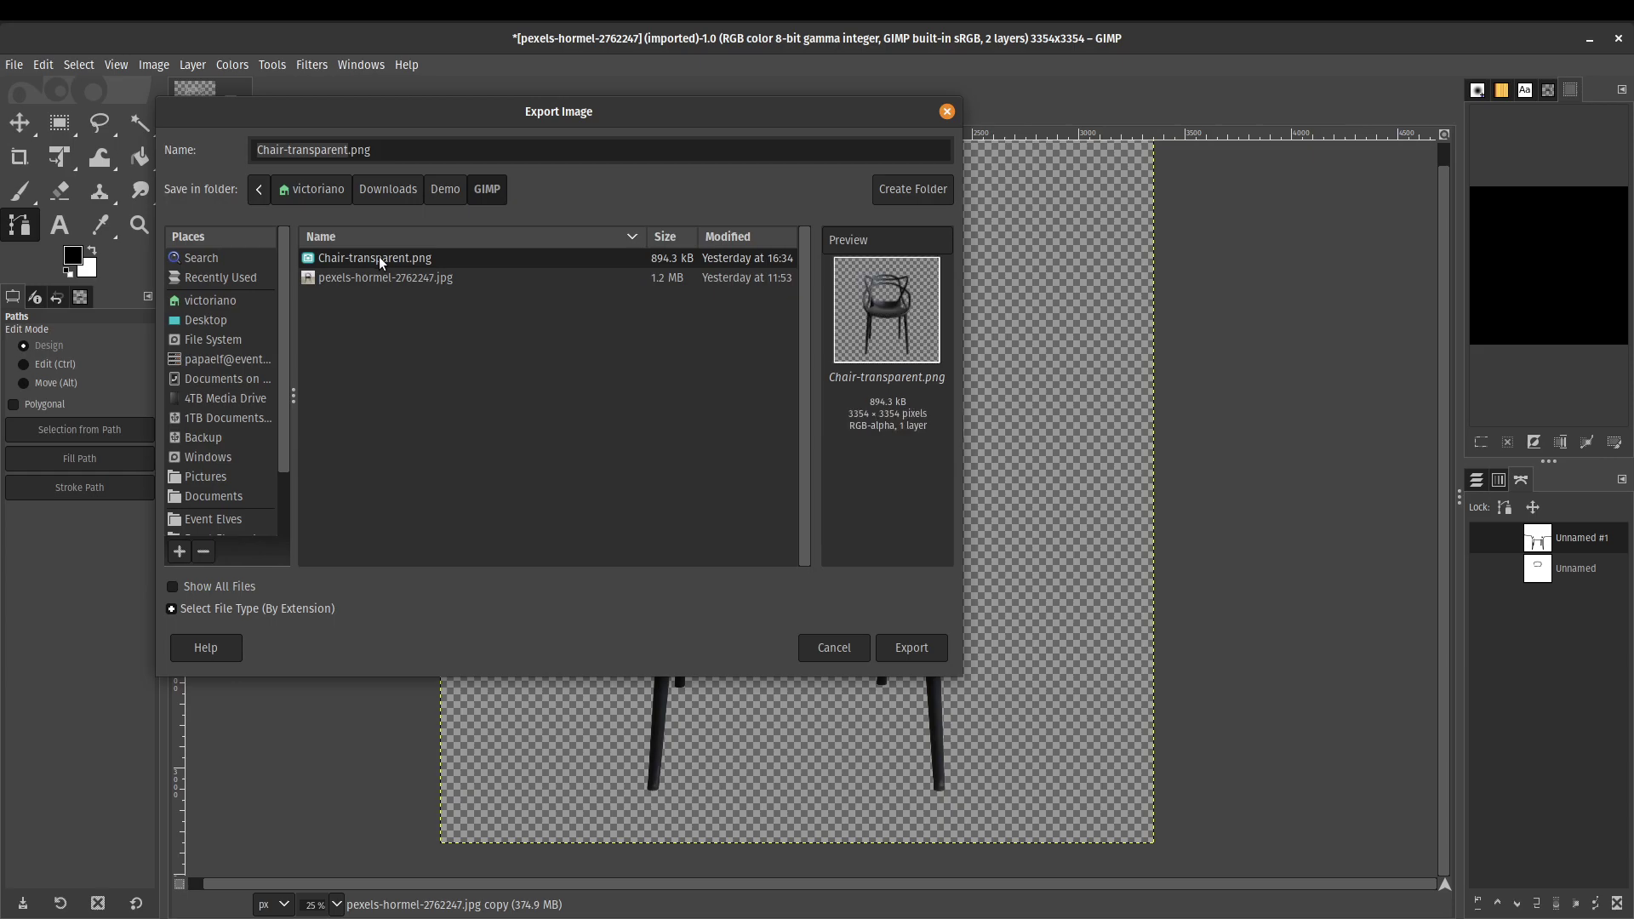
left_click(394, 148)
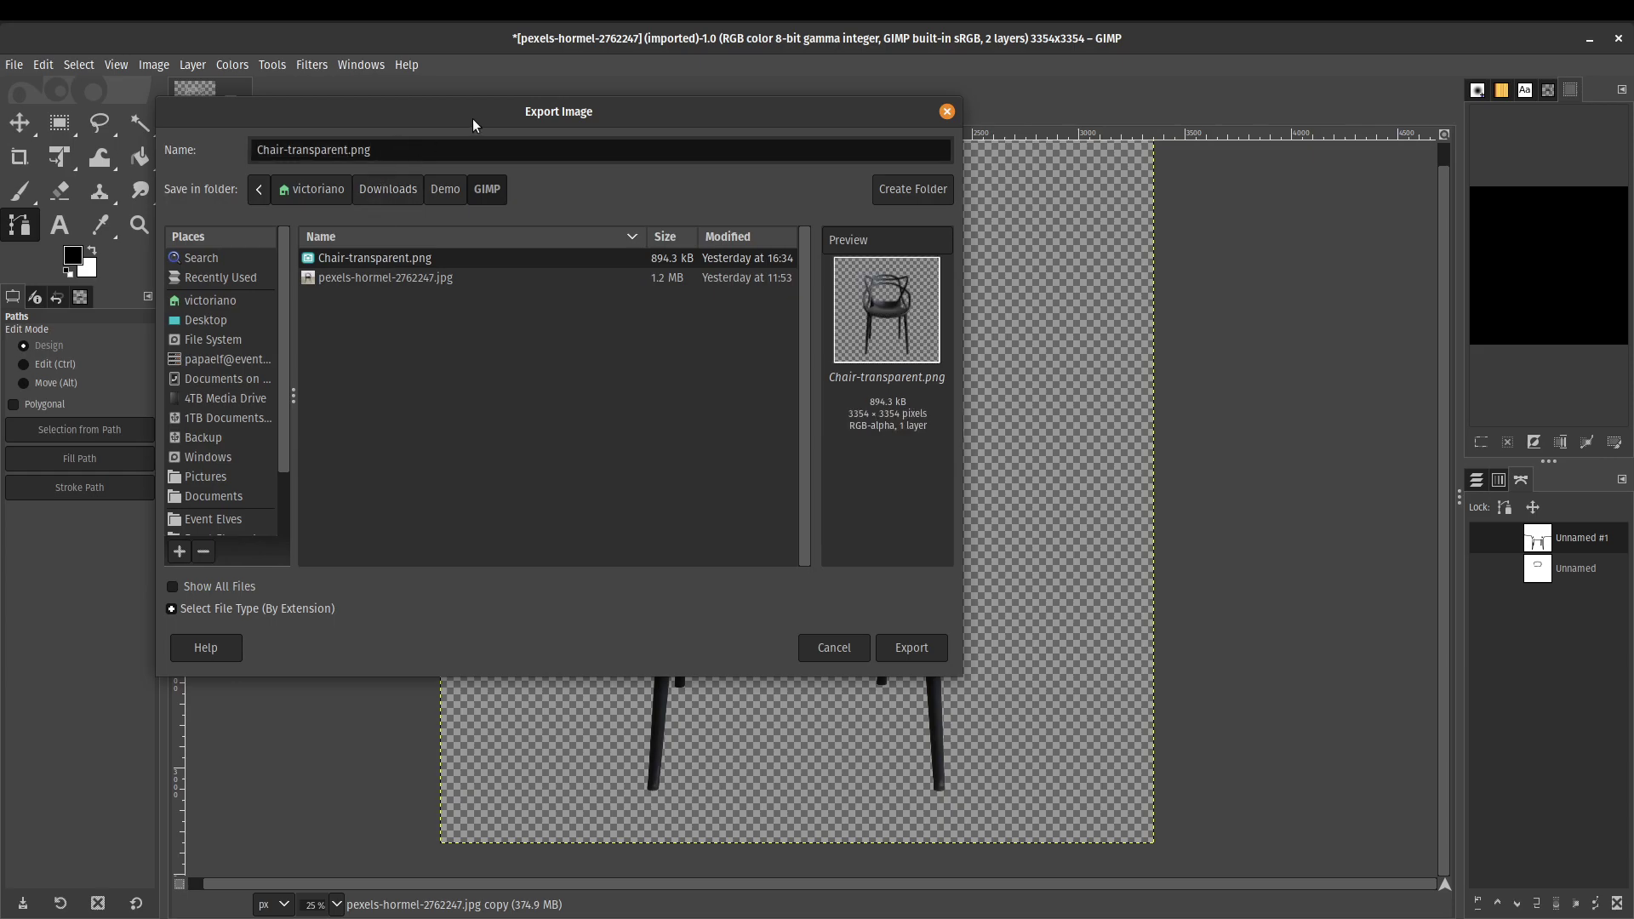
key("BackSpace")
key("BackSpace")
key("BackSpace")
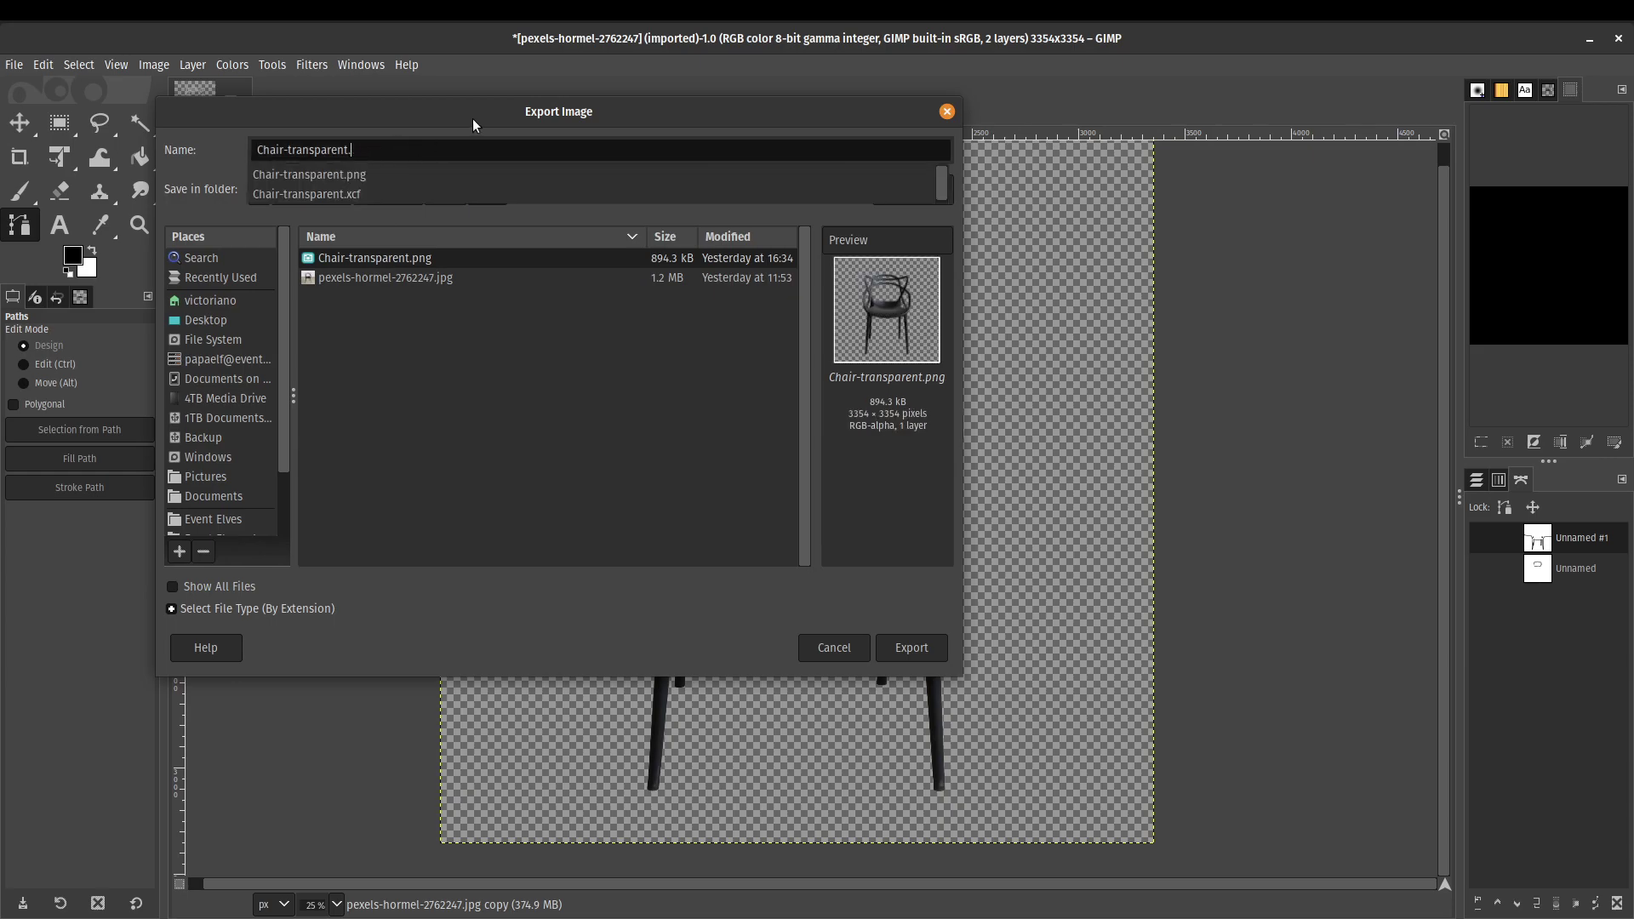
type("png")
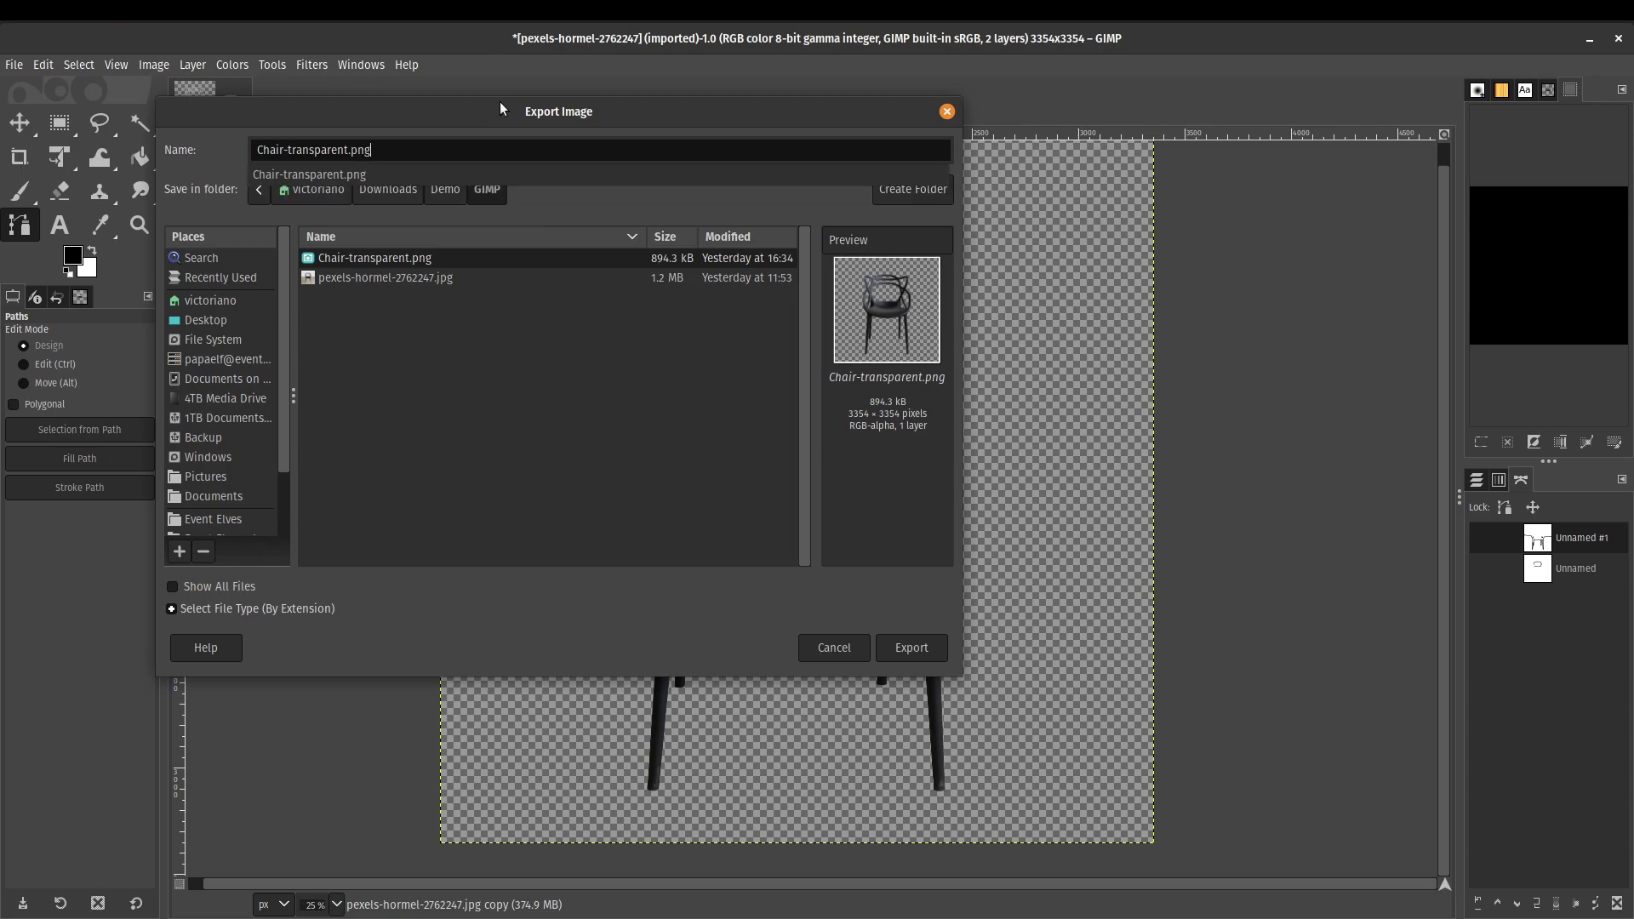
left_click(518, 111)
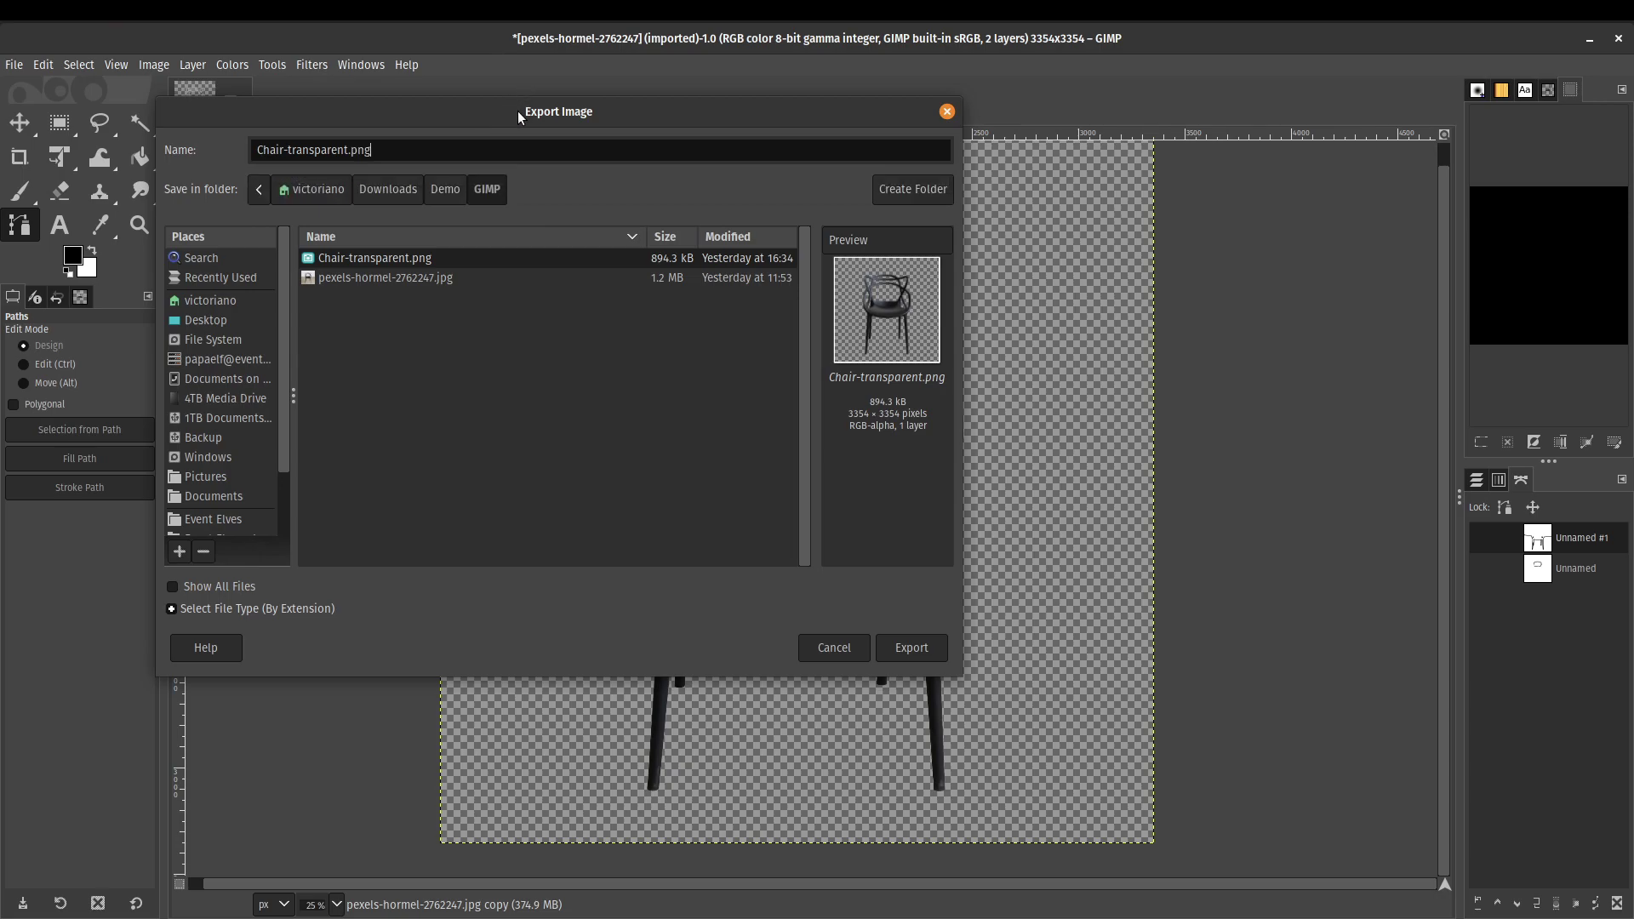
left_click(906, 650)
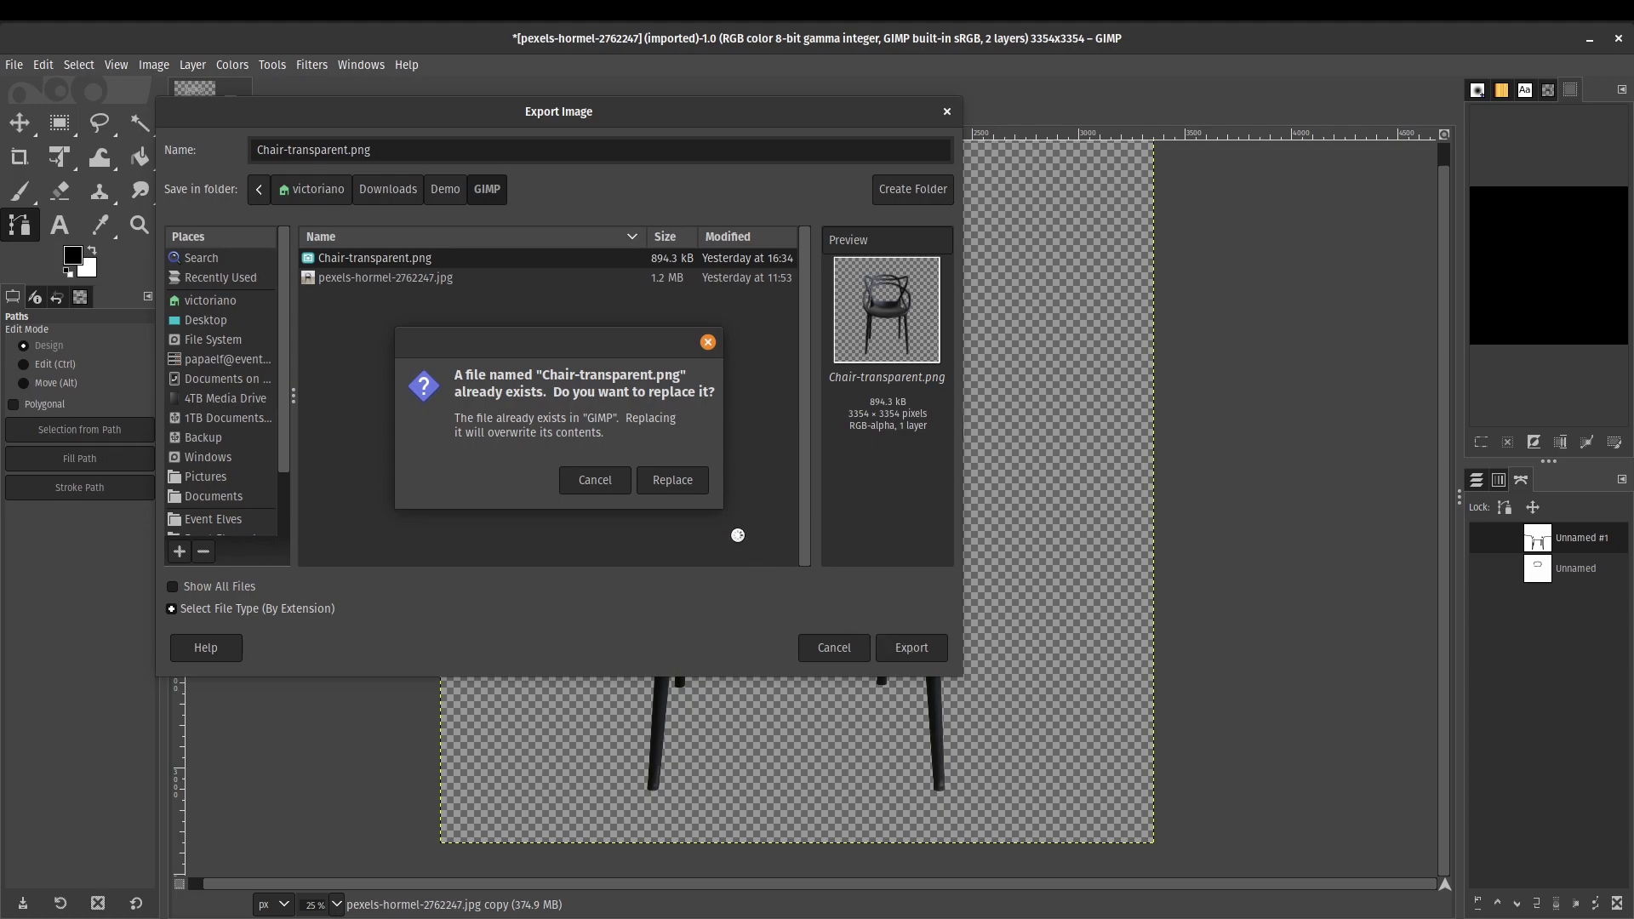
left_click(669, 477)
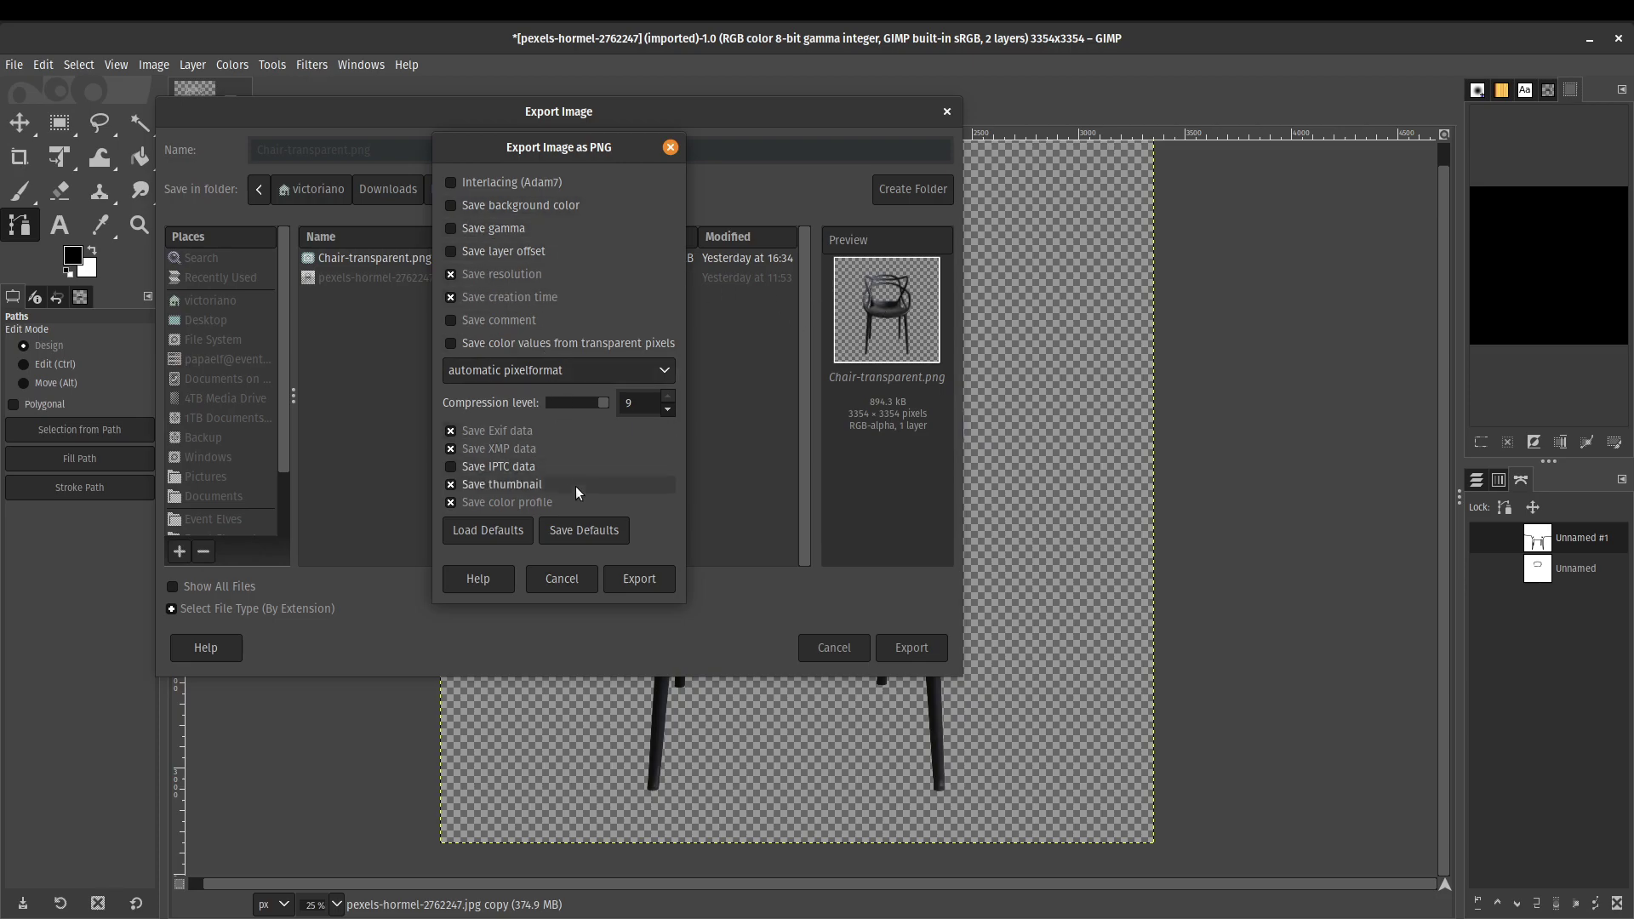
left_click(632, 587)
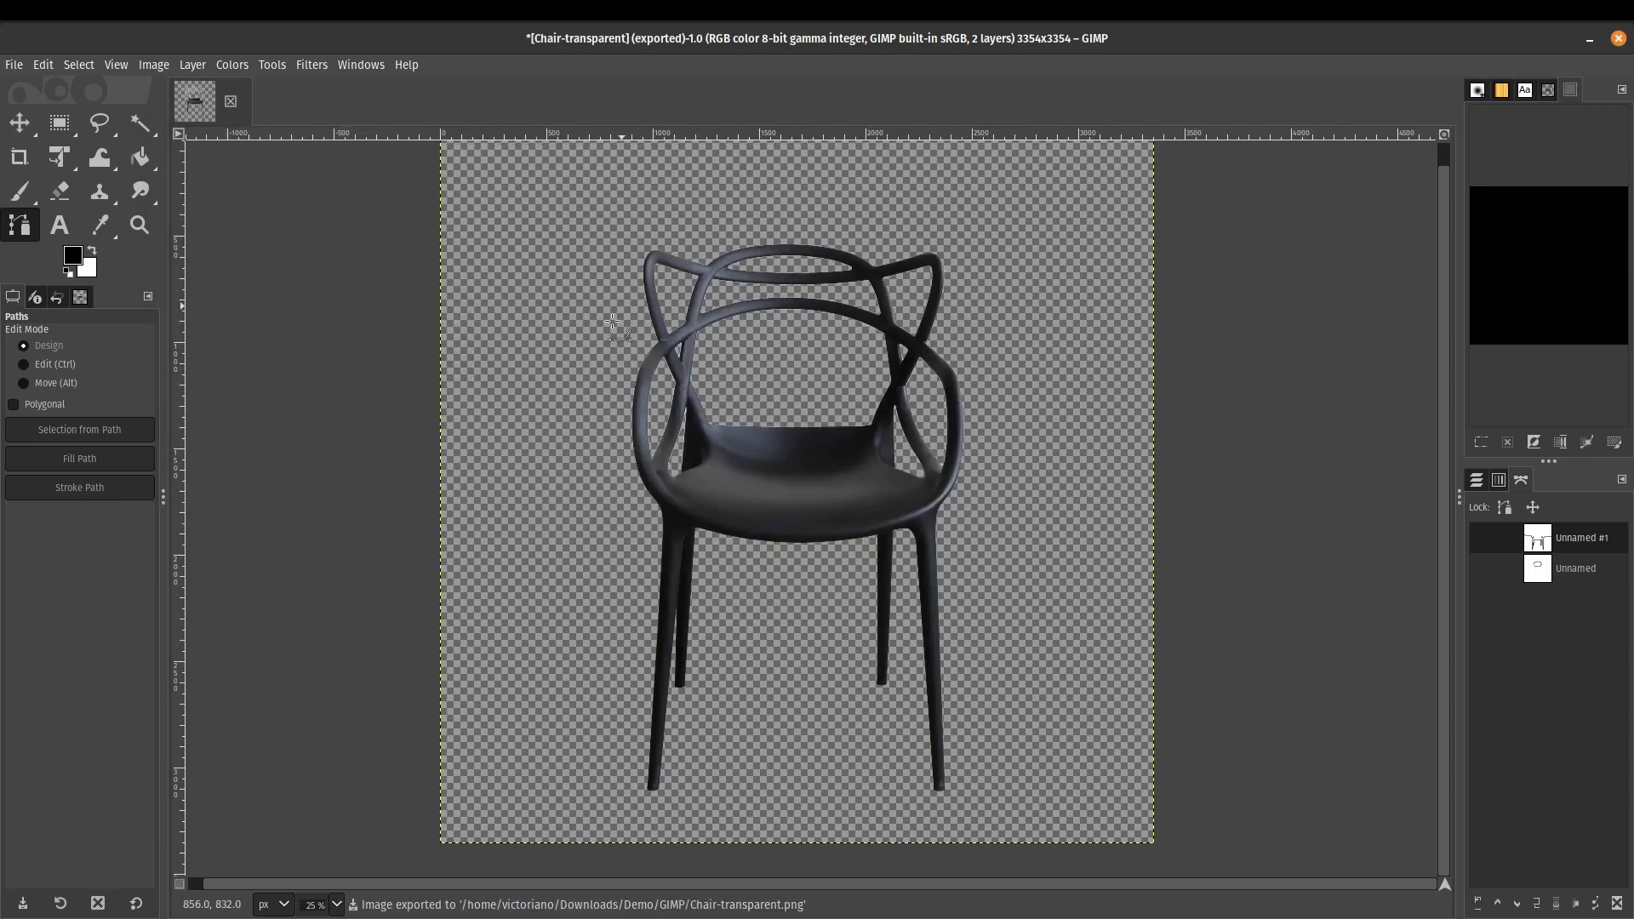
key("alt")
- Open the exported Chair-transparent.png from the GIMP folder in Image Viewer to check the transparent cutout
key("alt+Tab")
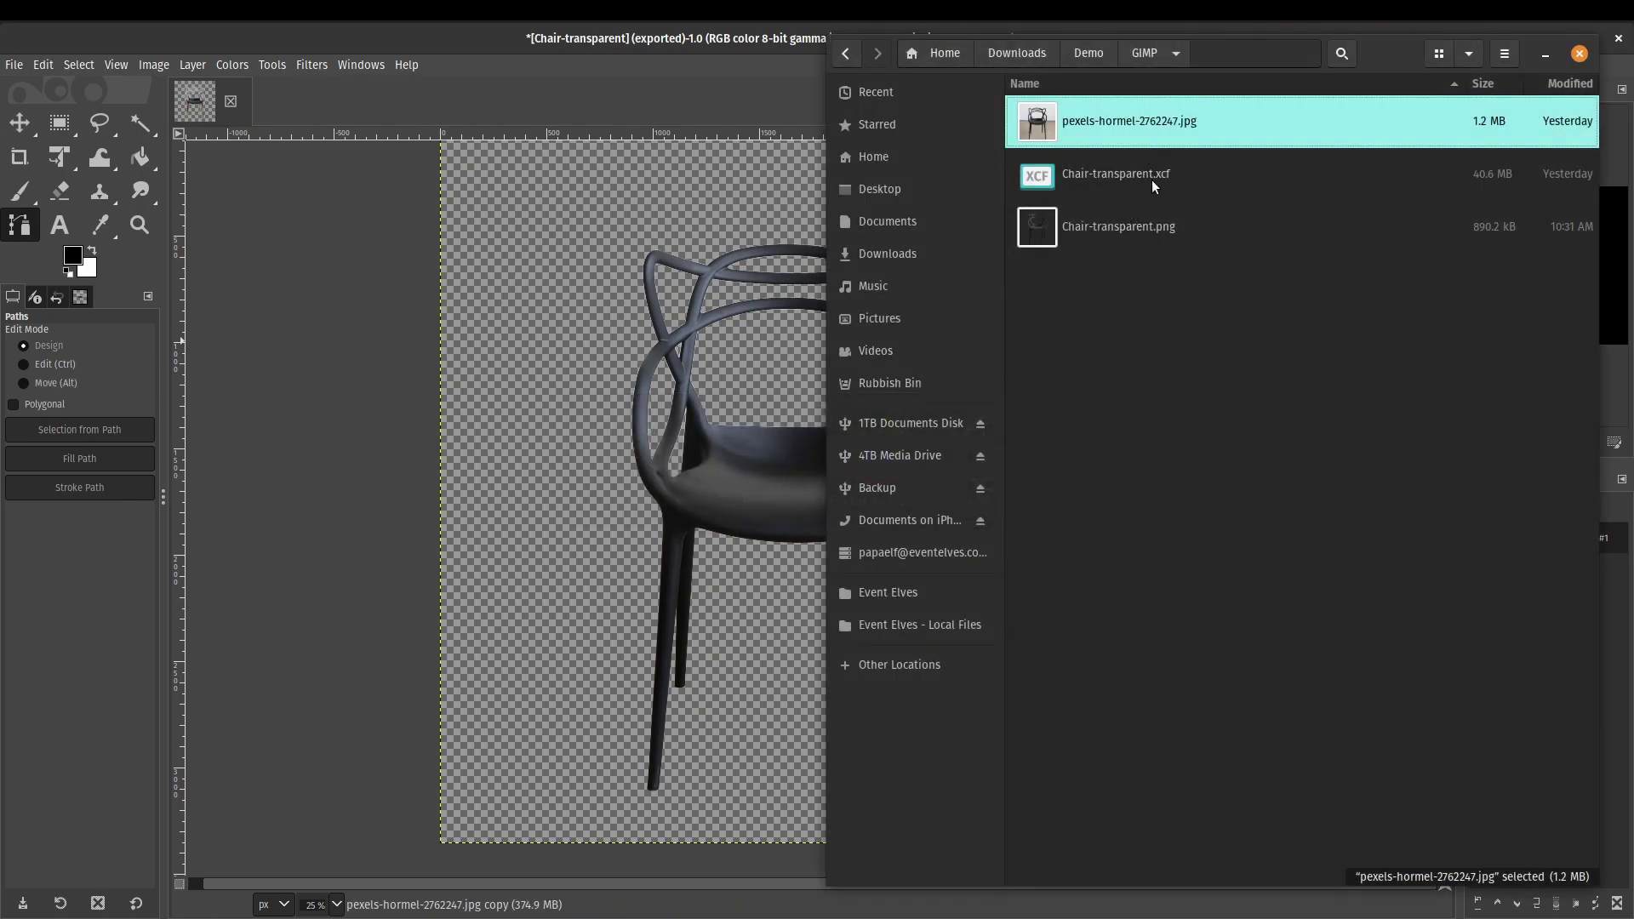
left_click(1153, 238)
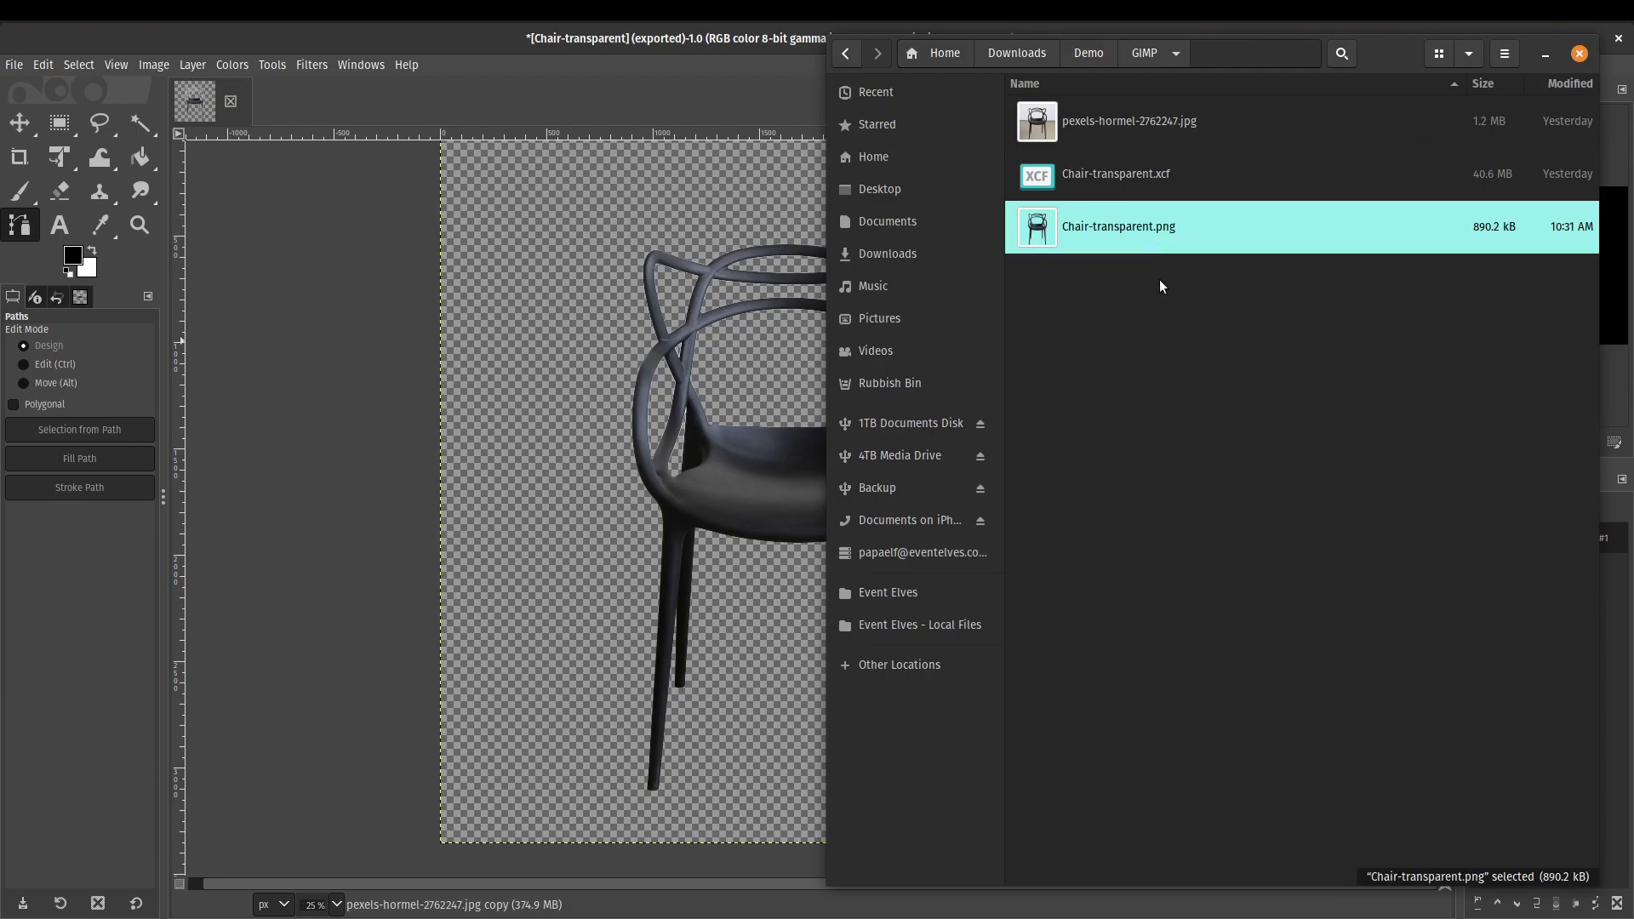
double_click(1142, 238)
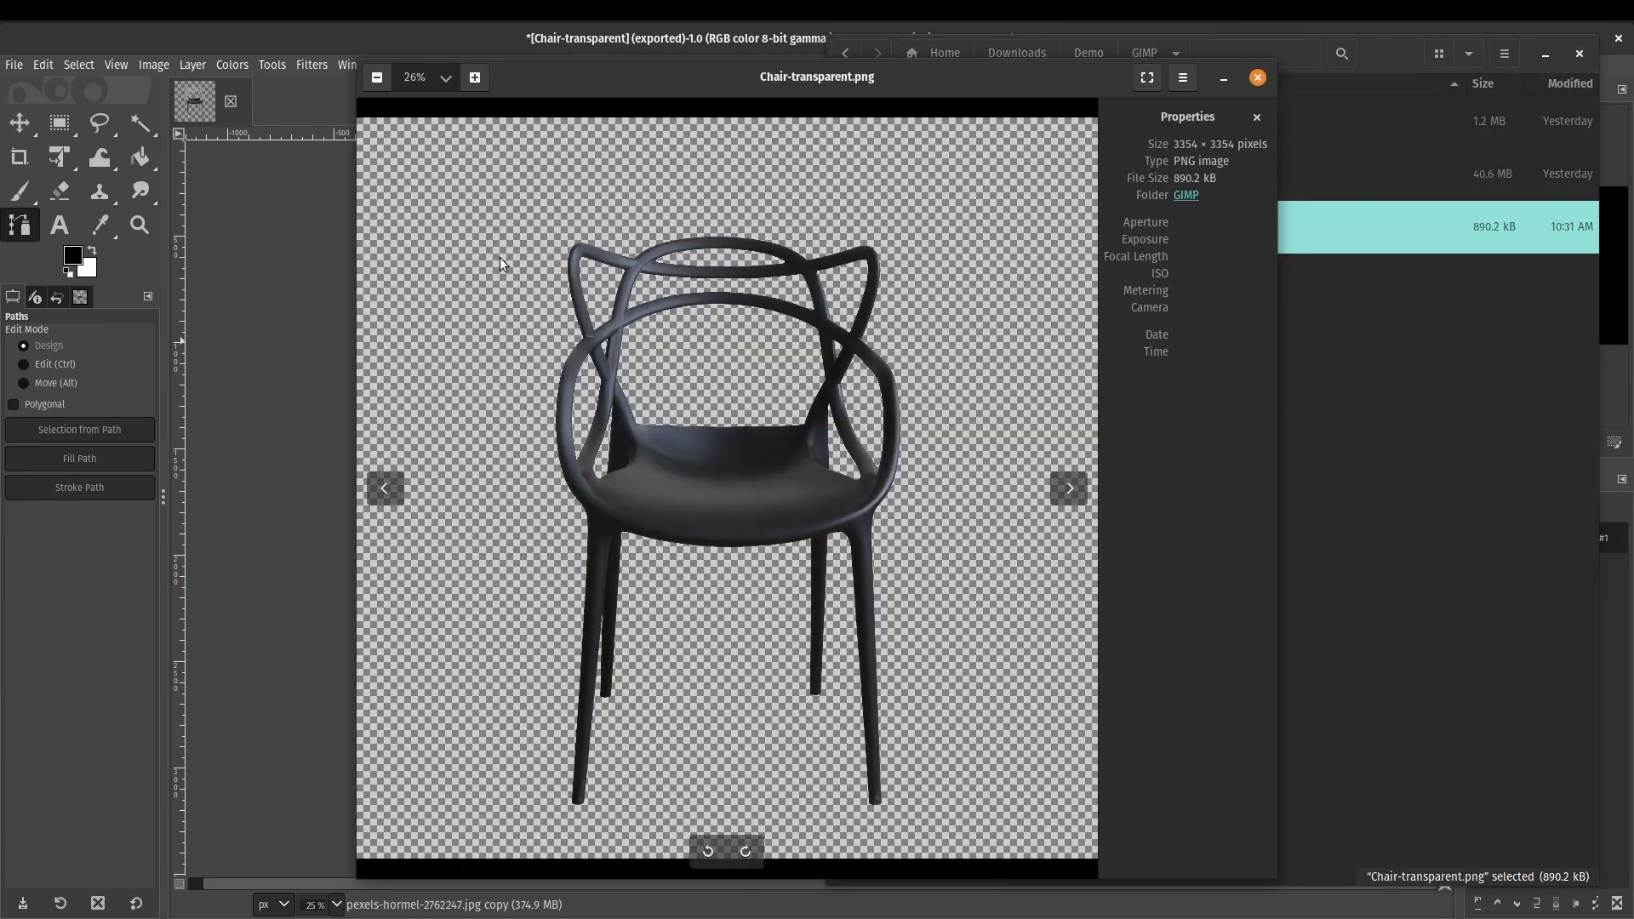